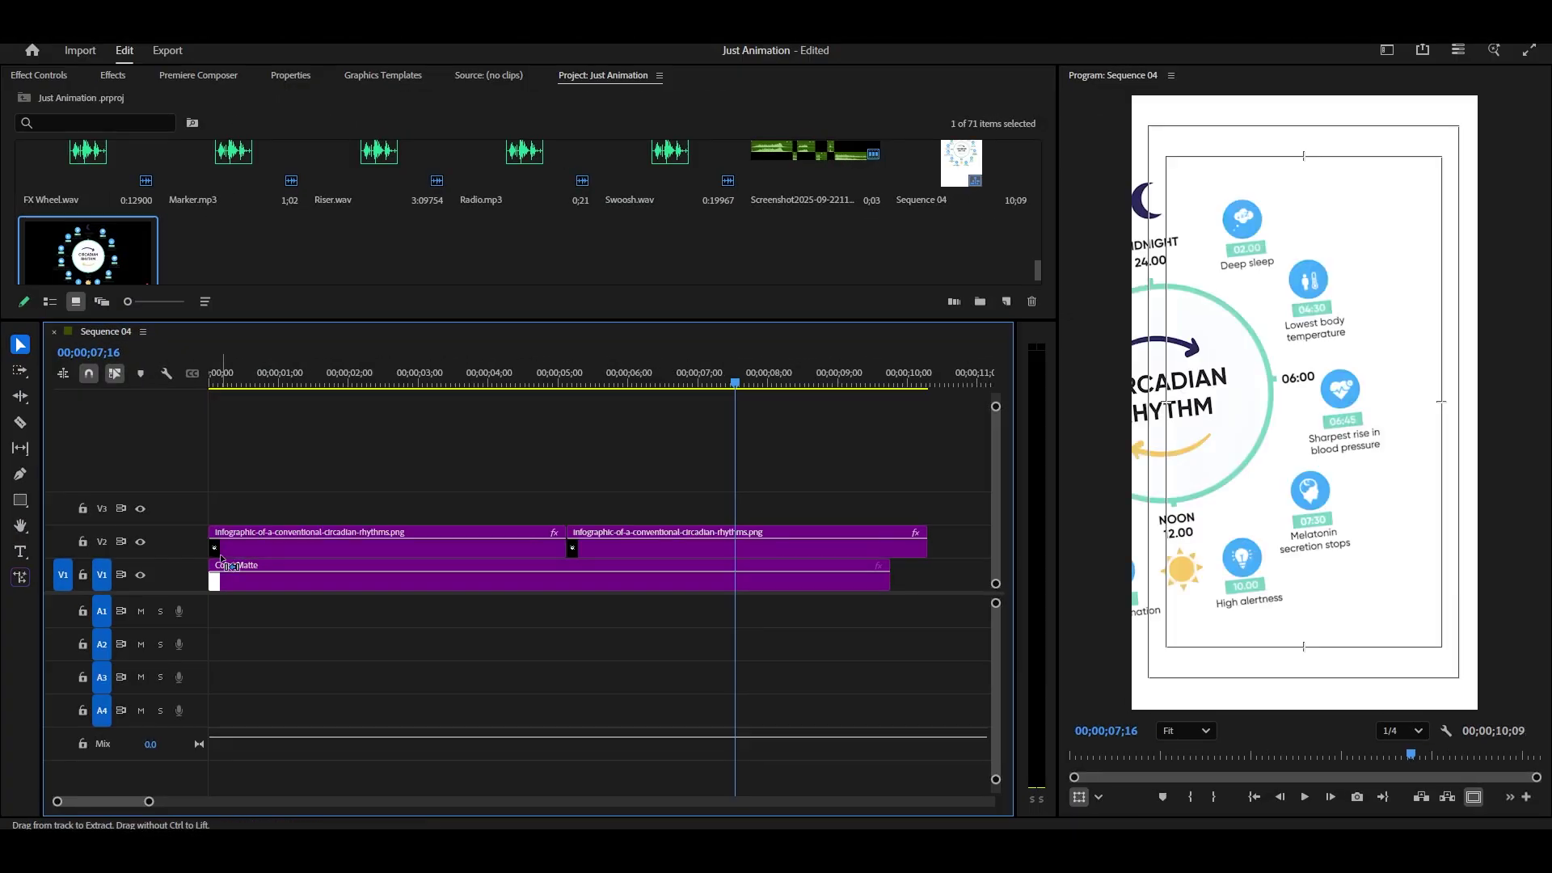
Replace the infographic clips on V2 with a fresh infographic matching the Color Matte's length, and split it at 00;00;05;00.
key(Delete)
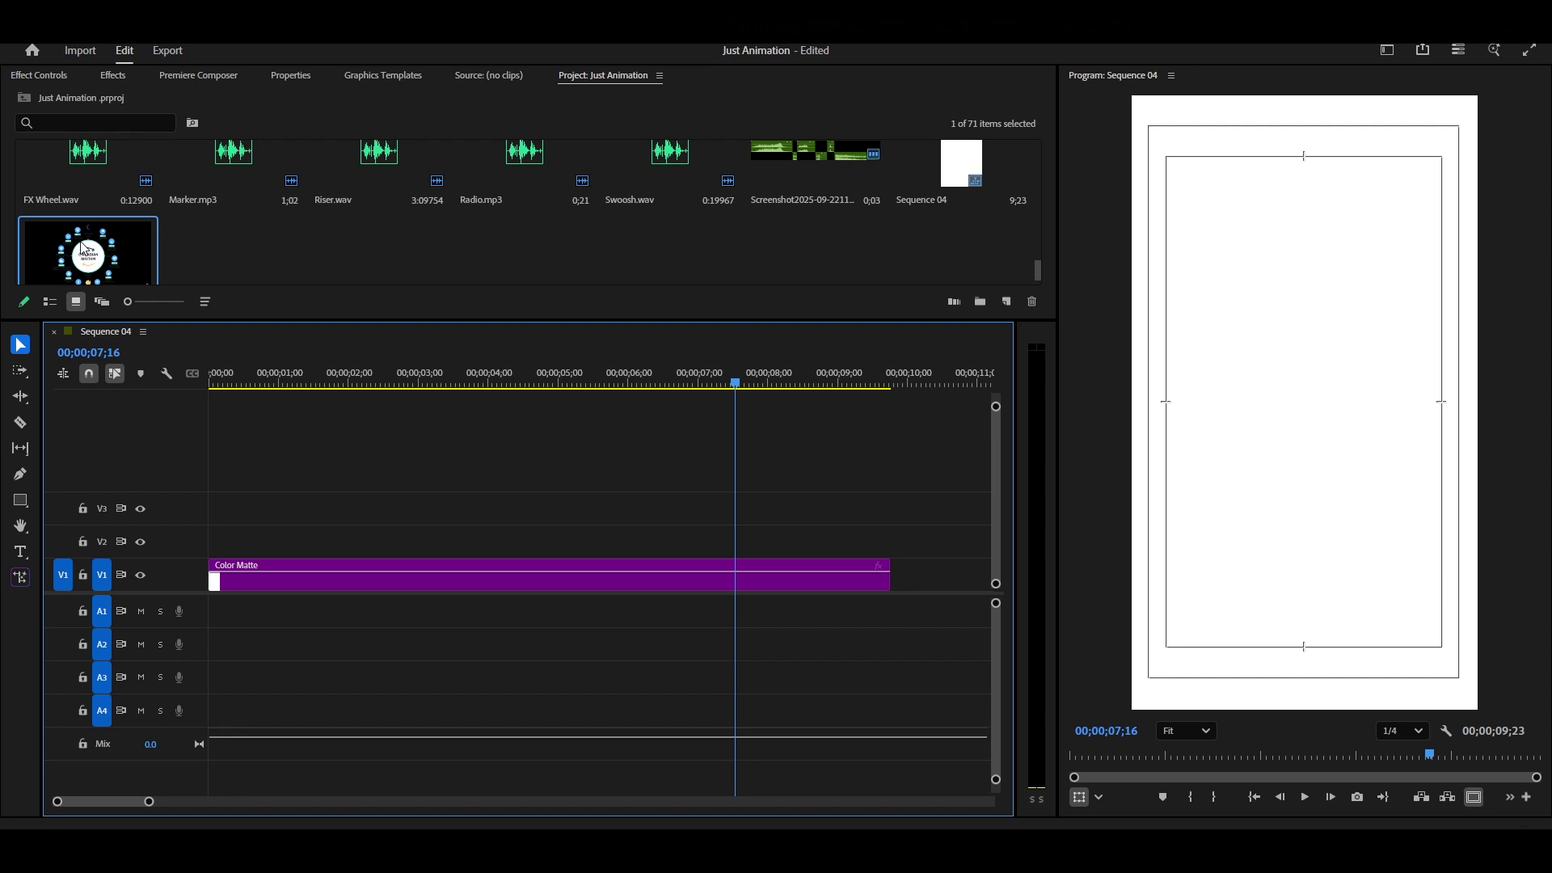
drag(129, 236, 900, 537)
click(559, 385)
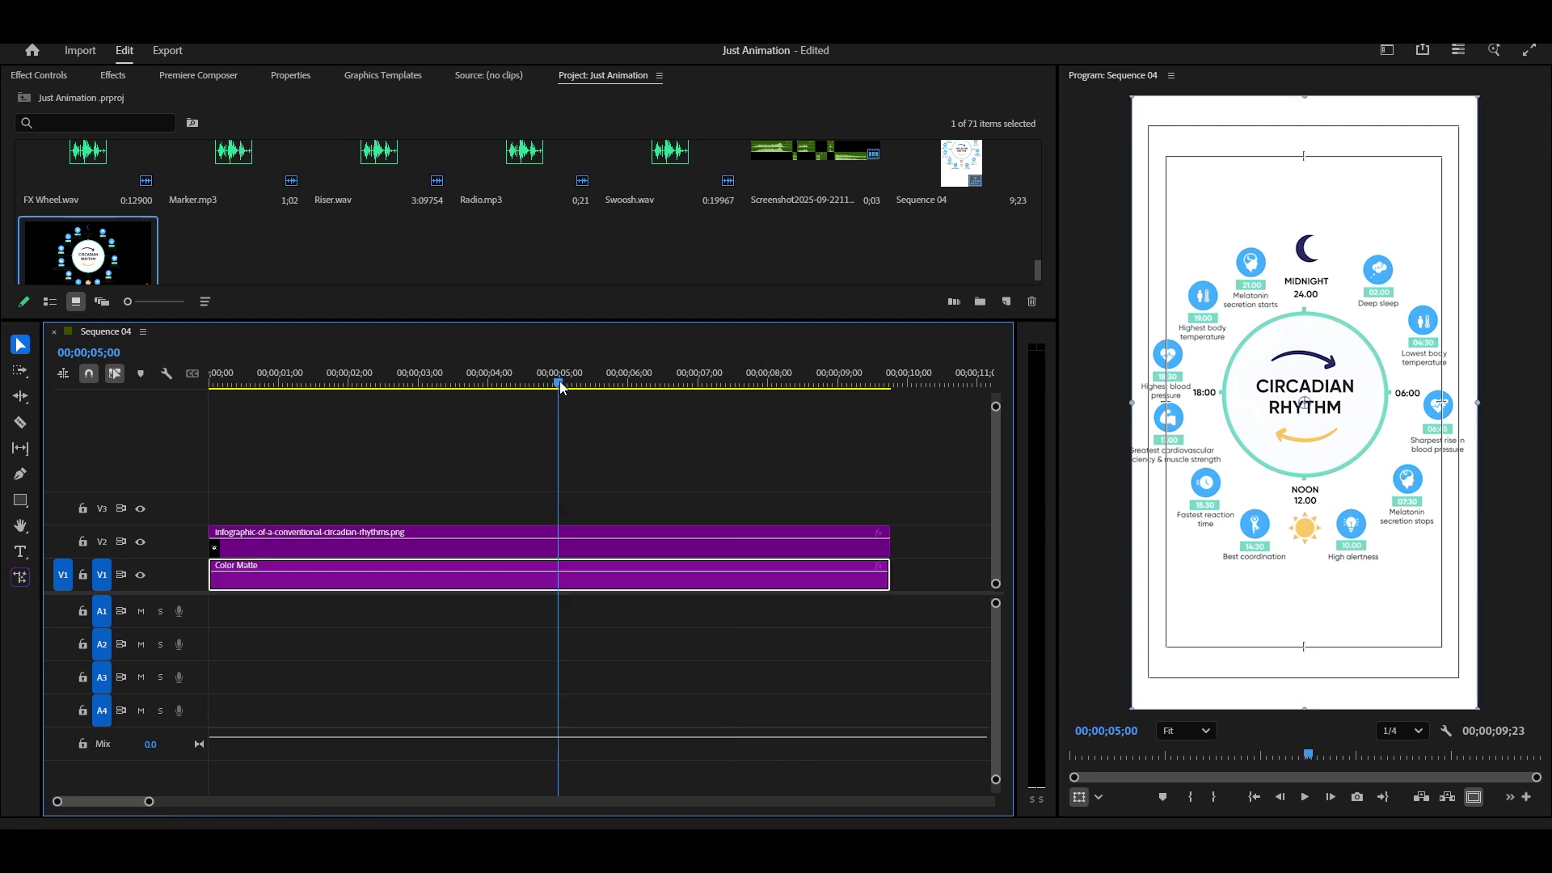
click(582, 550)
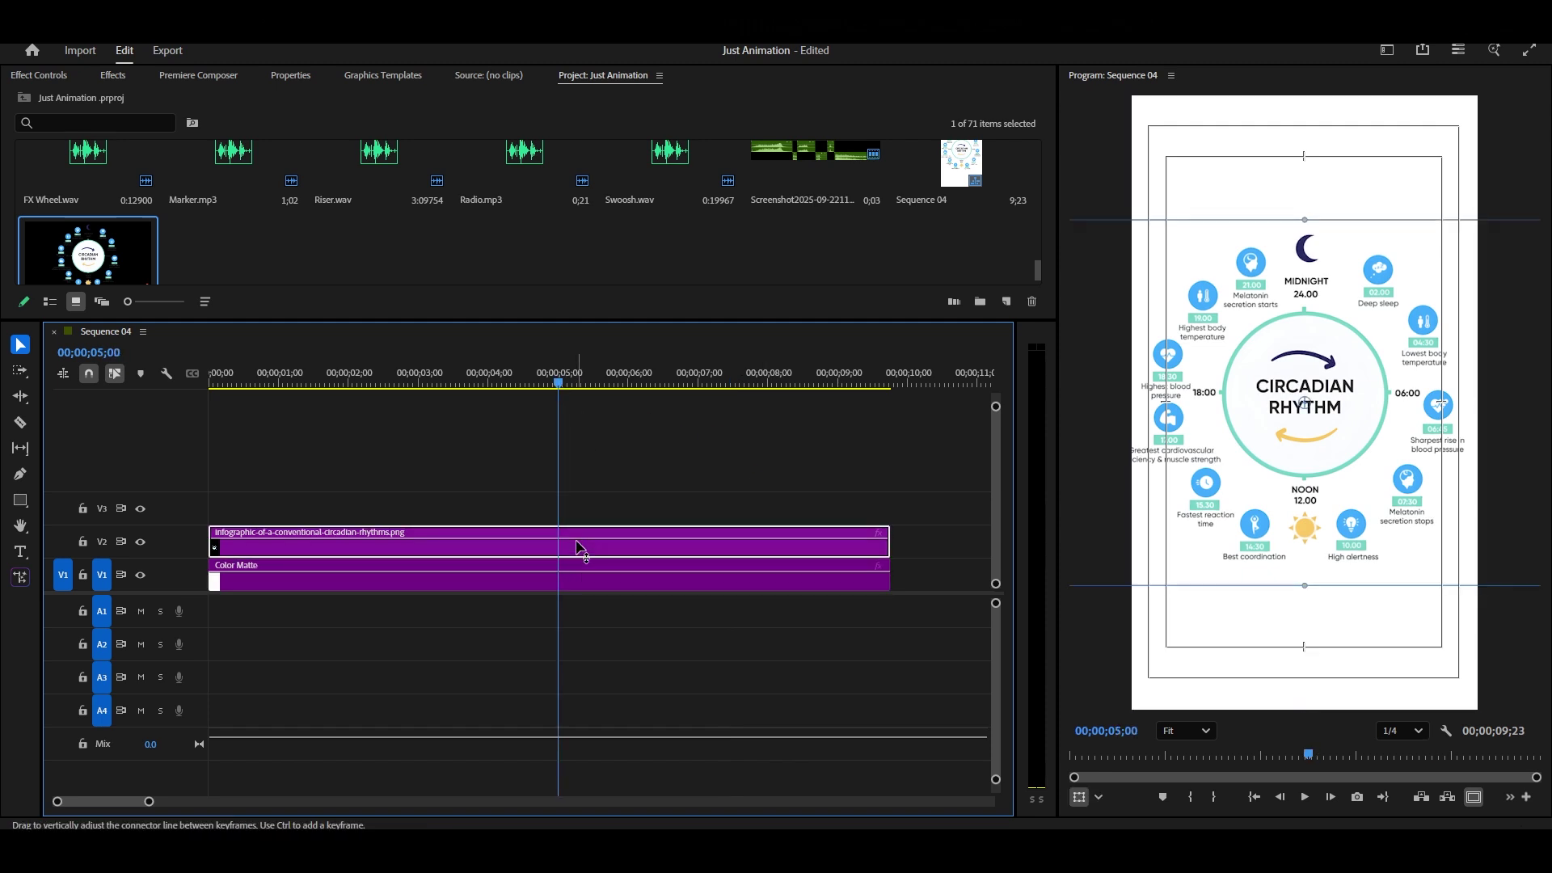
key(ctrl+k)
Keyframe the first infographic clip's rotation from 0° at 00;00;02;18 to -18°, with the second keyframe at about 00;00;04;22.
drag(543, 376, 393, 400)
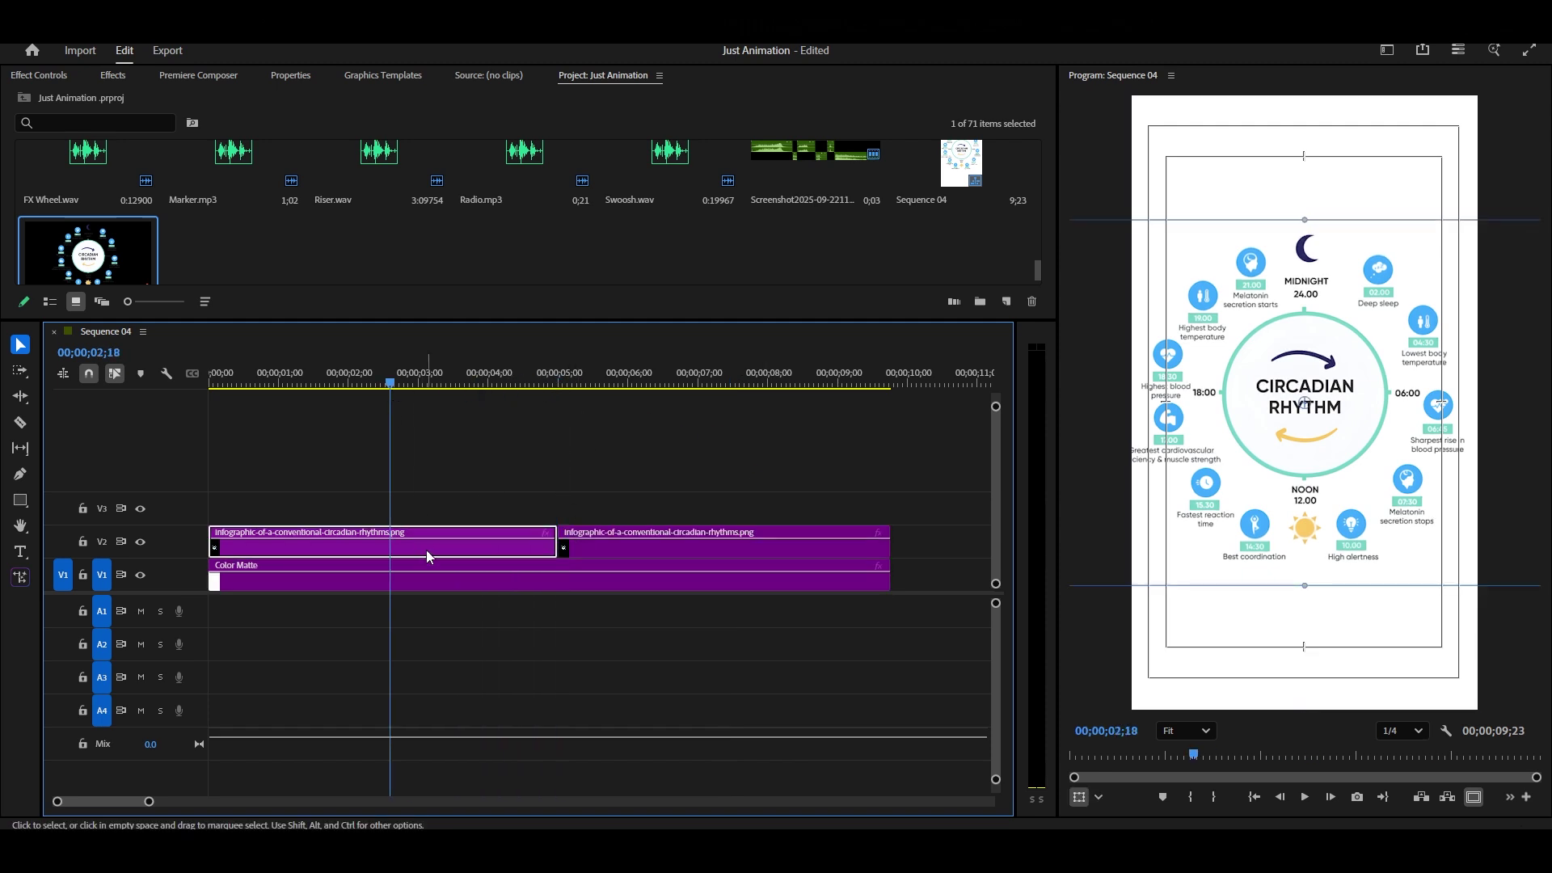
click(198, 75)
click(39, 75)
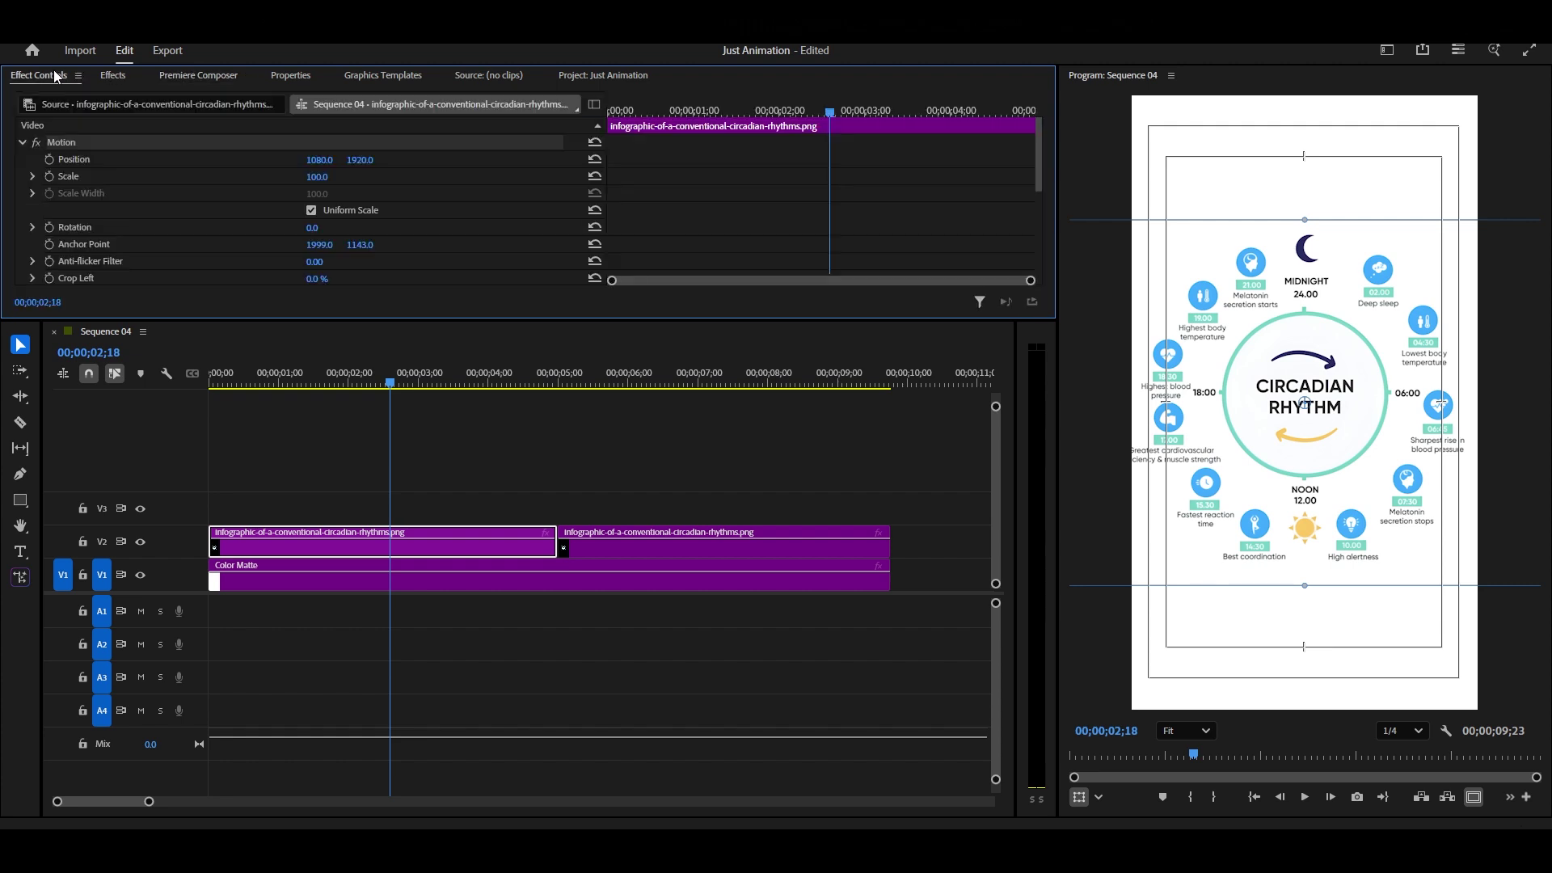
scroll(650, 246, down, 1)
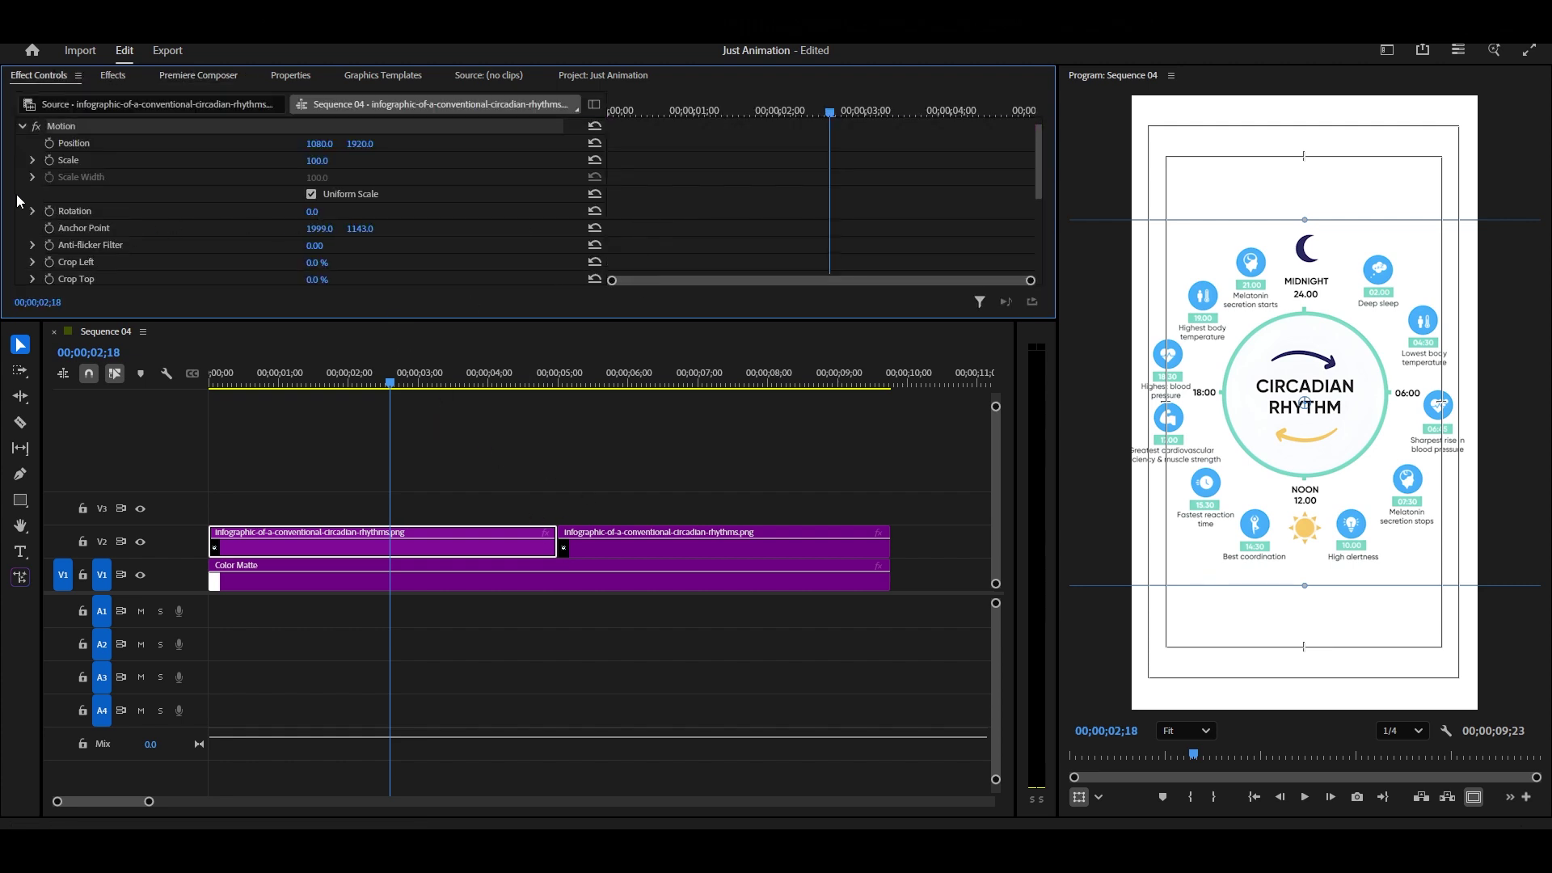
click(50, 211)
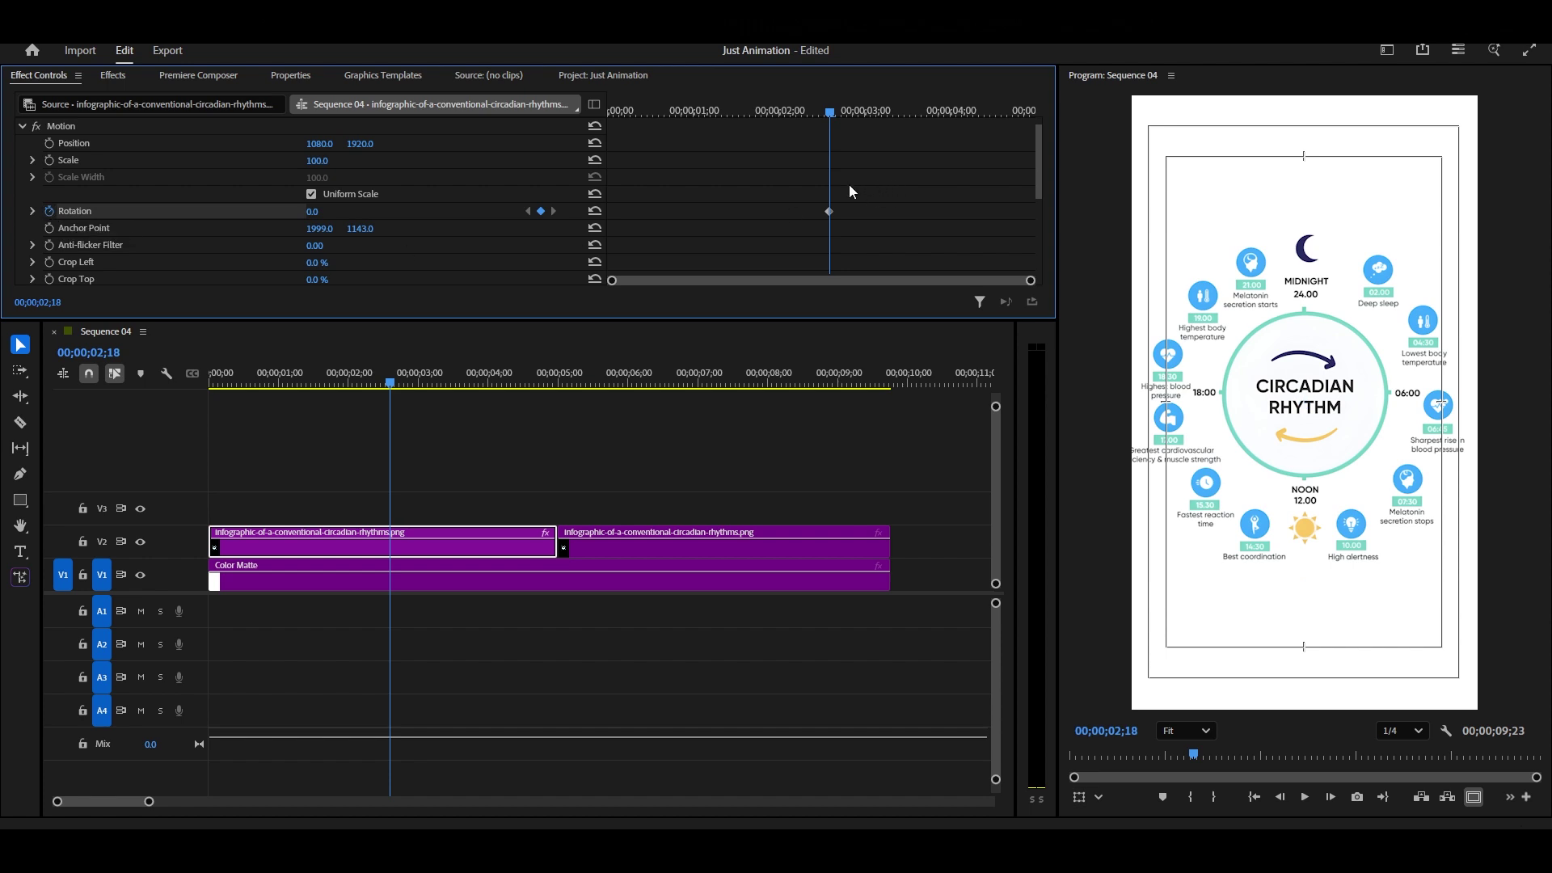
drag(847, 109, 1000, 106)
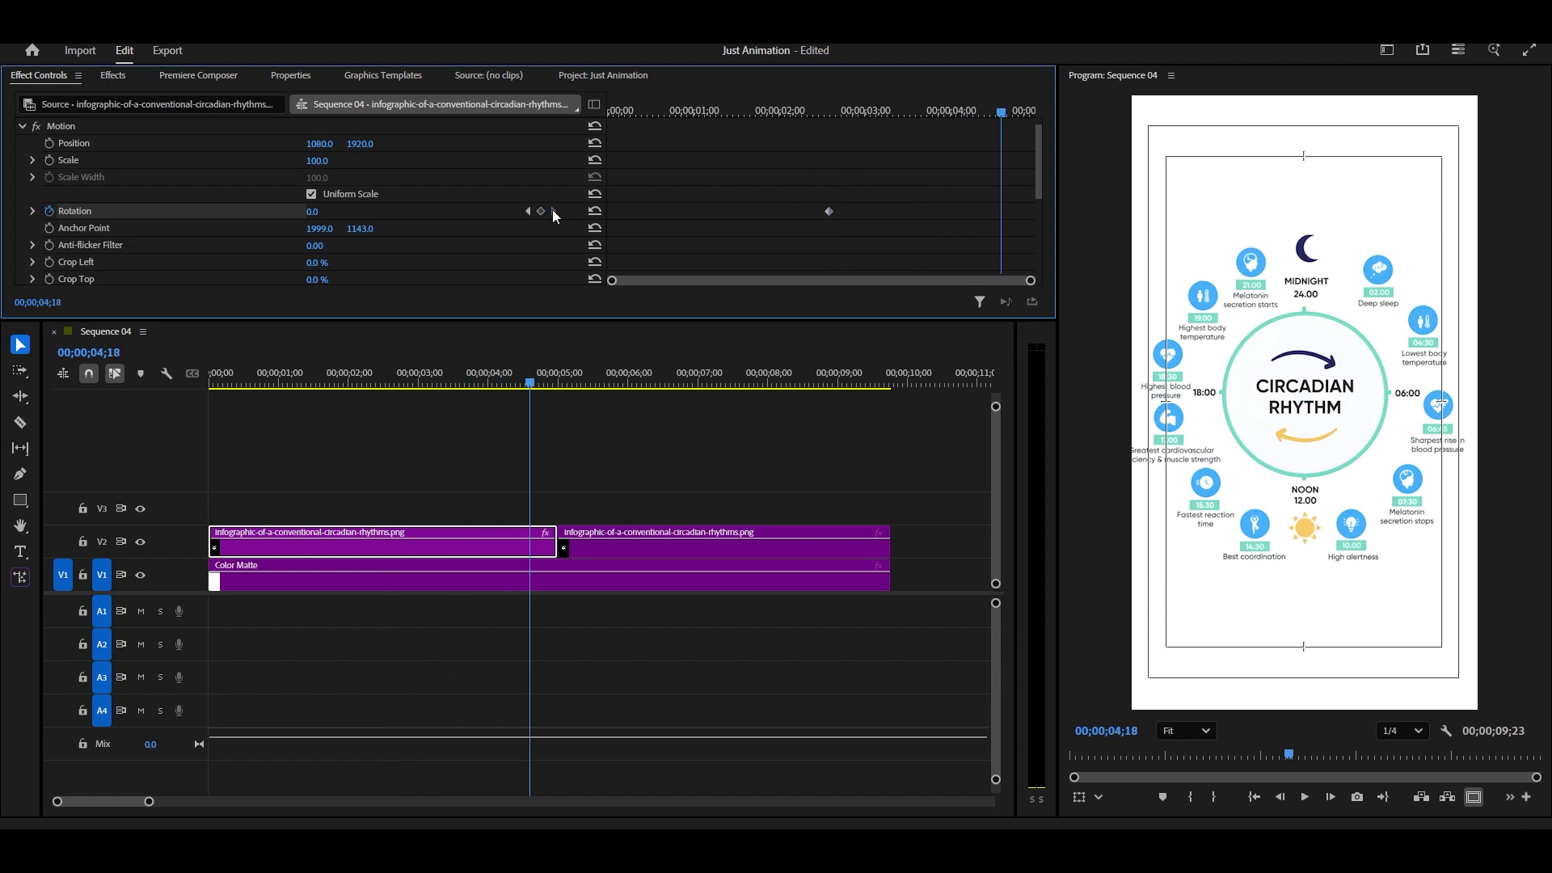
drag(317, 210, 303, 210)
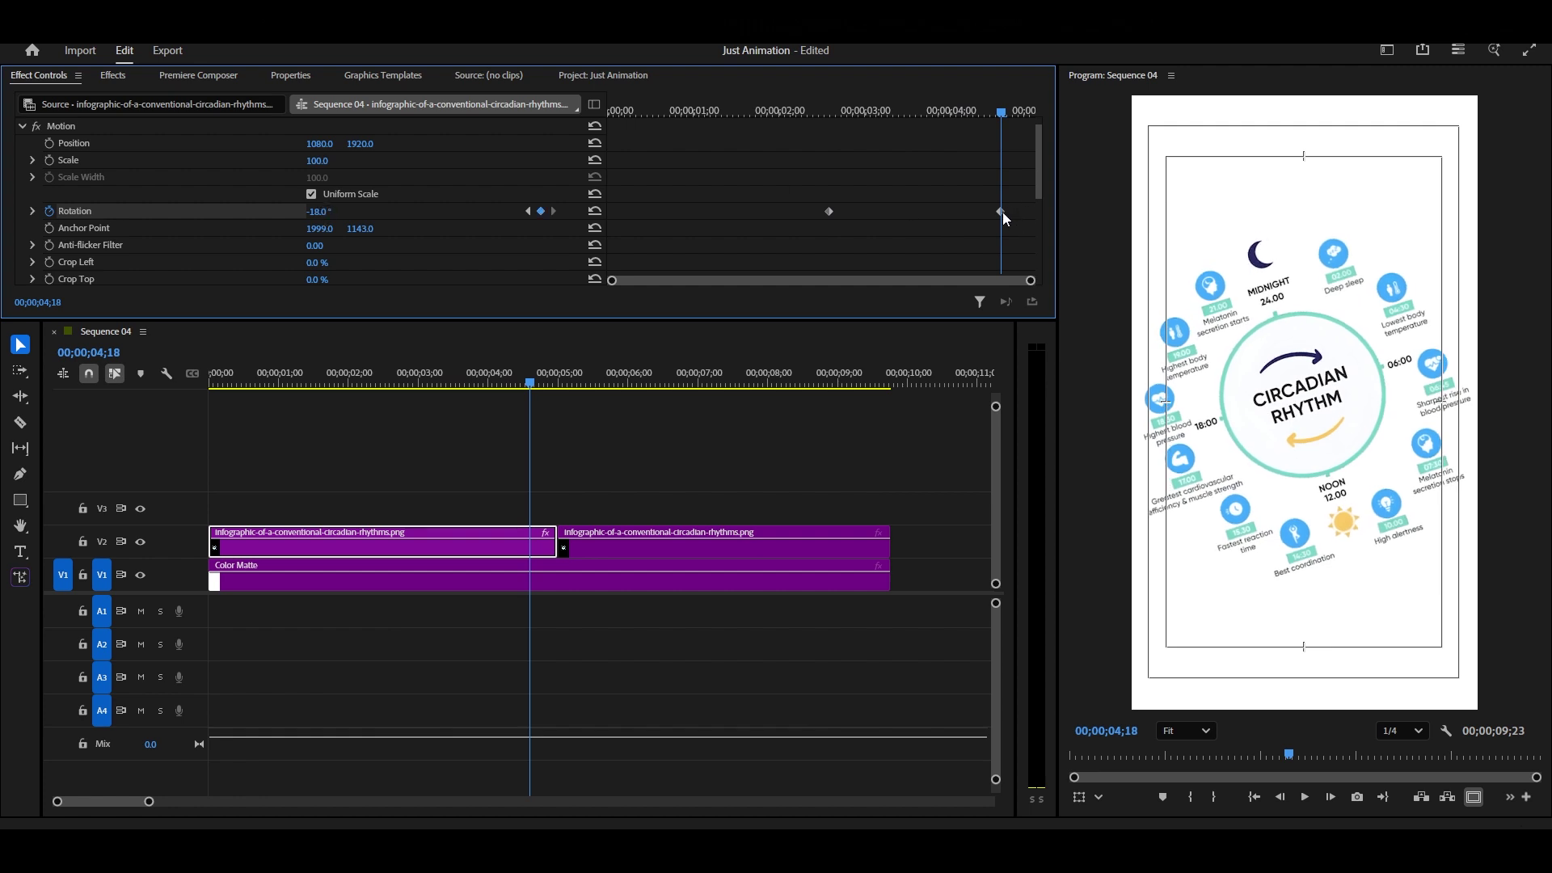
drag(1002, 212, 1014, 212)
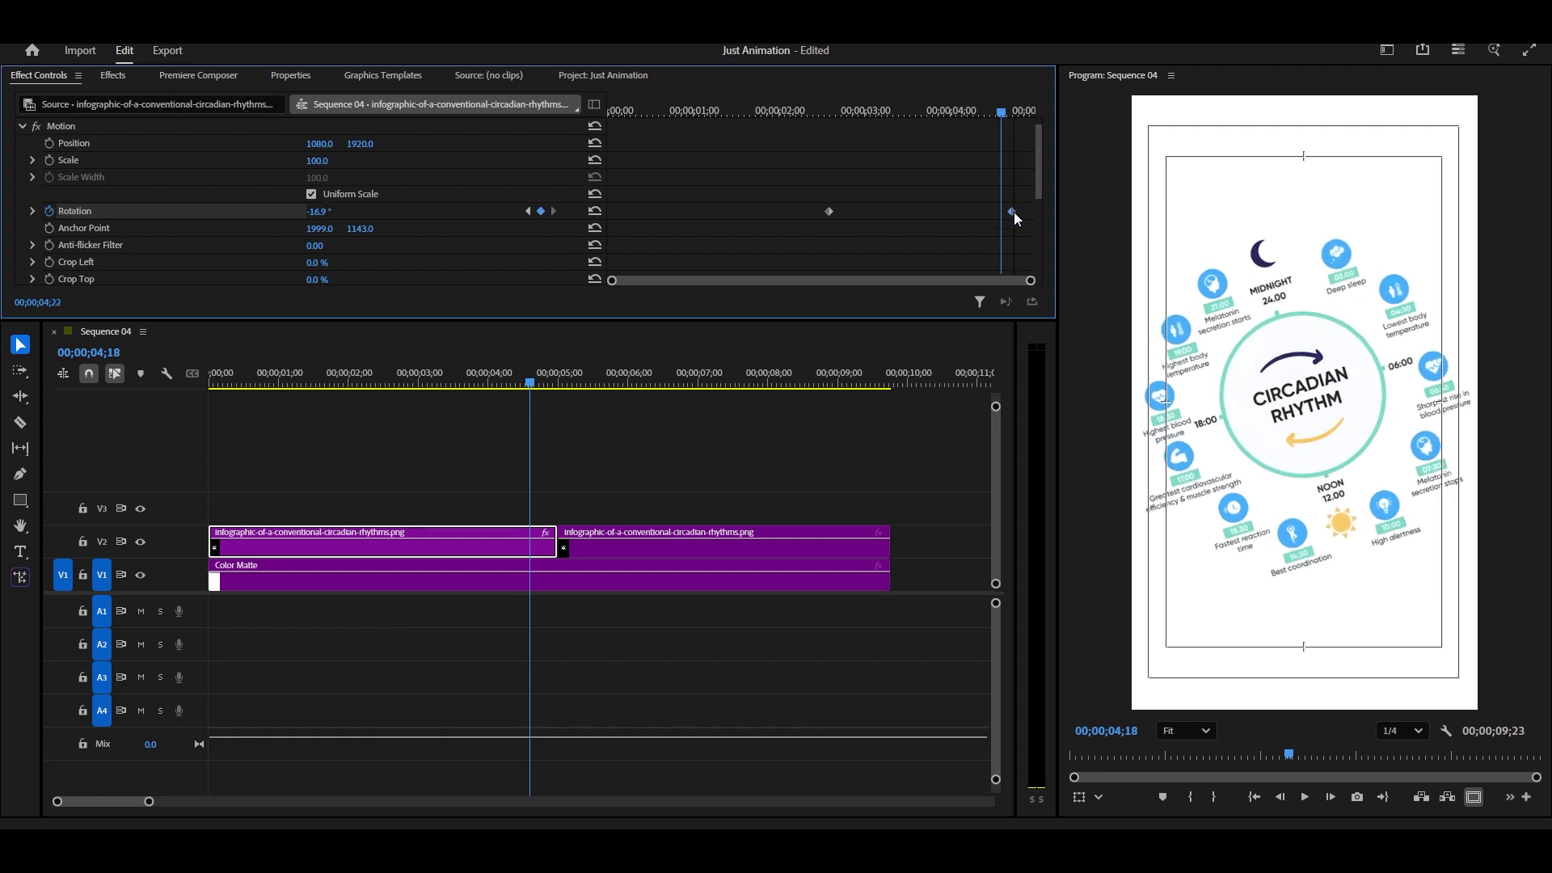
Ease out the first rotation keyframe and shape the velocity curve to accelerate toward the last keyframe at the clip's end.
right_click(828, 211)
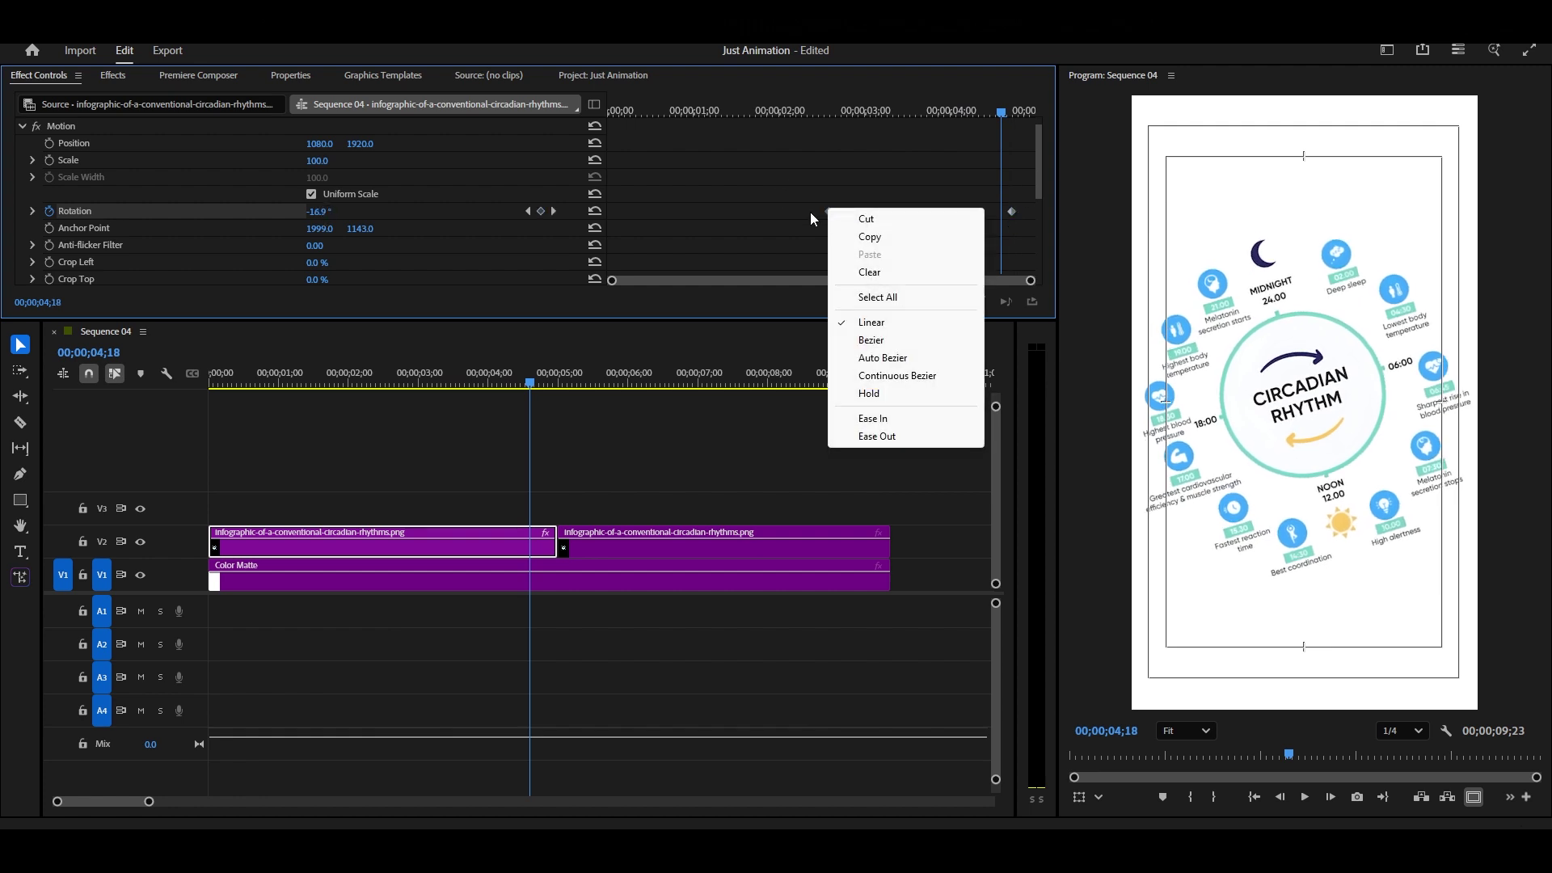
click(889, 437)
scroll(708, 243, down, 1)
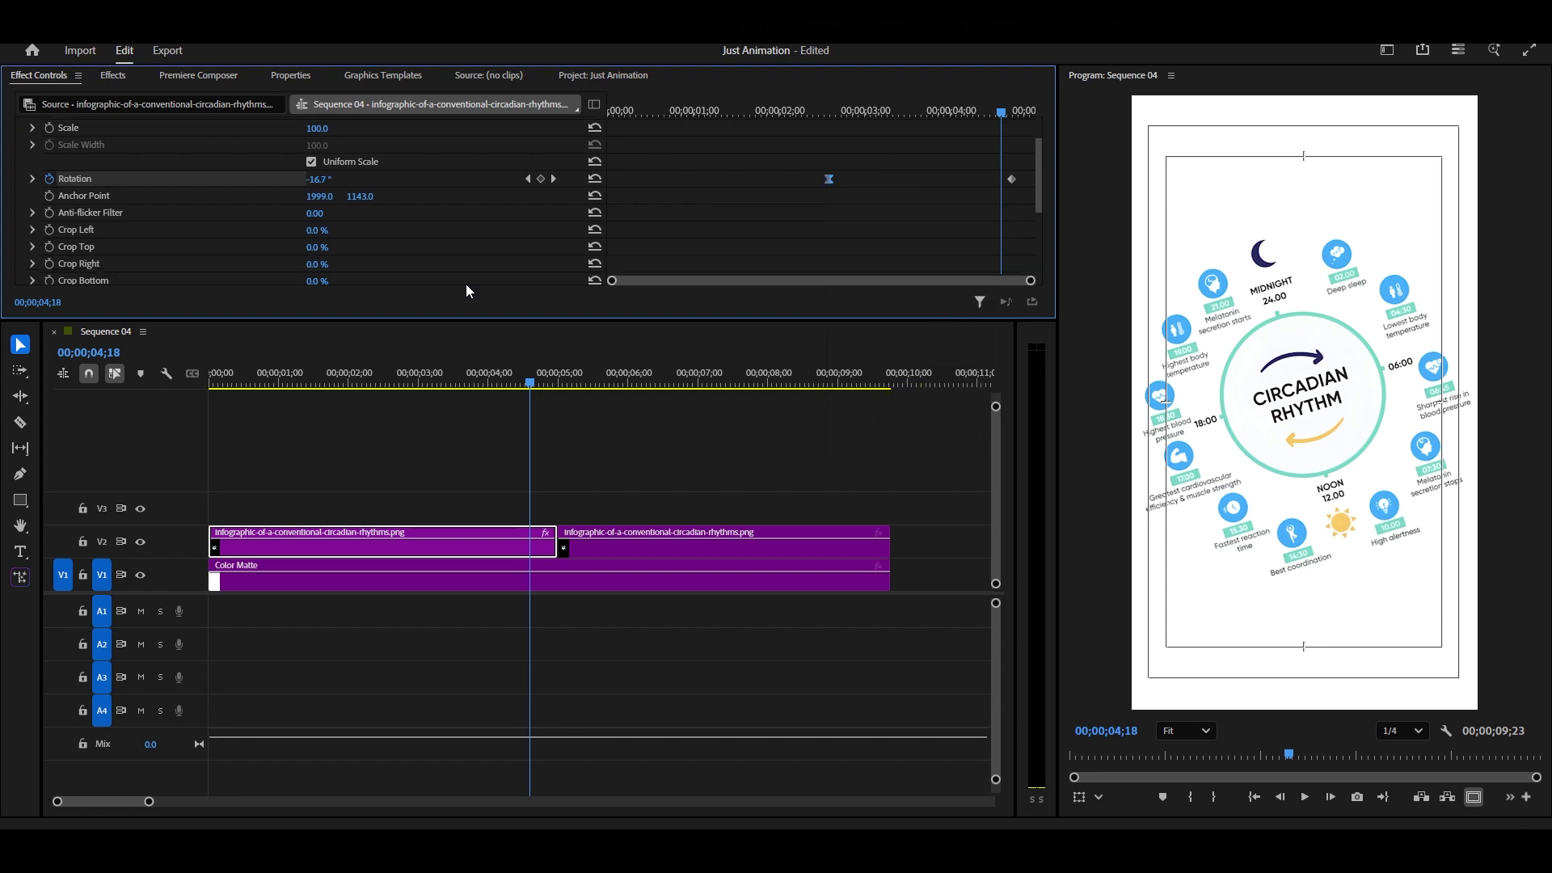
click(31, 178)
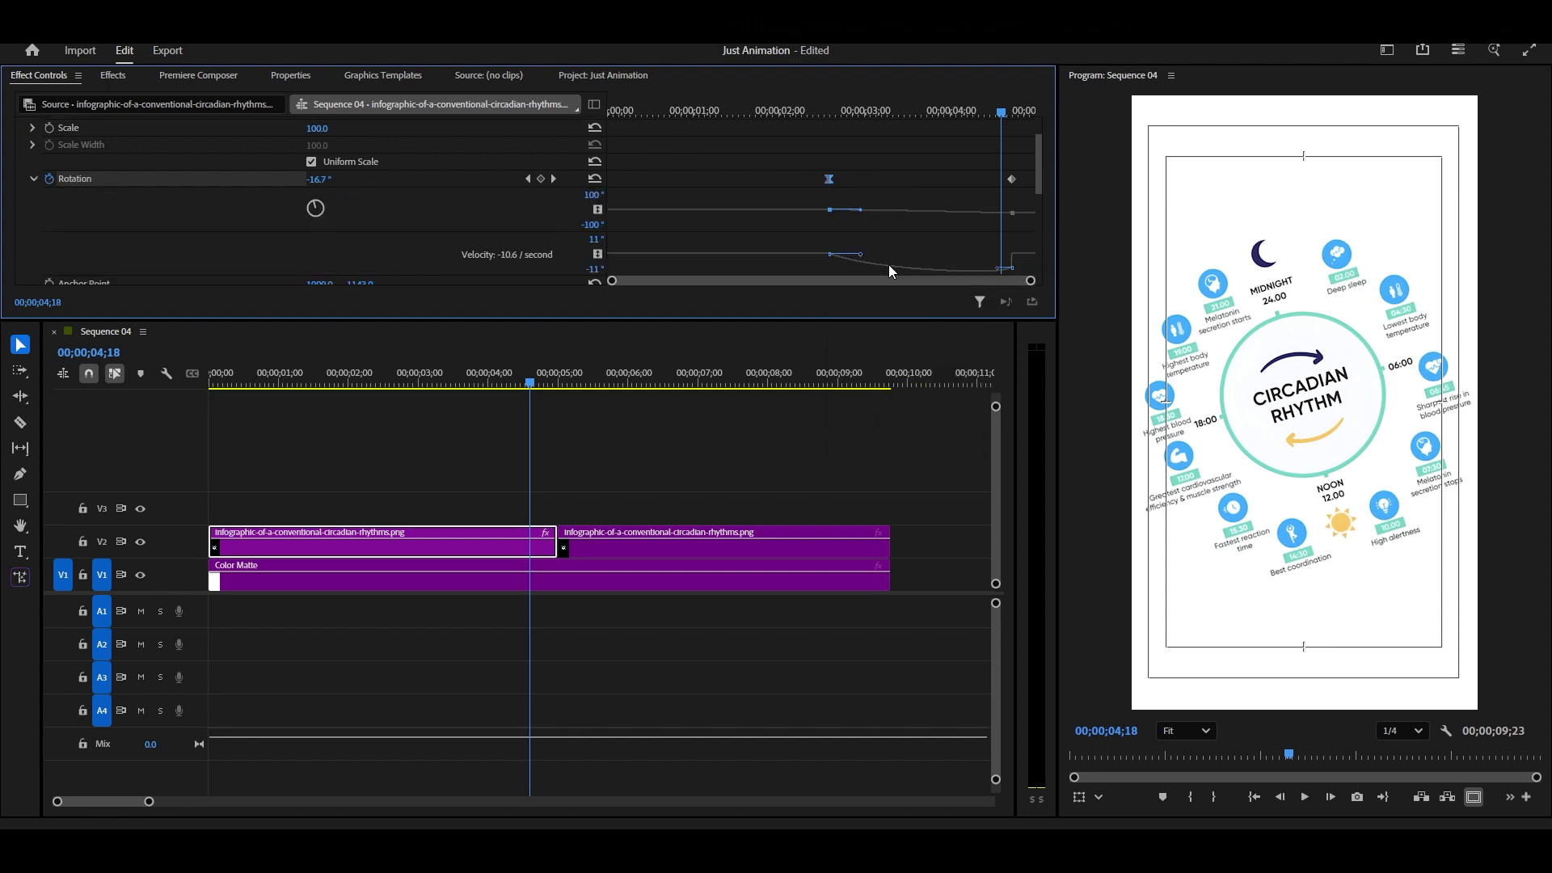
drag(864, 254, 907, 257)
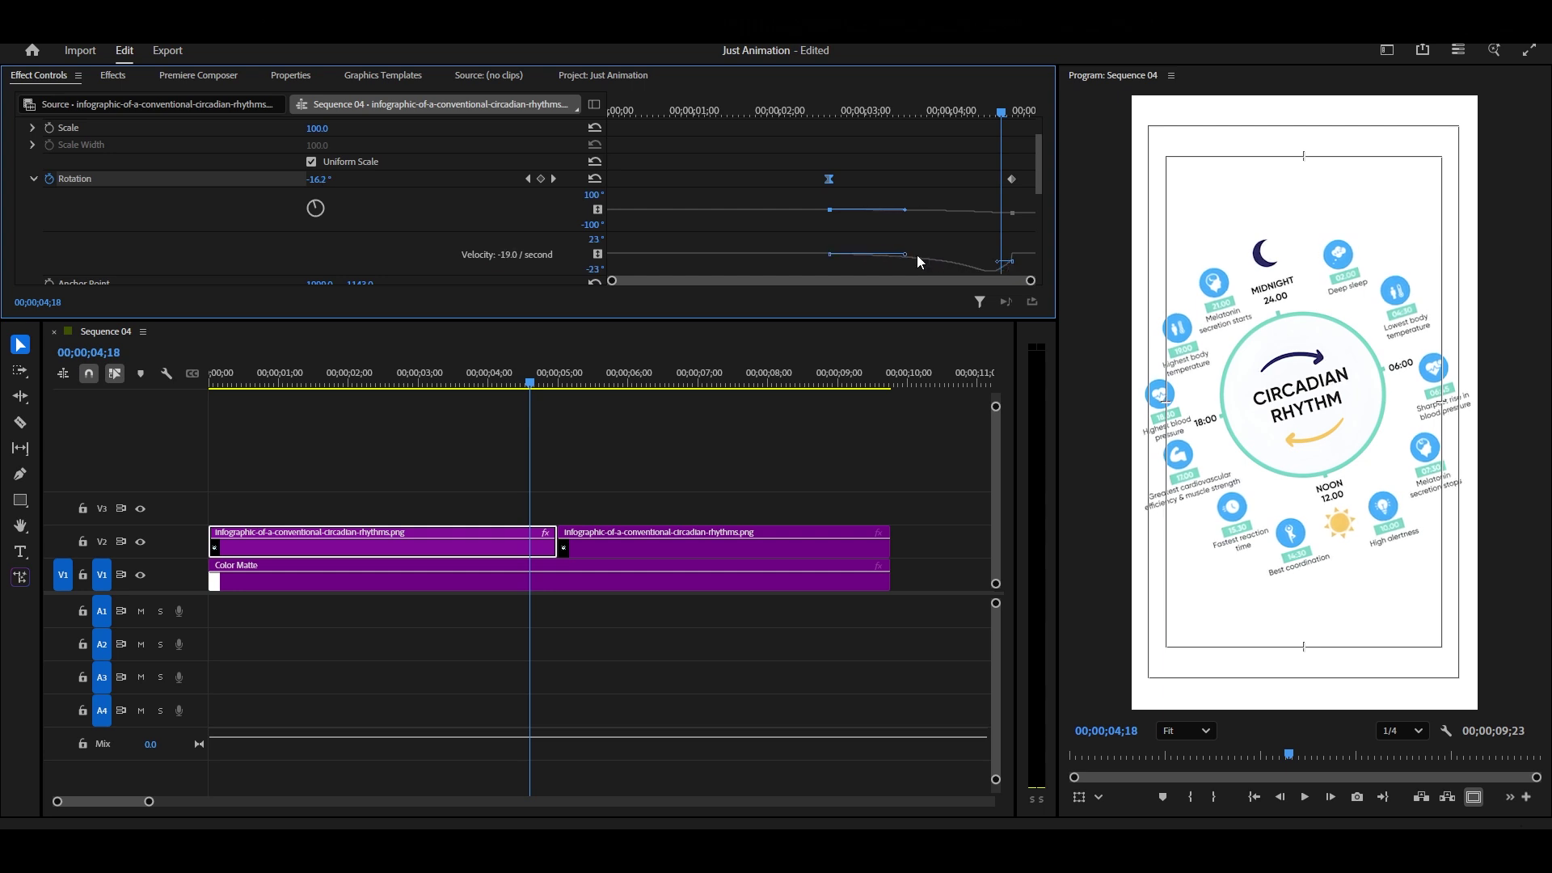
scroll(992, 240, down, 1)
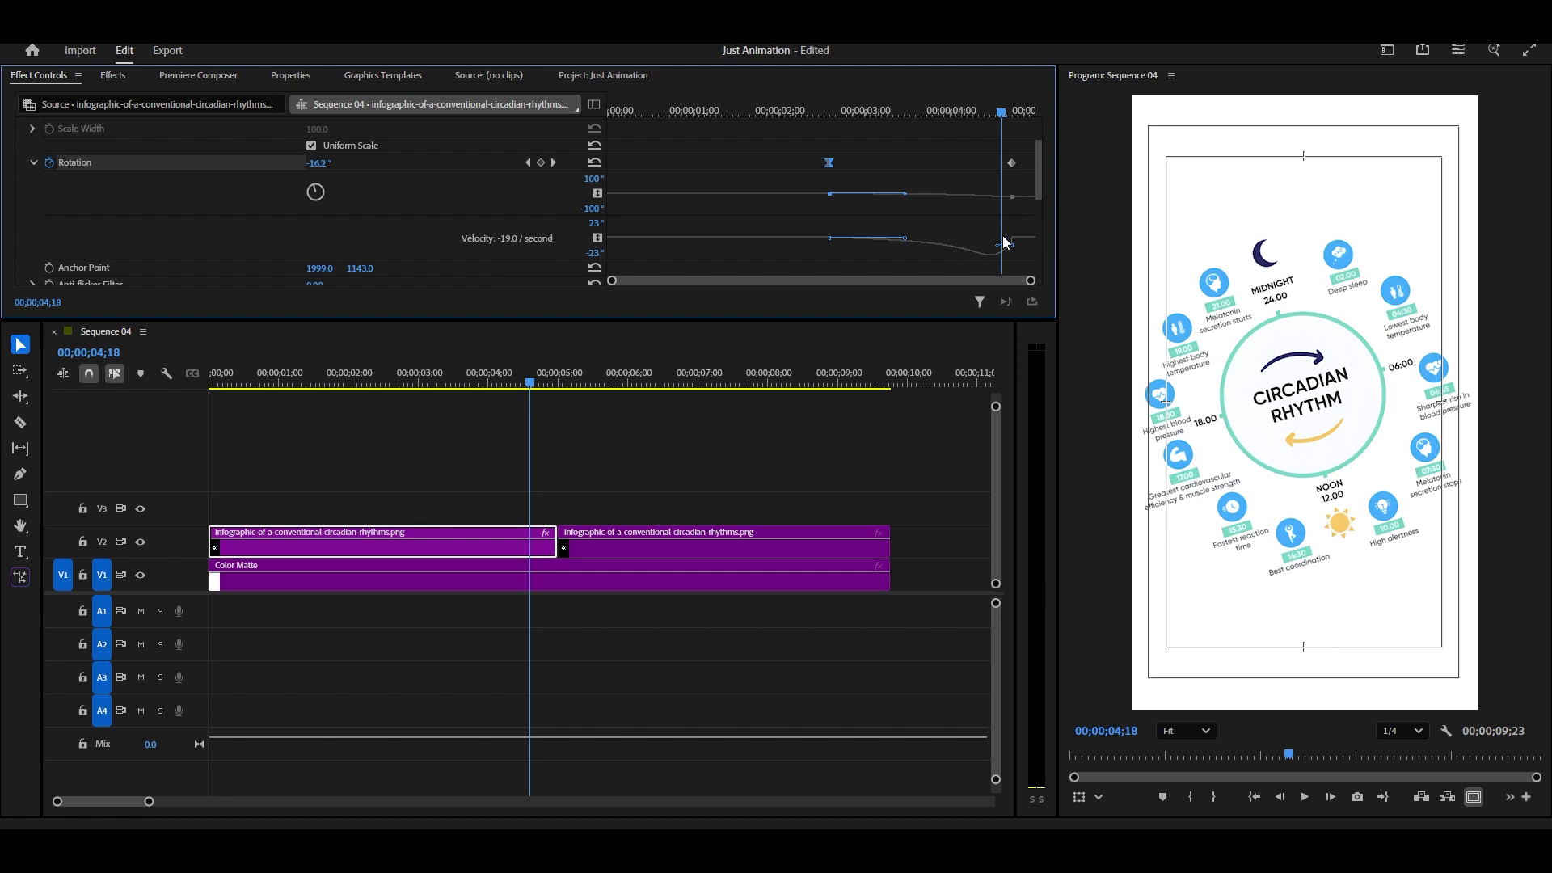
drag(1000, 251, 1013, 245)
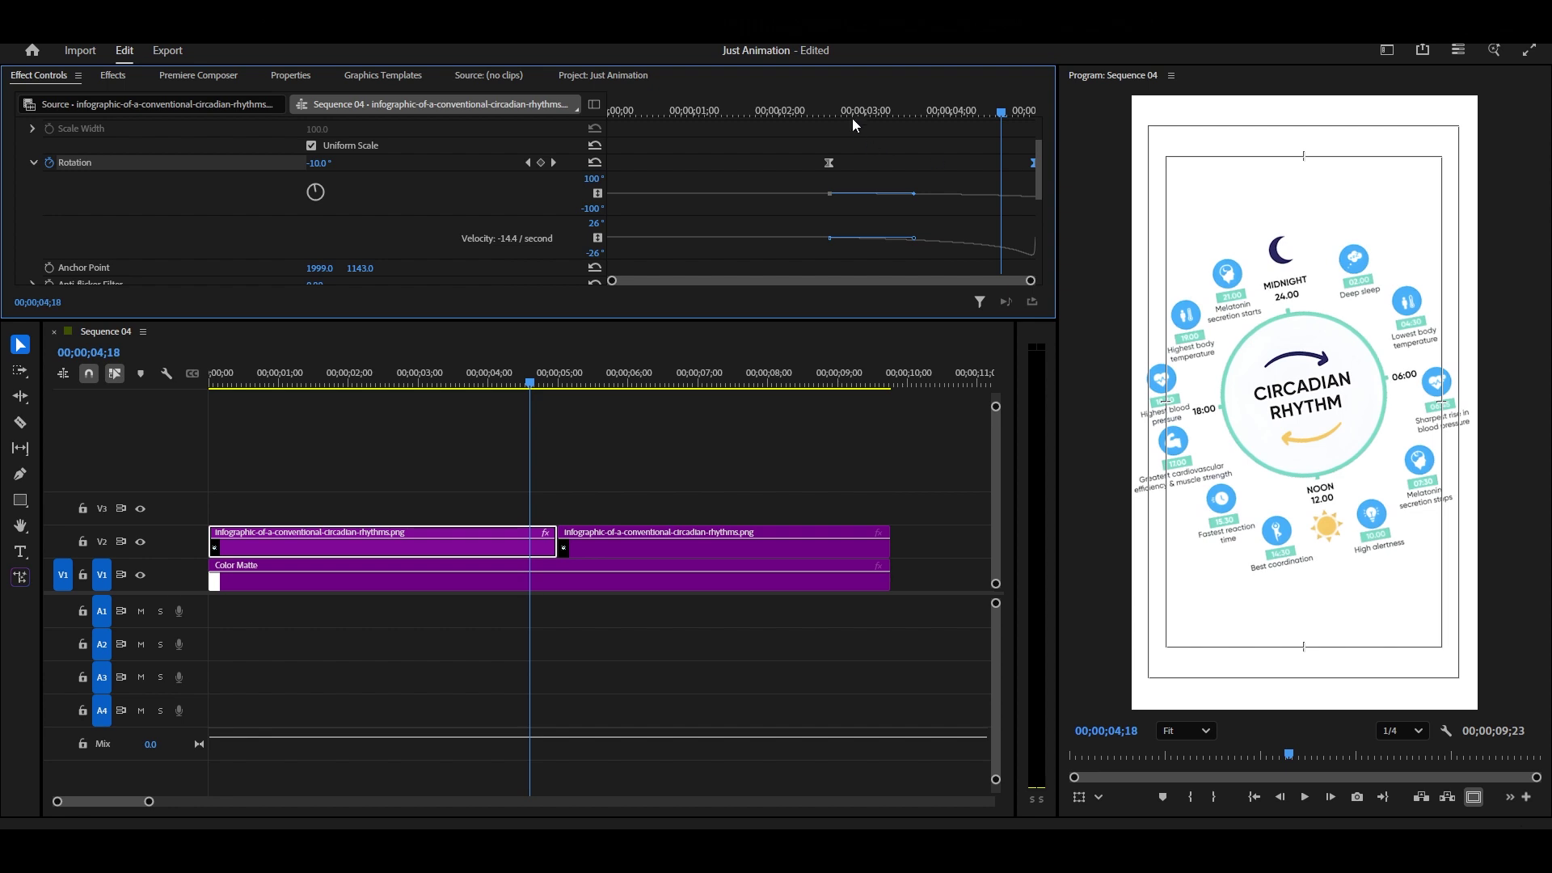
Play back the first infographic clip's rotation from its first keyframe through the cut.
click(826, 108)
key(space)
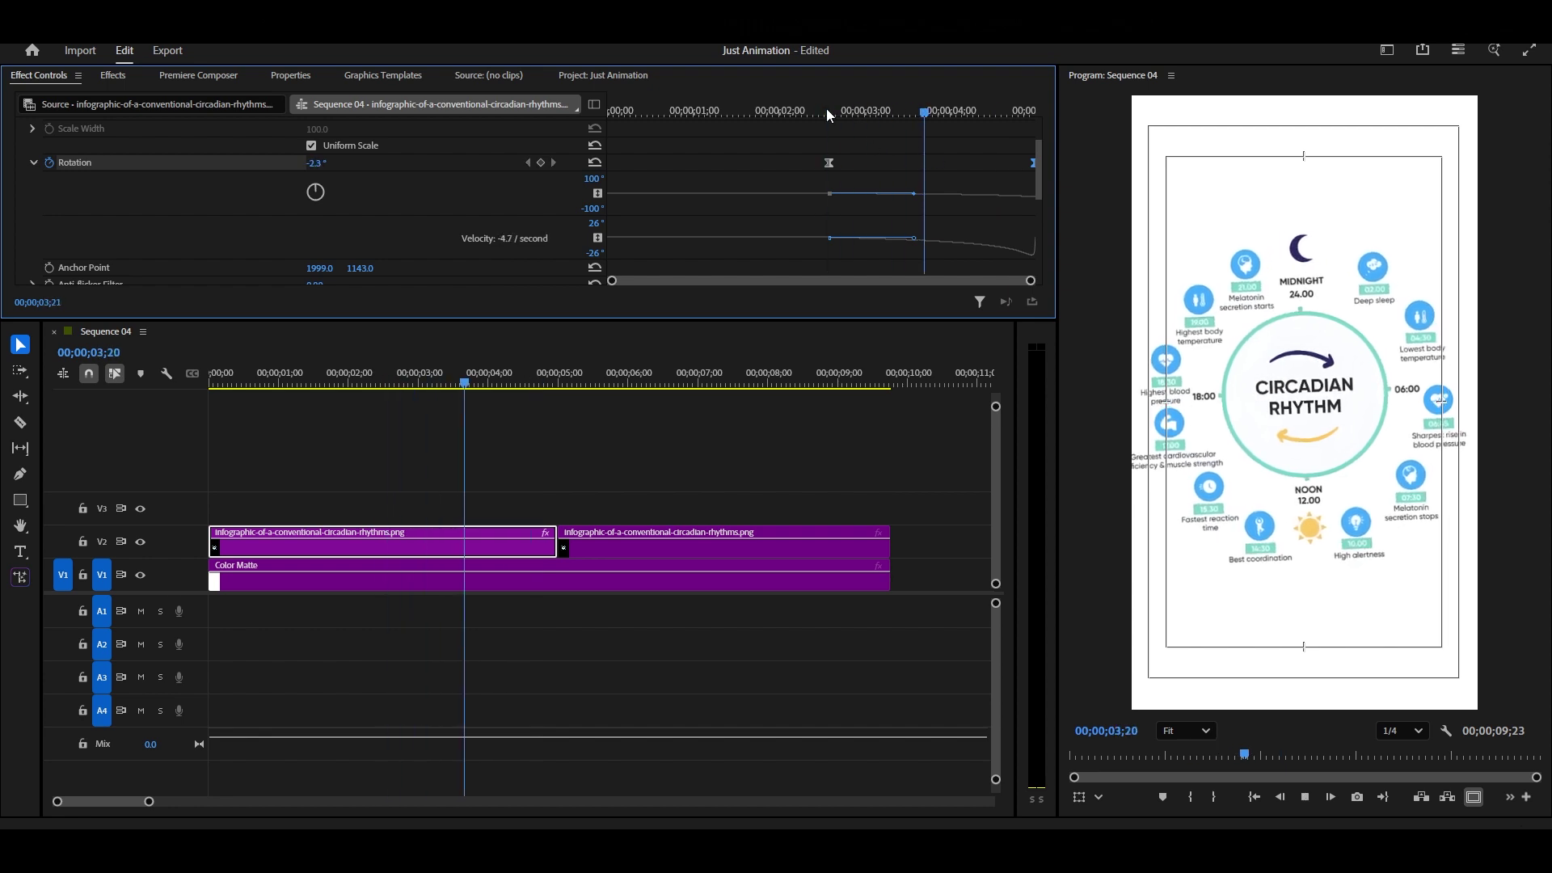
key(space)
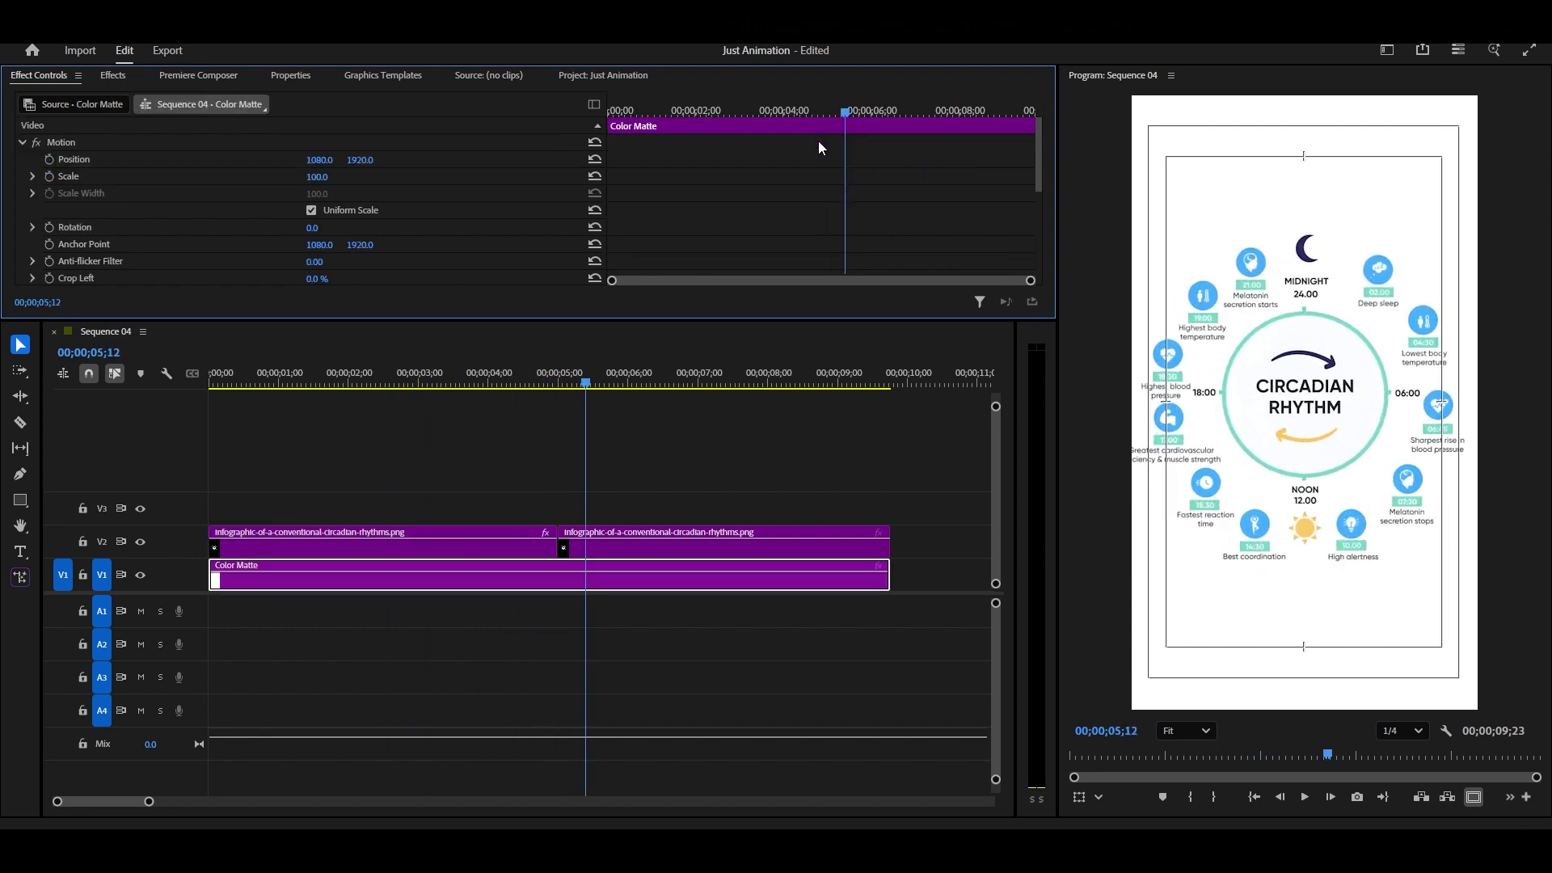
Enlarge the second infographic clip to a scale of about 137 and shift it horizontally to position 212, 1920.
click(607, 547)
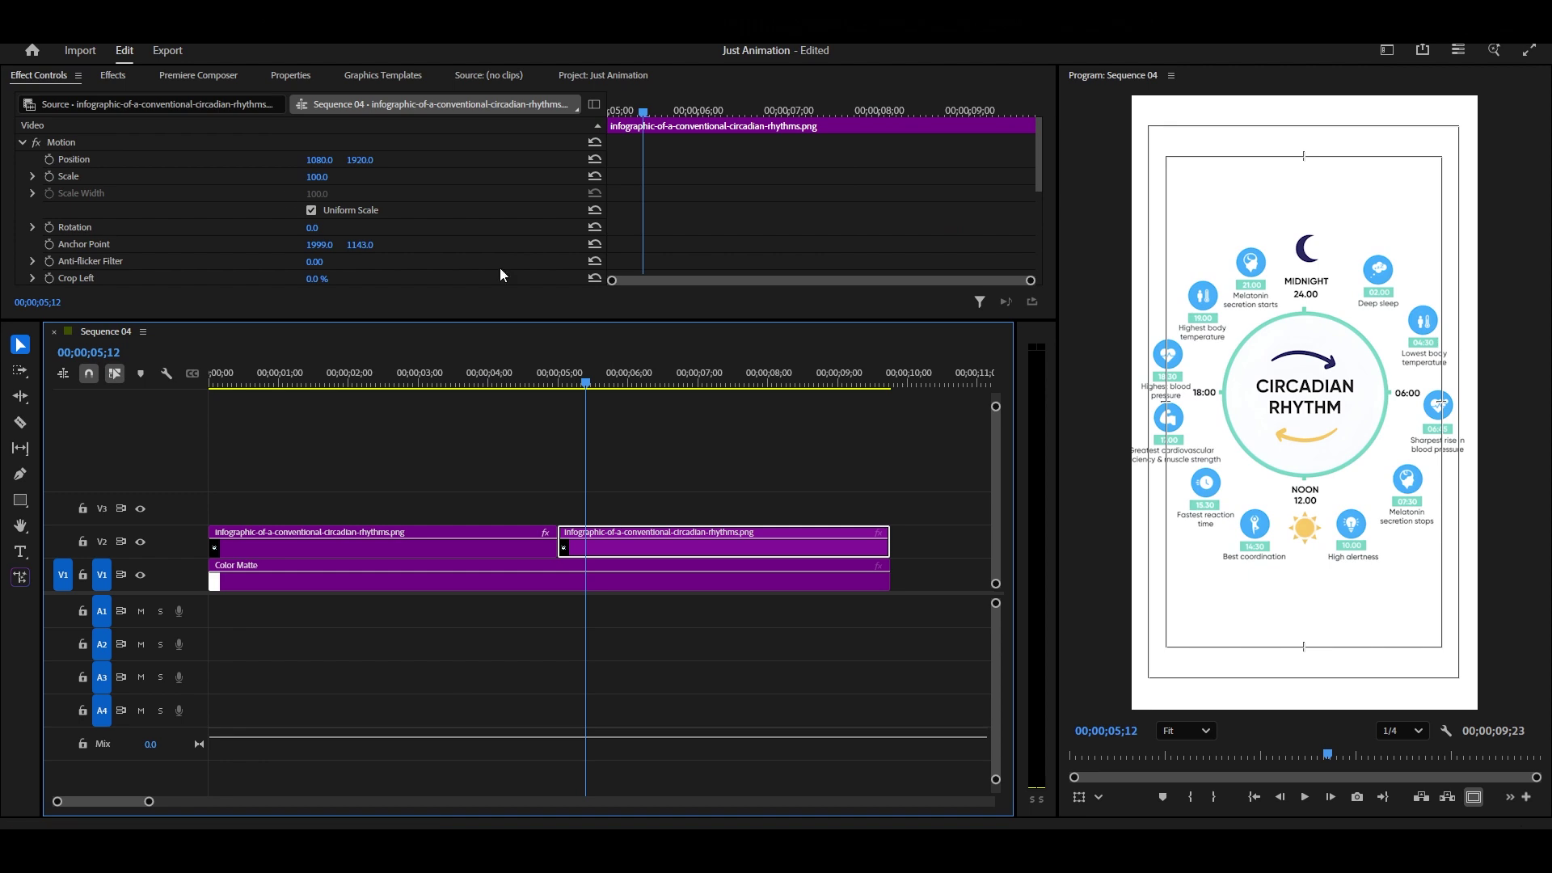
click(105, 154)
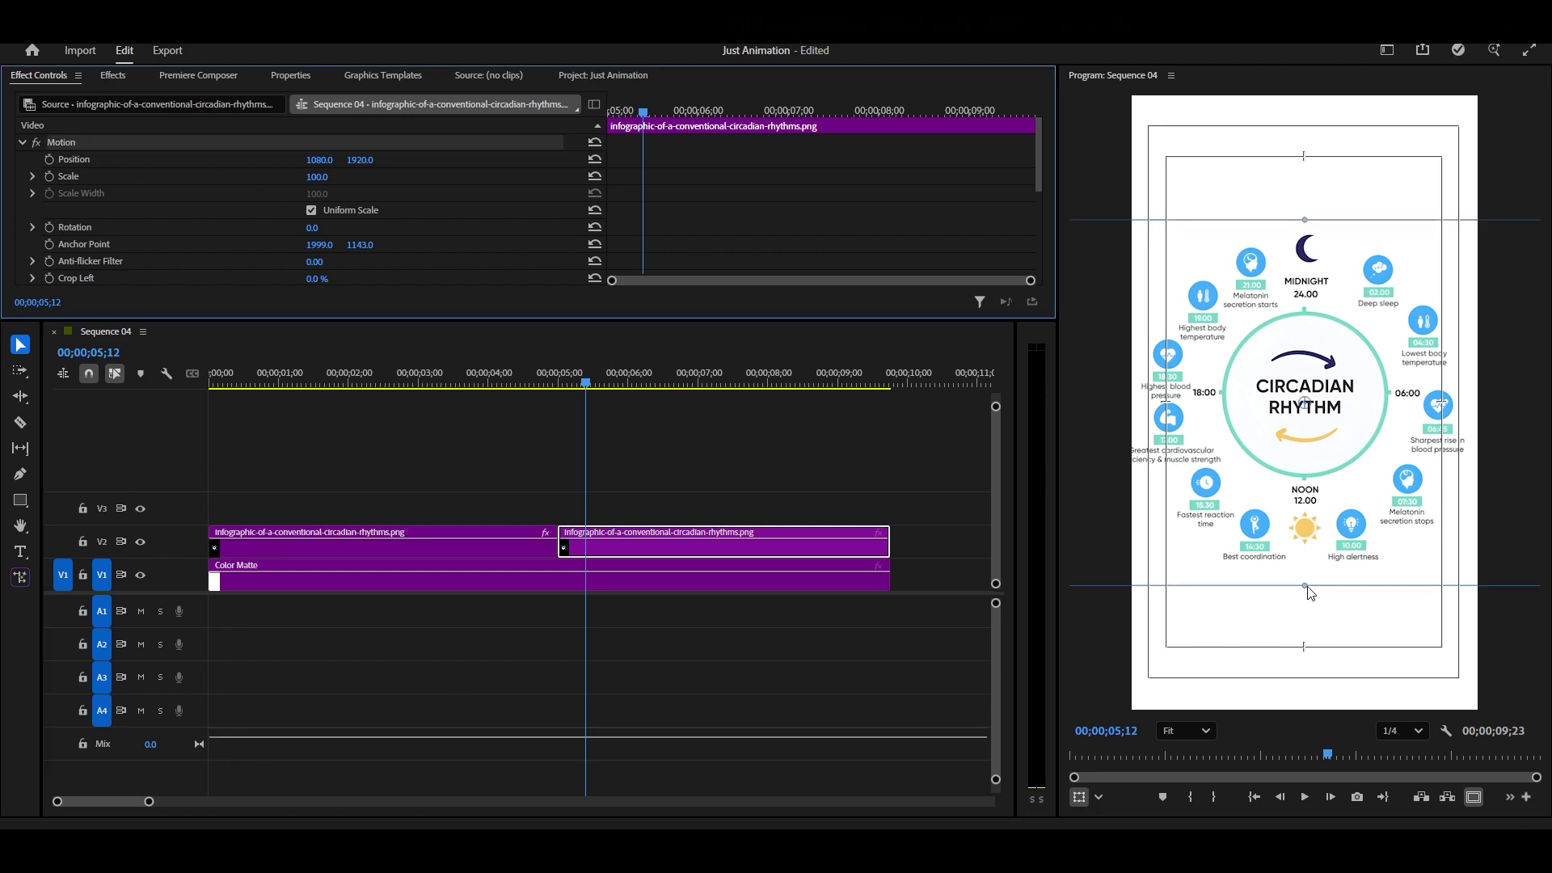
drag(1305, 586, 1306, 690)
drag(1337, 528, 1219, 477)
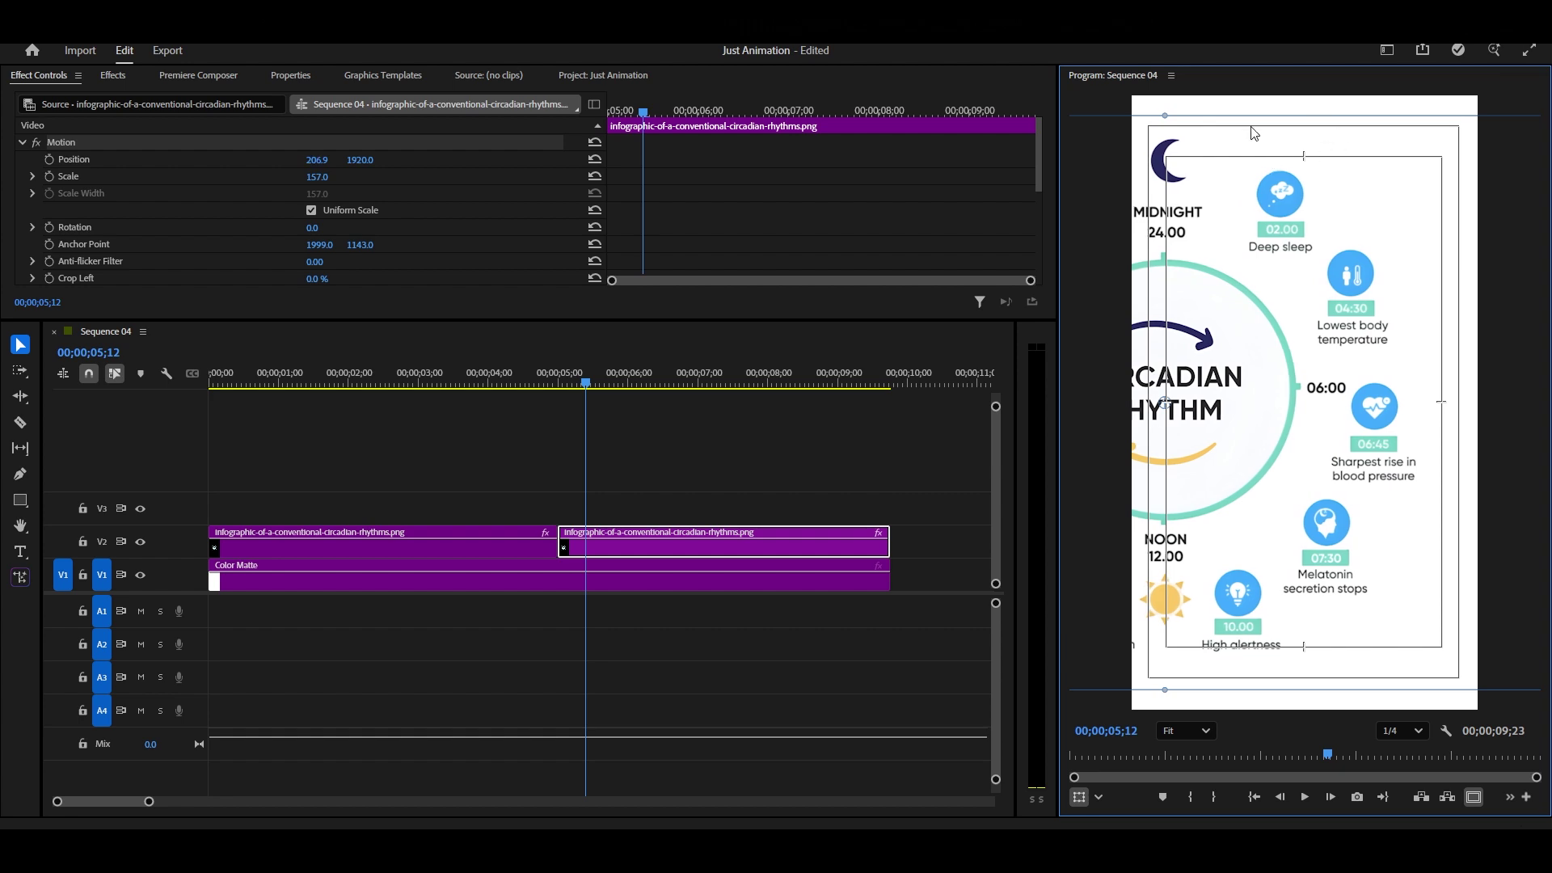
drag(1164, 117, 1163, 152)
drag(1256, 405, 1259, 405)
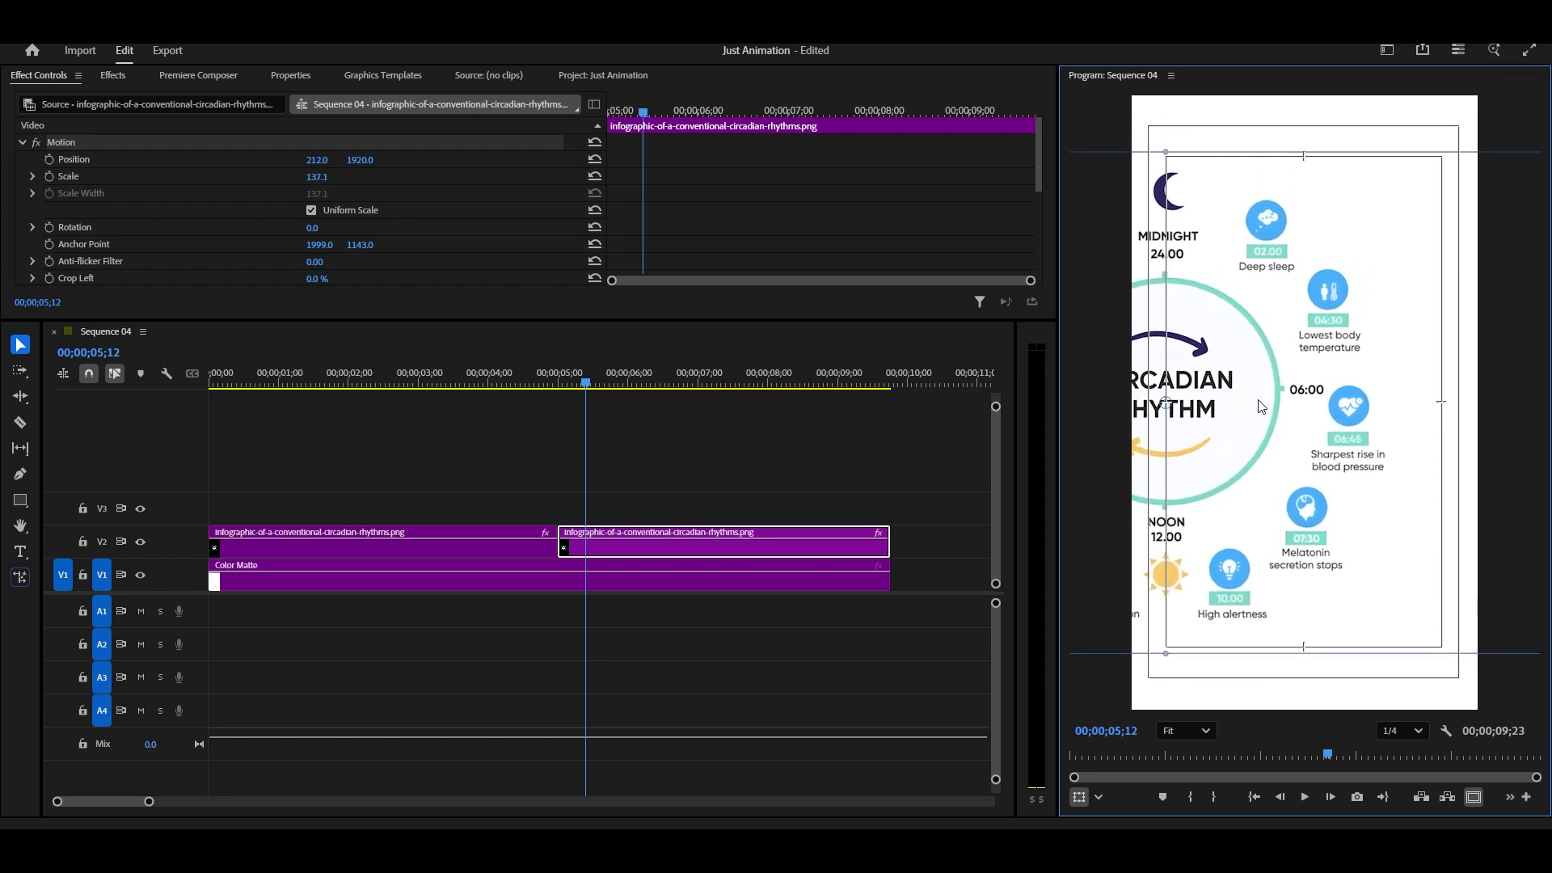
Keyframe the second infographic clip's rotation from 13° at its start to -10° at about 00;00;06;15.
scroll(738, 245, down, 1)
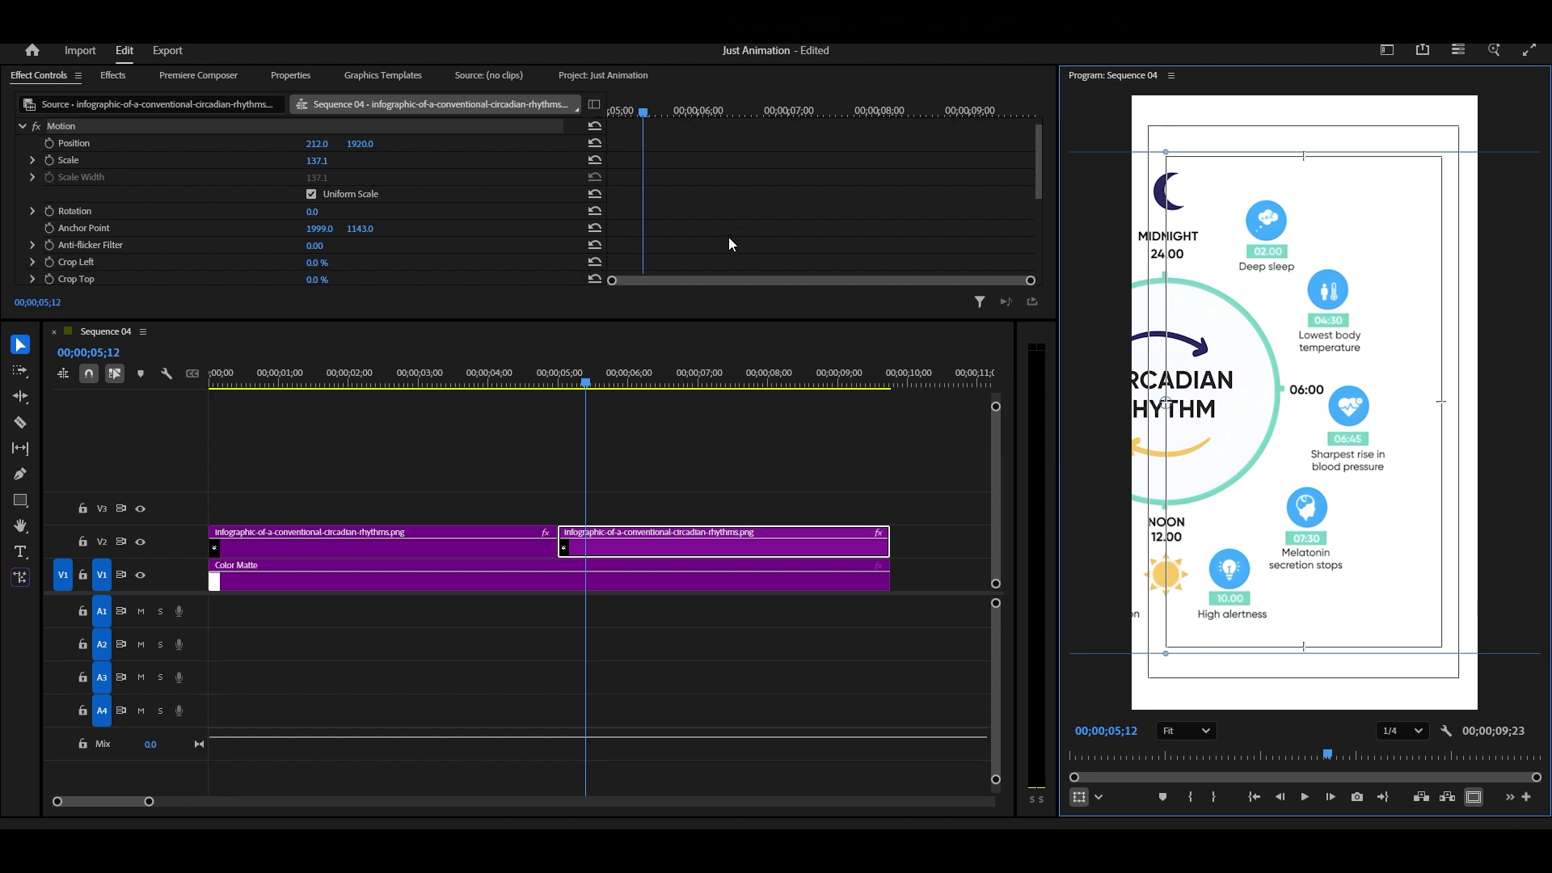
click(49, 211)
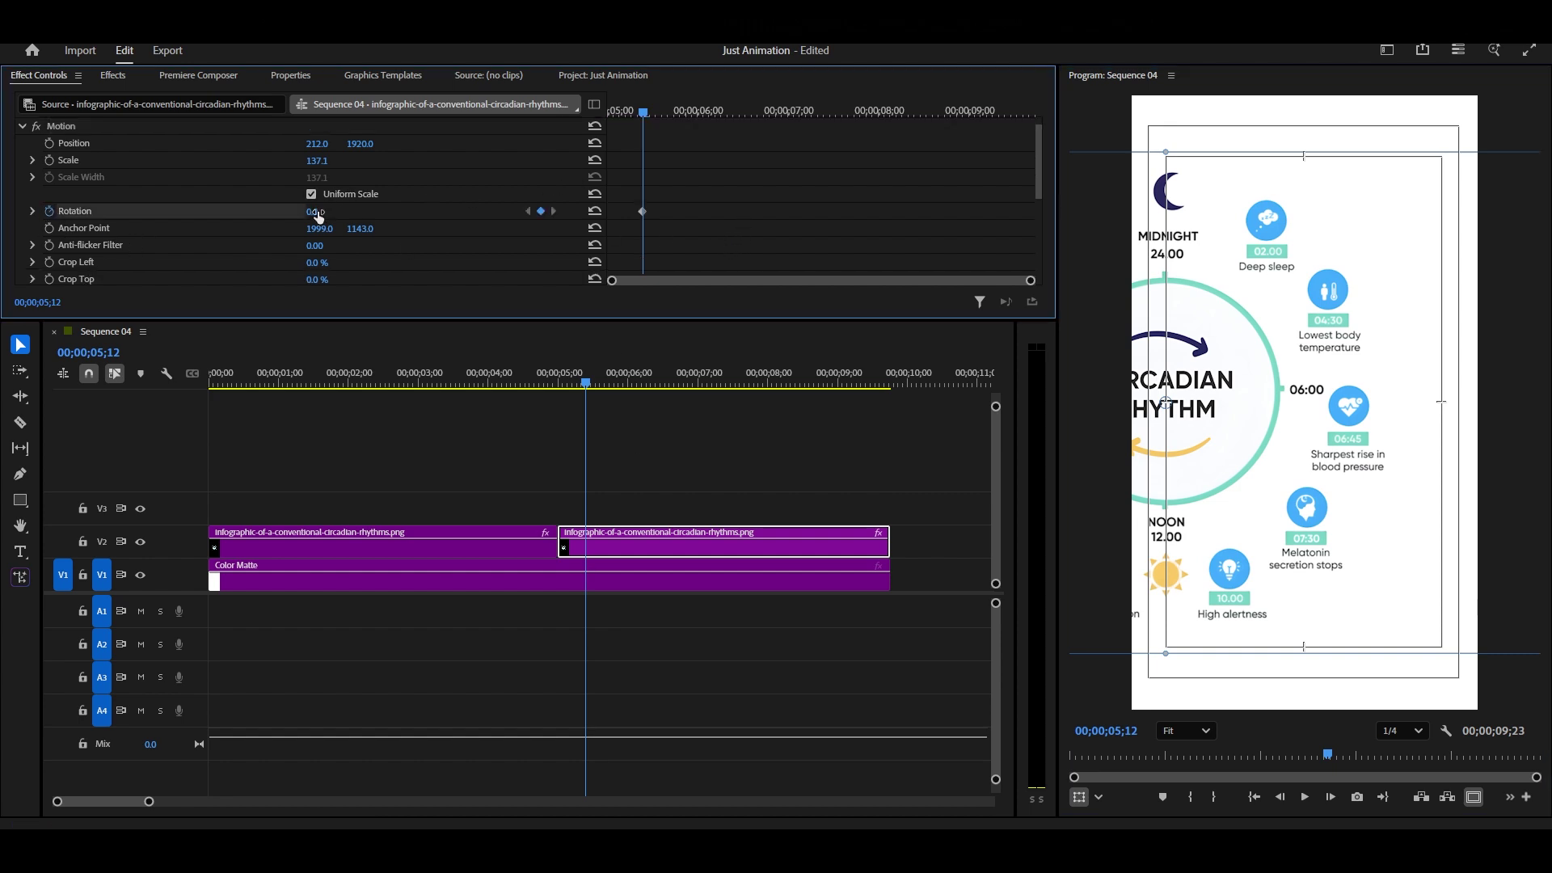
drag(312, 211, 322, 211)
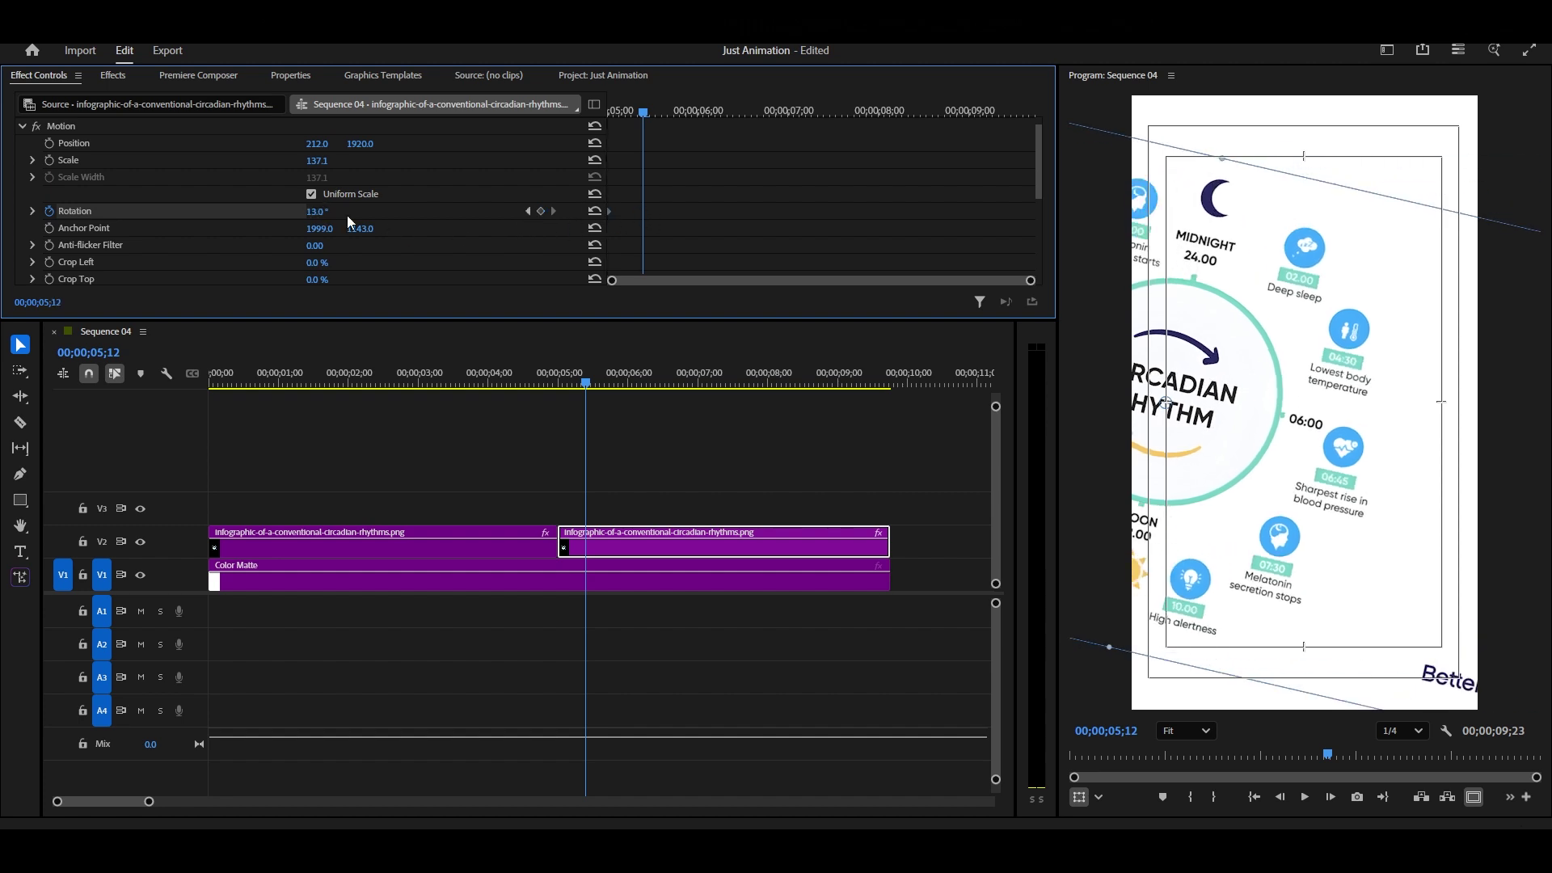
drag(323, 211, 303, 211)
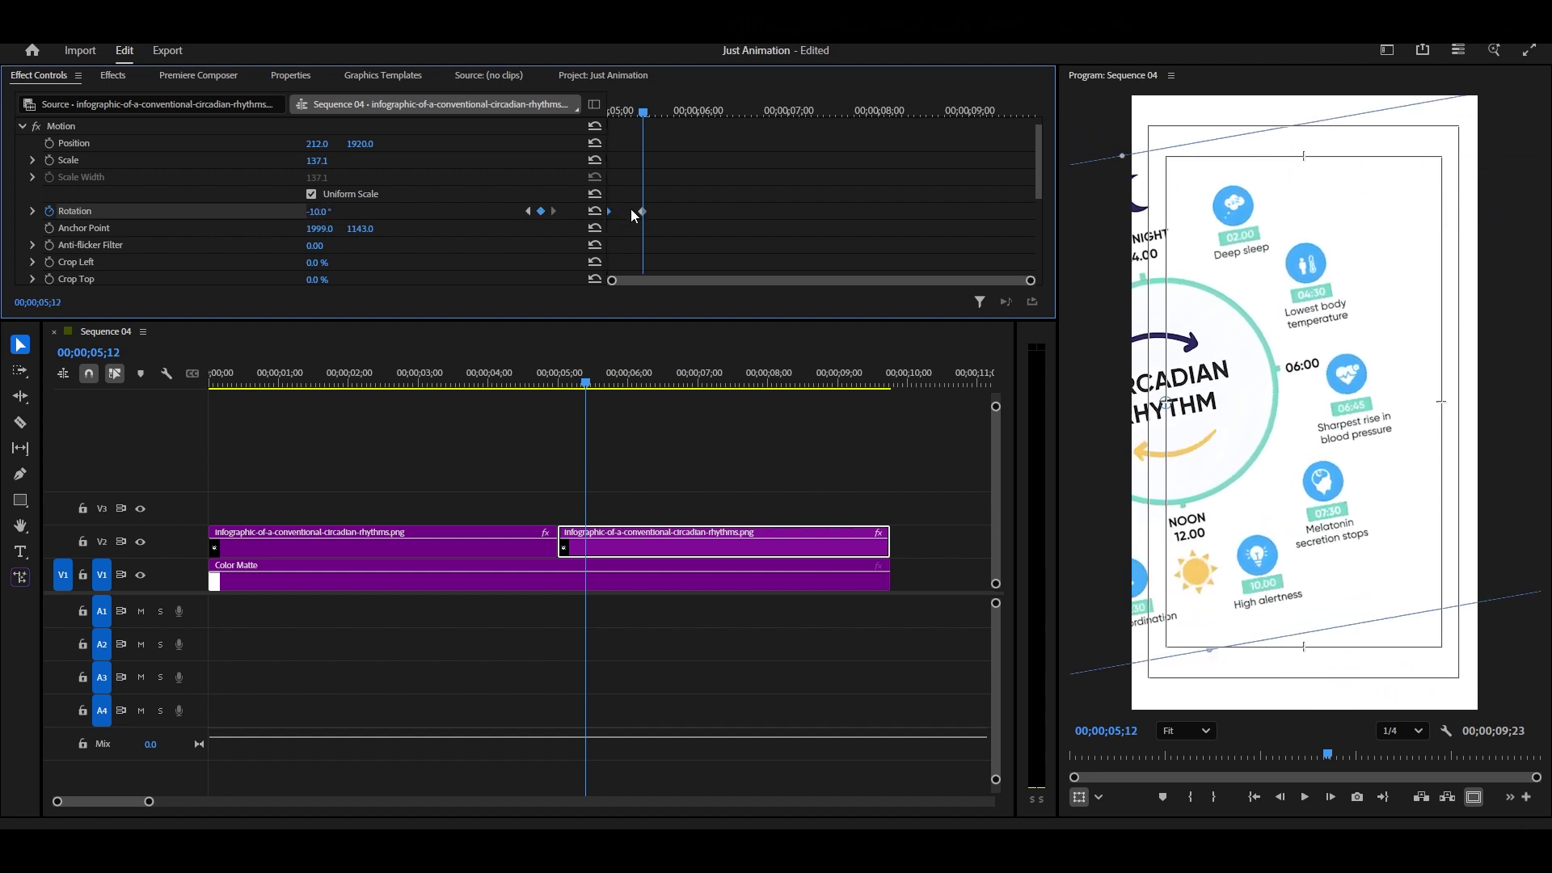
drag(642, 211, 742, 212)
Ease in the second clip's ending rotation keyframe and shape the velocity curve for a fast start and slow finish.
right_click(742, 215)
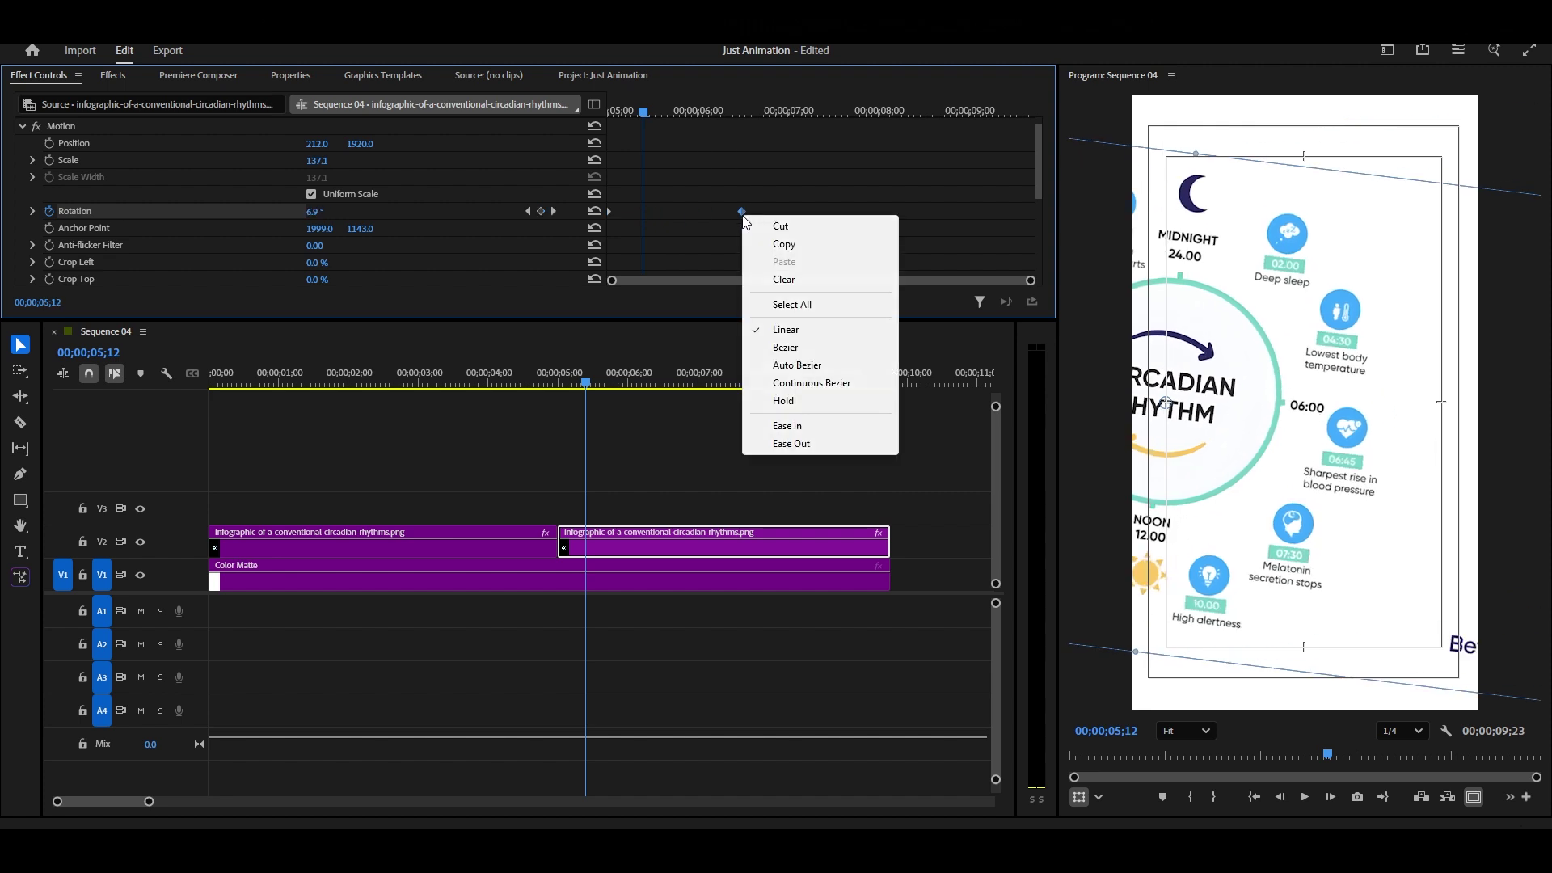
click(811, 428)
scroll(168, 217, down, 2)
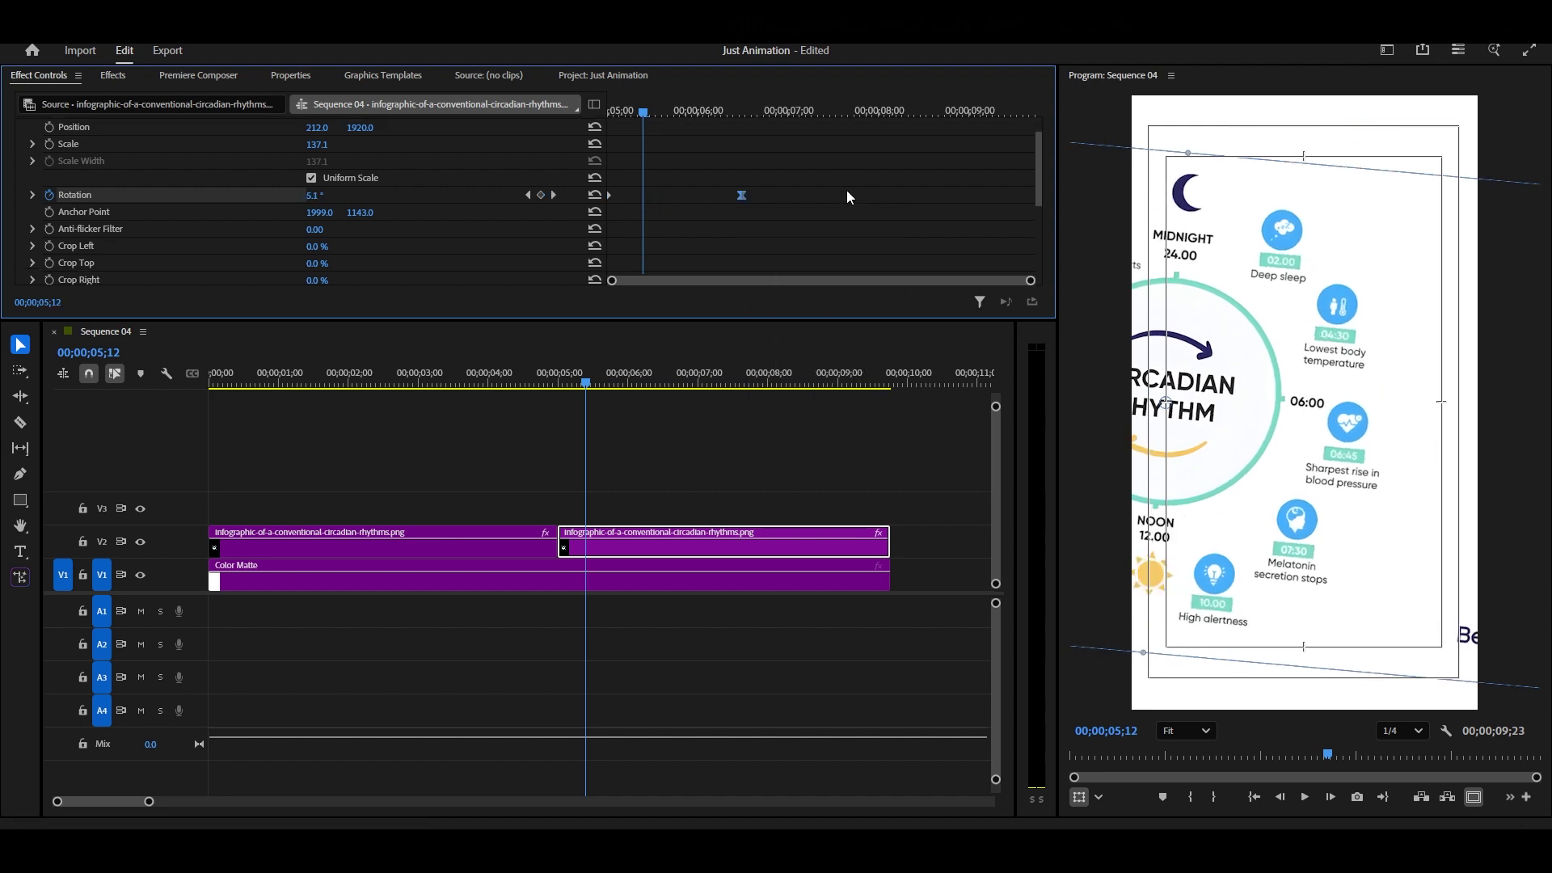
click(38, 179)
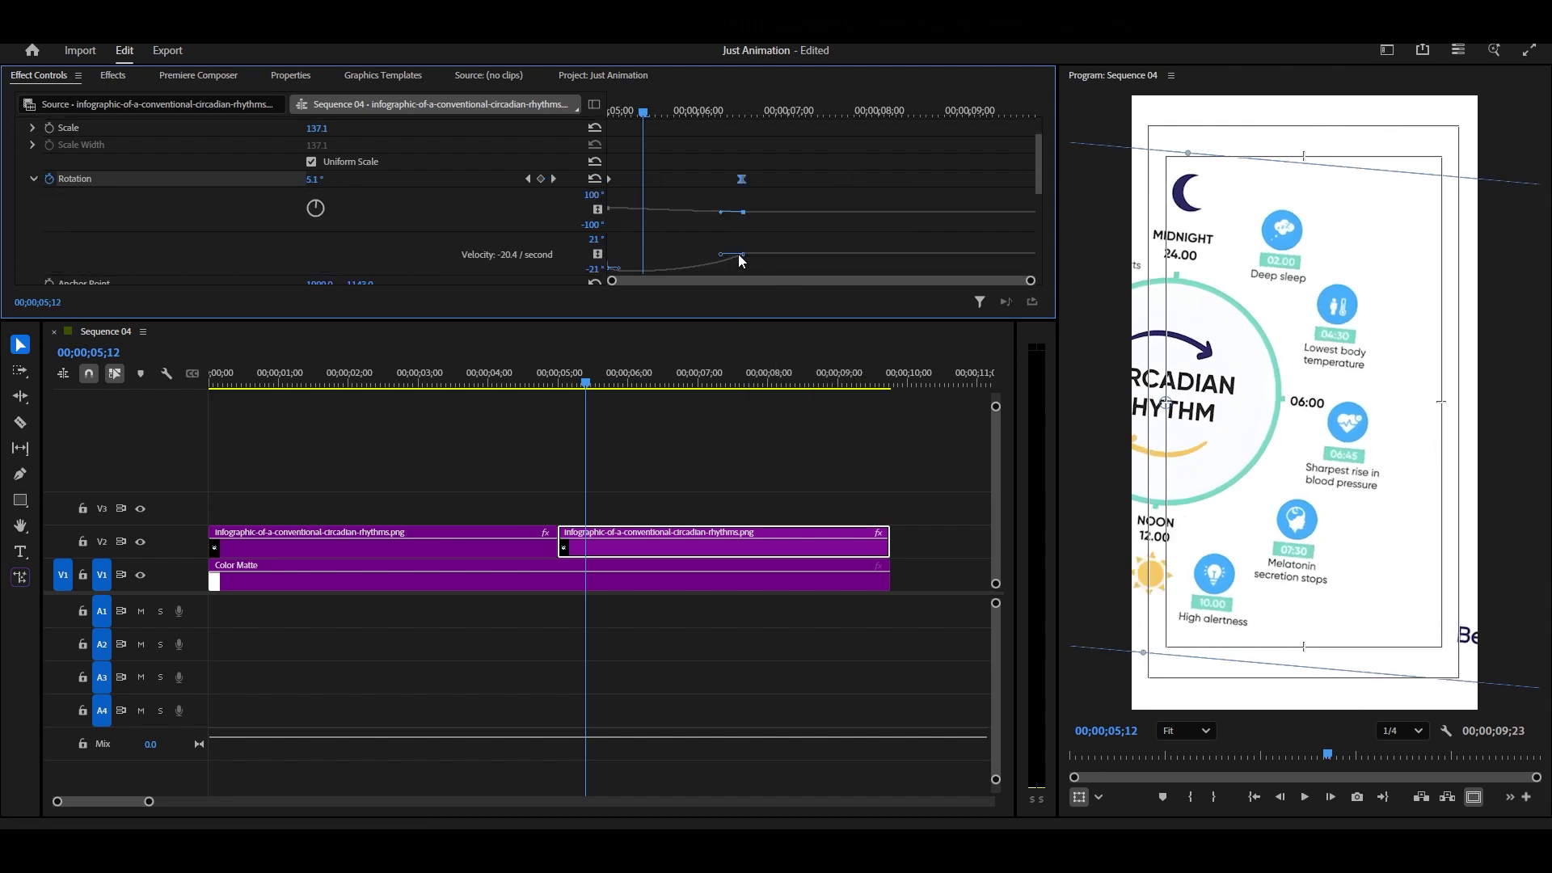
scroll(750, 234, down, 2)
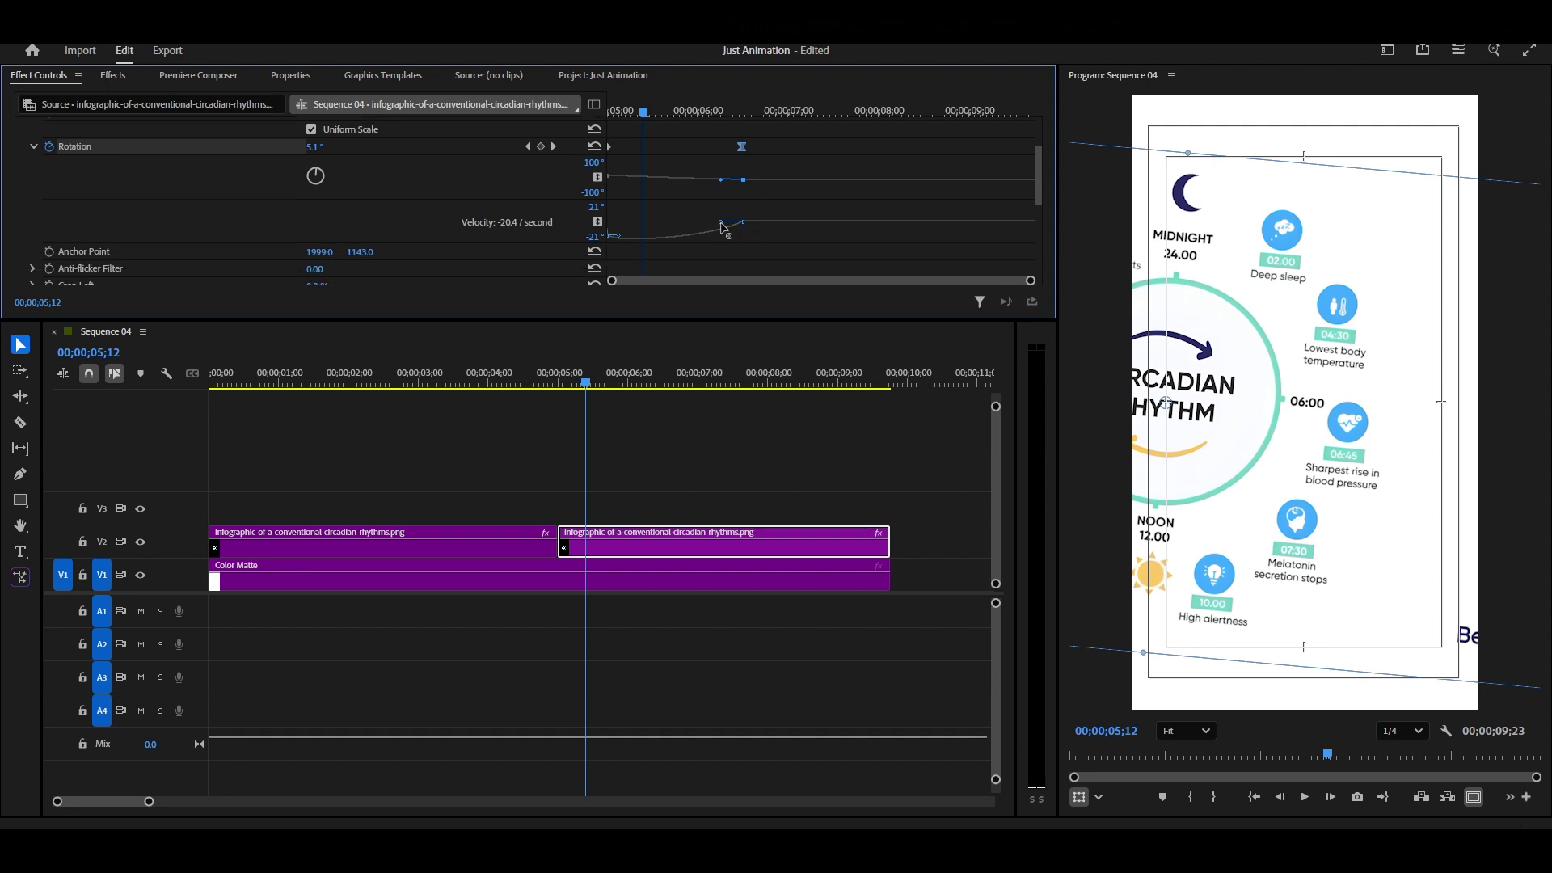
drag(722, 224, 607, 230)
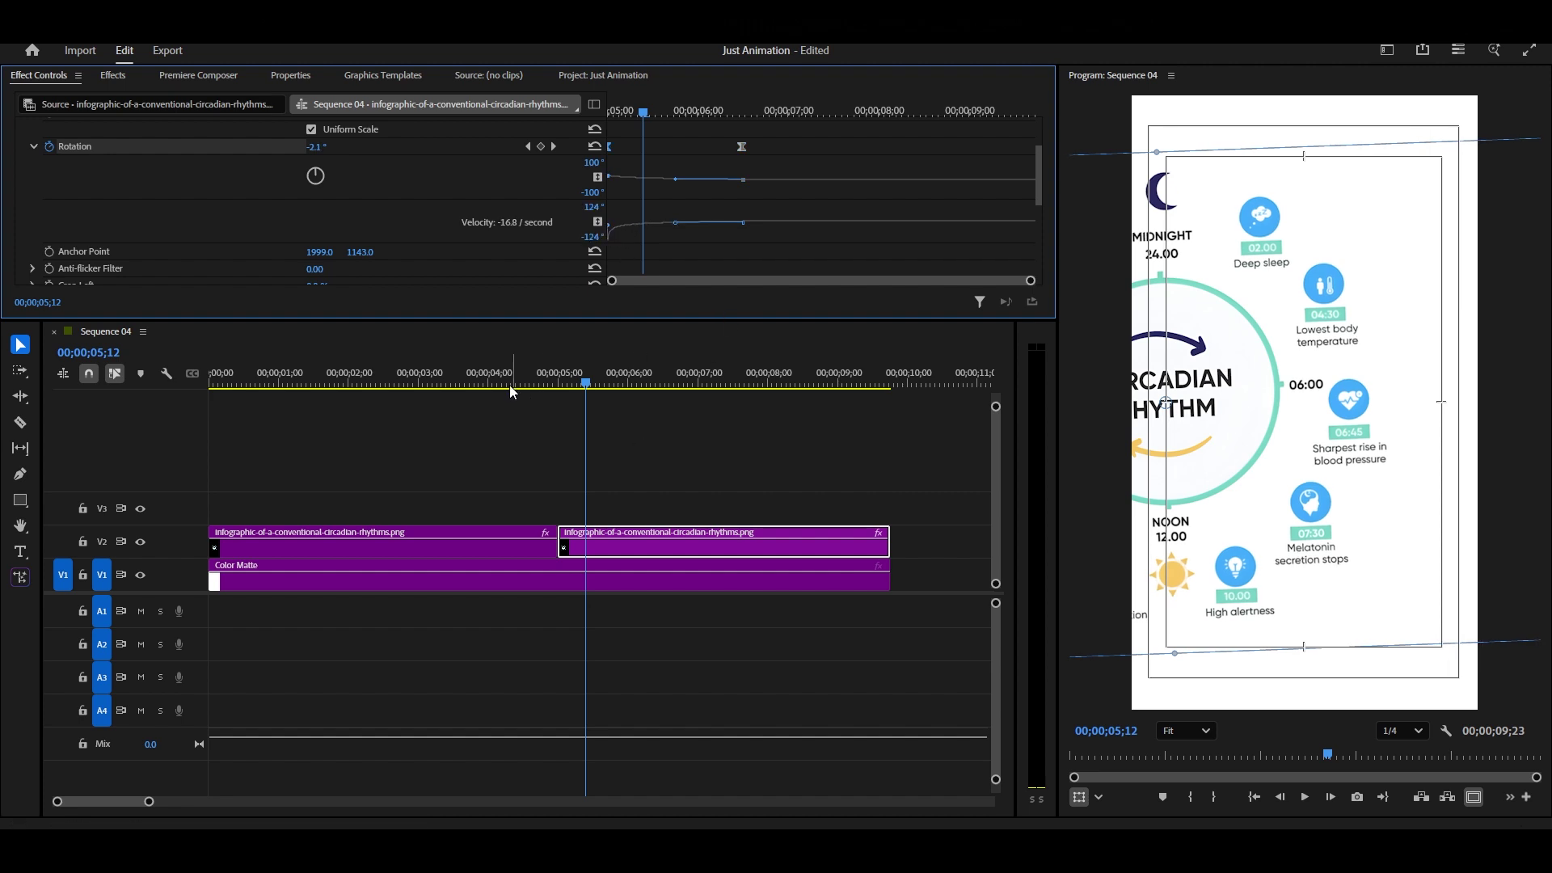
Play back the sequence across the cut to review both infographic rotations.
drag(509, 386, 368, 374)
click(705, 461)
key(space)
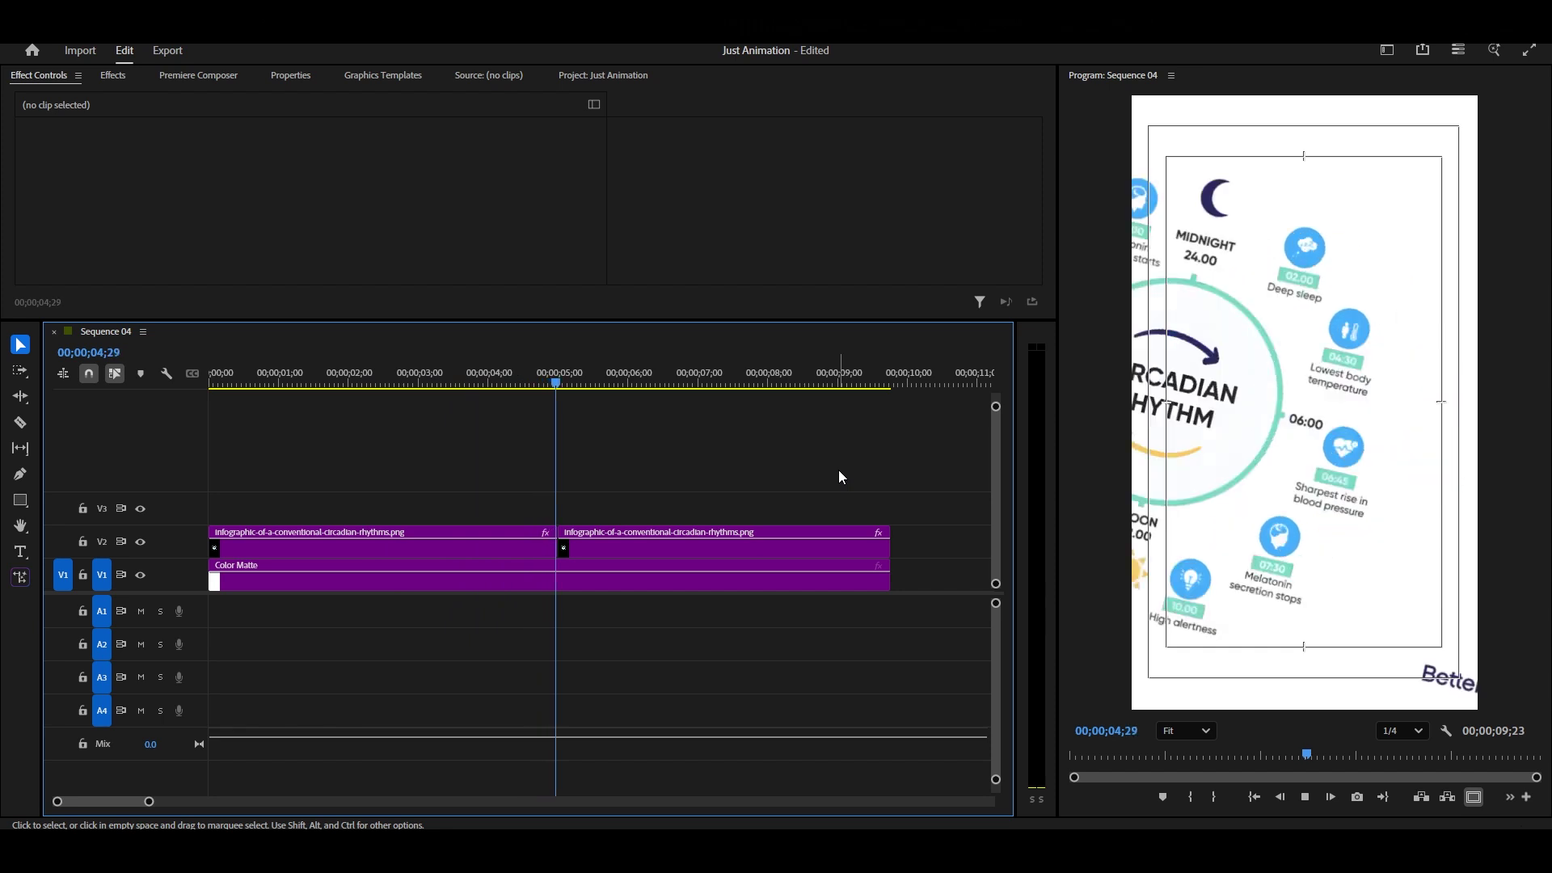
key(space)
key(d)
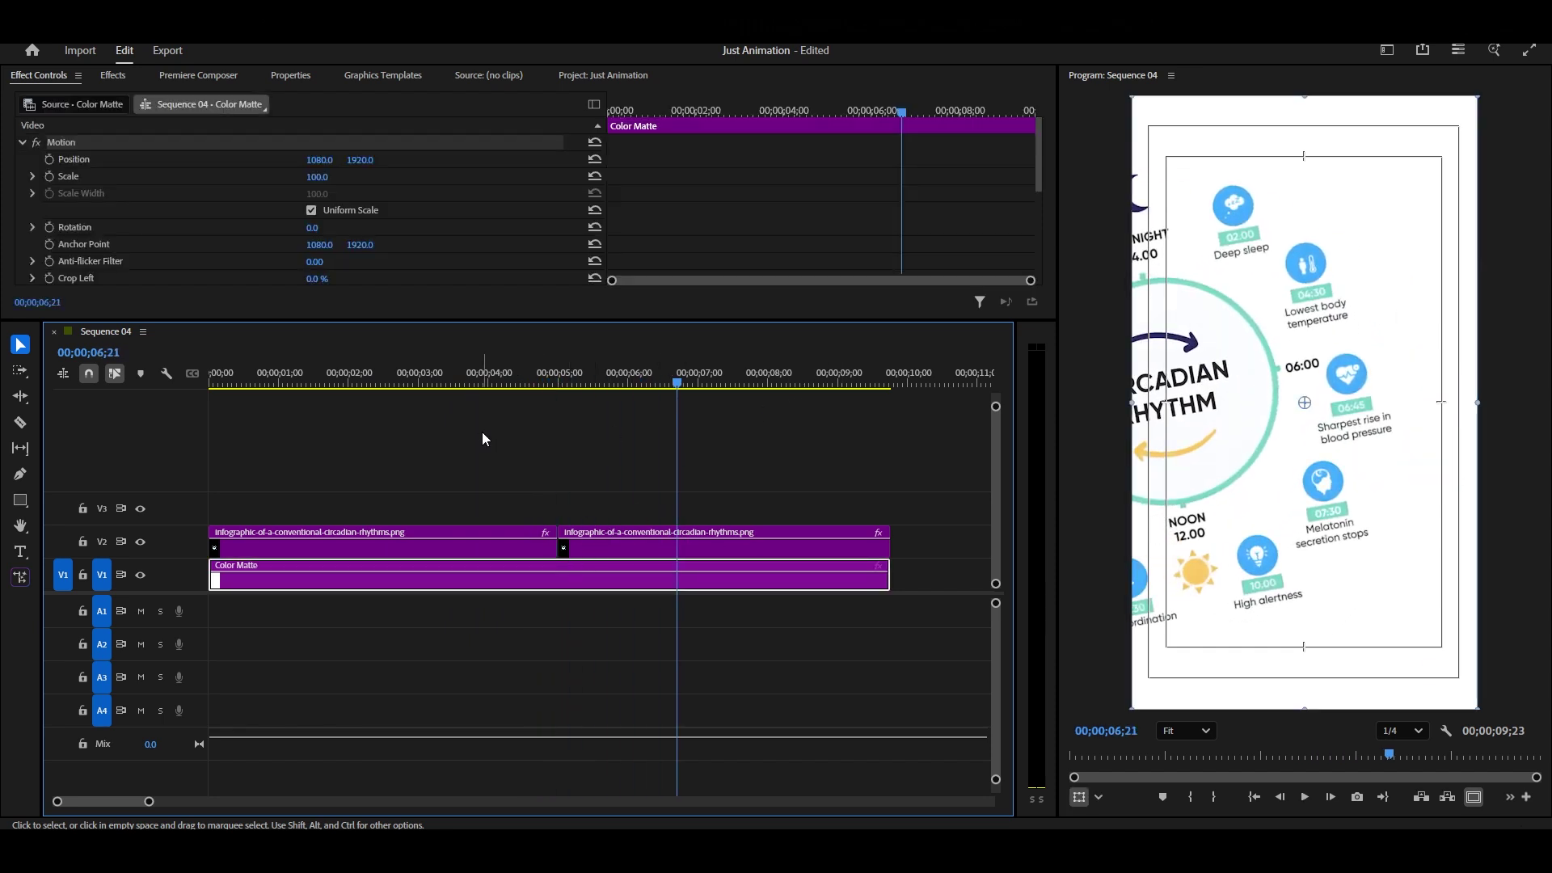
Create a new adjustment layer in the project with the default settings.
click(110, 76)
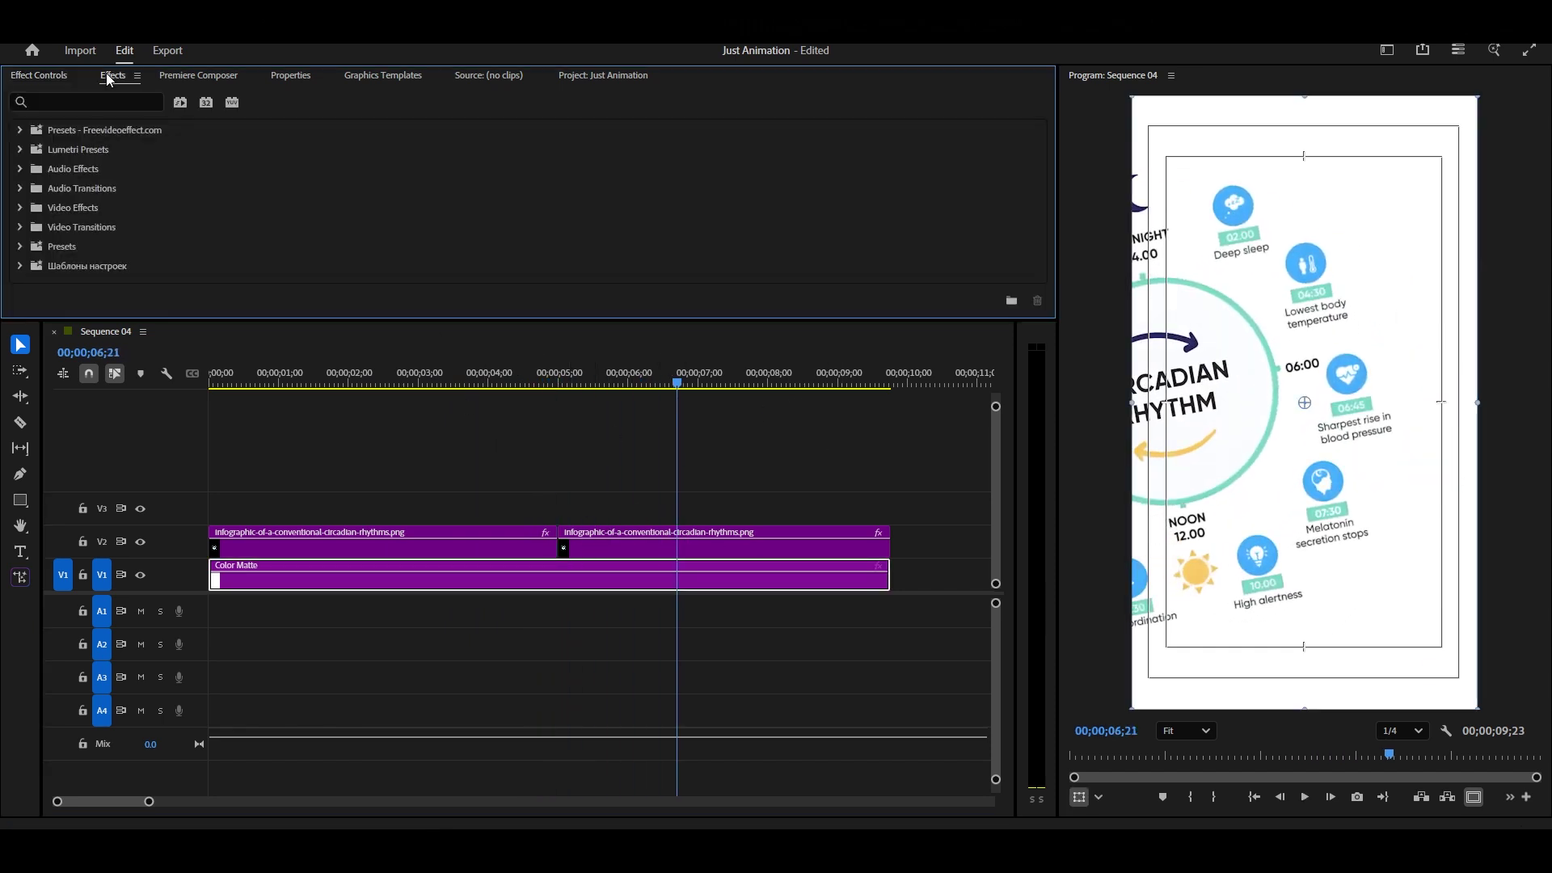
click(618, 75)
scroll(677, 202, down, 1)
click(1007, 307)
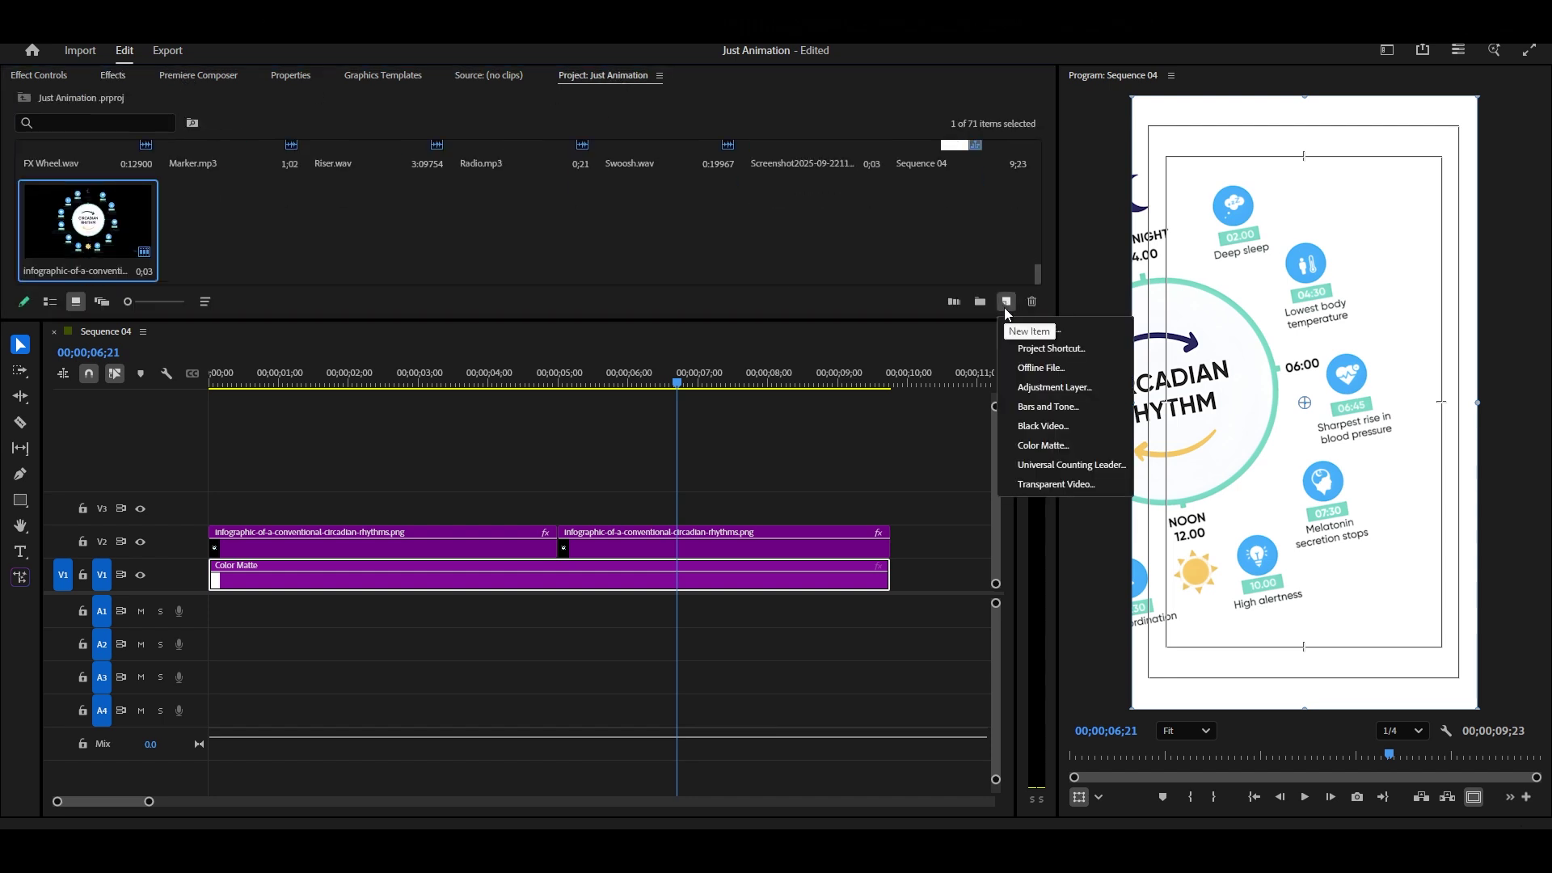
click(1061, 385)
click(826, 497)
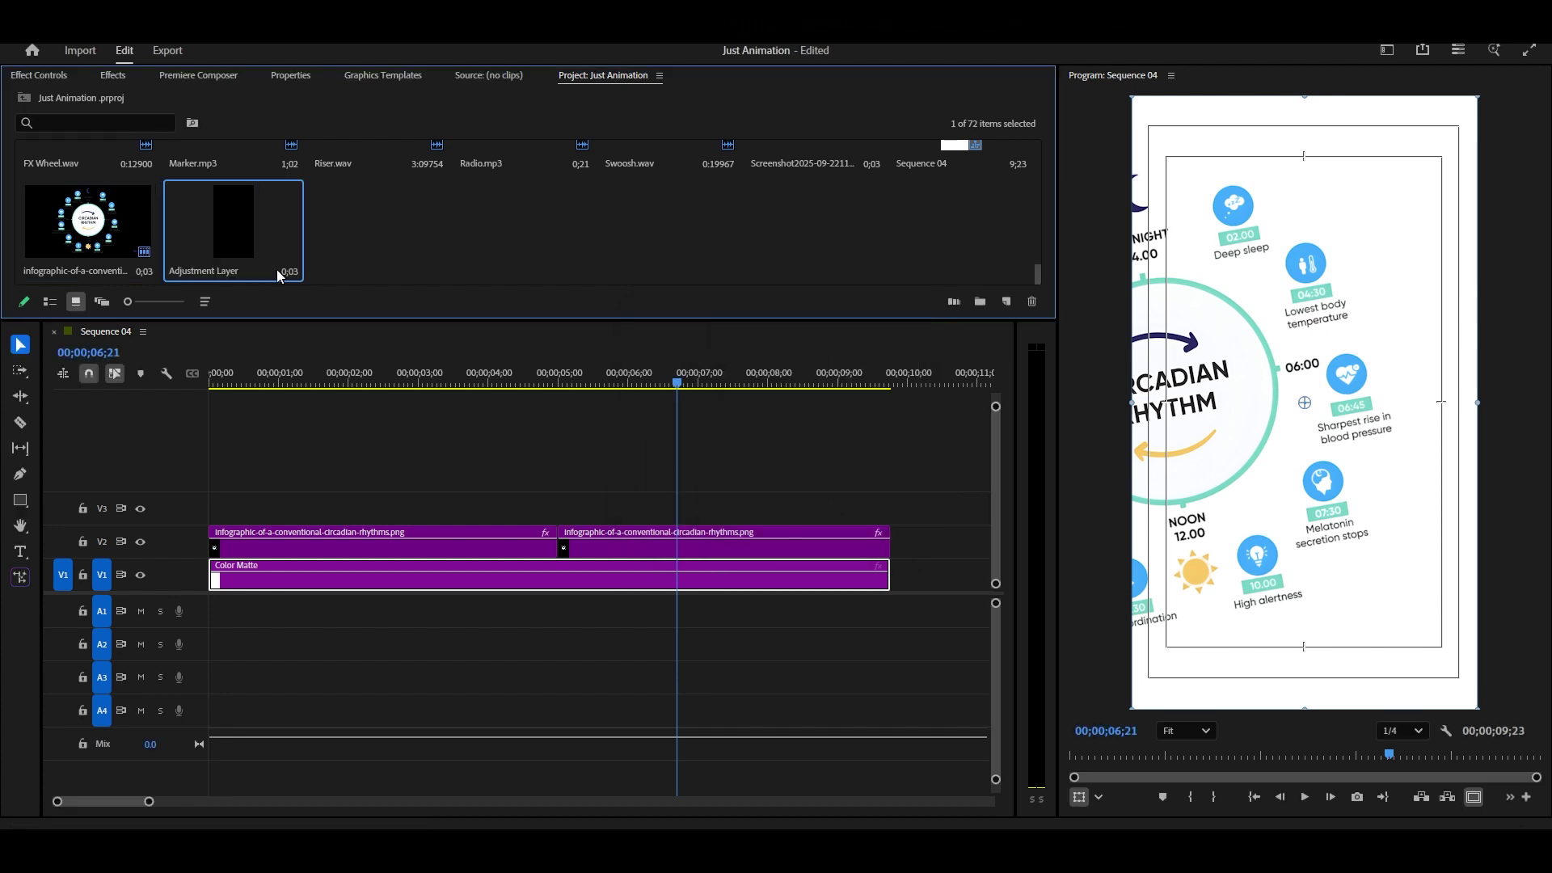
Place the adjustment layer on V3 at the cut between the infographic clips and extend its start back to 00;00;04;27.
drag(490, 351, 565, 513)
scroll(565, 513, up, 5)
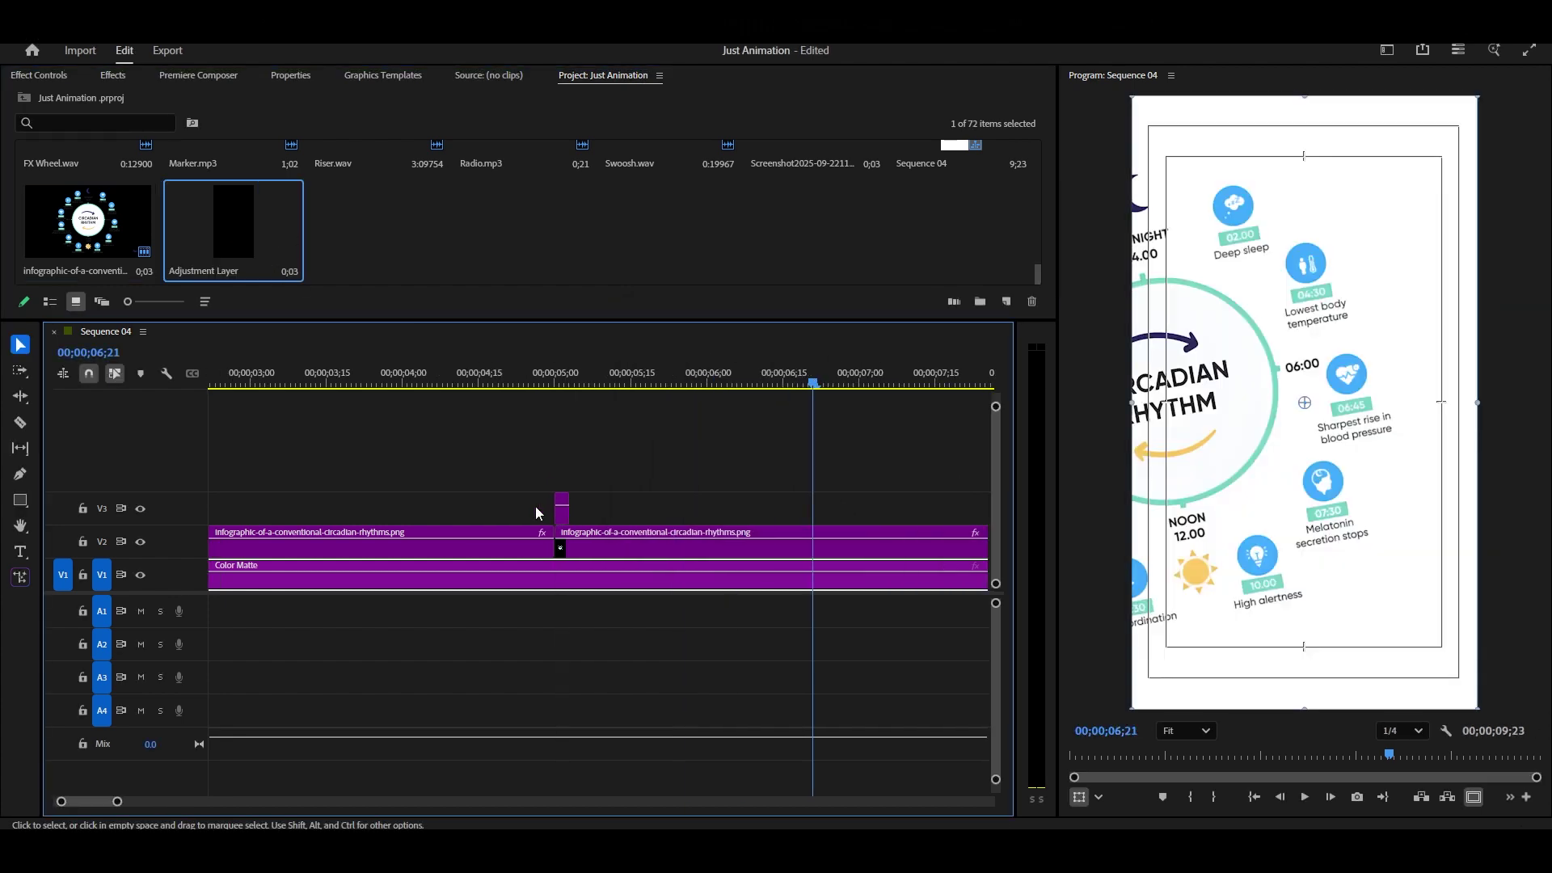
scroll(540, 507, up, 2)
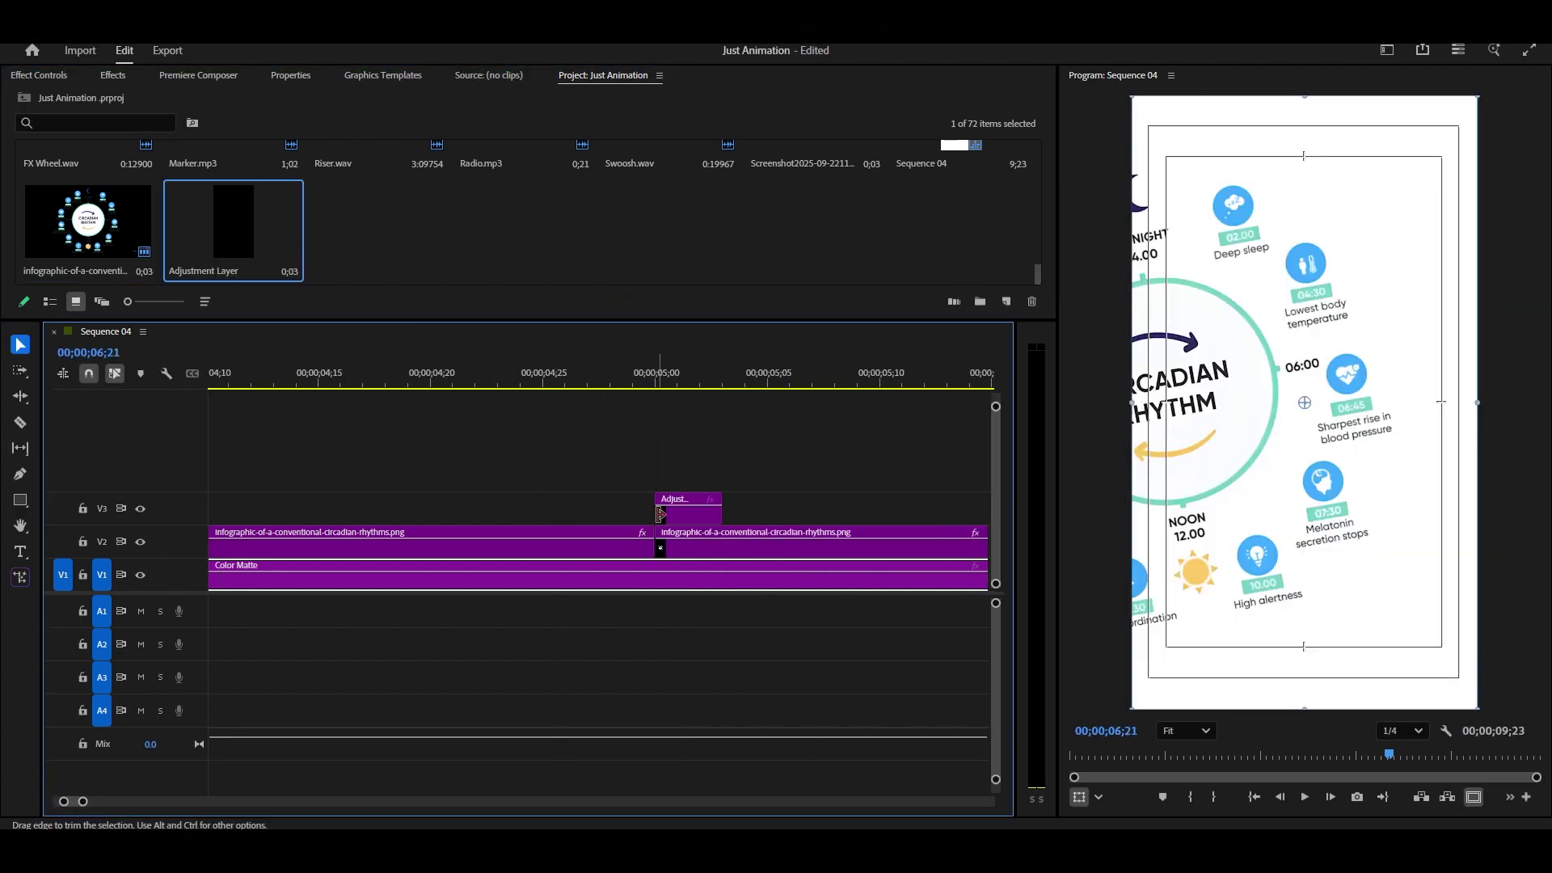
drag(661, 512, 588, 513)
Find the Gaussian Blur effect by searching for "blur" and apply it to the adjustment layer.
click(653, 376)
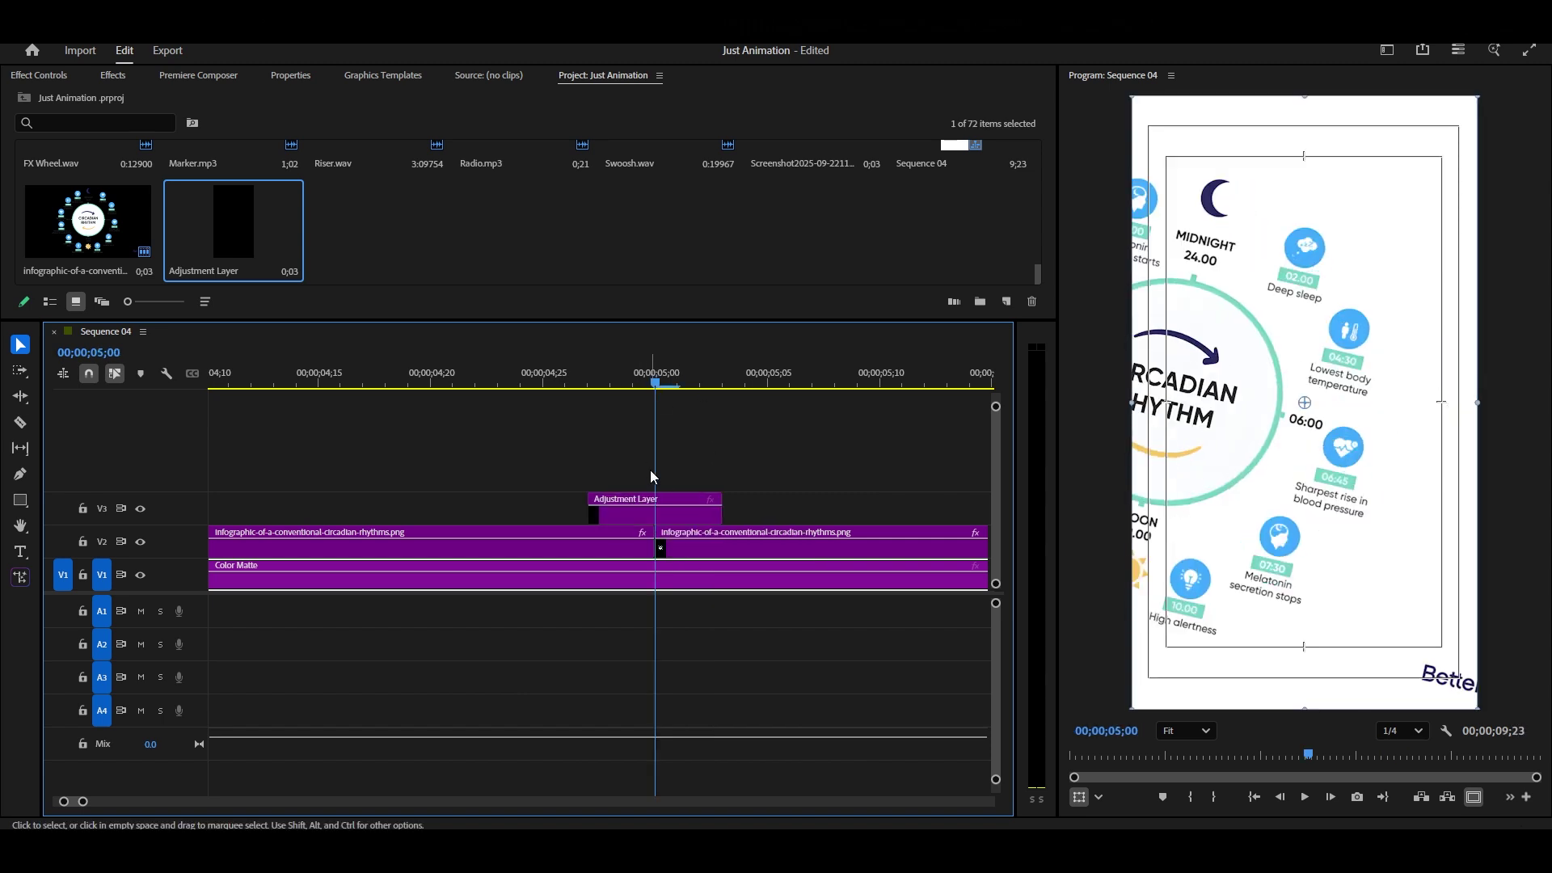
click(661, 515)
click(112, 75)
click(117, 101)
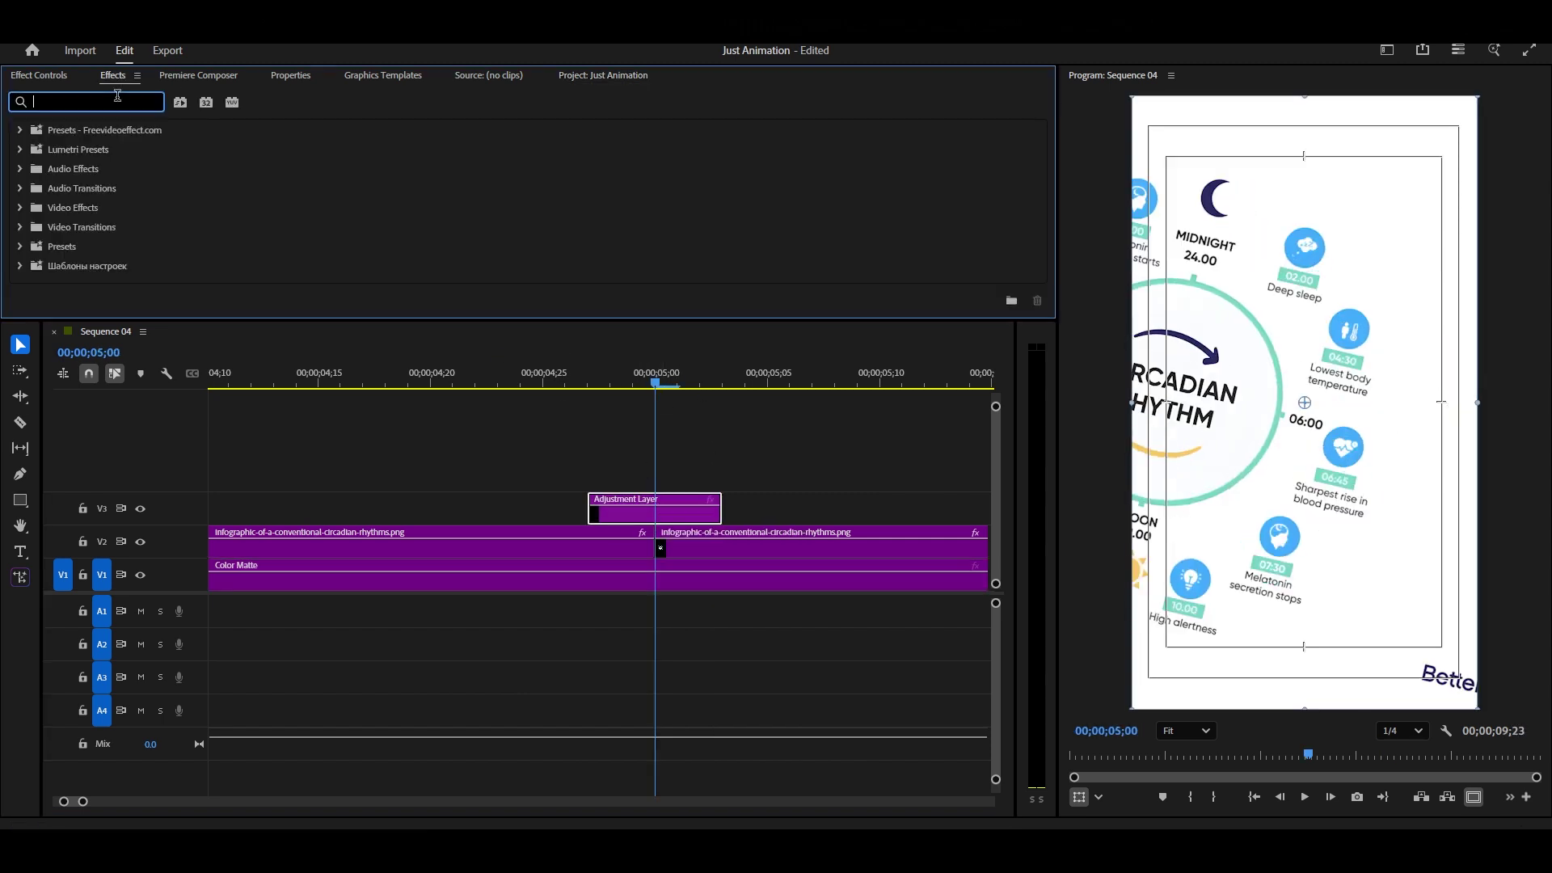
text(blur)
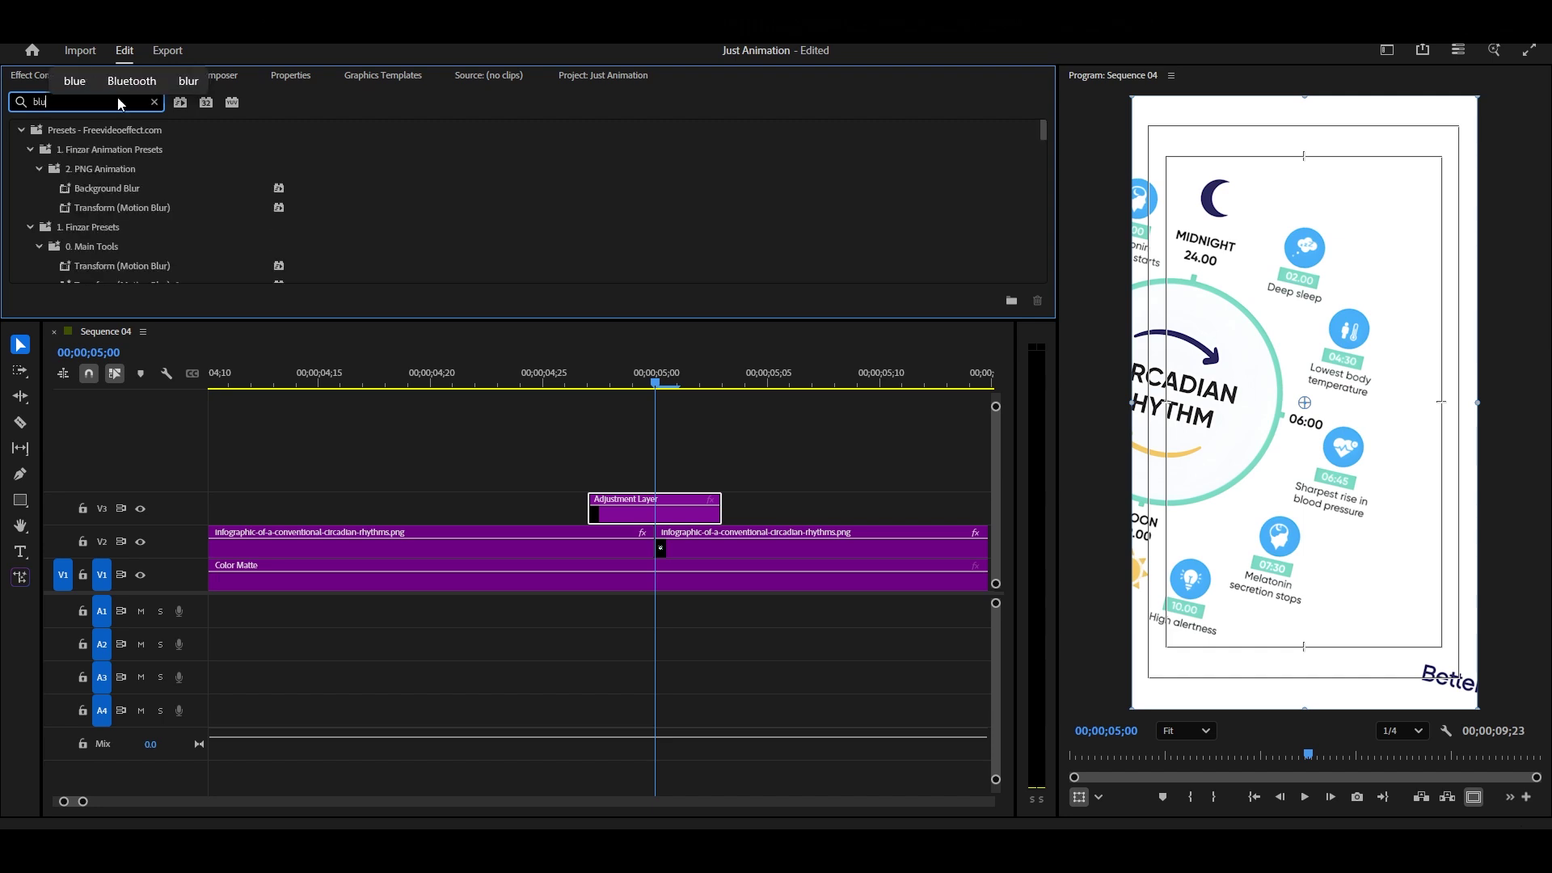
click(20, 131)
scroll(115, 223, down, 1)
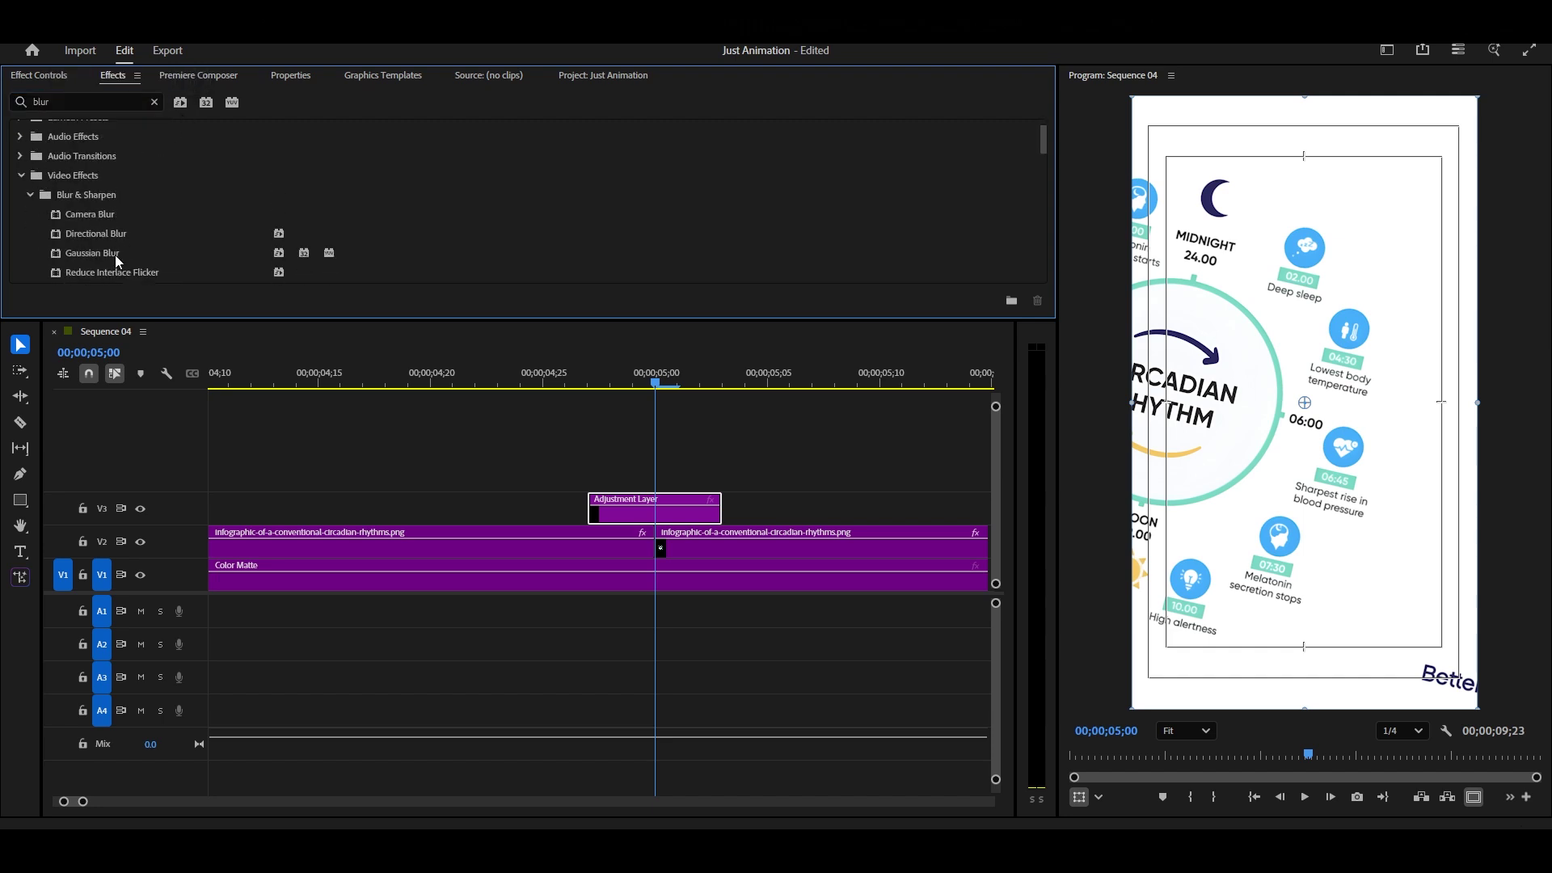
drag(89, 253, 703, 507)
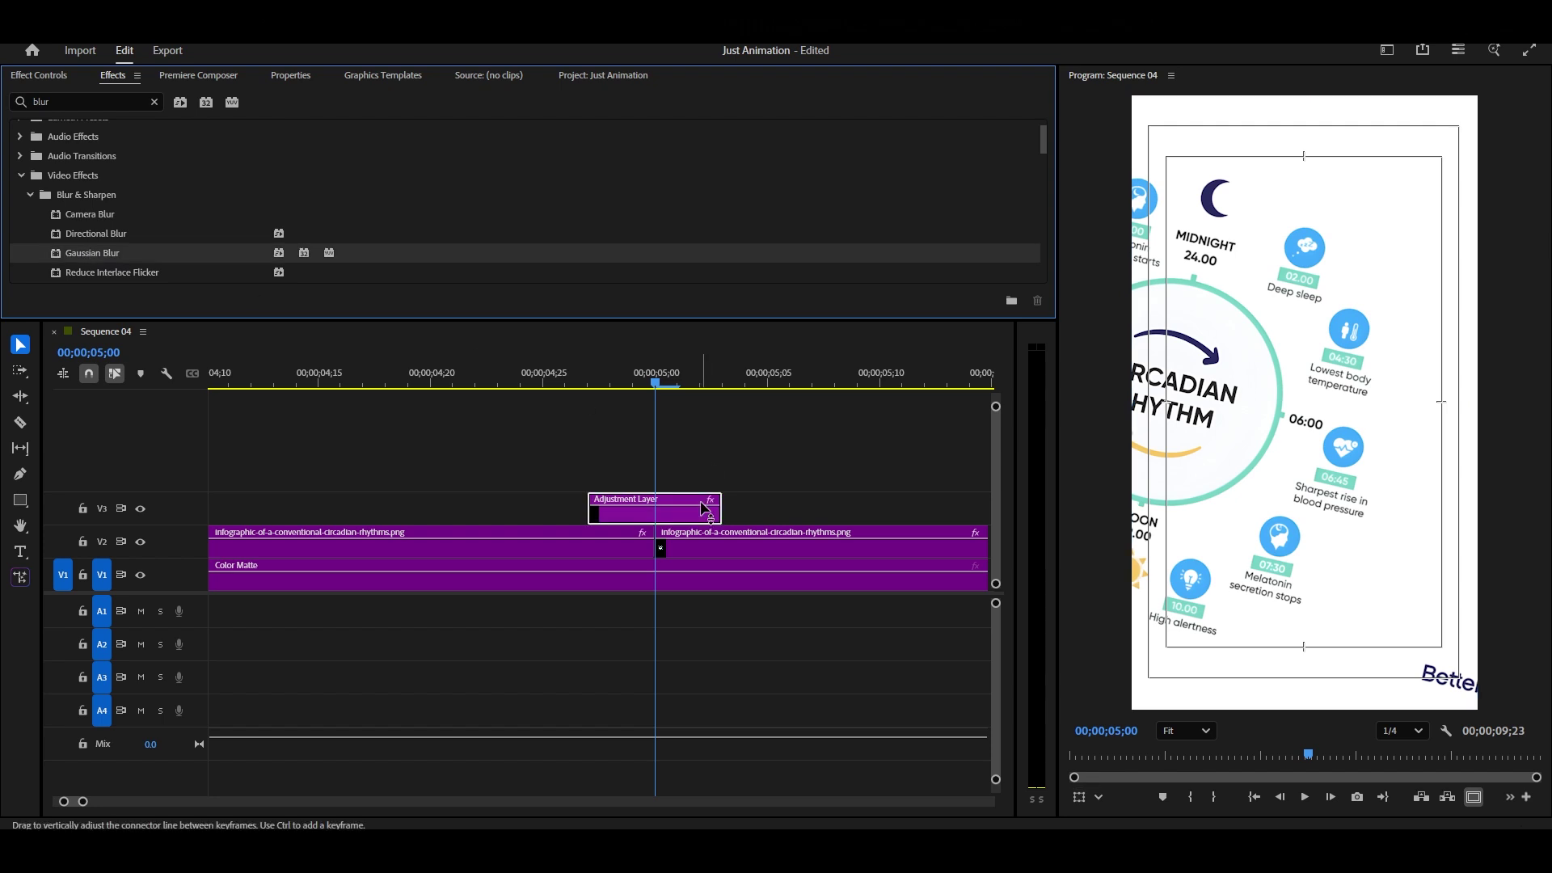
Set the adjustment layer's Gaussian Blur Blurriness to 25 and keyframe it at the cut at 00;00;05;00.
click(27, 75)
scroll(813, 168, down, 4)
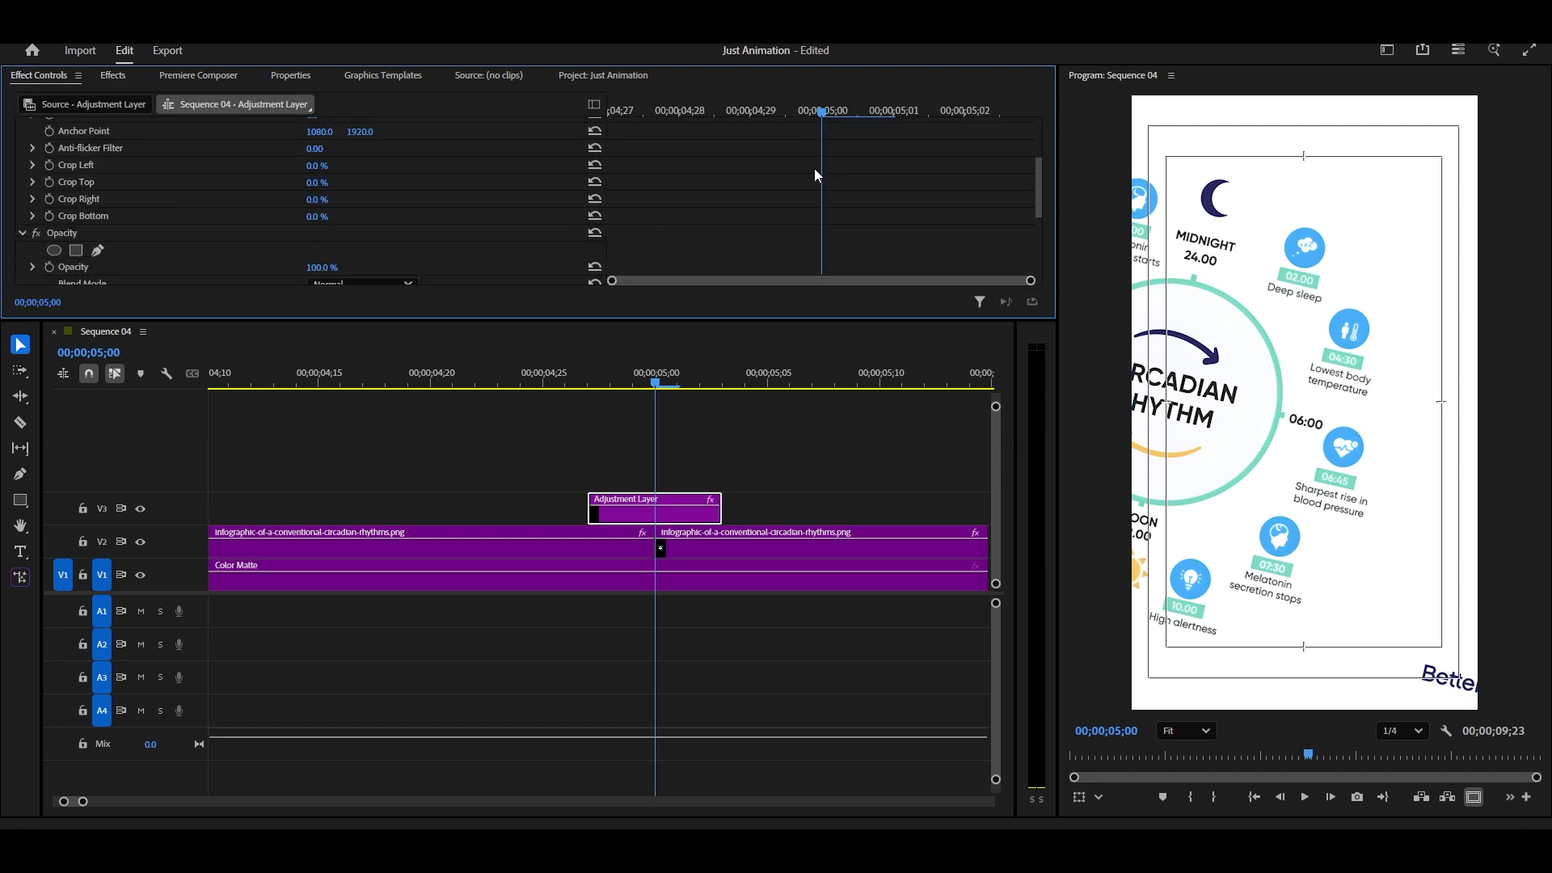
scroll(813, 168, up, 1)
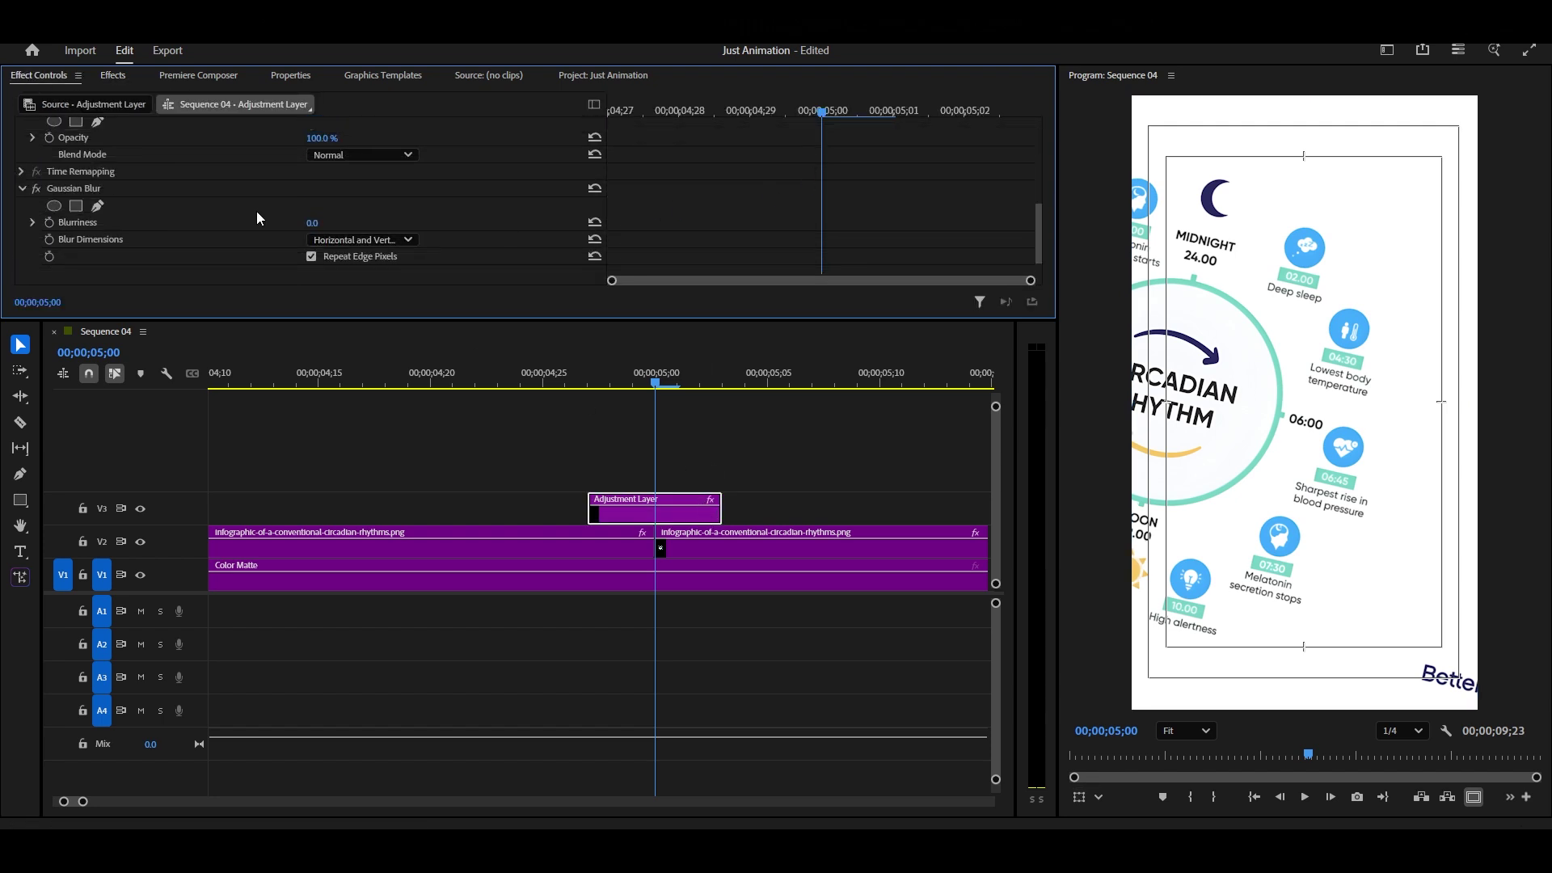
click(313, 227)
key(Return)
click(322, 223)
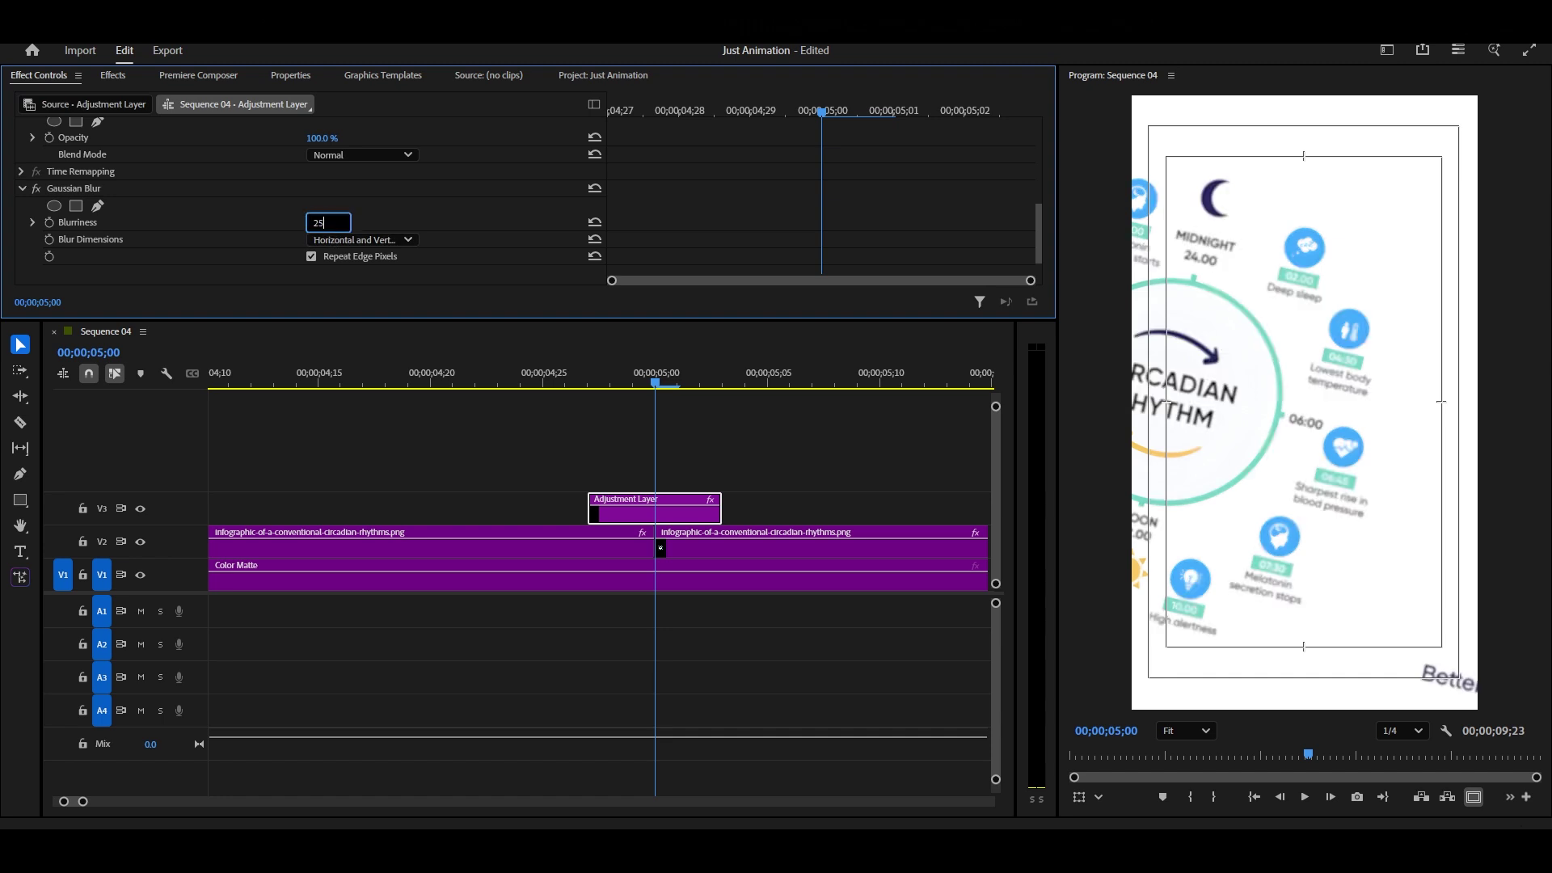
text(25)
key(Return)
click(49, 222)
Add Blurriness keyframes of 0 at 00;00;04;28 and 00;00;05;02 on the adjustment layer.
click(705, 105)
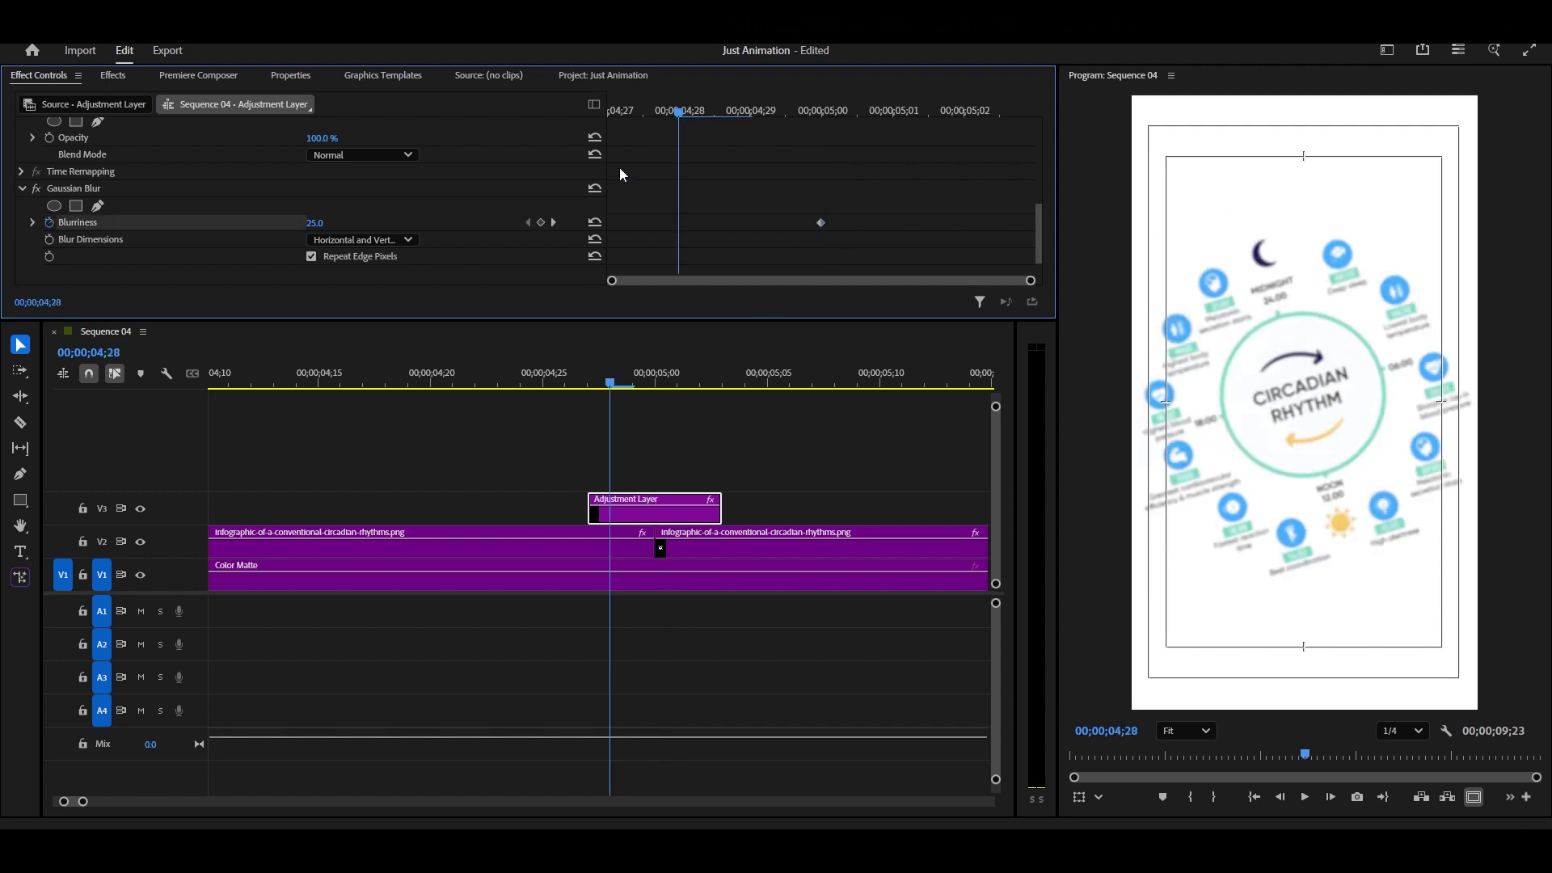
click(593, 222)
click(944, 104)
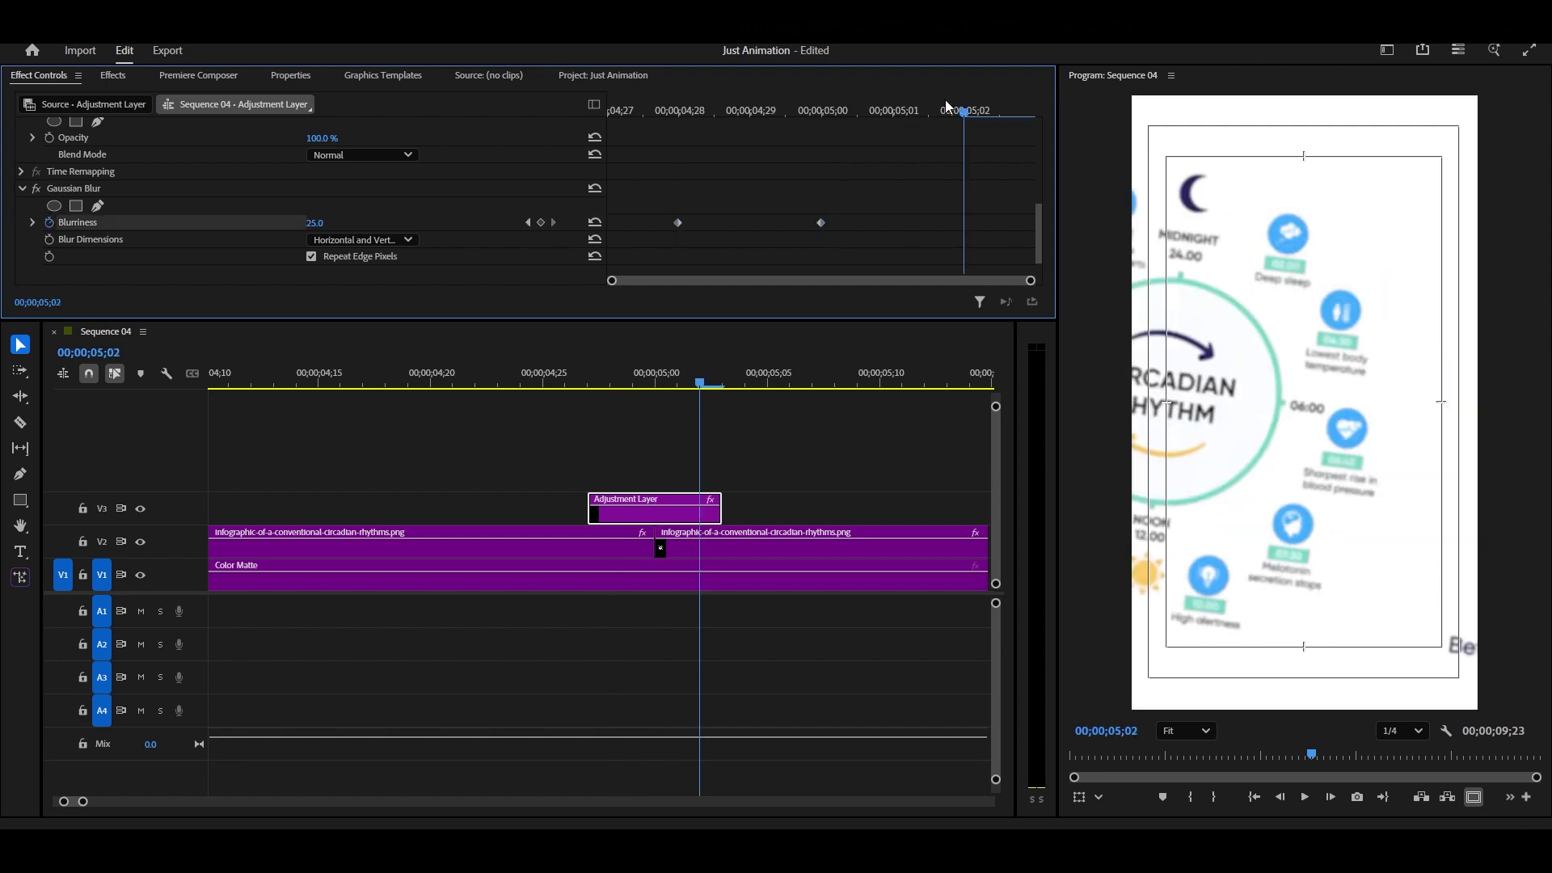
click(592, 224)
Apply Ease Out to the first Blurriness keyframe and Ease In to the last one.
scroll(754, 197, down, 1)
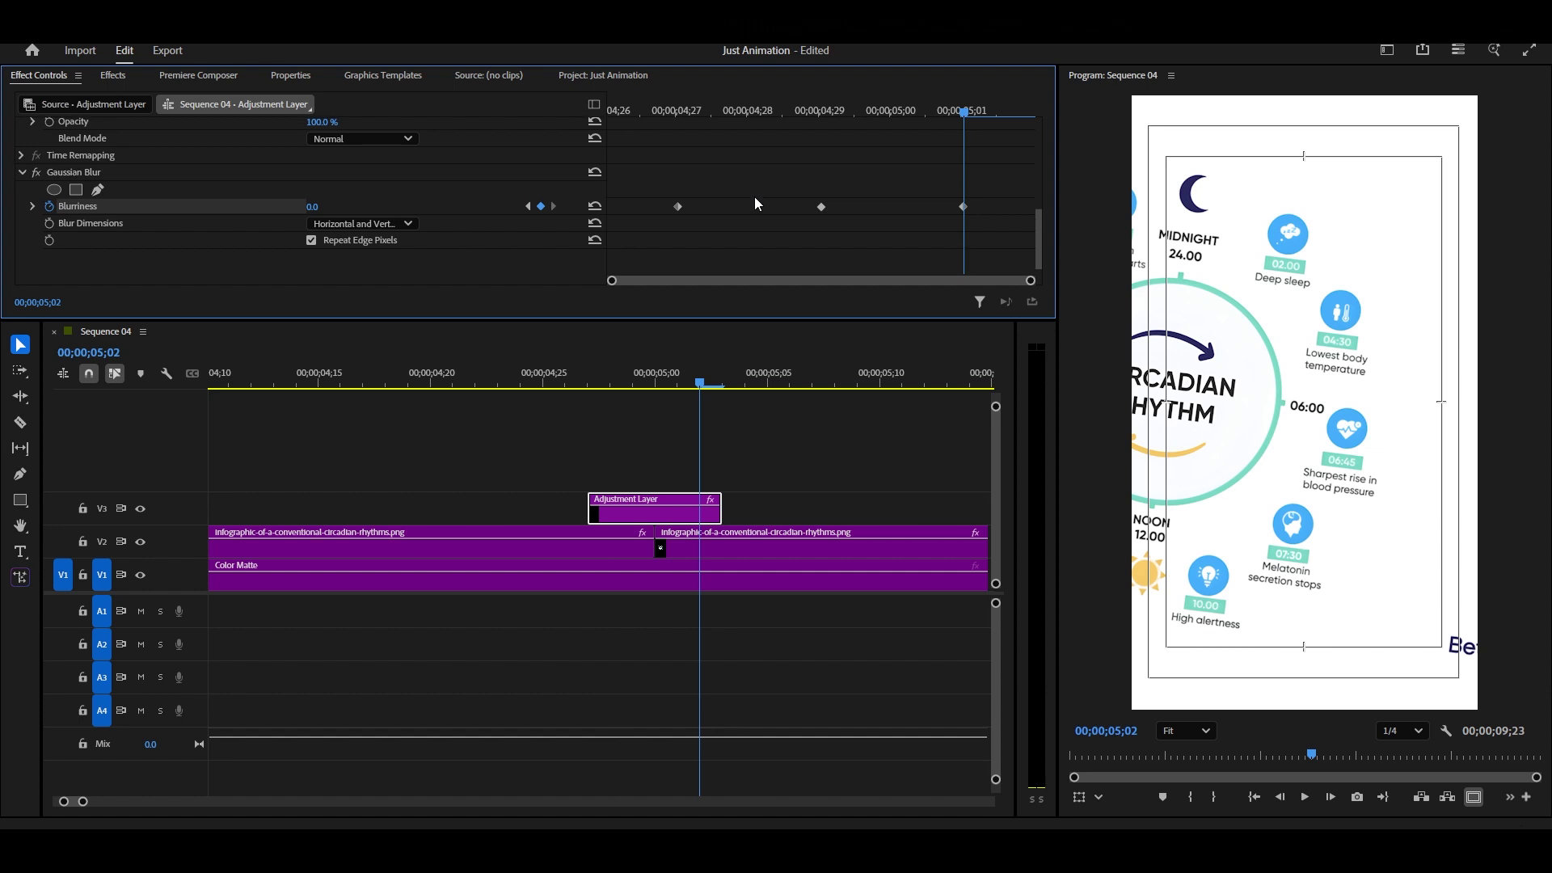
right_click(677, 207)
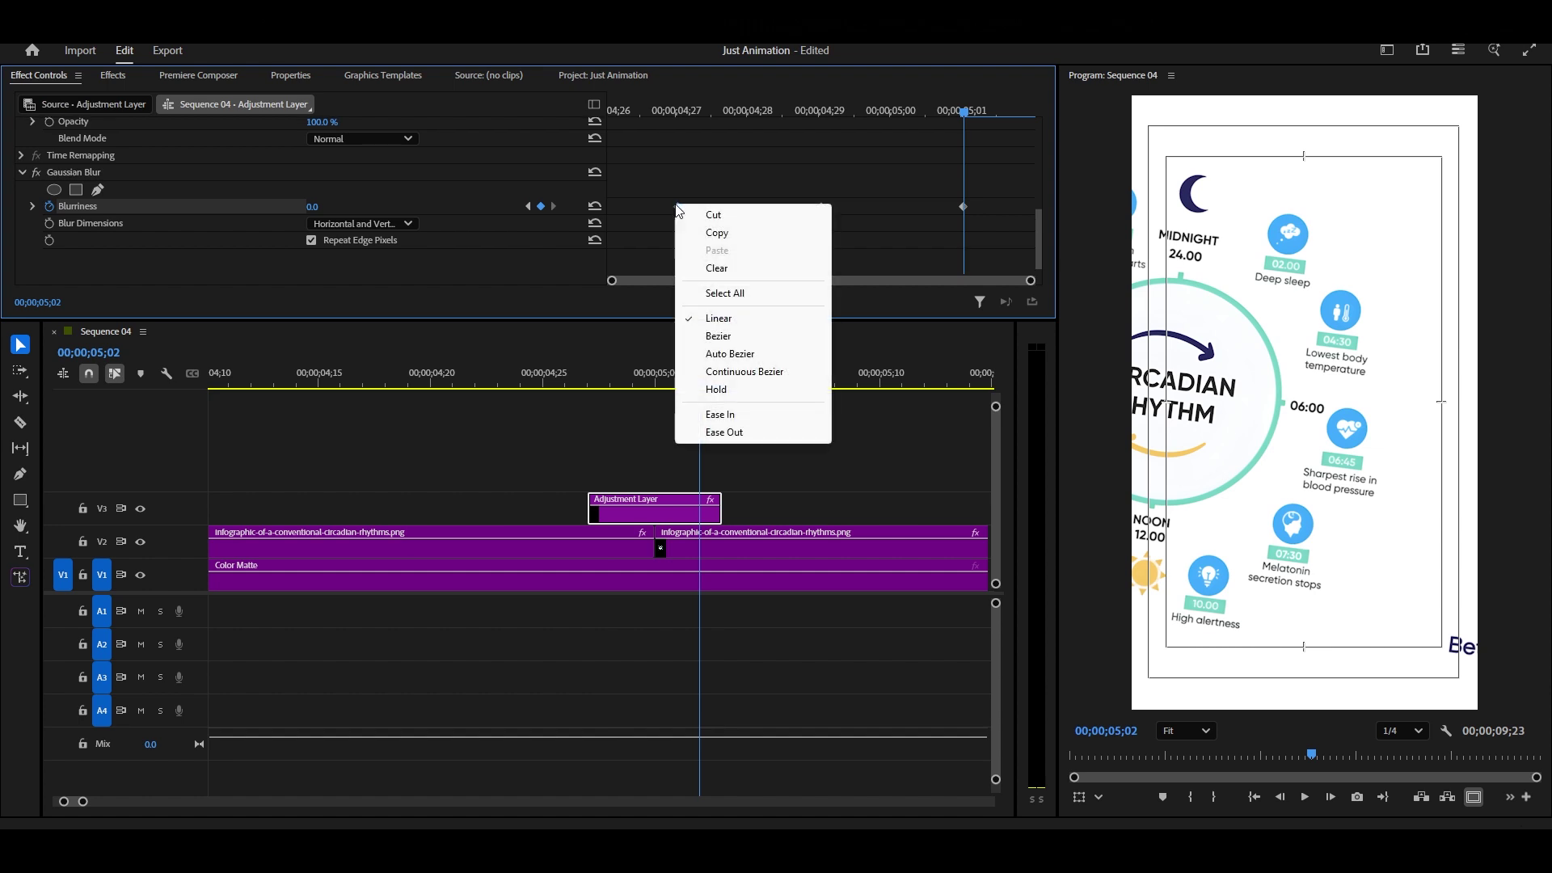
click(733, 432)
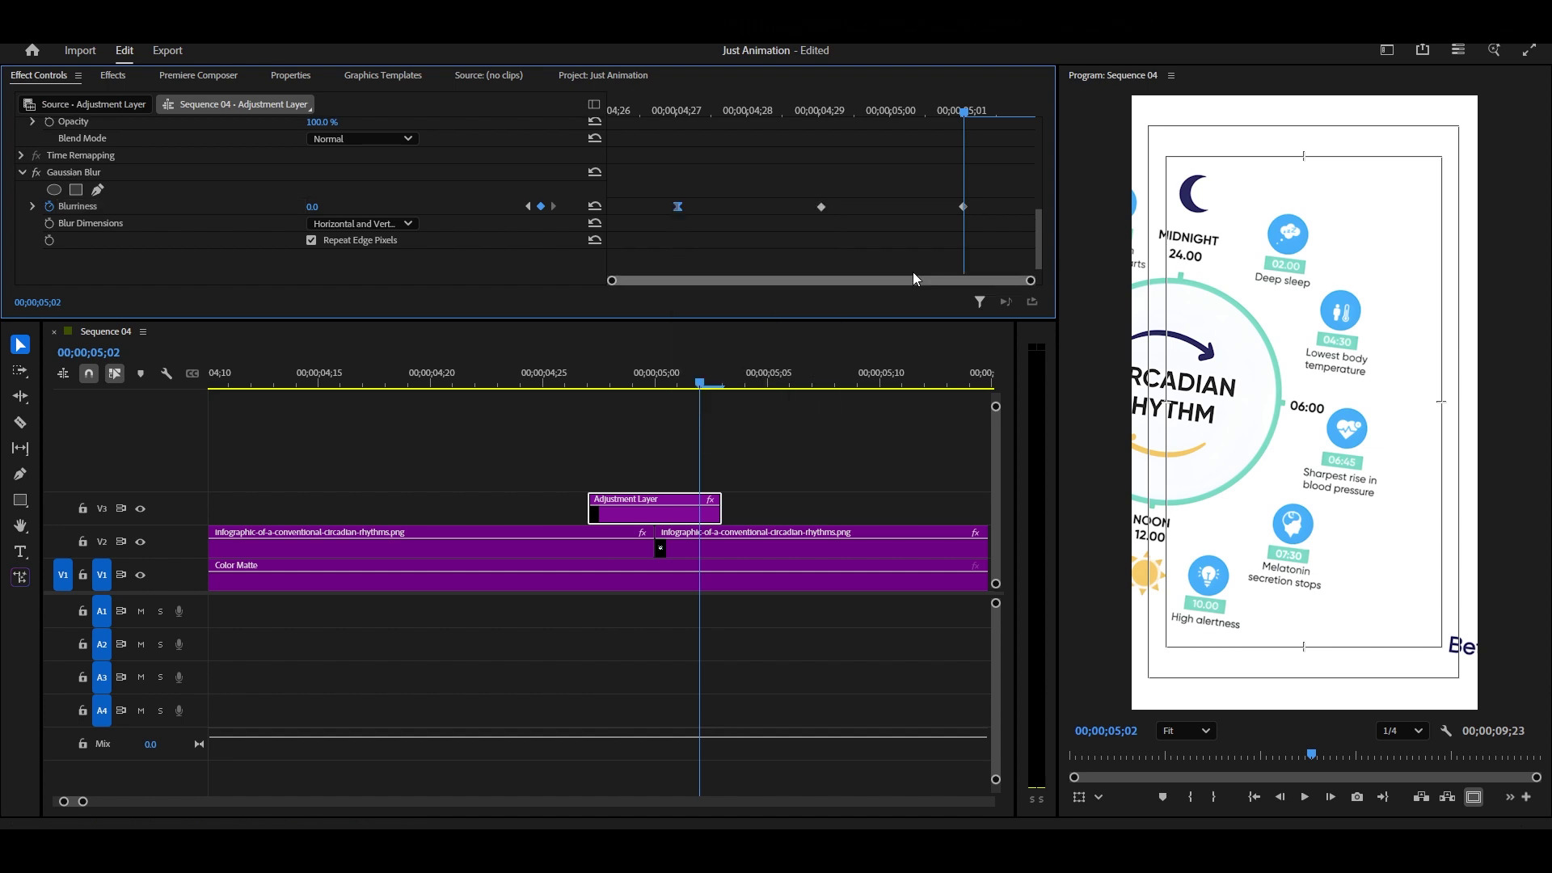
right_click(963, 206)
click(1007, 416)
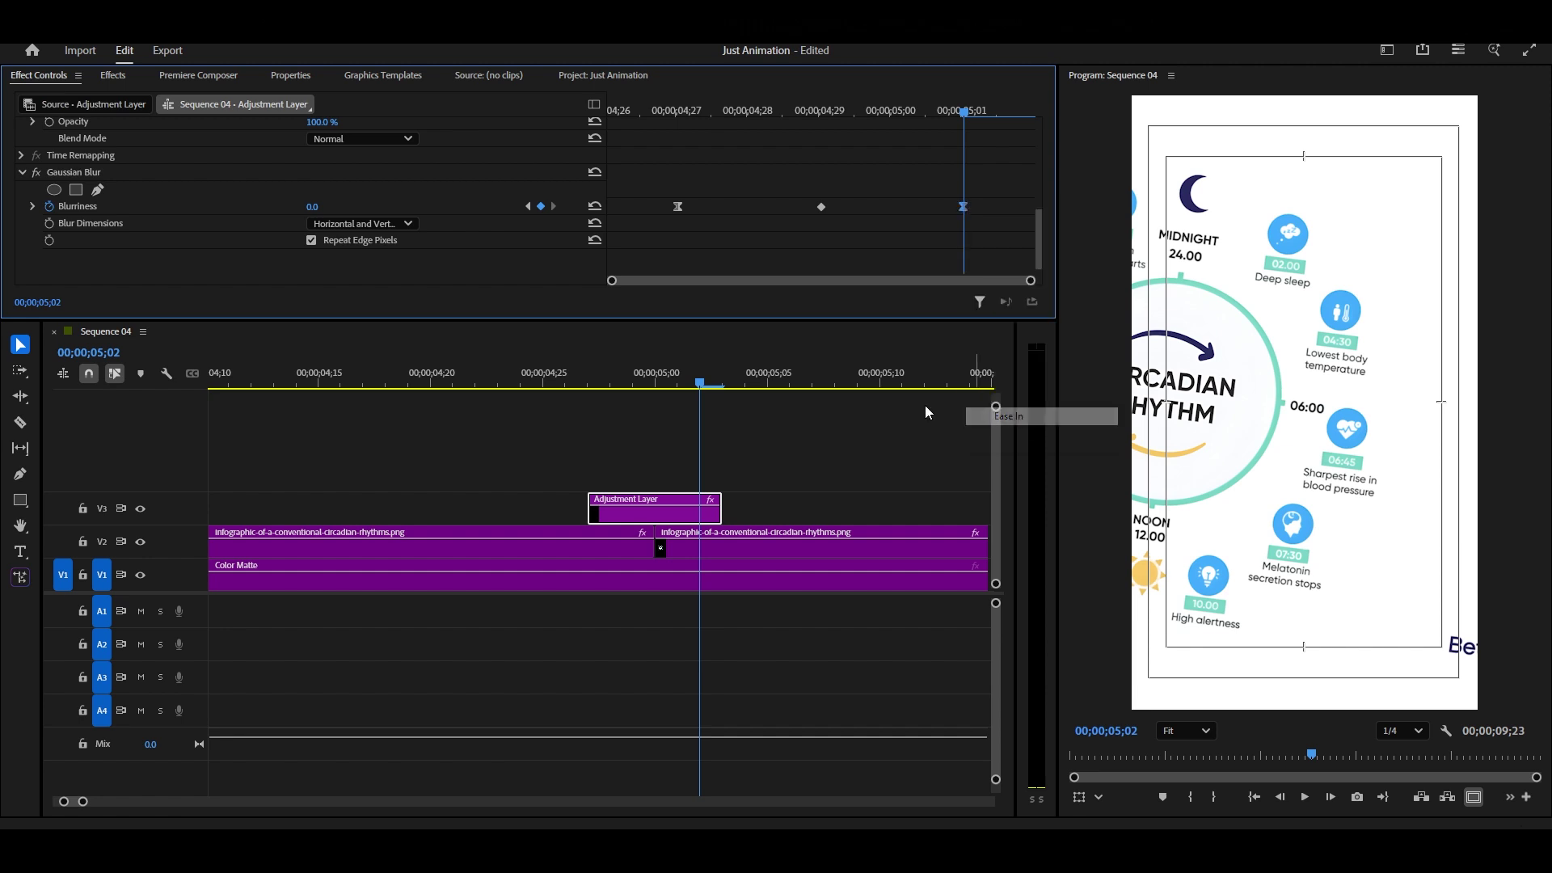
Lengthen the easing handles of the outer Blurriness keyframes so the velocity curve peaks sharply around the middle keyframe.
click(32, 207)
scroll(677, 189, down, 2)
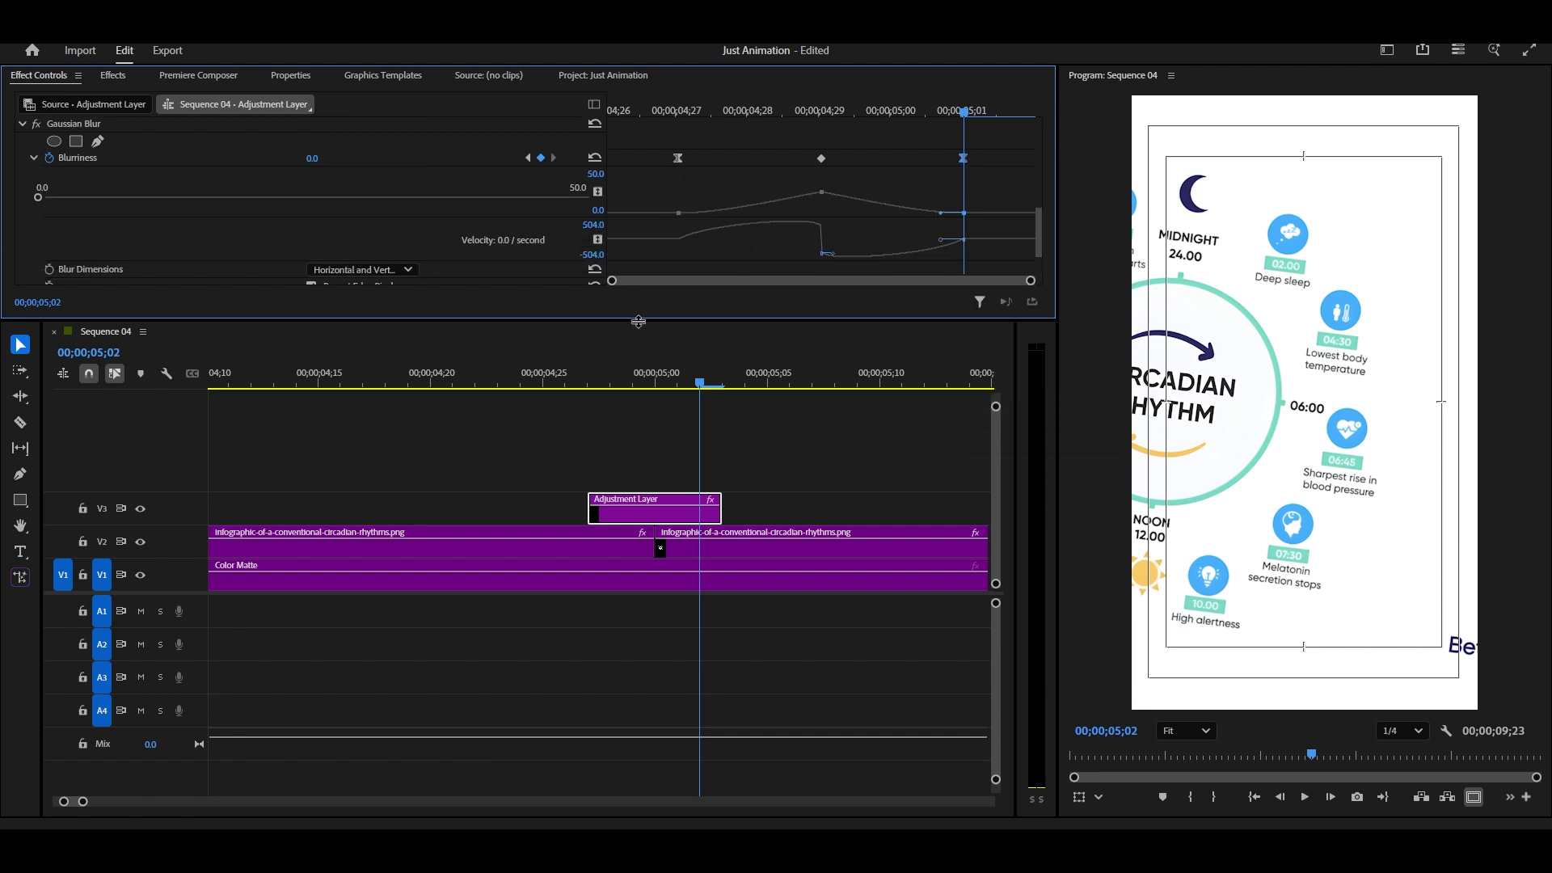
drag(638, 321, 638, 371)
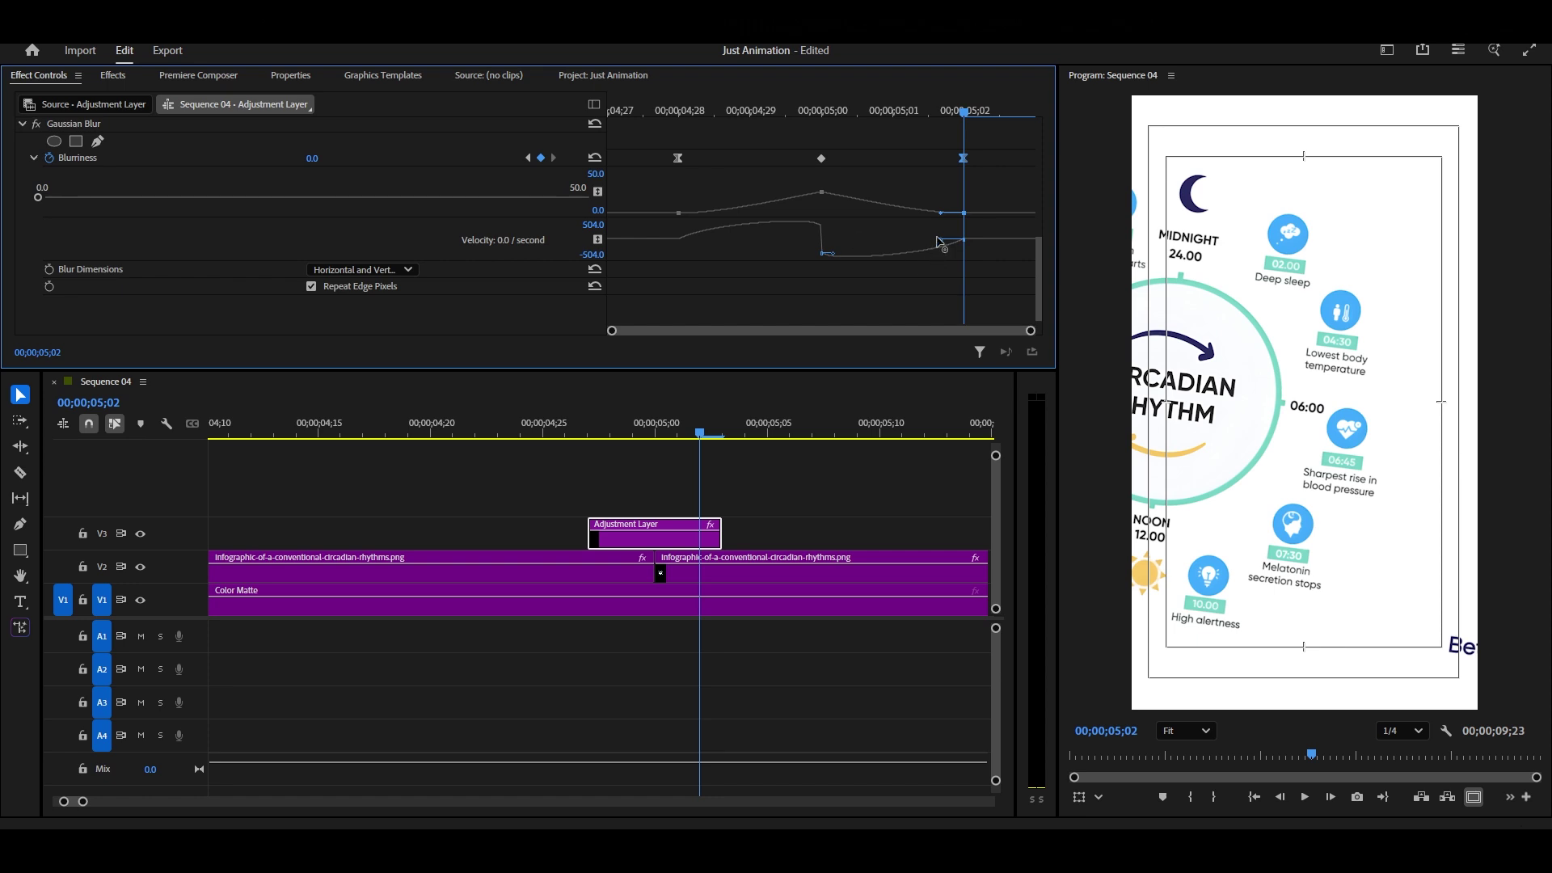
drag(939, 239, 894, 247)
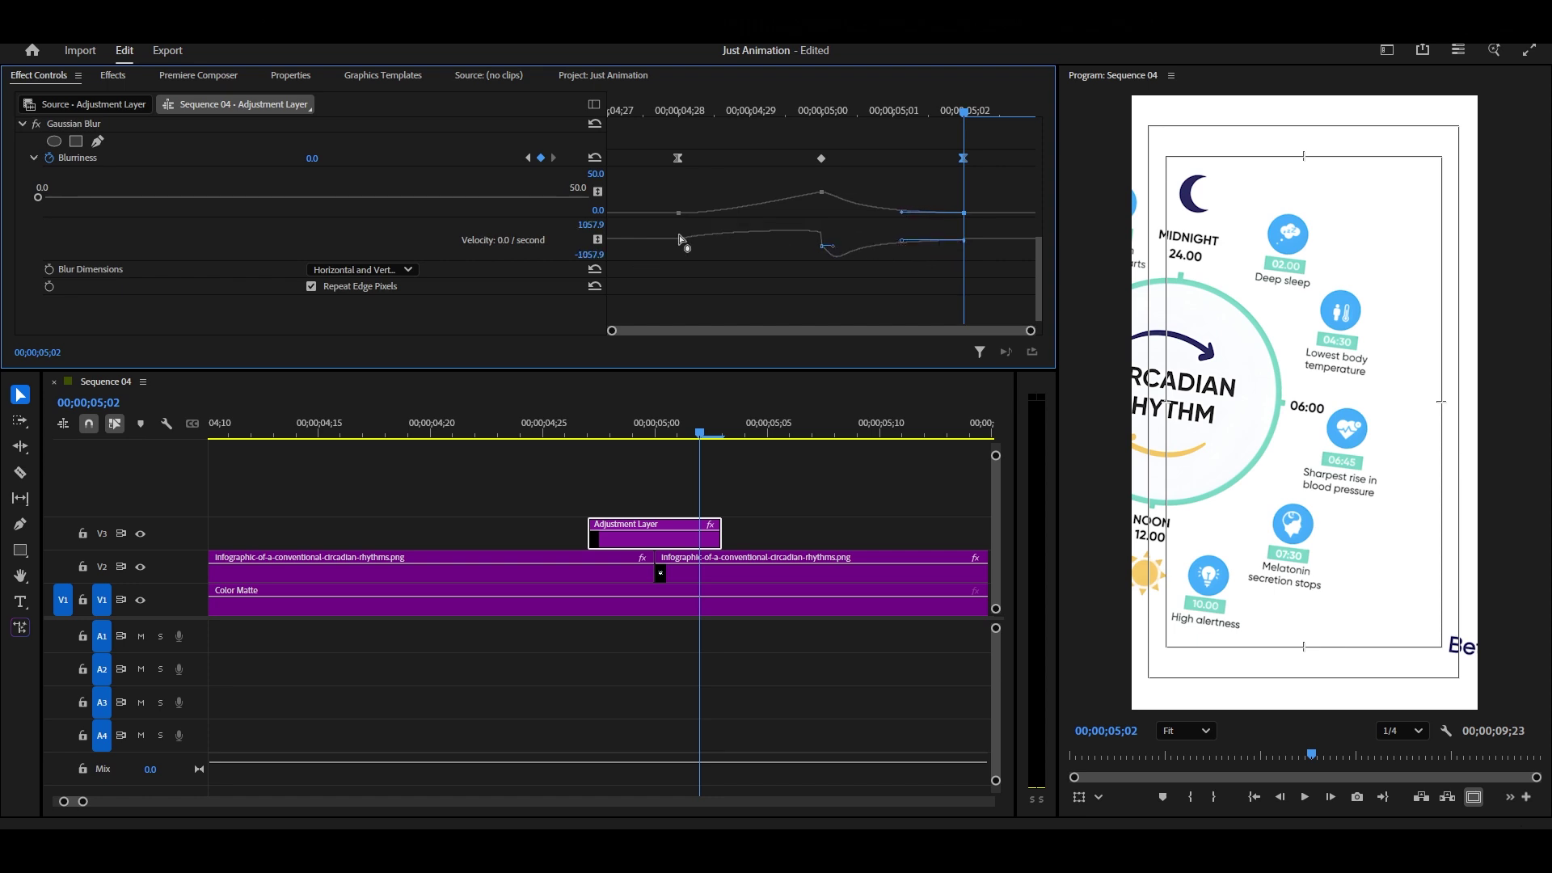
click(678, 158)
drag(703, 245, 751, 247)
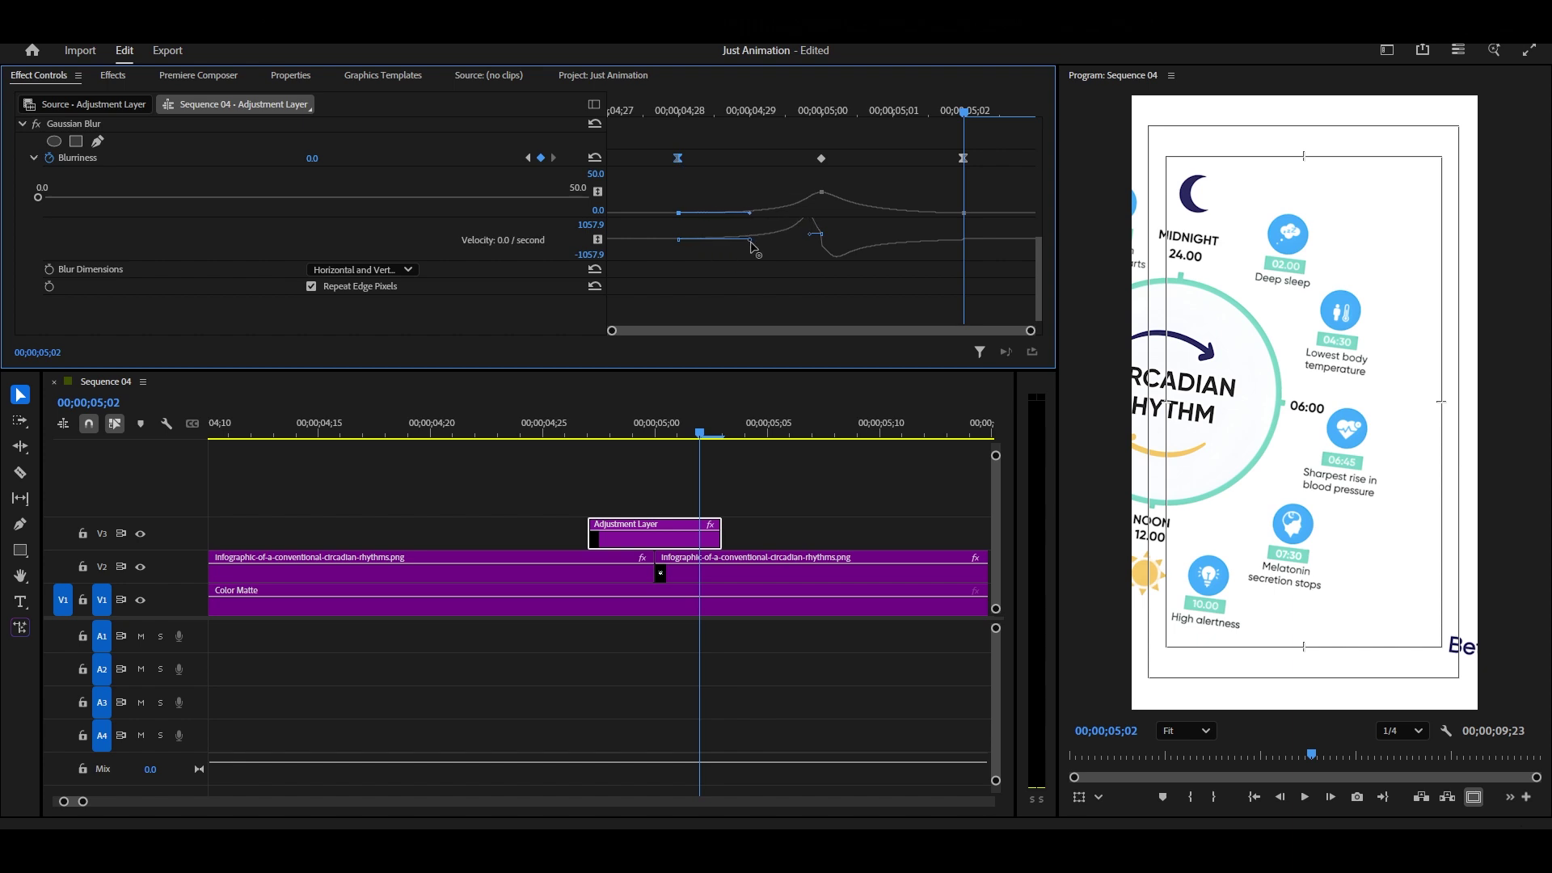
Move the first and last Blurriness keyframes out to the adjustment layer's start and end, and scrub across the blur.
drag(675, 159, 605, 166)
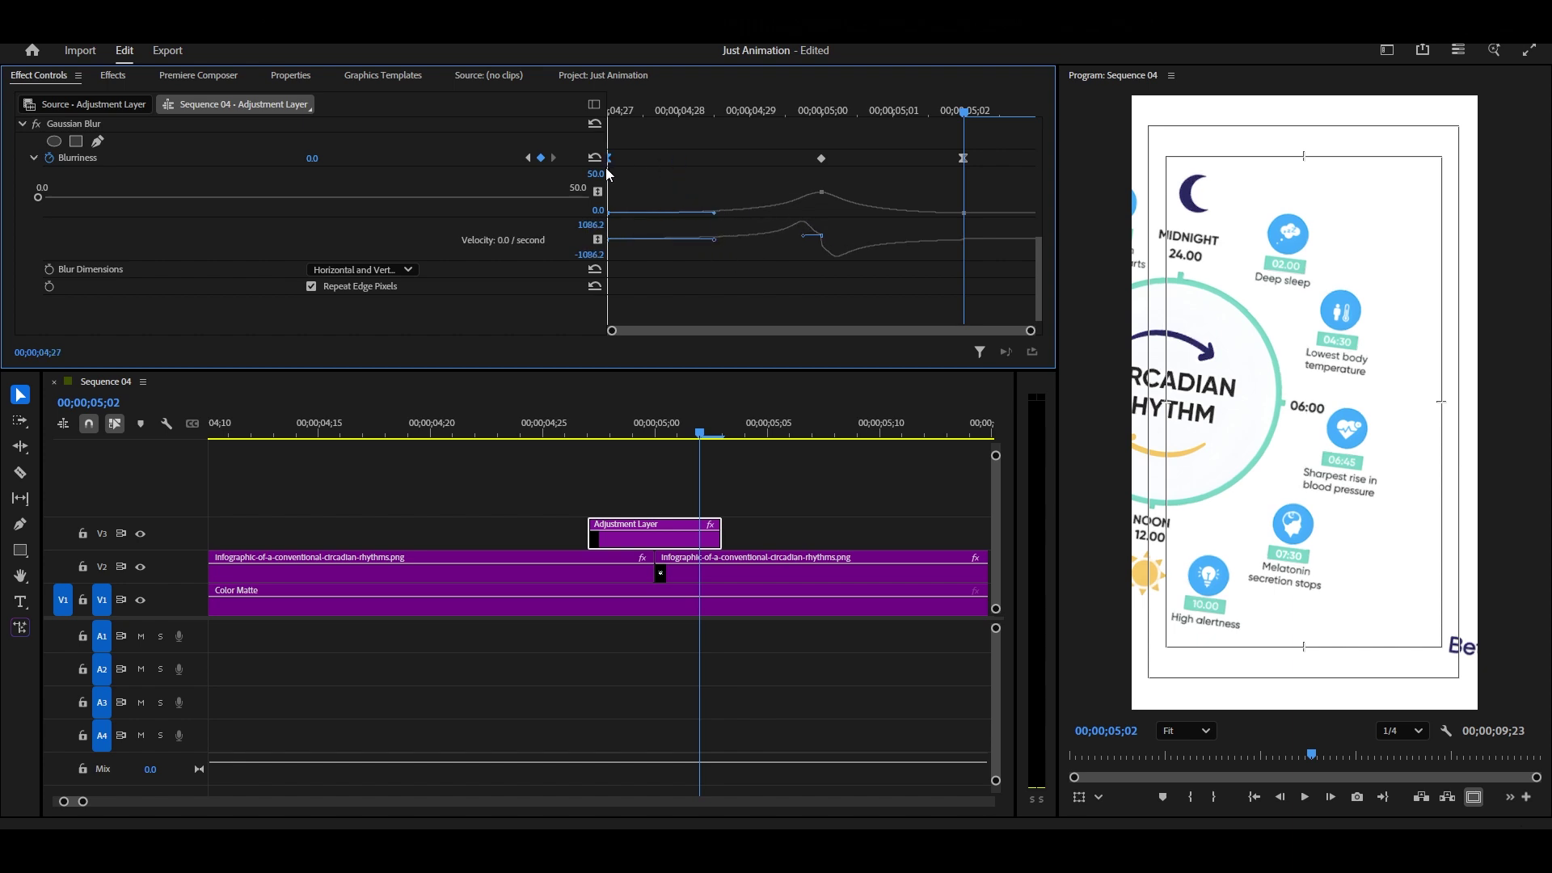
drag(962, 159, 1016, 167)
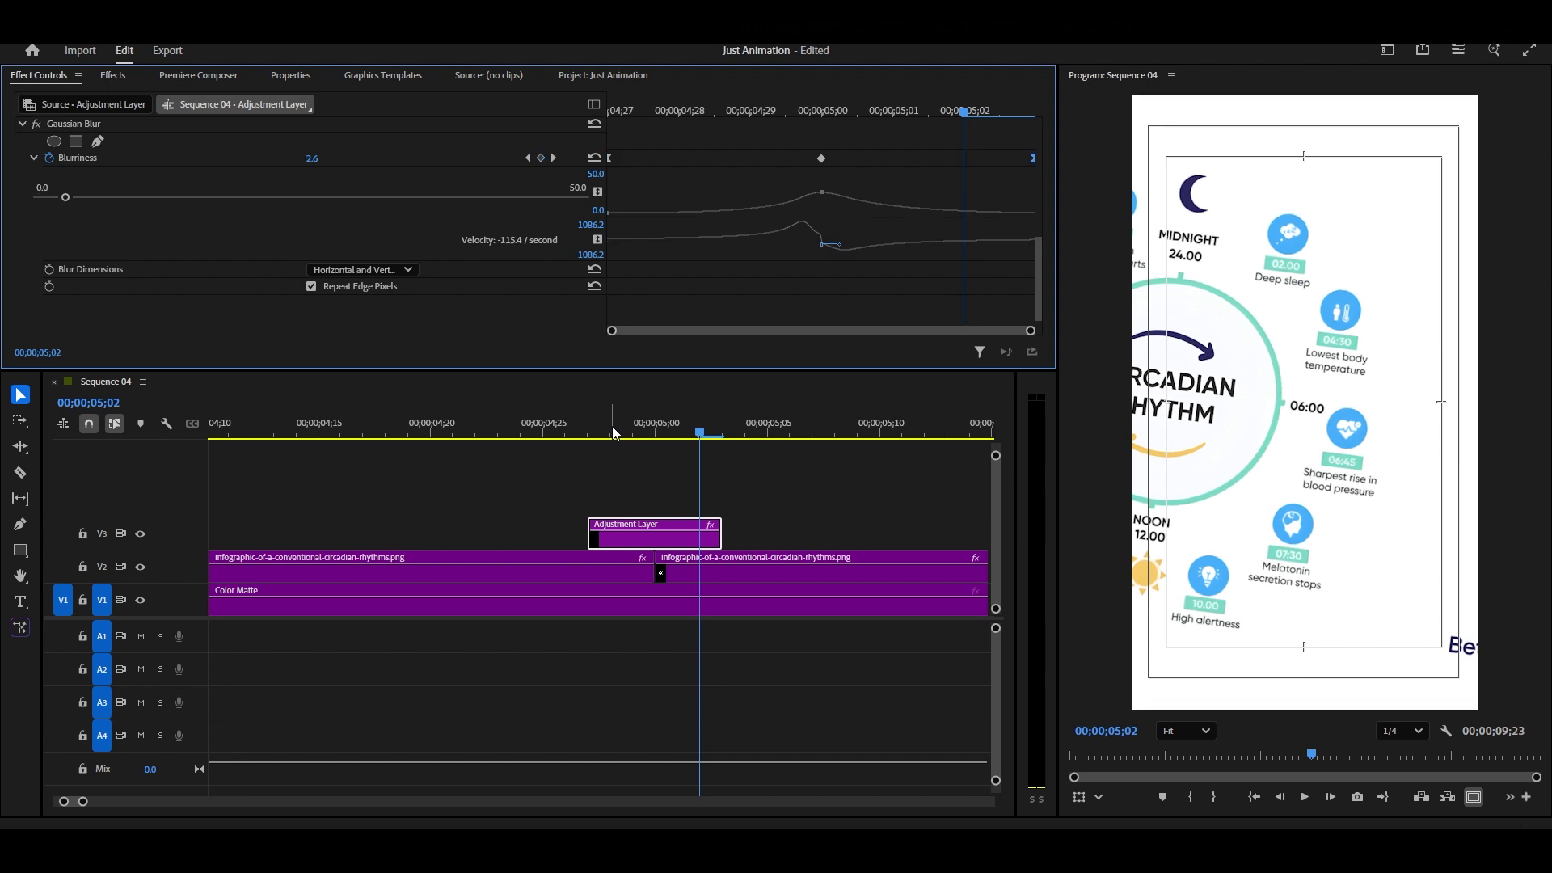
drag(613, 425, 721, 474)
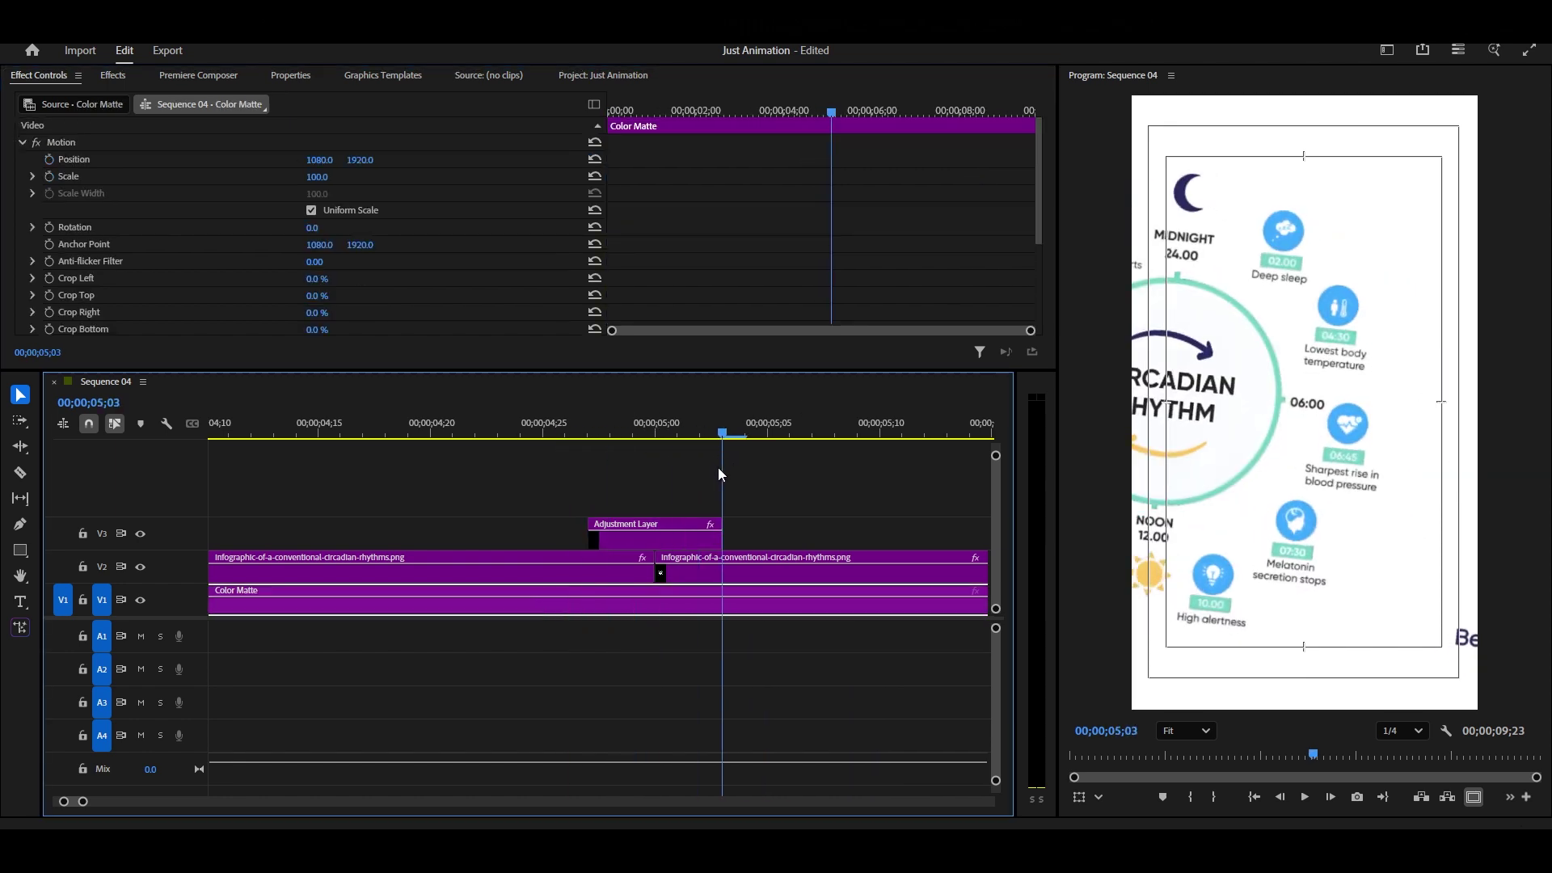
Shift the first infographic clip's starting rotation keyframe to just after 00;00;03;00 and play back the blurred transition.
click(574, 560)
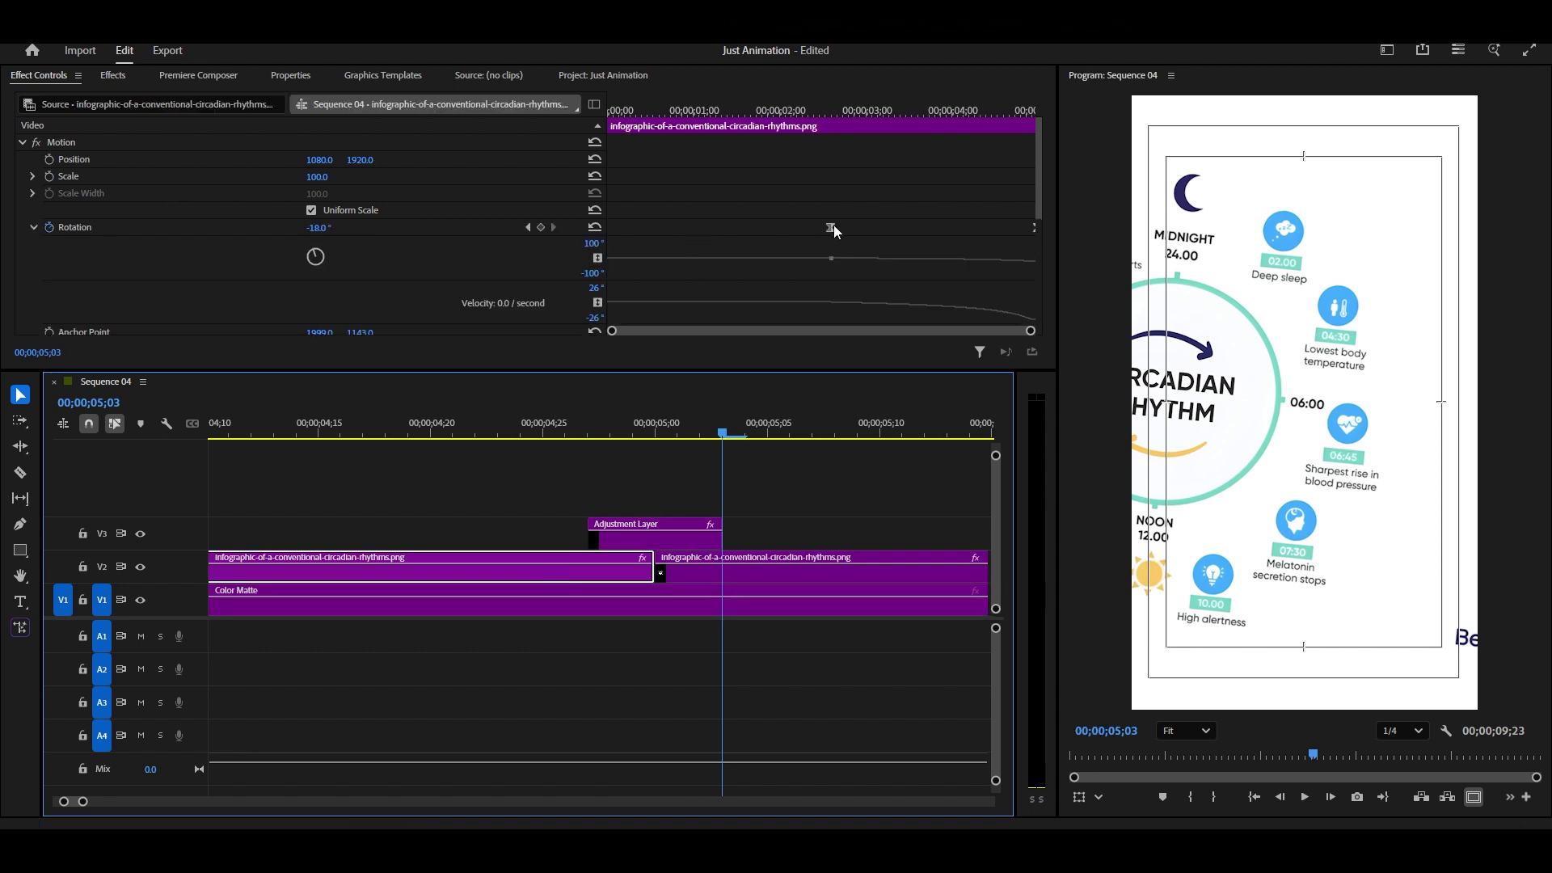
drag(832, 227, 882, 227)
click(432, 436)
click(544, 457)
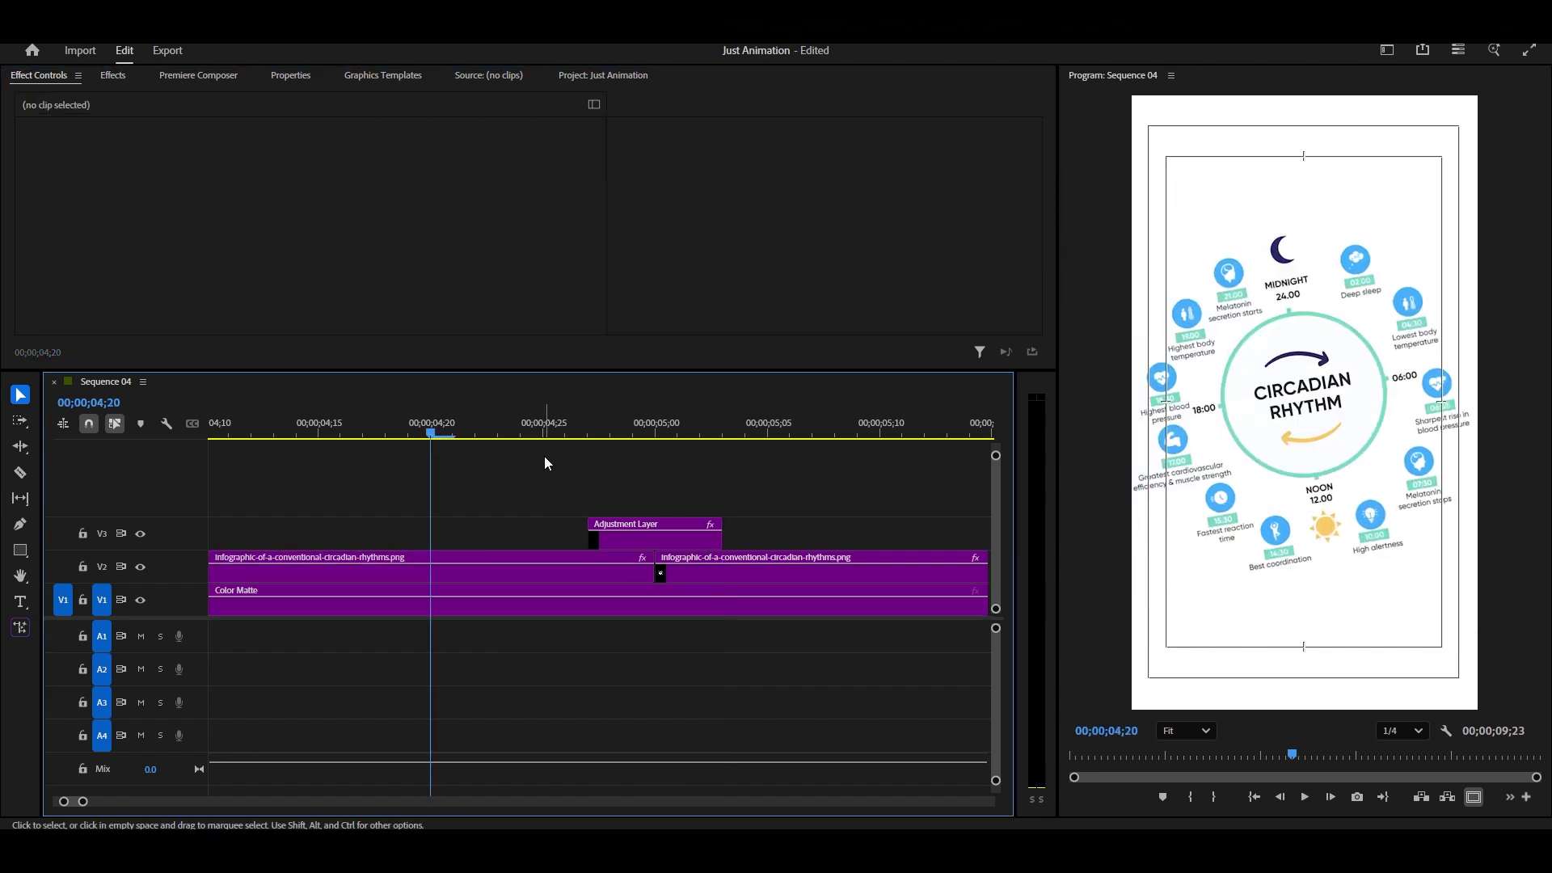
key(space)
key(space)
key(d)
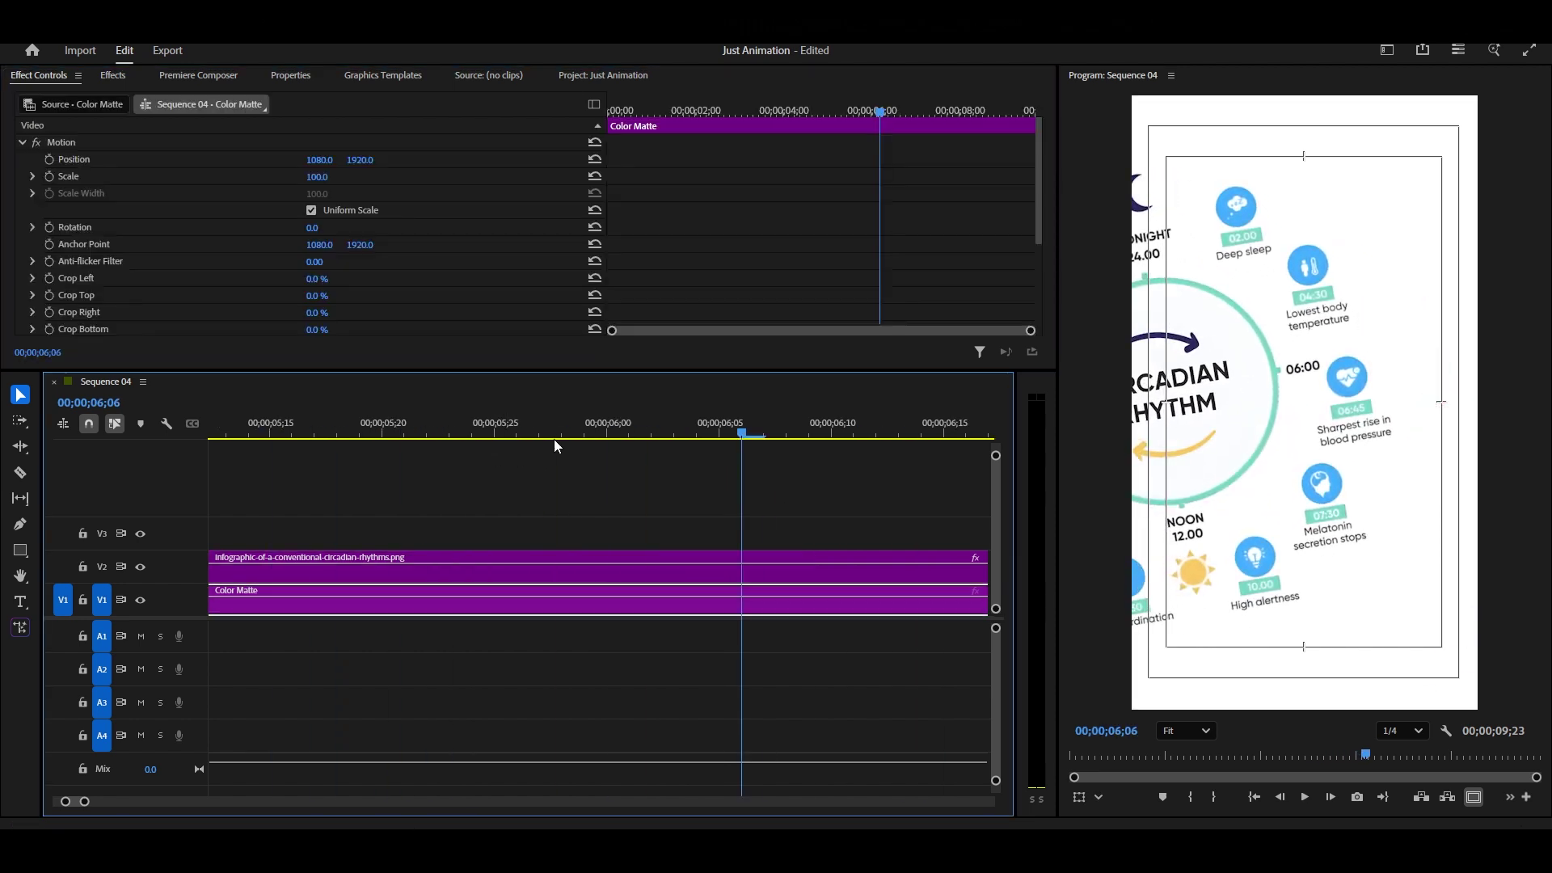
key(backslash)
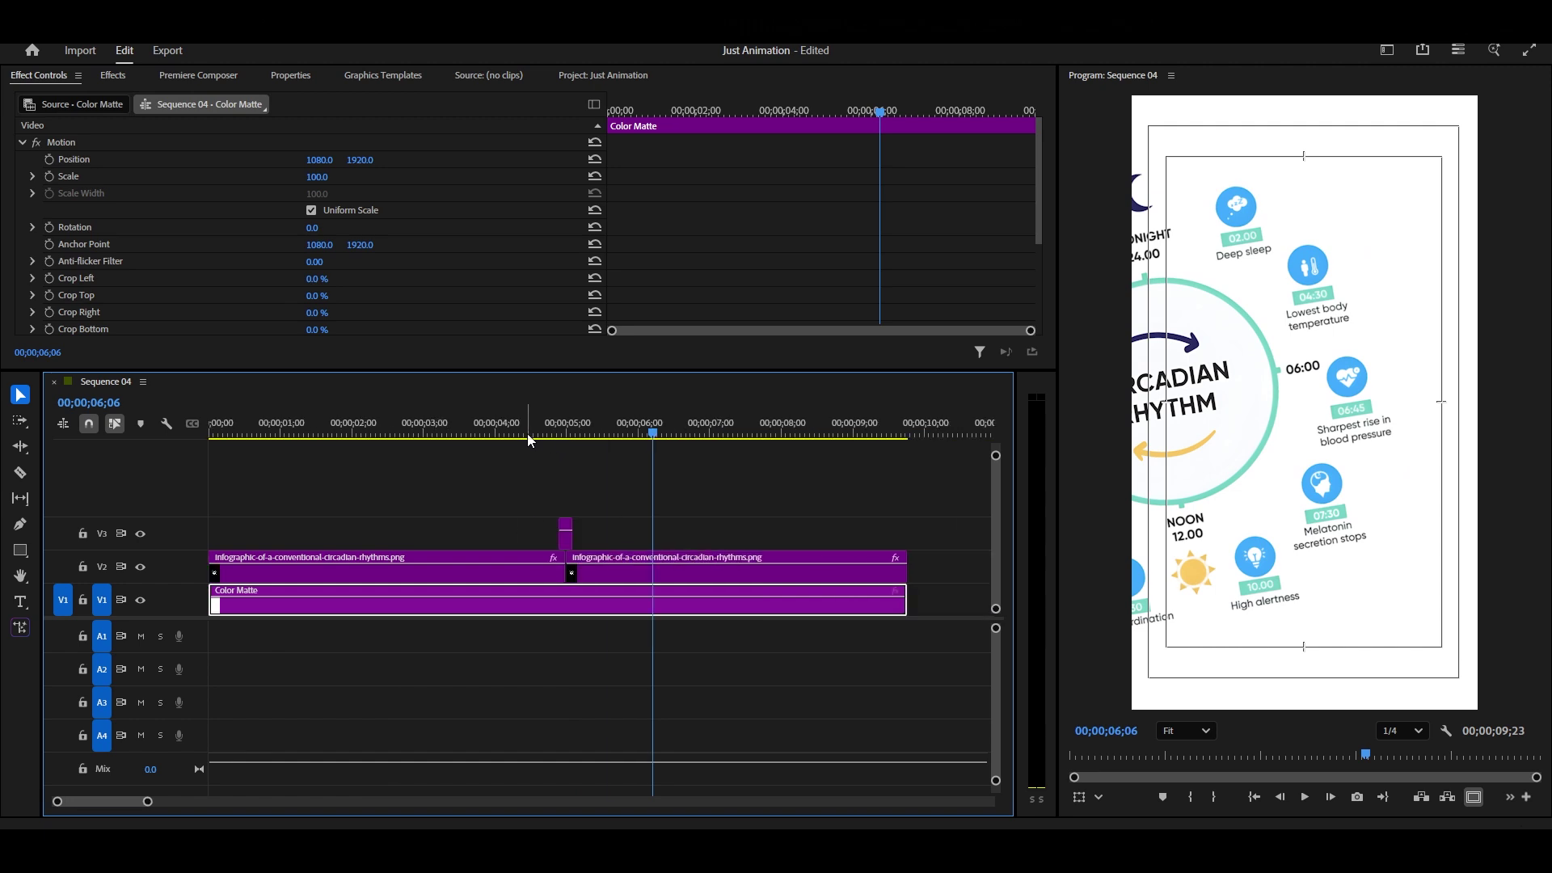
click(468, 425)
key(space)
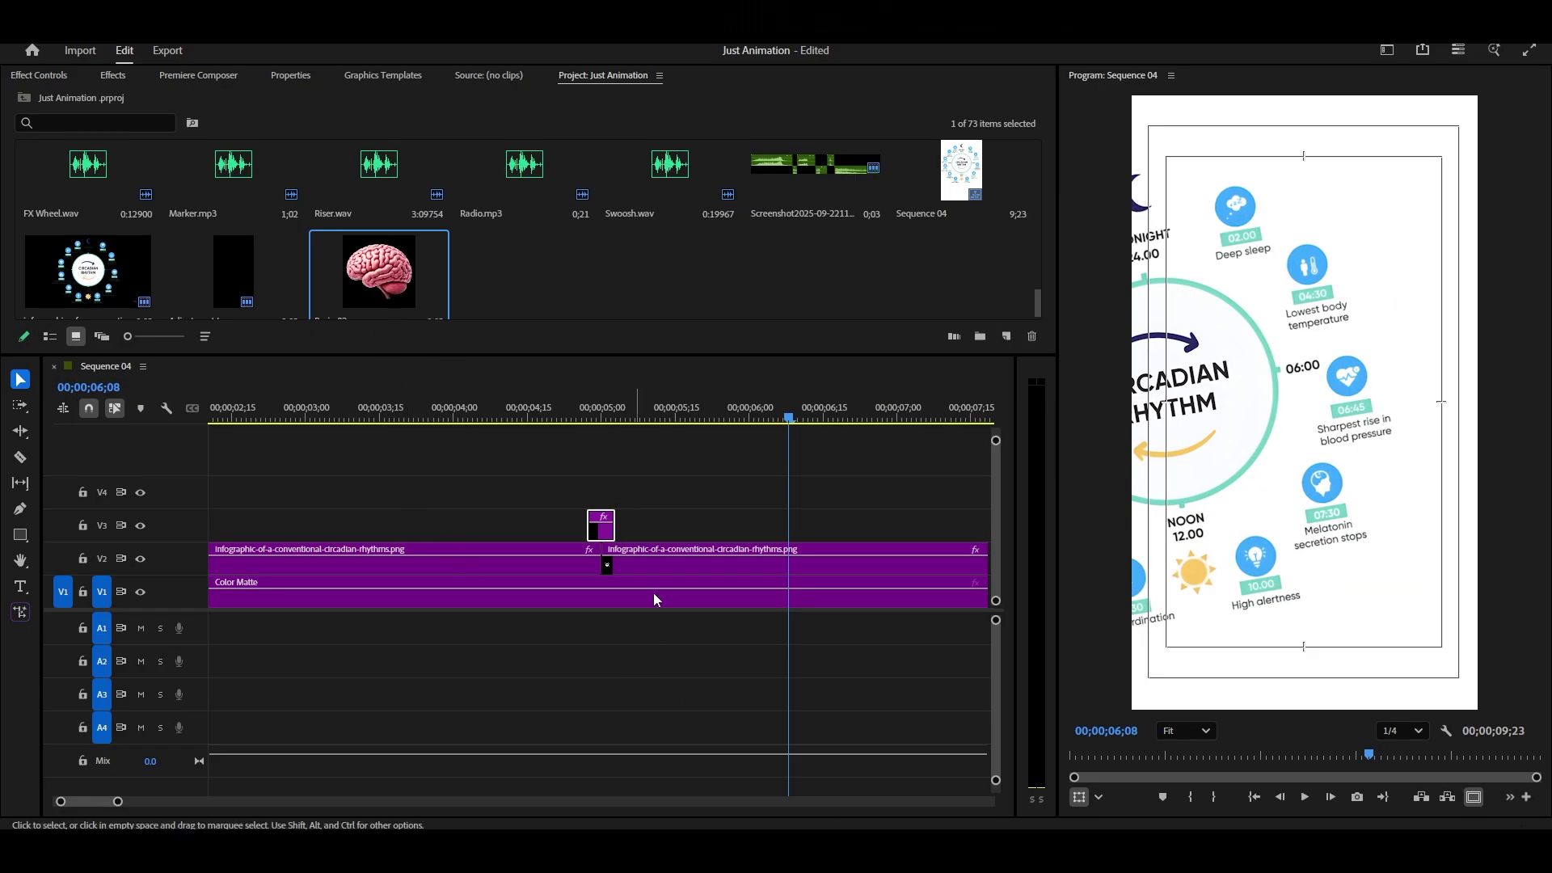
Delete both infographic clips from V2, keeping the adjustment layer and the color matte.
click(710, 557)
key(Delete)
click(557, 564)
key(Delete)
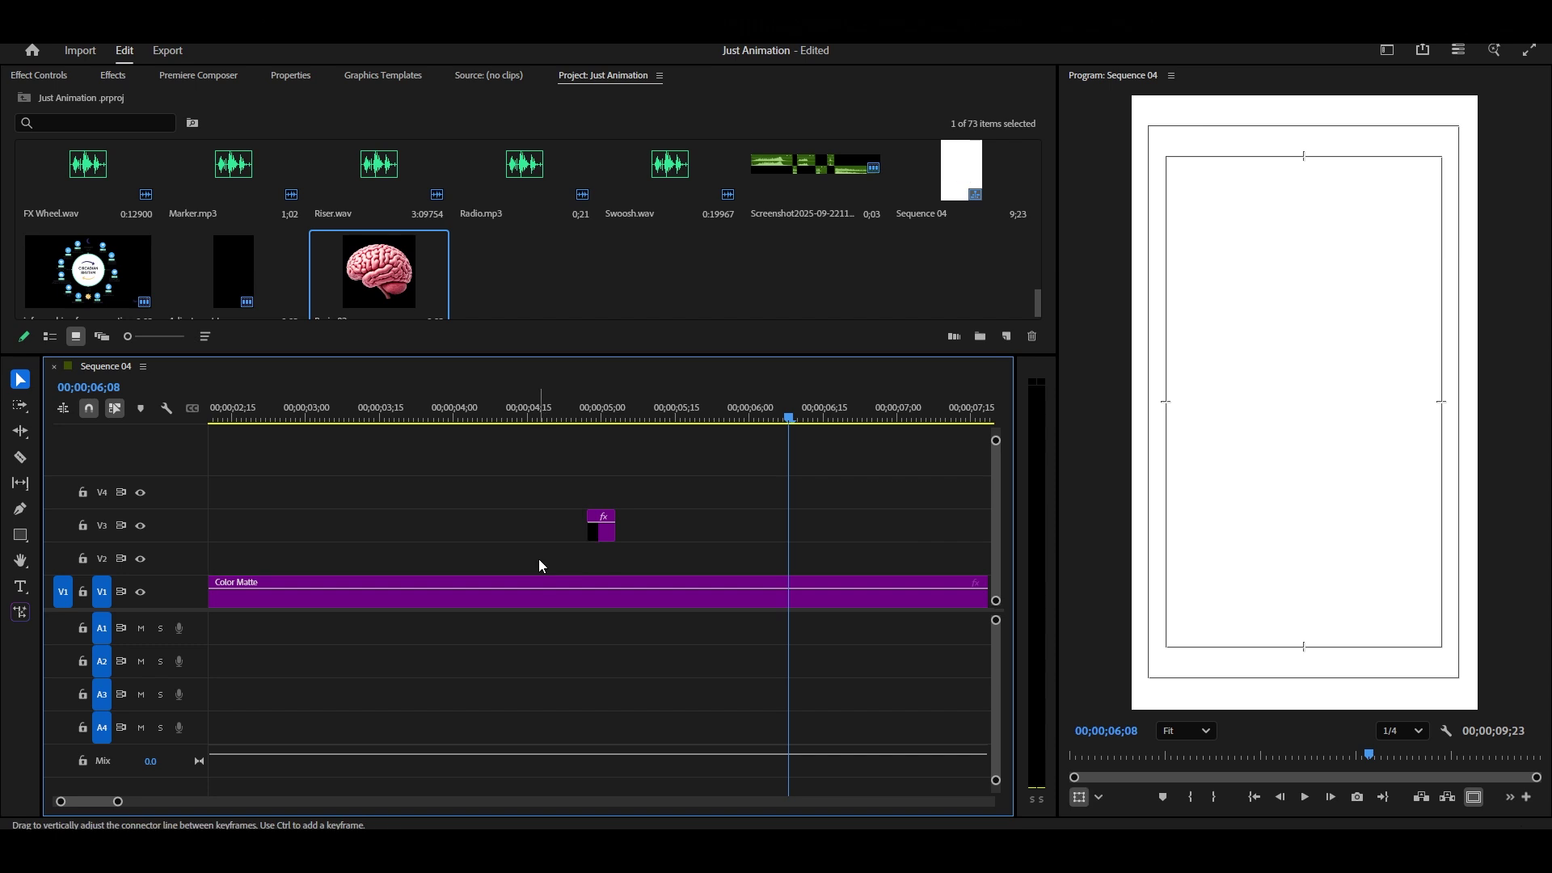
Place Brain 02.png on V2 at the sequence start and extend it to the end of the color matte.
drag(408, 313, 590, 559)
key(minus)
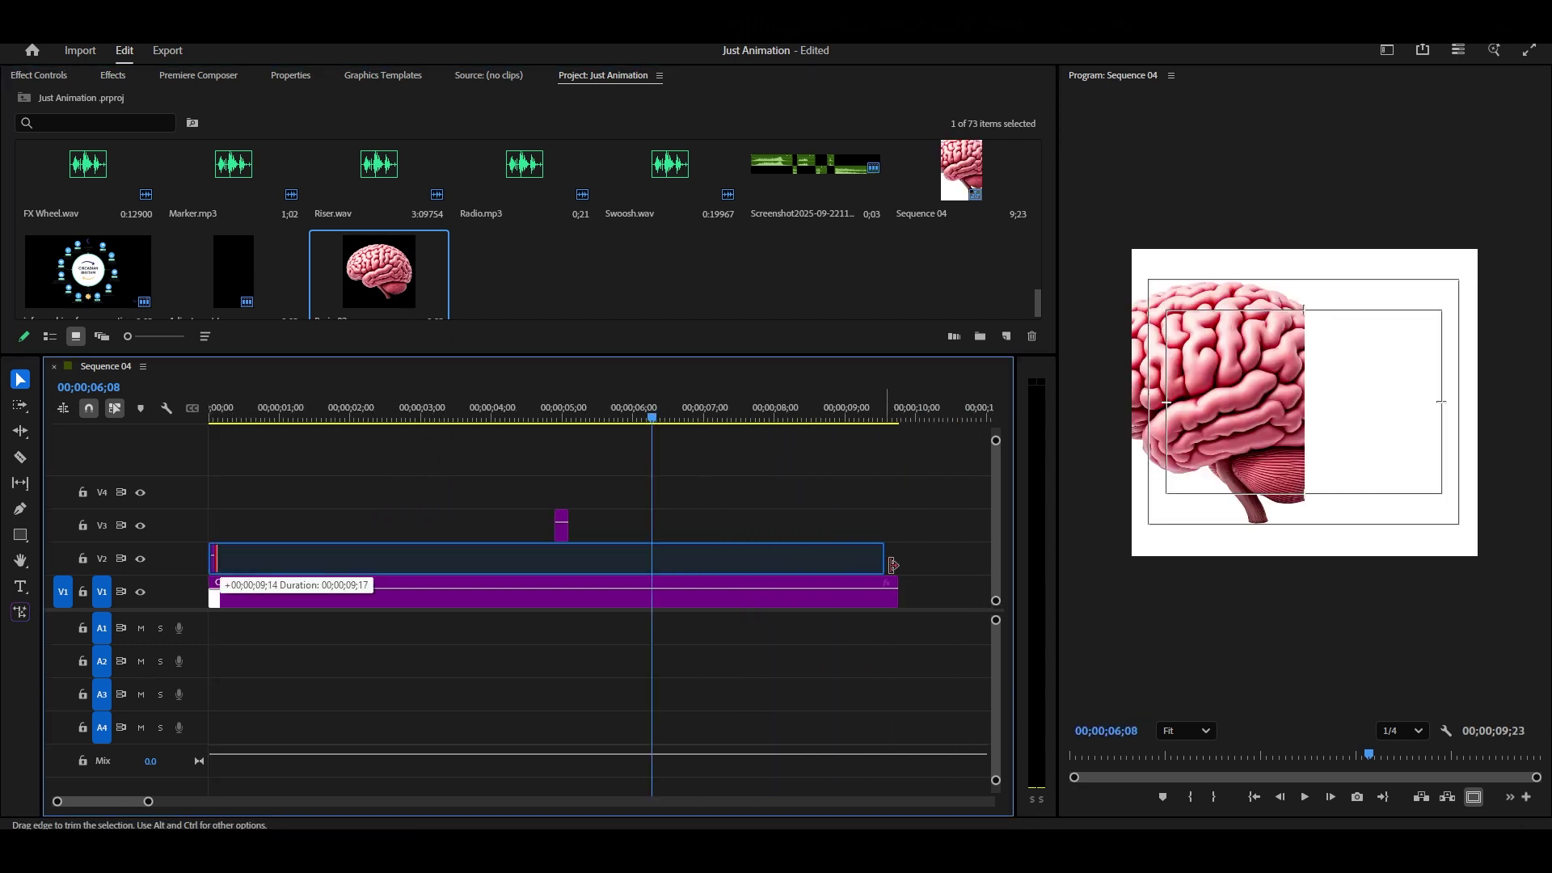
drag(892, 564, 897, 564)
Split the Brain 02.png clip at 00;00;05;00, under the middle of the adjustment layer.
scroll(528, 537, up, 6)
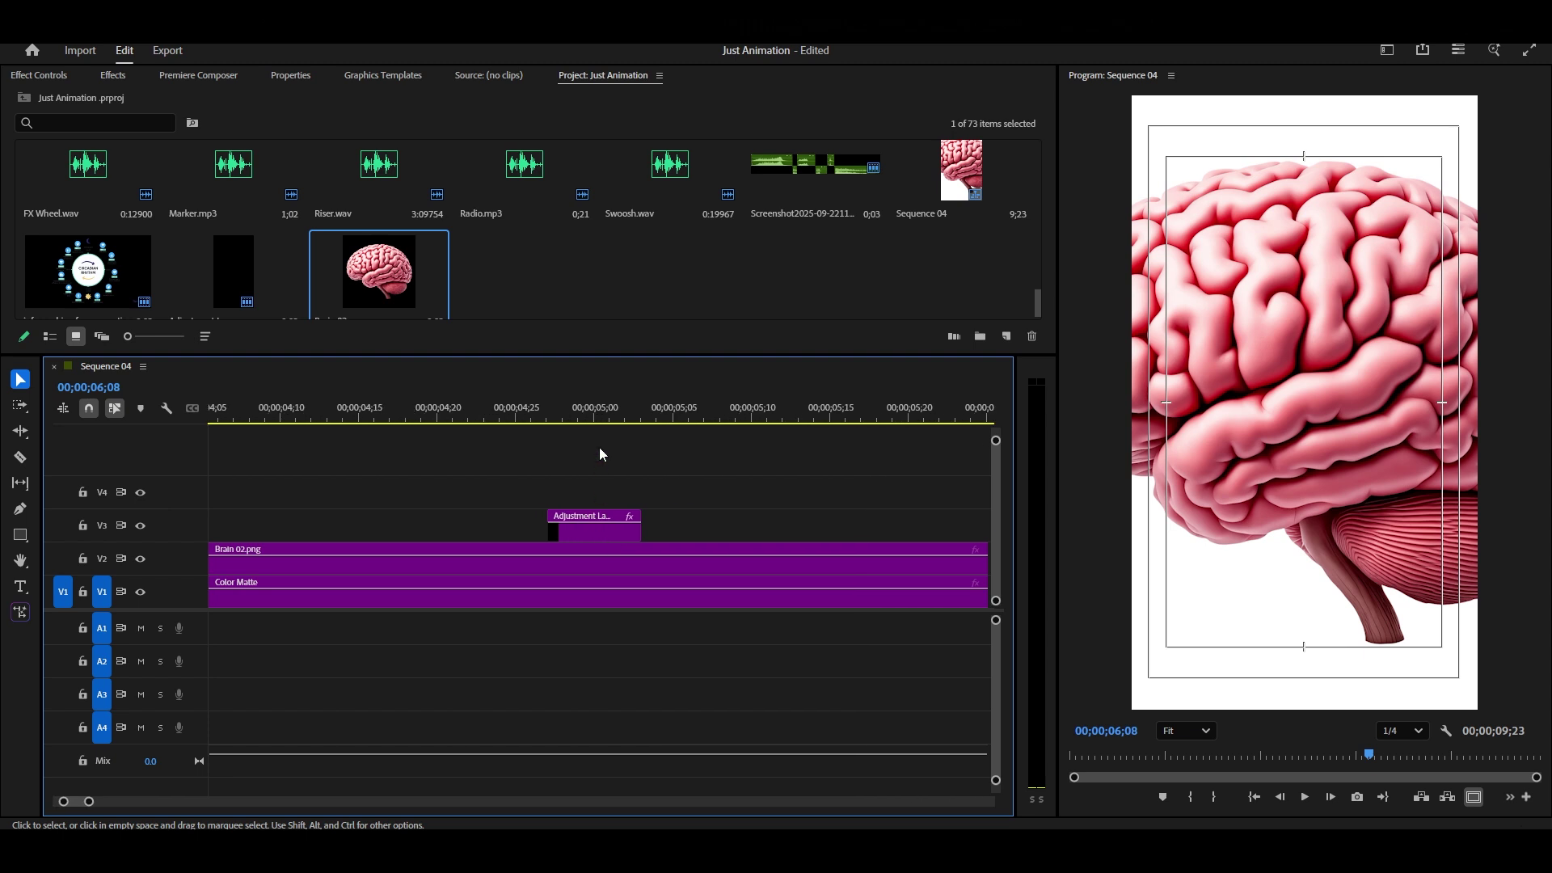
click(595, 414)
click(599, 590)
click(599, 562)
key(ctrl+k)
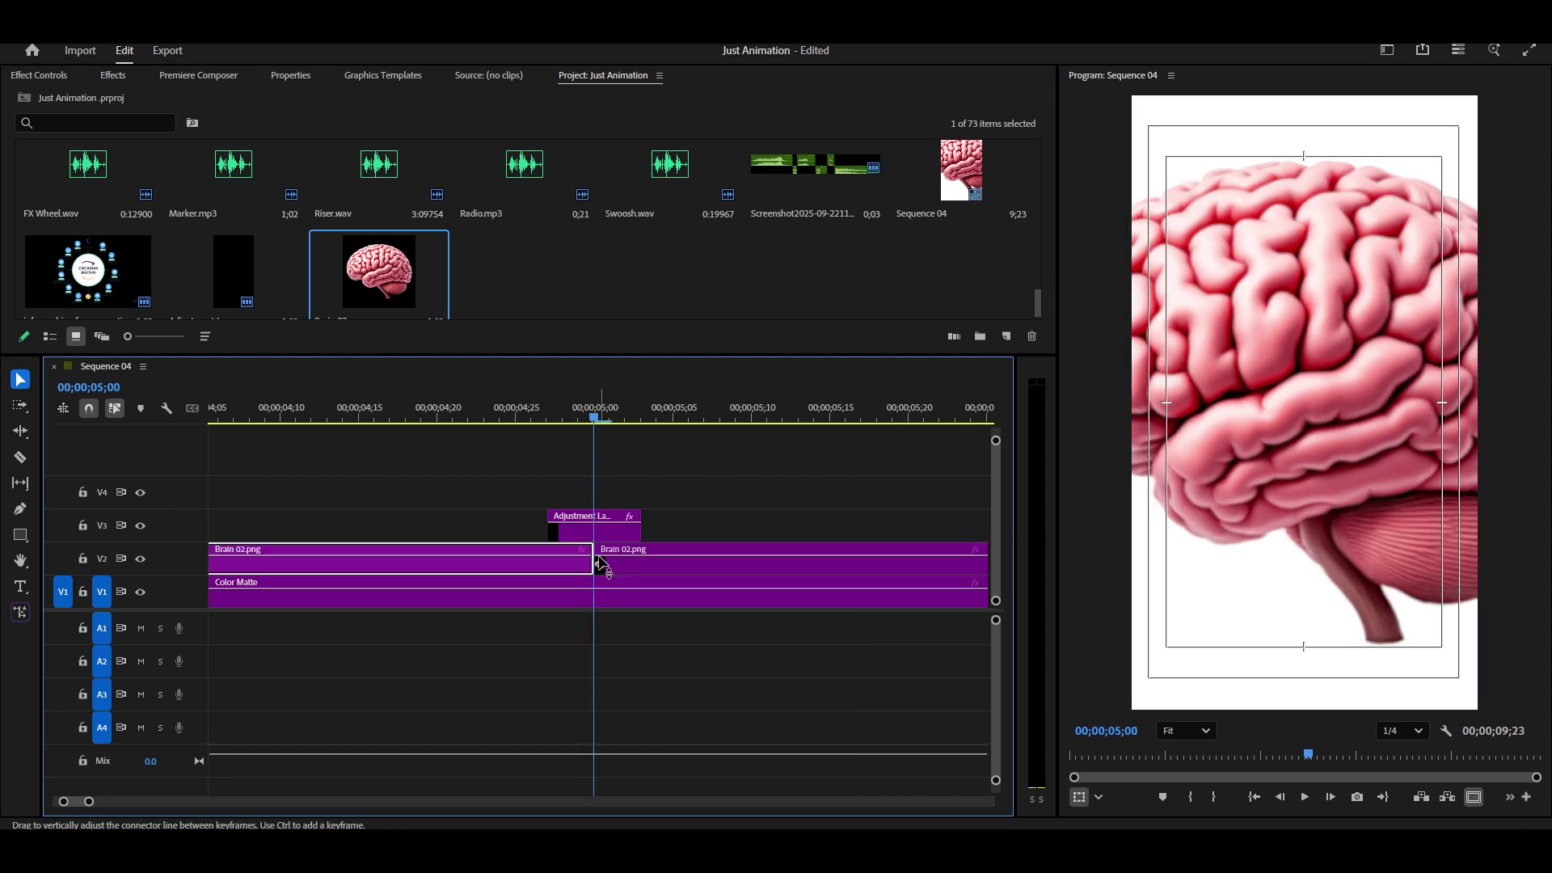
Undo the split of the Brain 02.png clip and set the whole clip's scale to 43.
scroll(598, 525, down, 3)
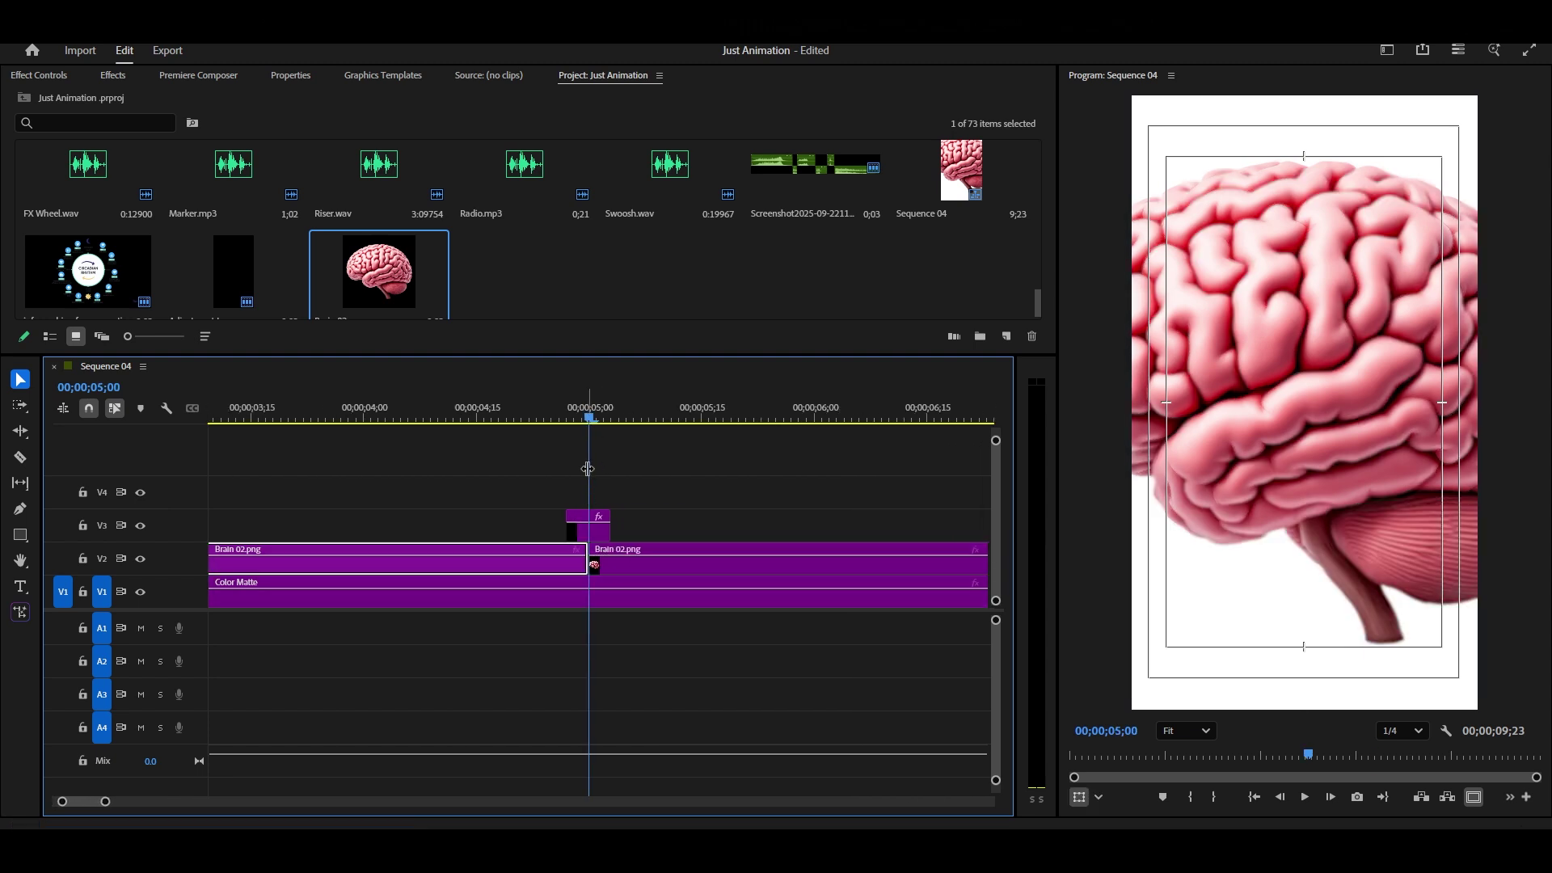
key(ctrl+z)
click(57, 75)
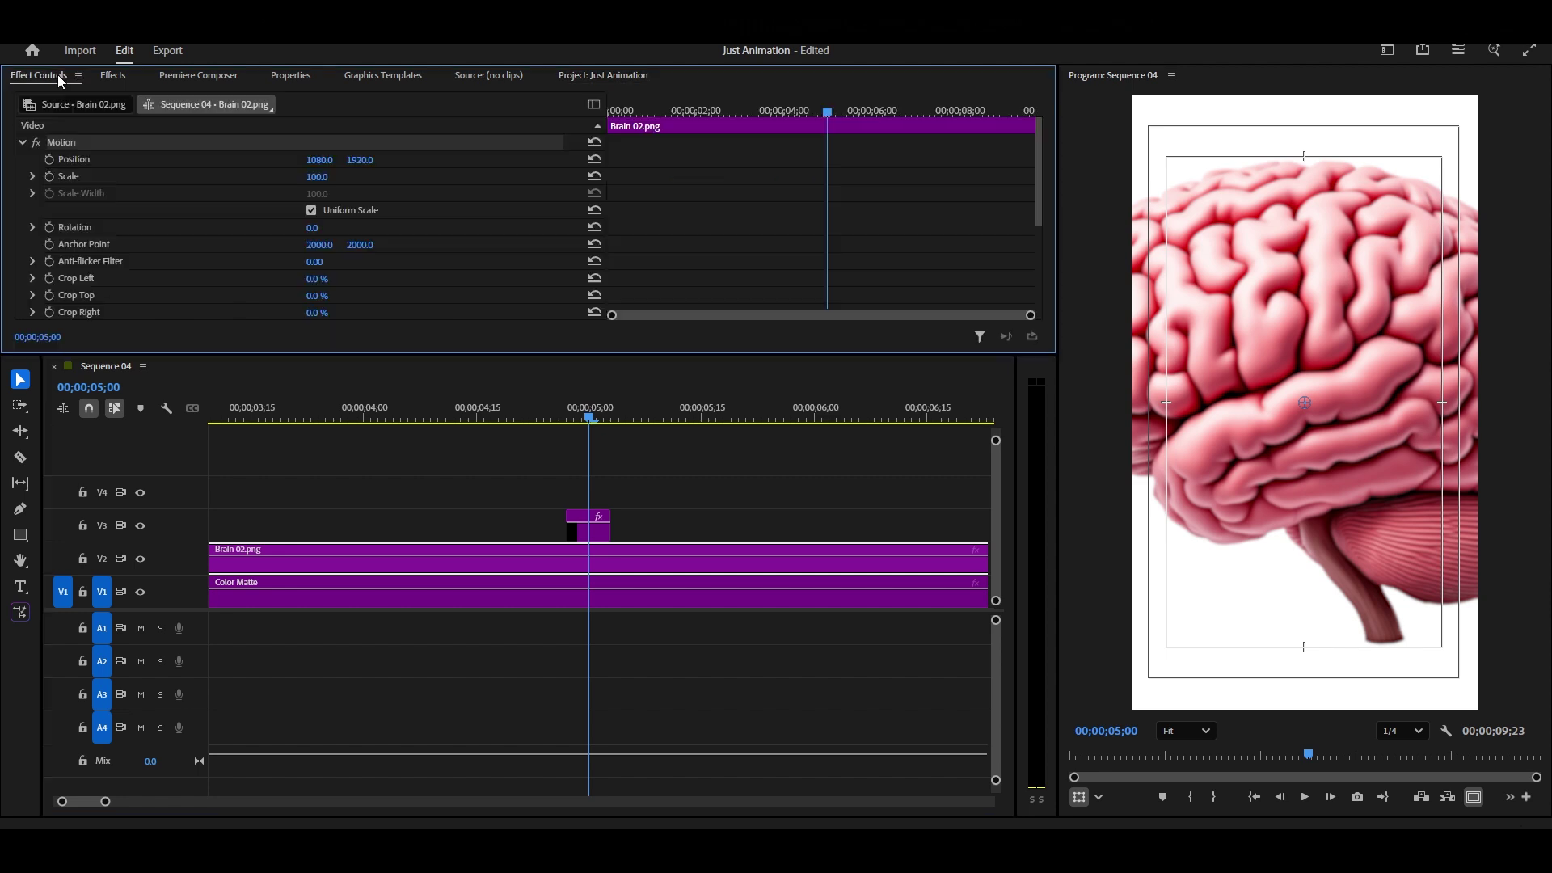
click(545, 402)
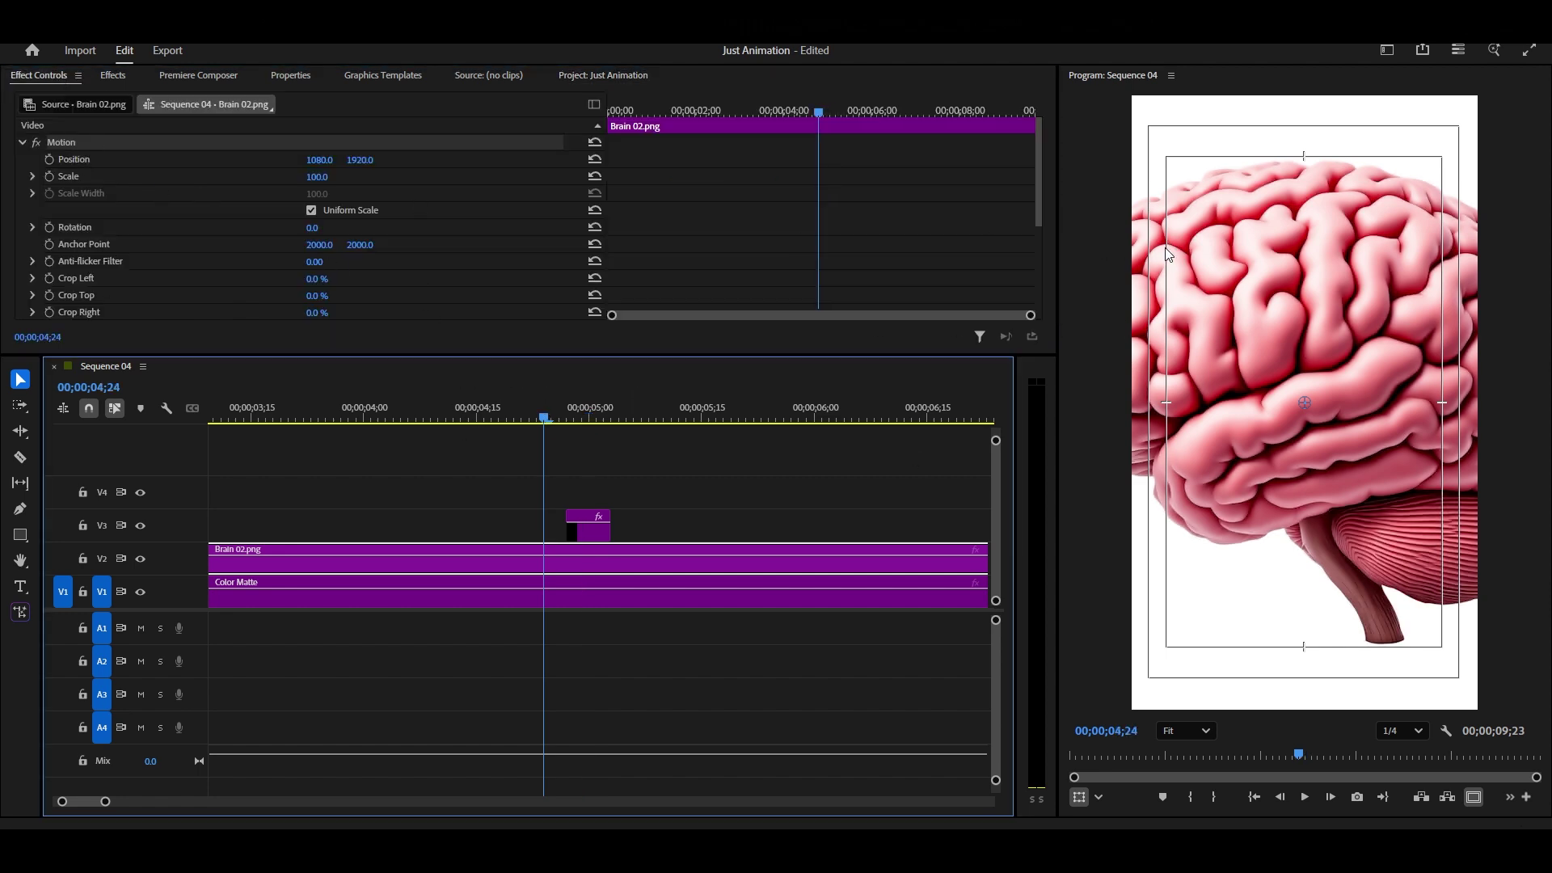
drag(320, 180, 274, 179)
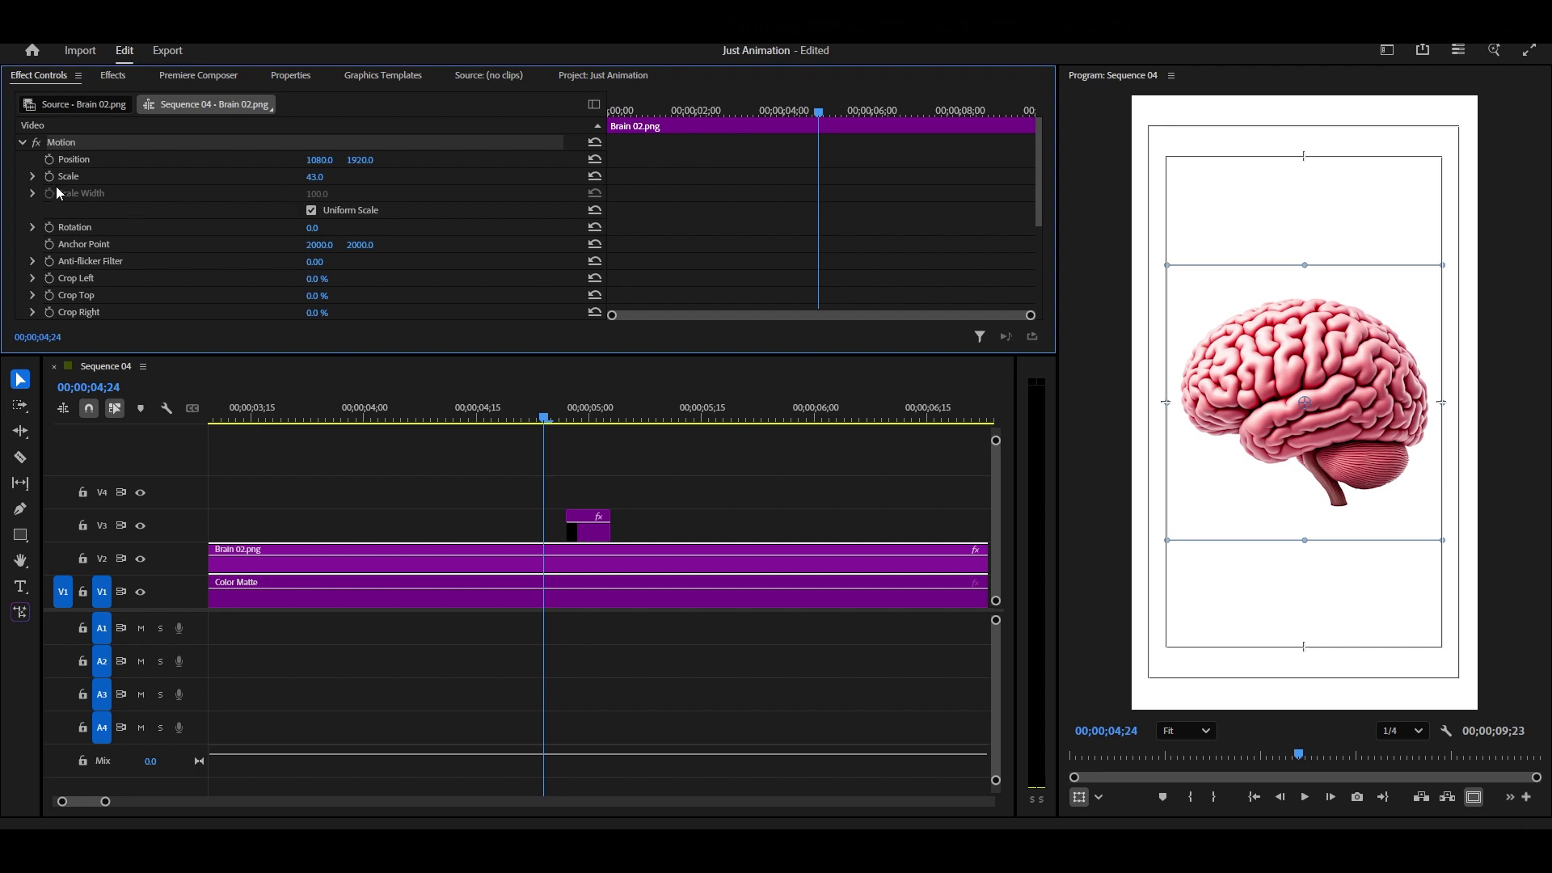
Split the rescaled Brain 02.png clip at 00;00;05;00, under the middle of the adjustment layer.
click(590, 419)
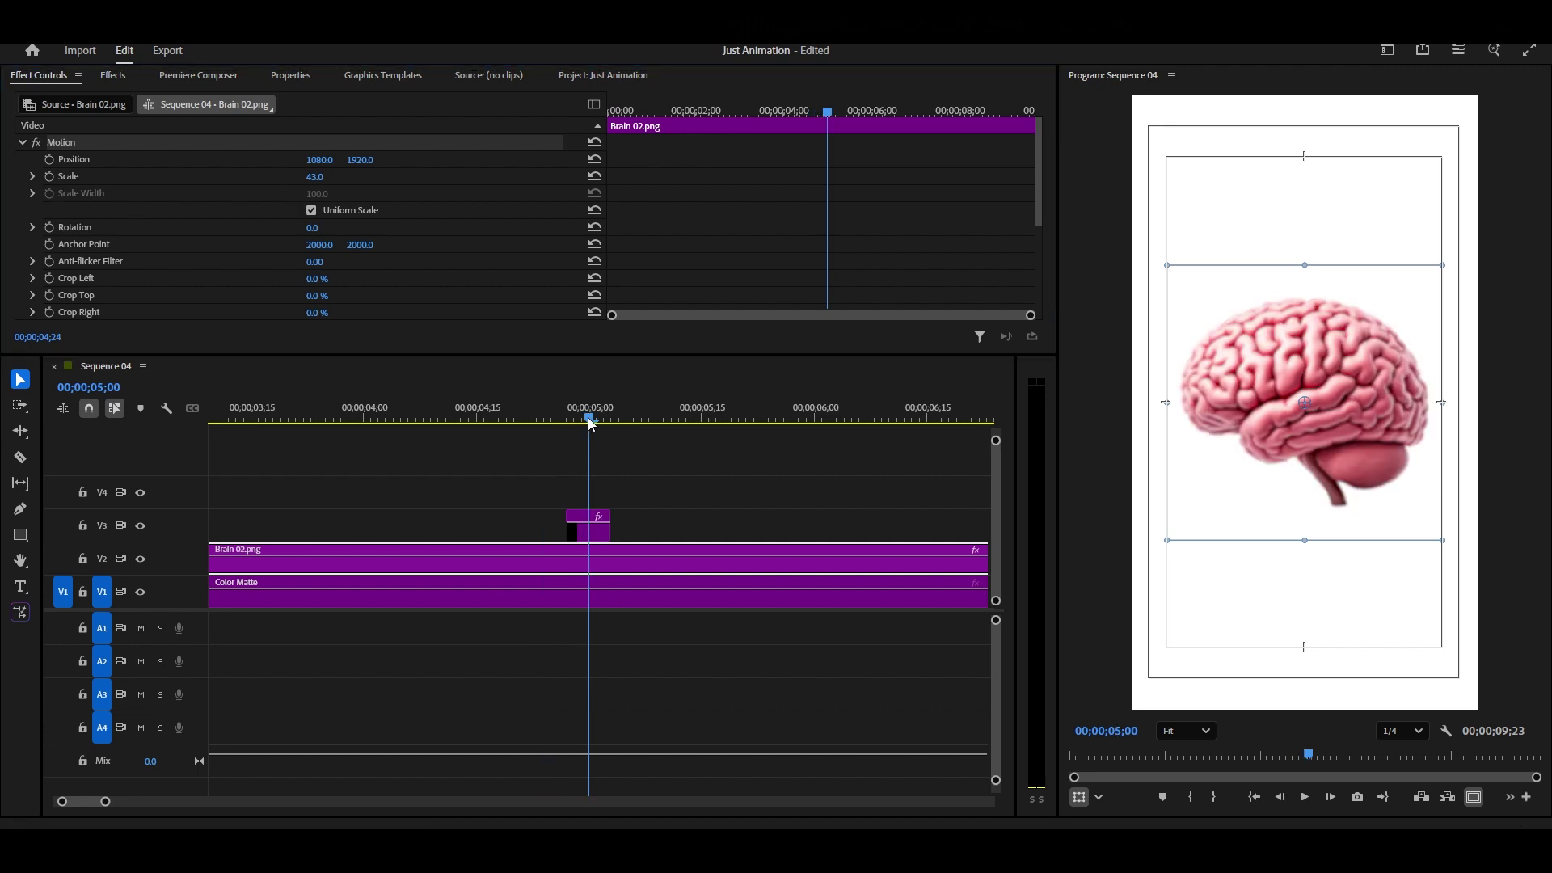
key(=)
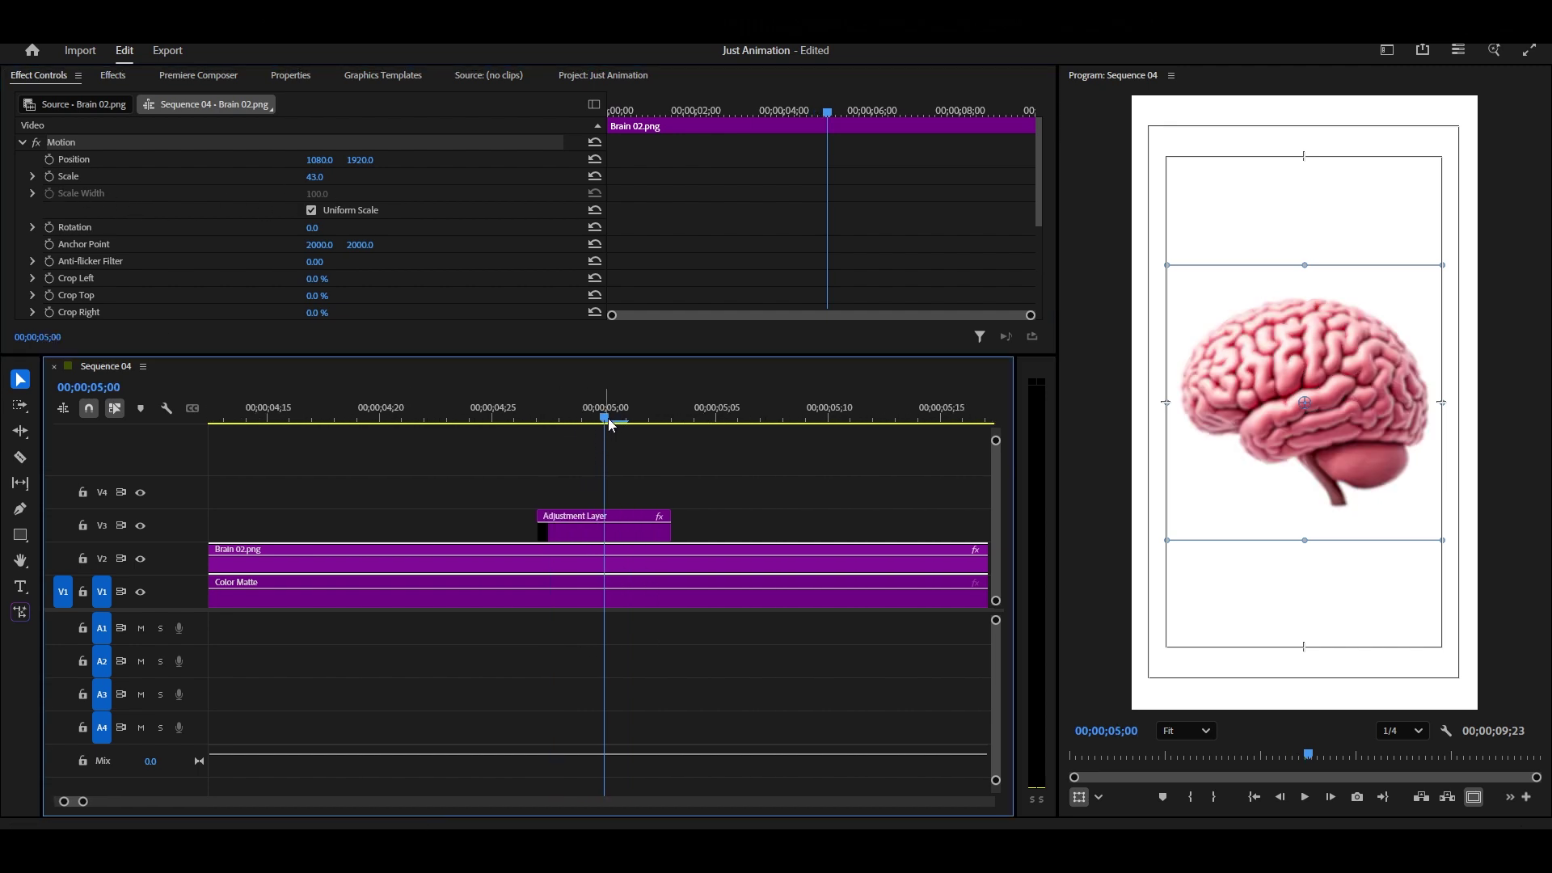
click(618, 525)
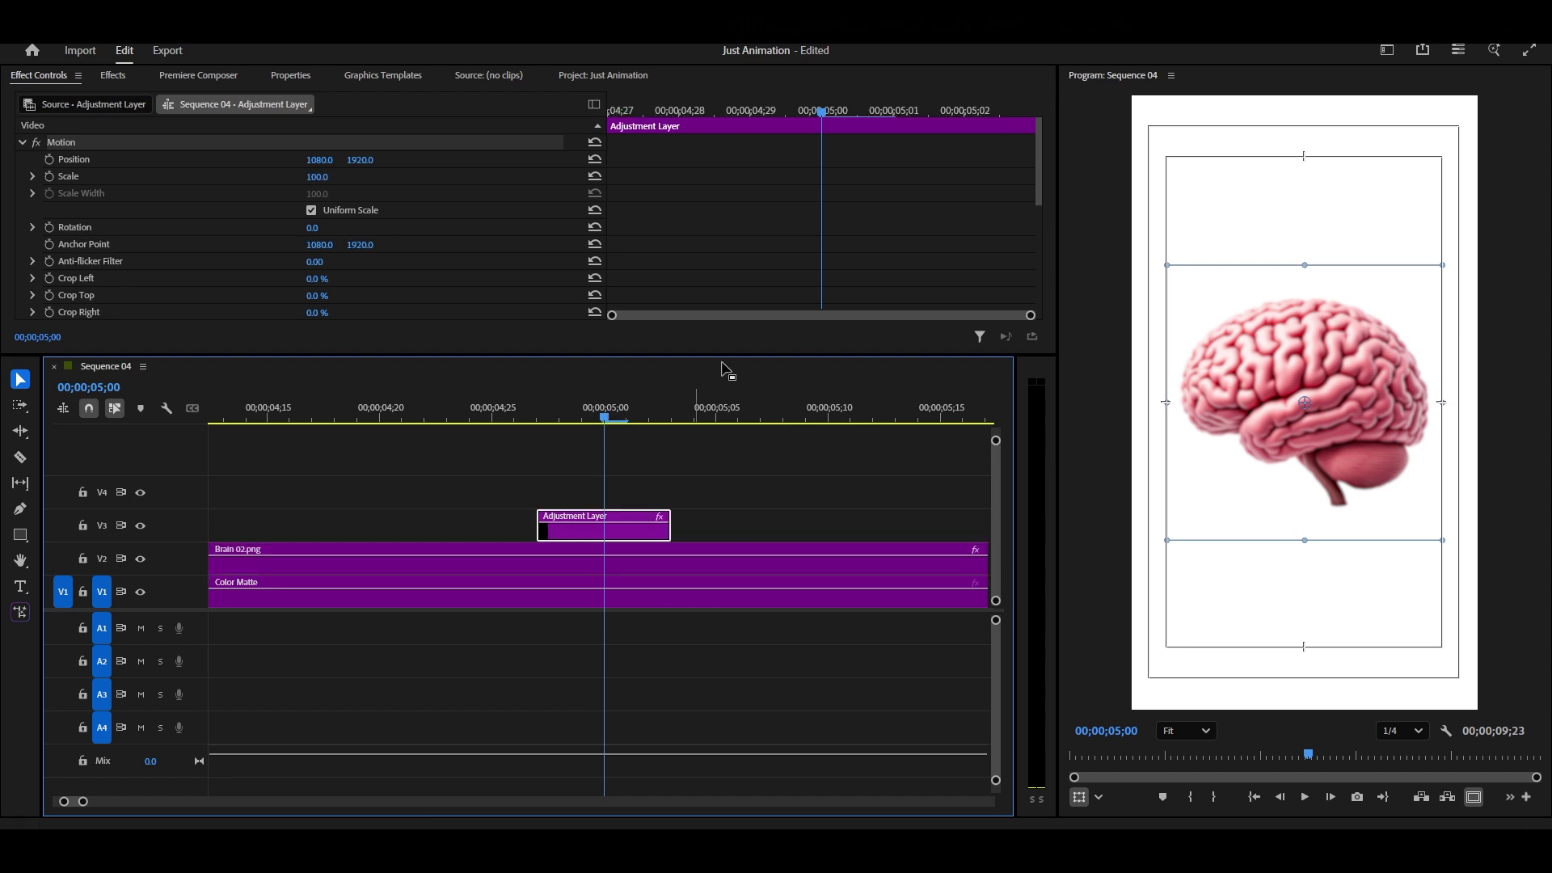
scroll(825, 234, down, 5)
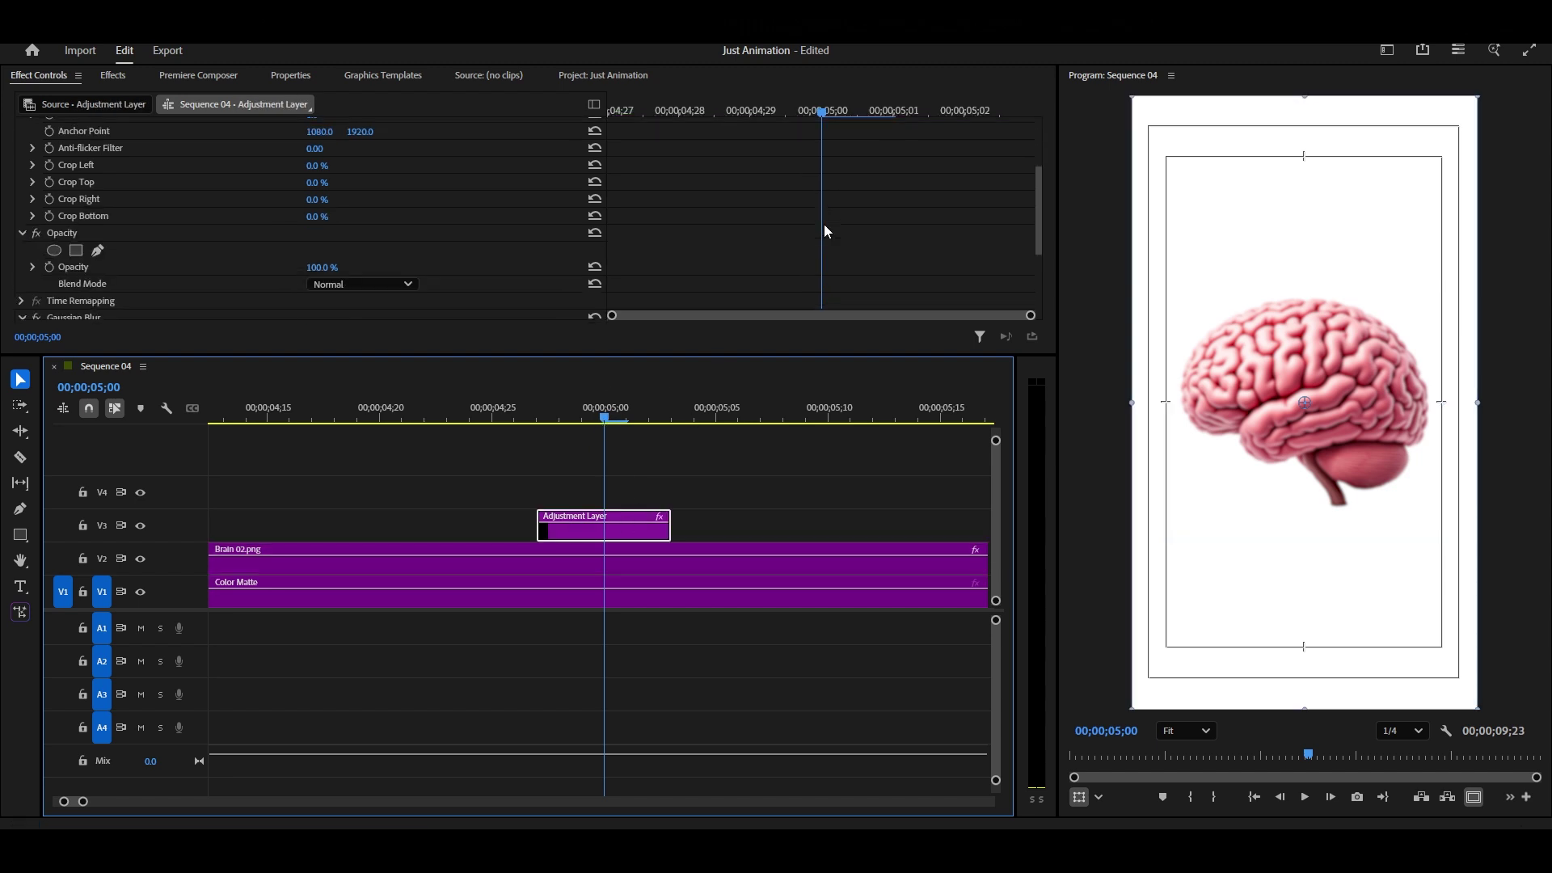
click(616, 568)
key(ctrl+k)
Add starting scale and position keyframes to the first brain clip at 00;00;04;13.
key(minus)
key(minus)
drag(556, 417, 519, 421)
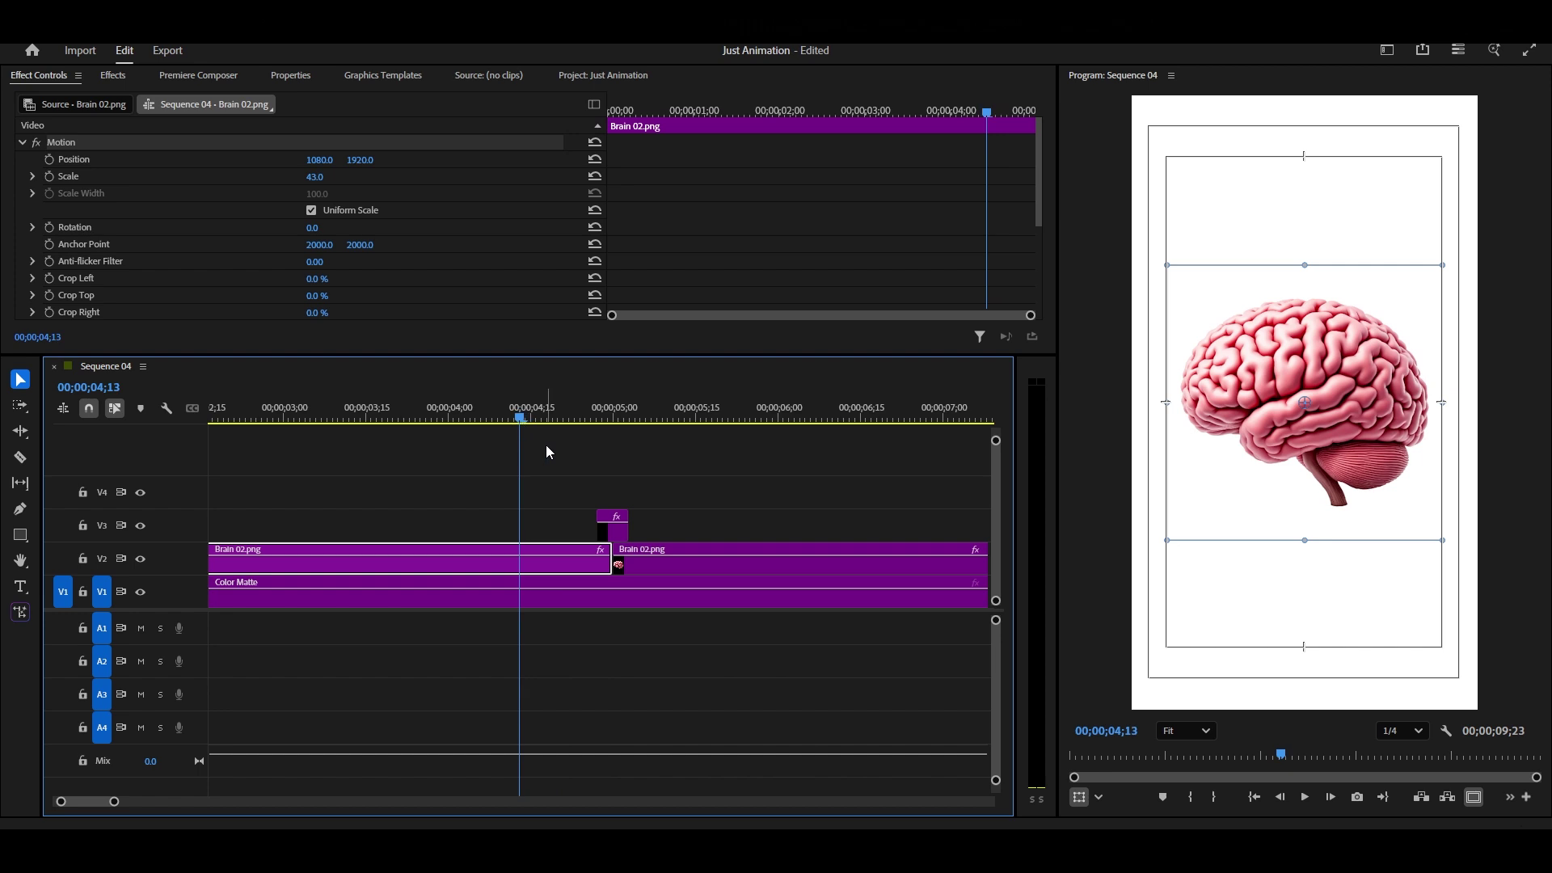
click(49, 176)
click(50, 159)
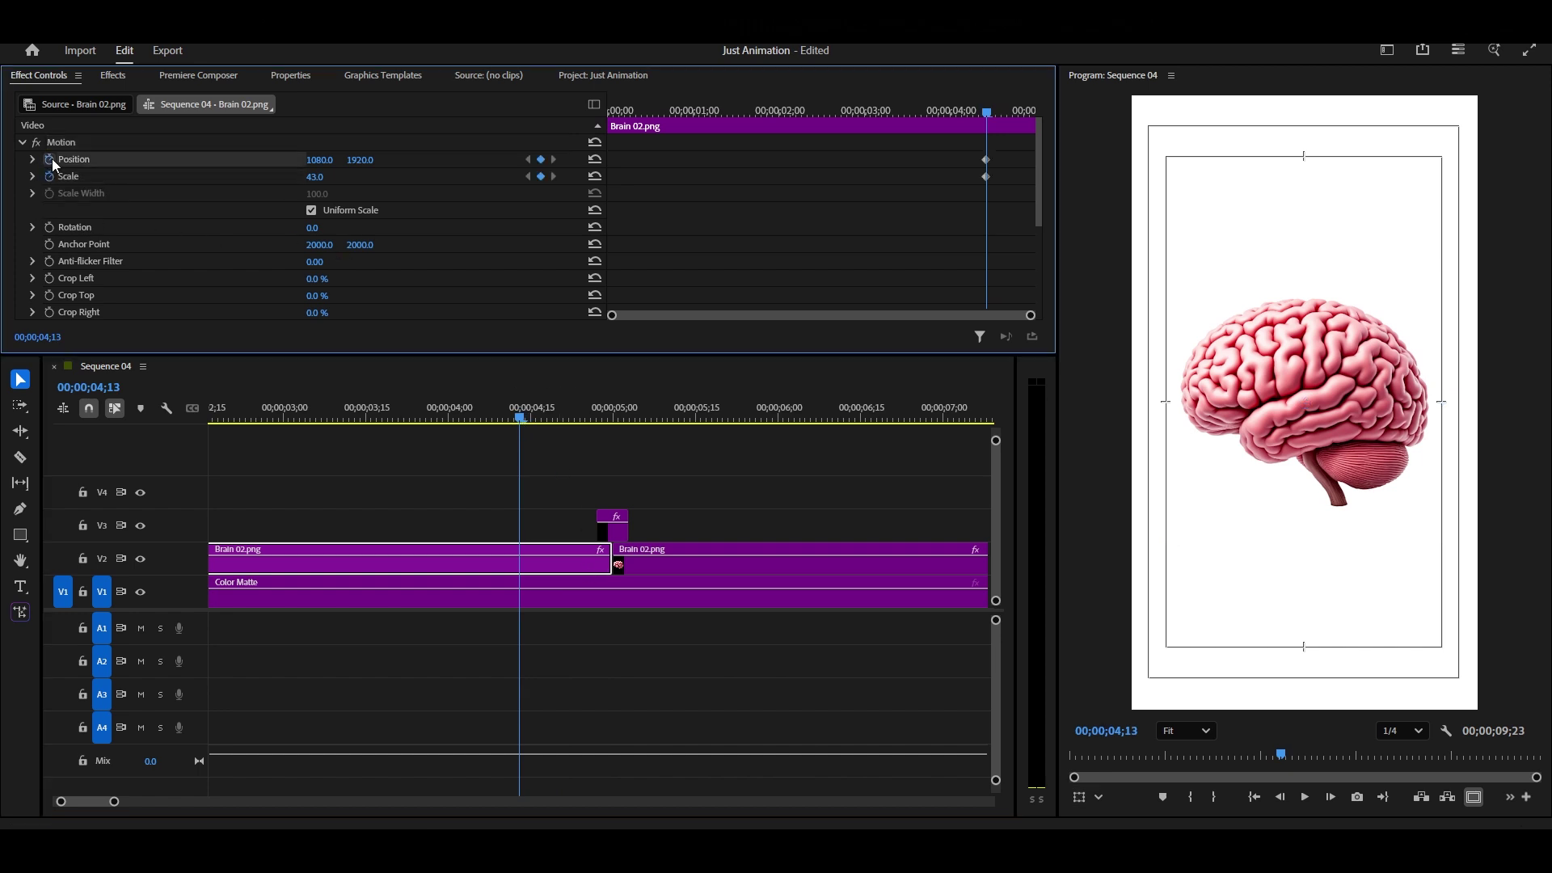
Keyframe the first brain clip at 00;00;04;27 with scale 48 and position 1025, 2037.
drag(996, 109, 1027, 109)
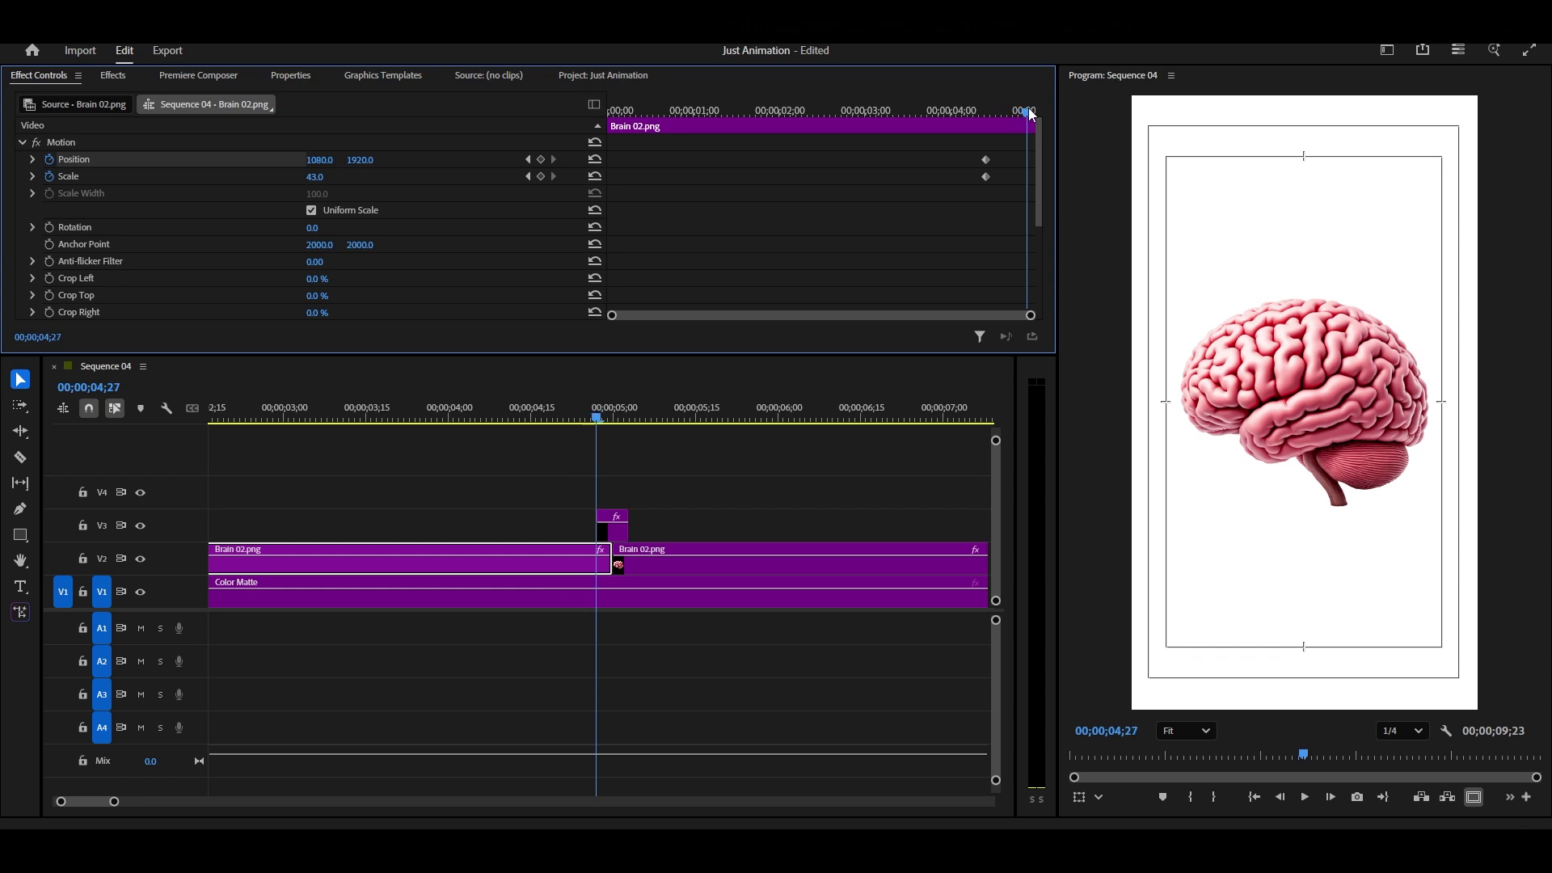
click(328, 174)
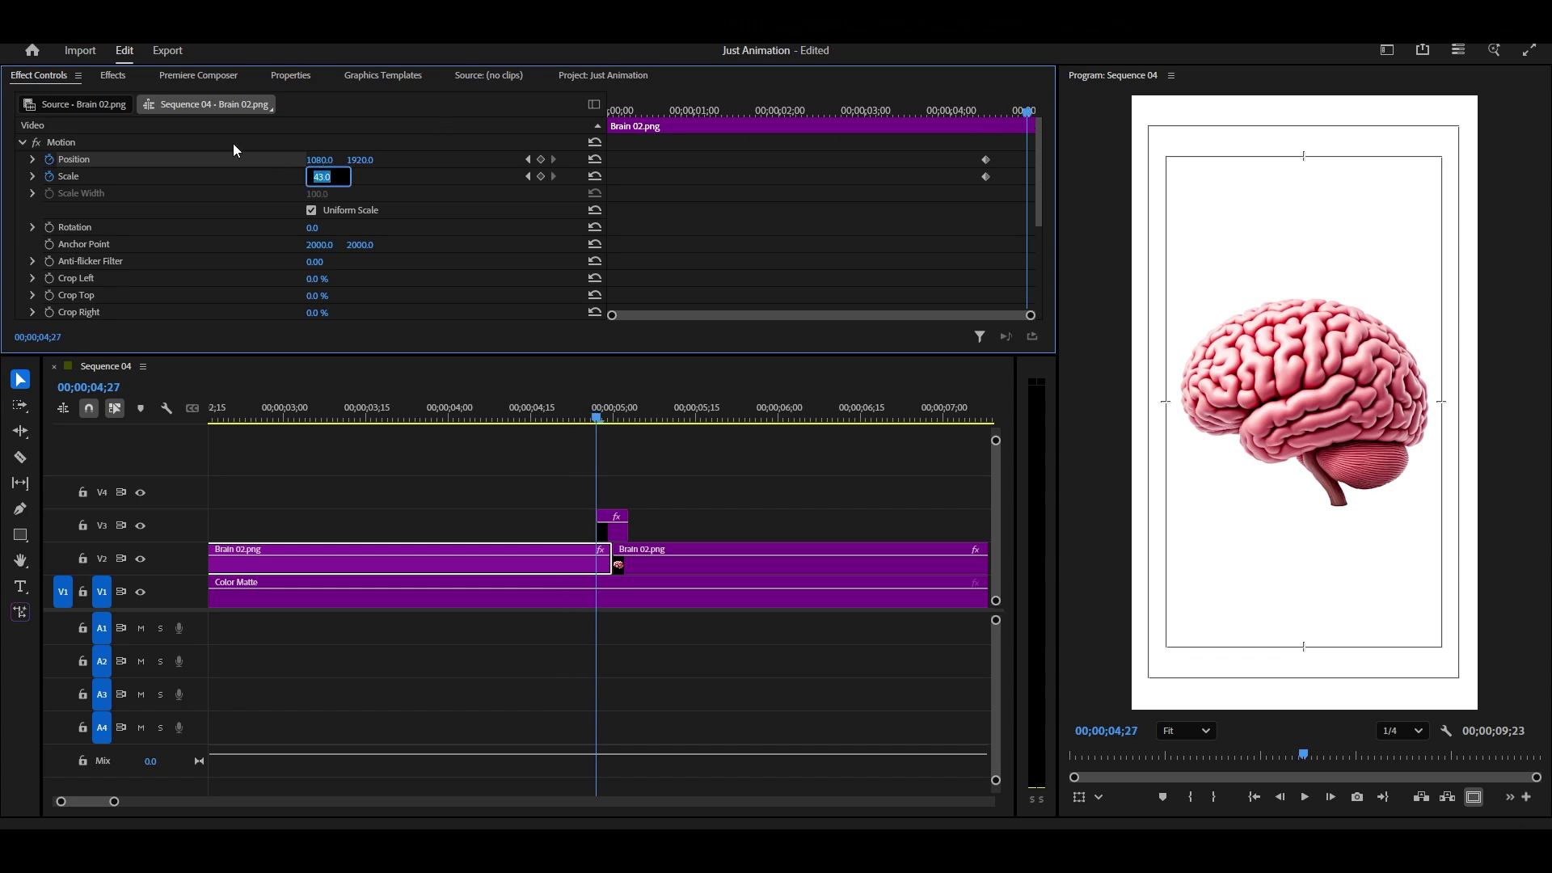
click(389, 178)
drag(315, 177, 447, 168)
drag(320, 161, 275, 160)
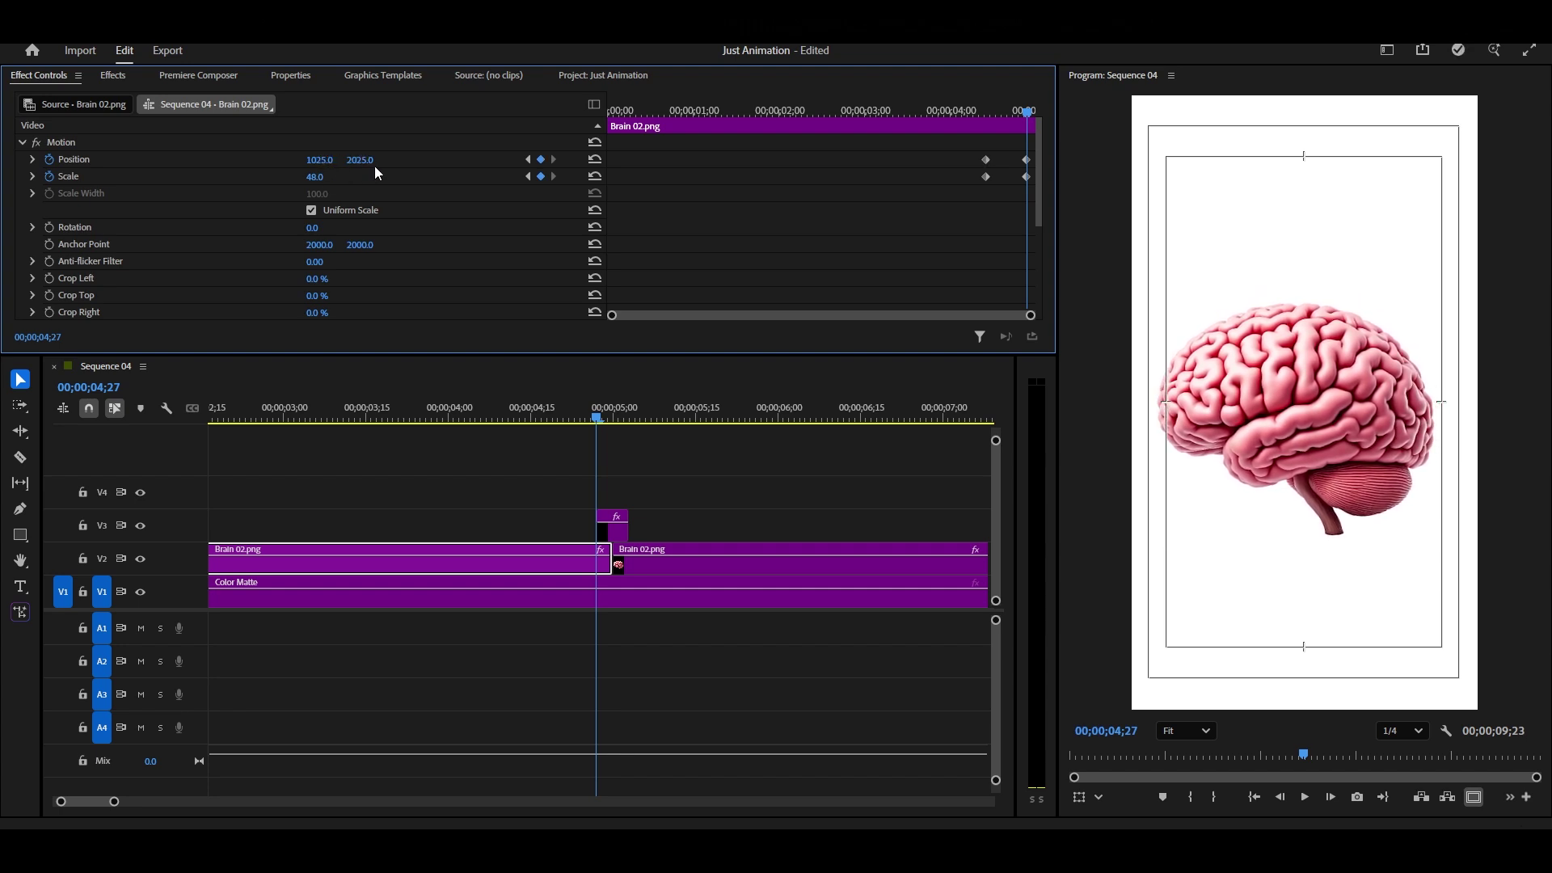
drag(374, 166, 383, 167)
Apply Ease Out to the first brain clip's starting position and scale keyframes.
drag(994, 107, 1016, 214)
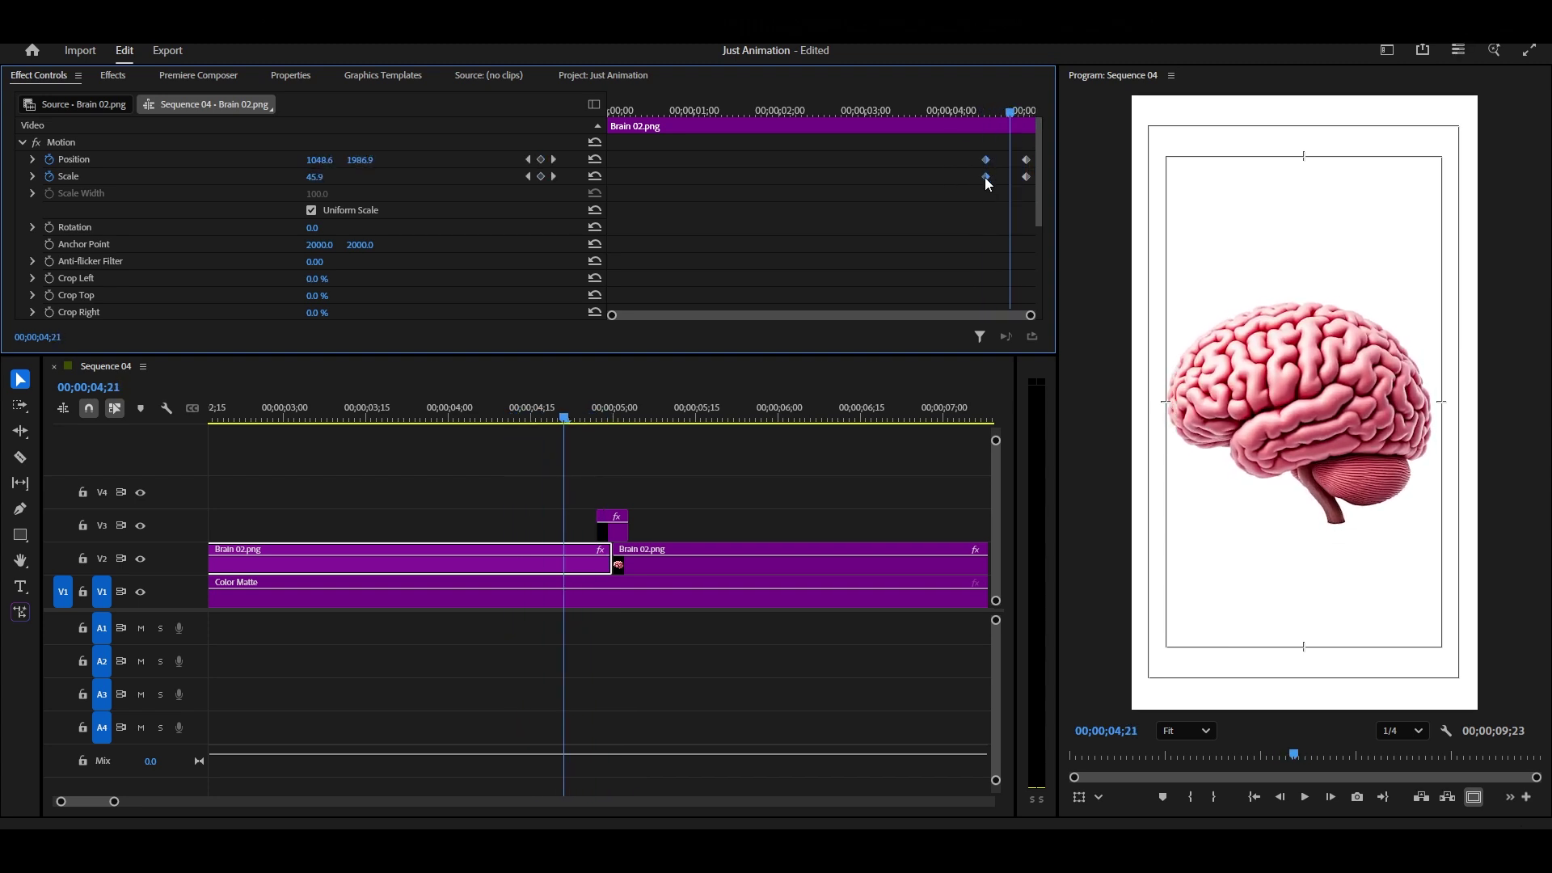
right_click(985, 178)
mouse_move(1064, 316)
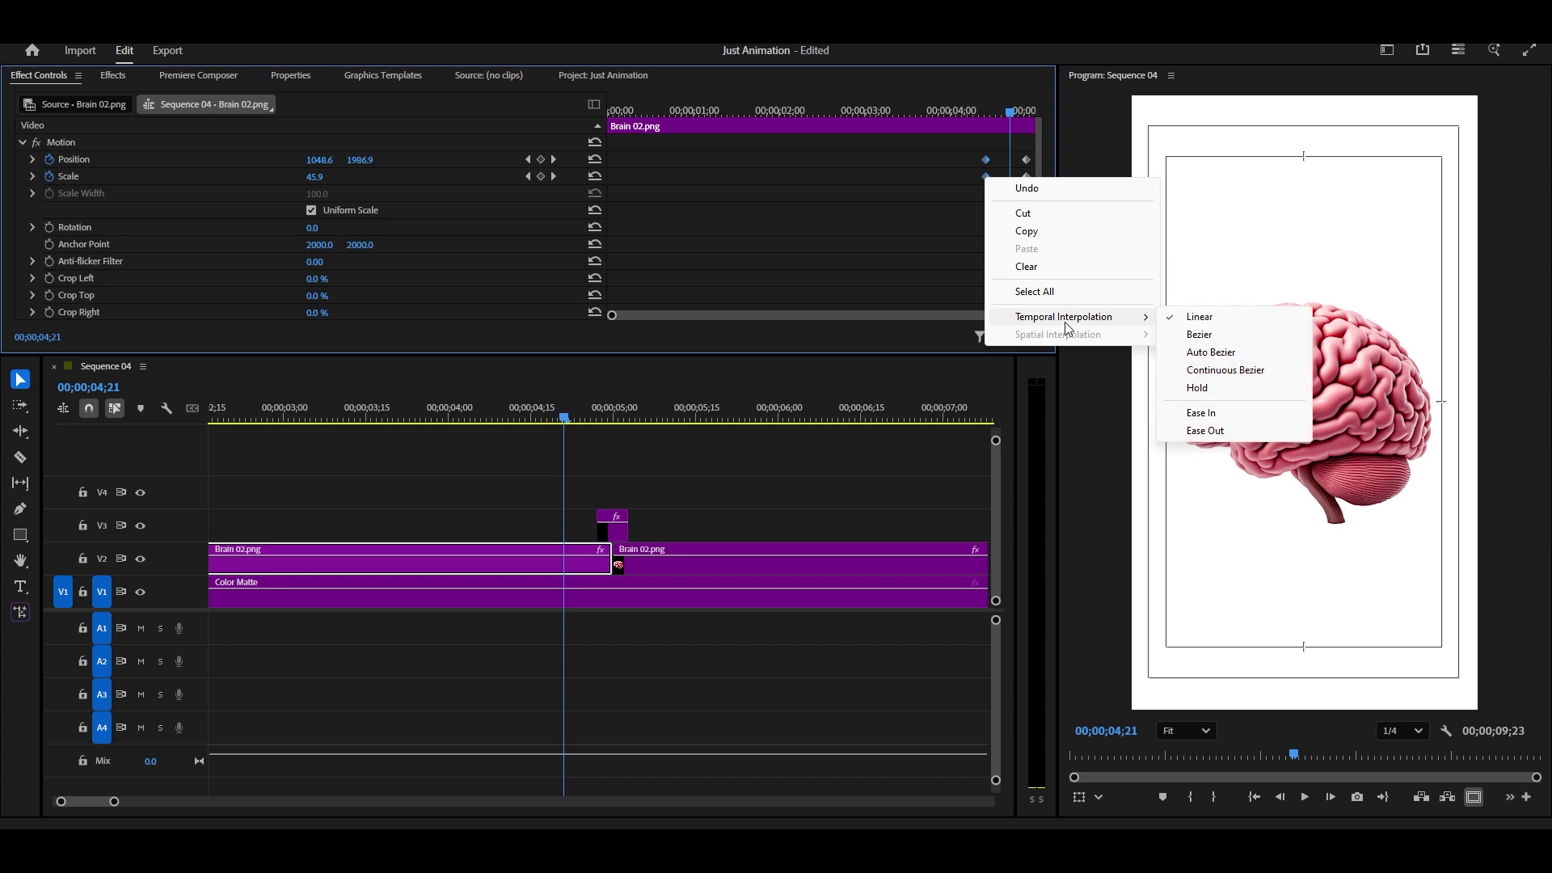
click(1216, 431)
Reshape the first brain clip's scale and position velocity curves so the motion starts slowly and accelerates toward the cut.
click(33, 176)
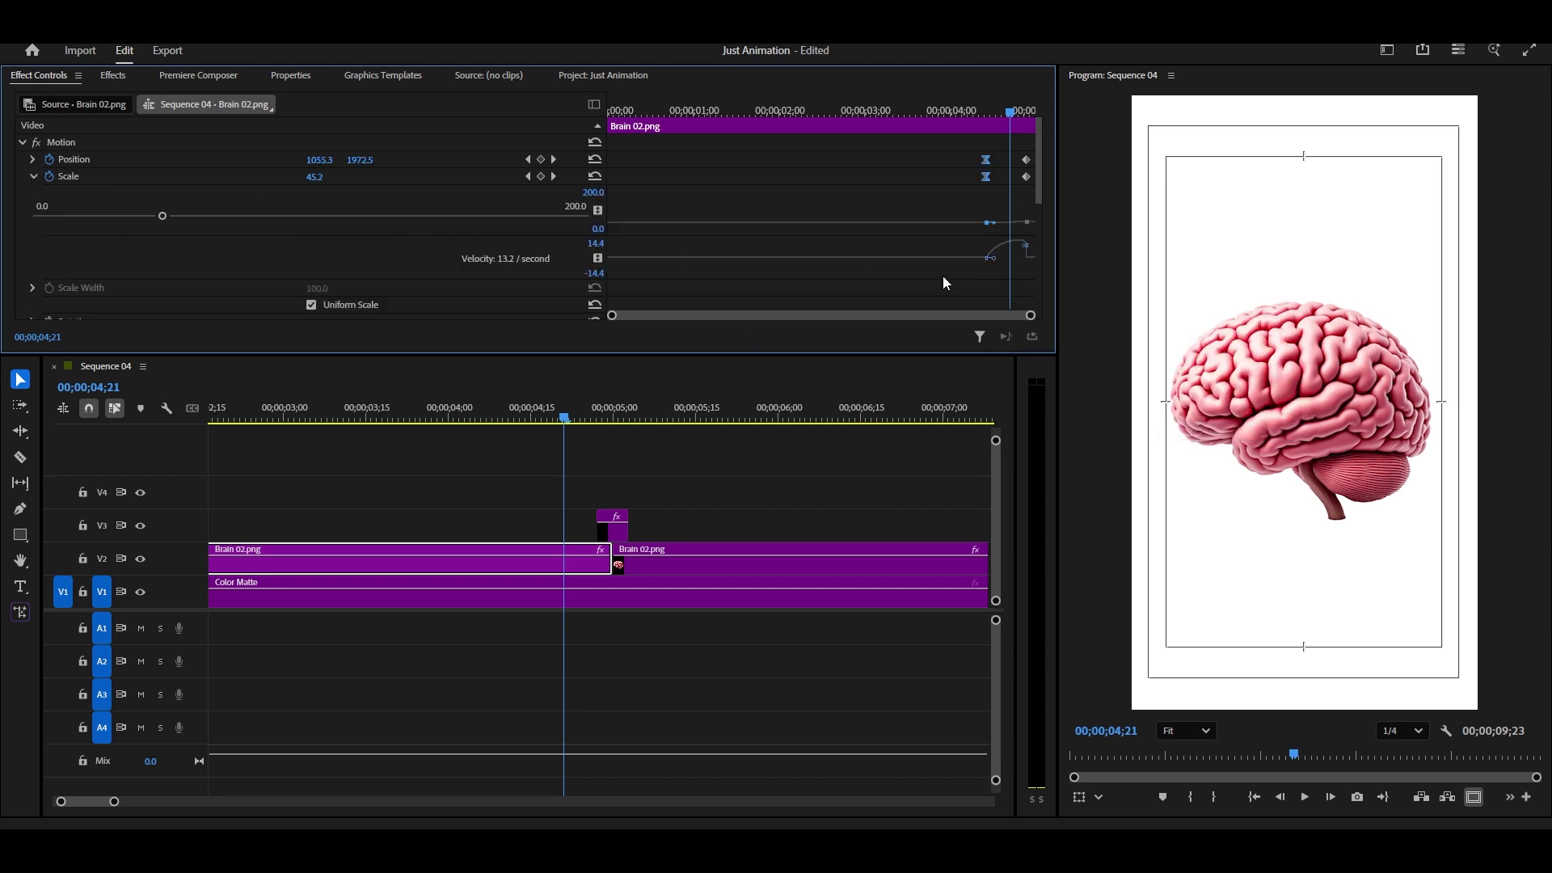
drag(997, 262, 1009, 259)
click(986, 160)
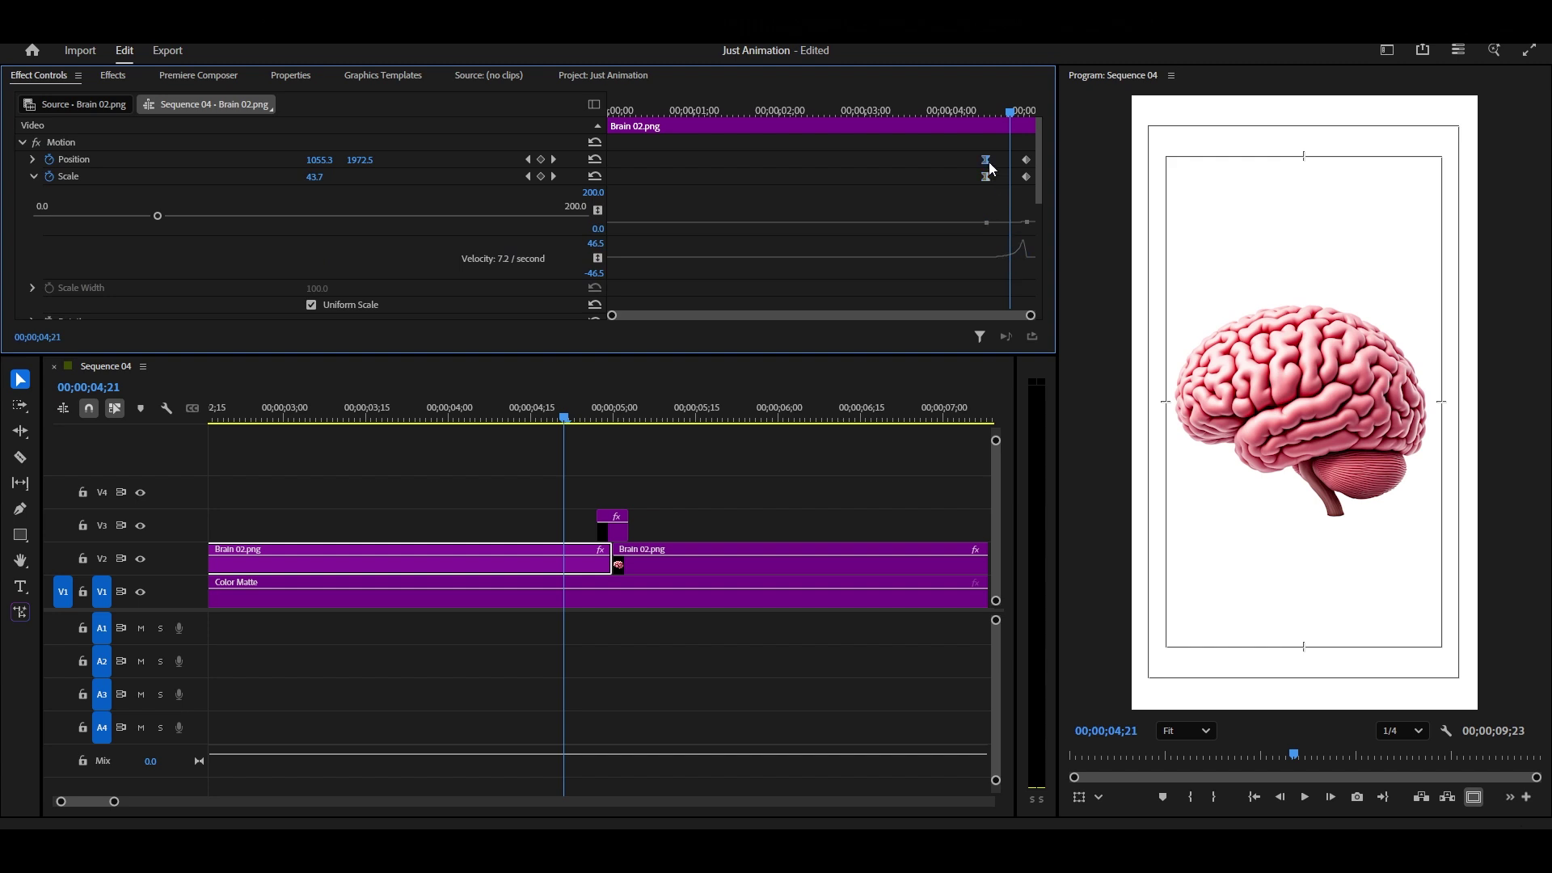
click(32, 160)
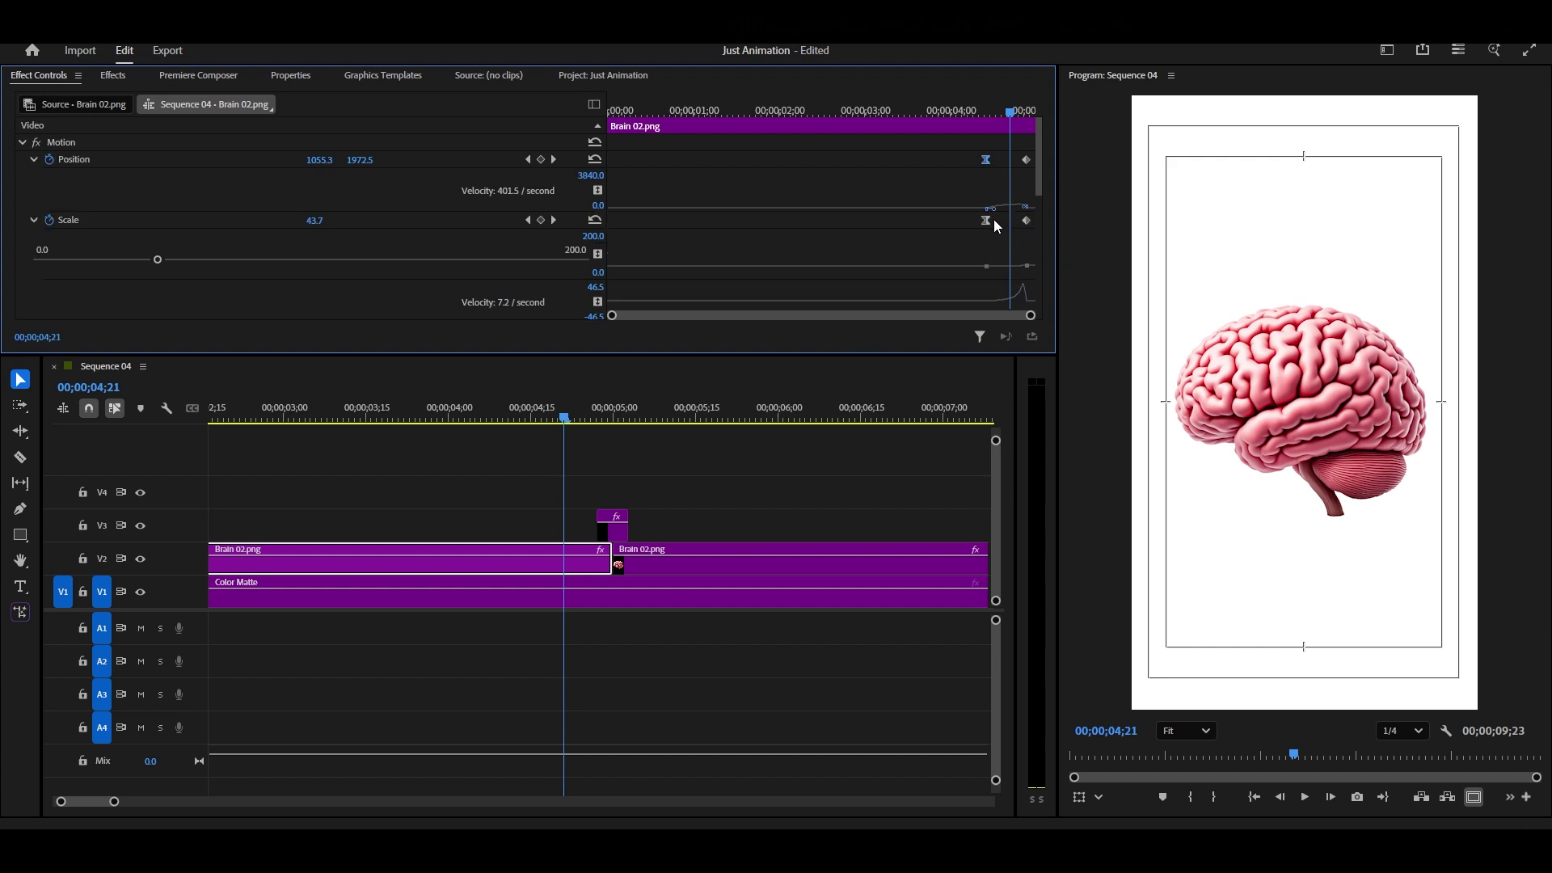
drag(995, 211, 1018, 218)
Move the first brain clip's ending position and scale keyframes to the clip's end and play back from 00;00;04;04.
drag(1025, 146, 1065, 225)
click(963, 118)
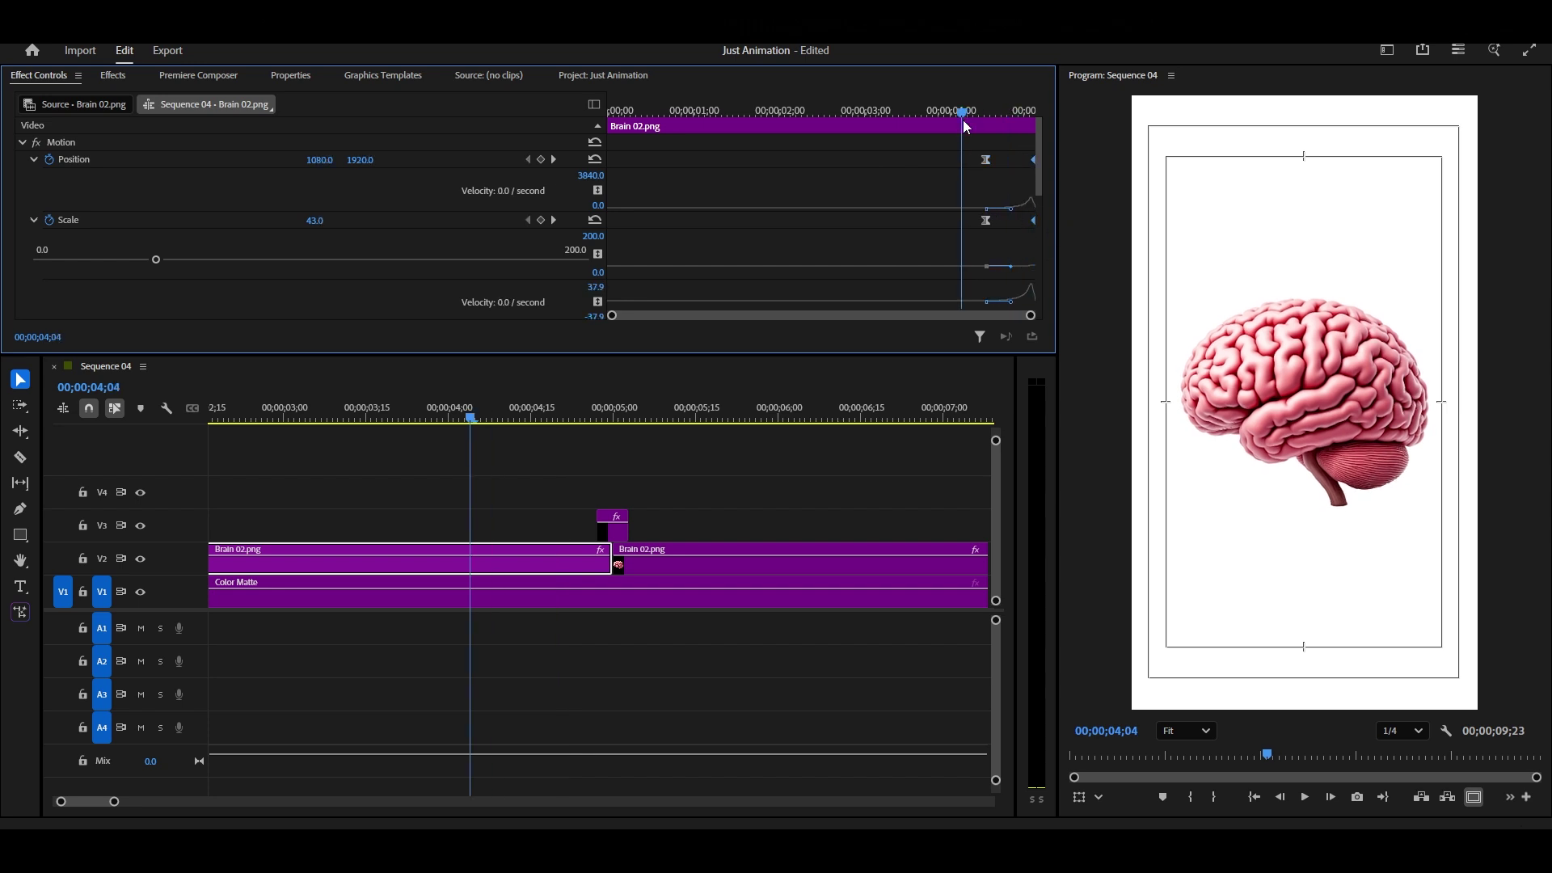
key(space)
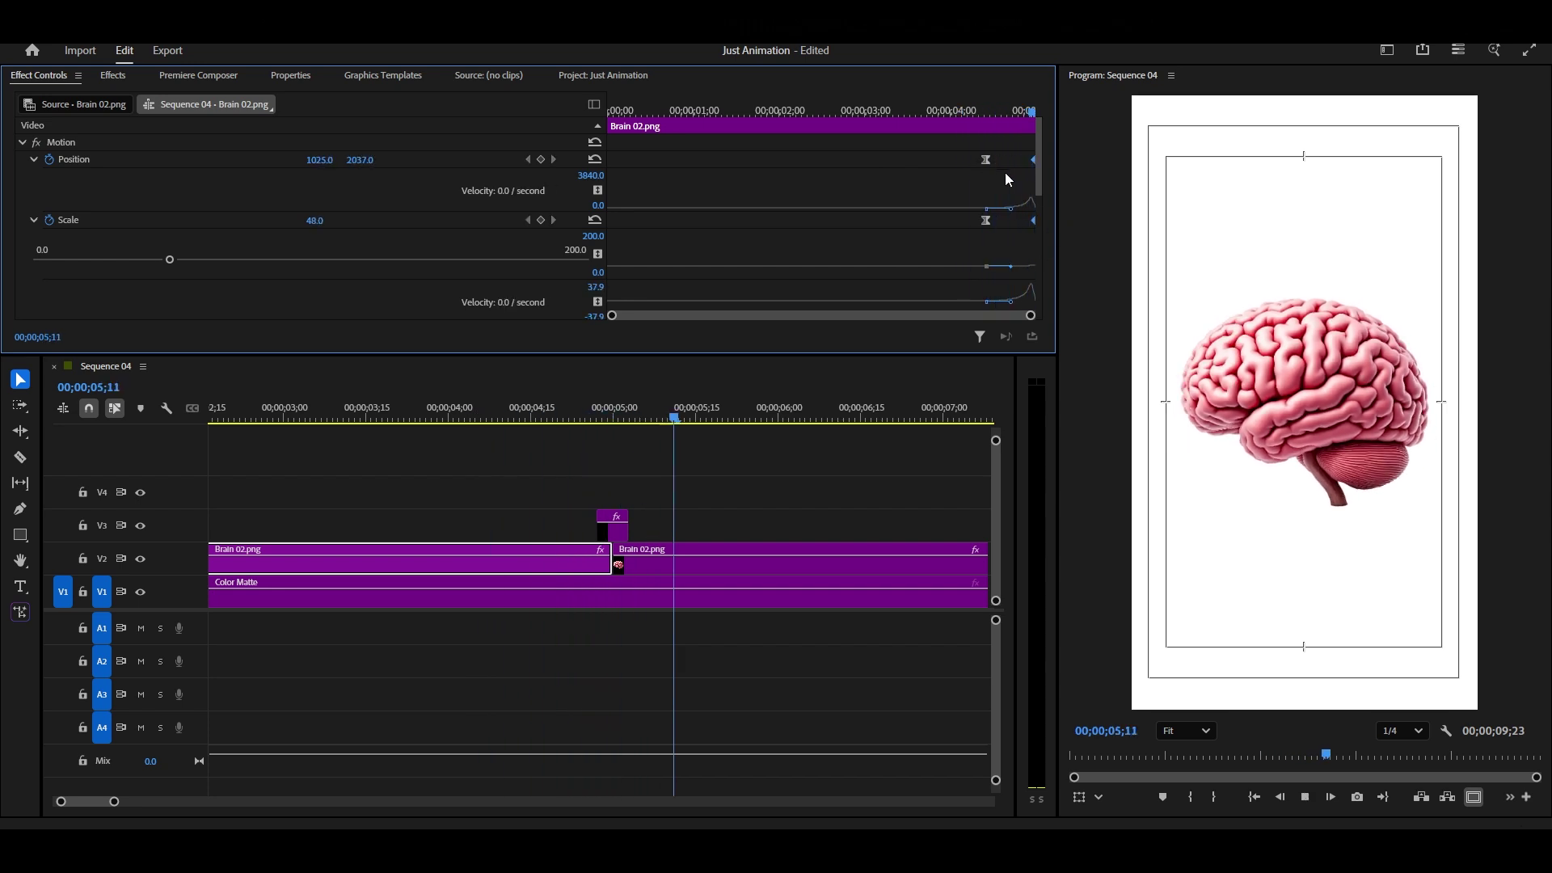
Enlarge the second brain clip to scale 61.9, move it to position 696.4, 2880.0, and keyframe both at 00;00;05;20.
click(769, 521)
click(736, 550)
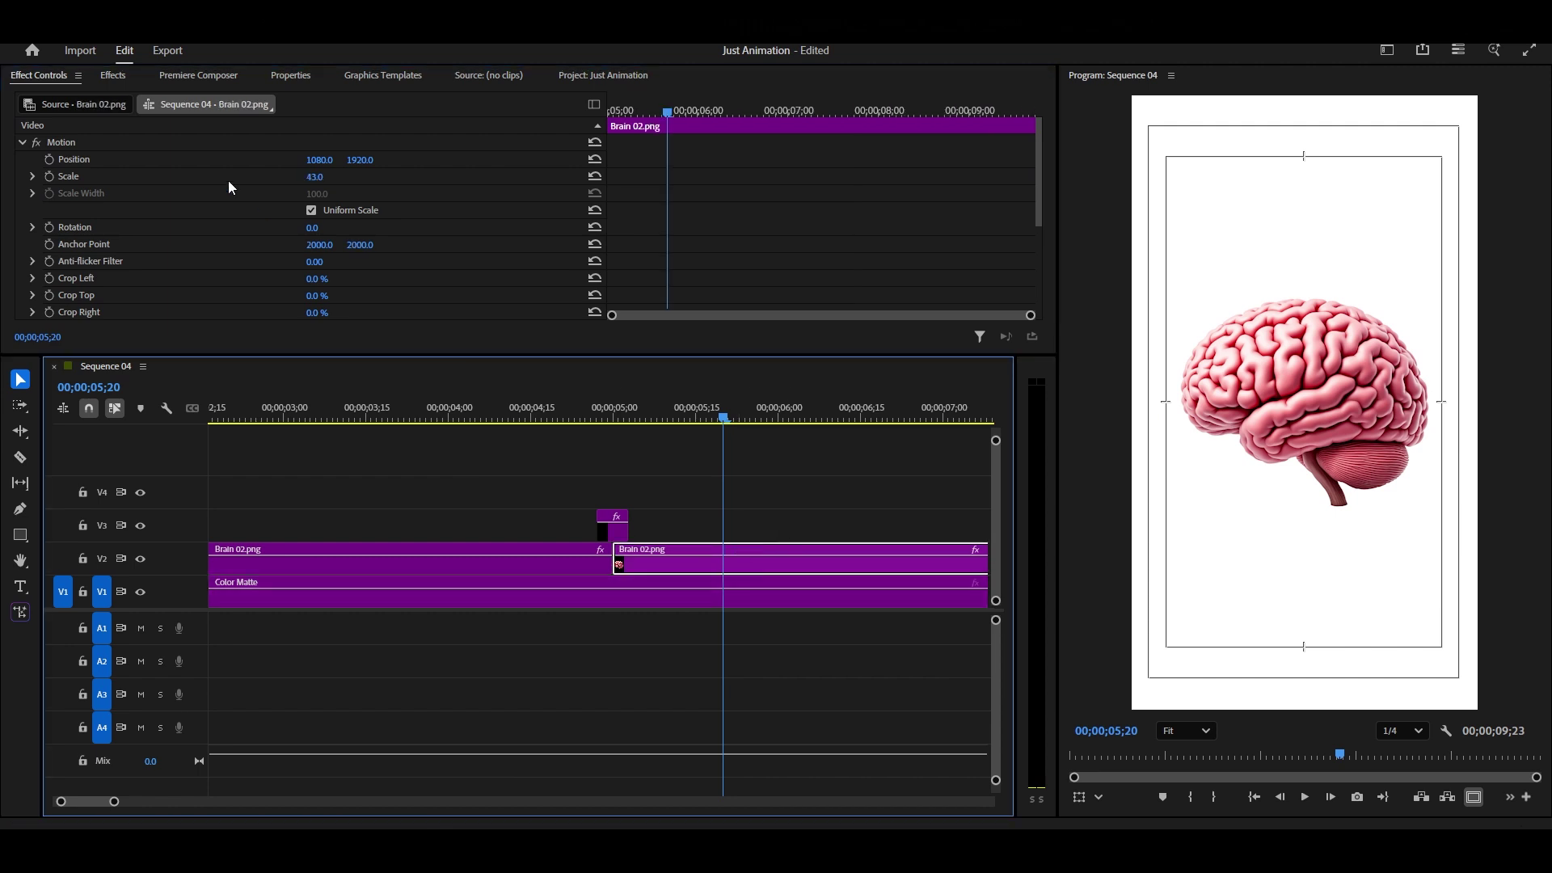
click(71, 141)
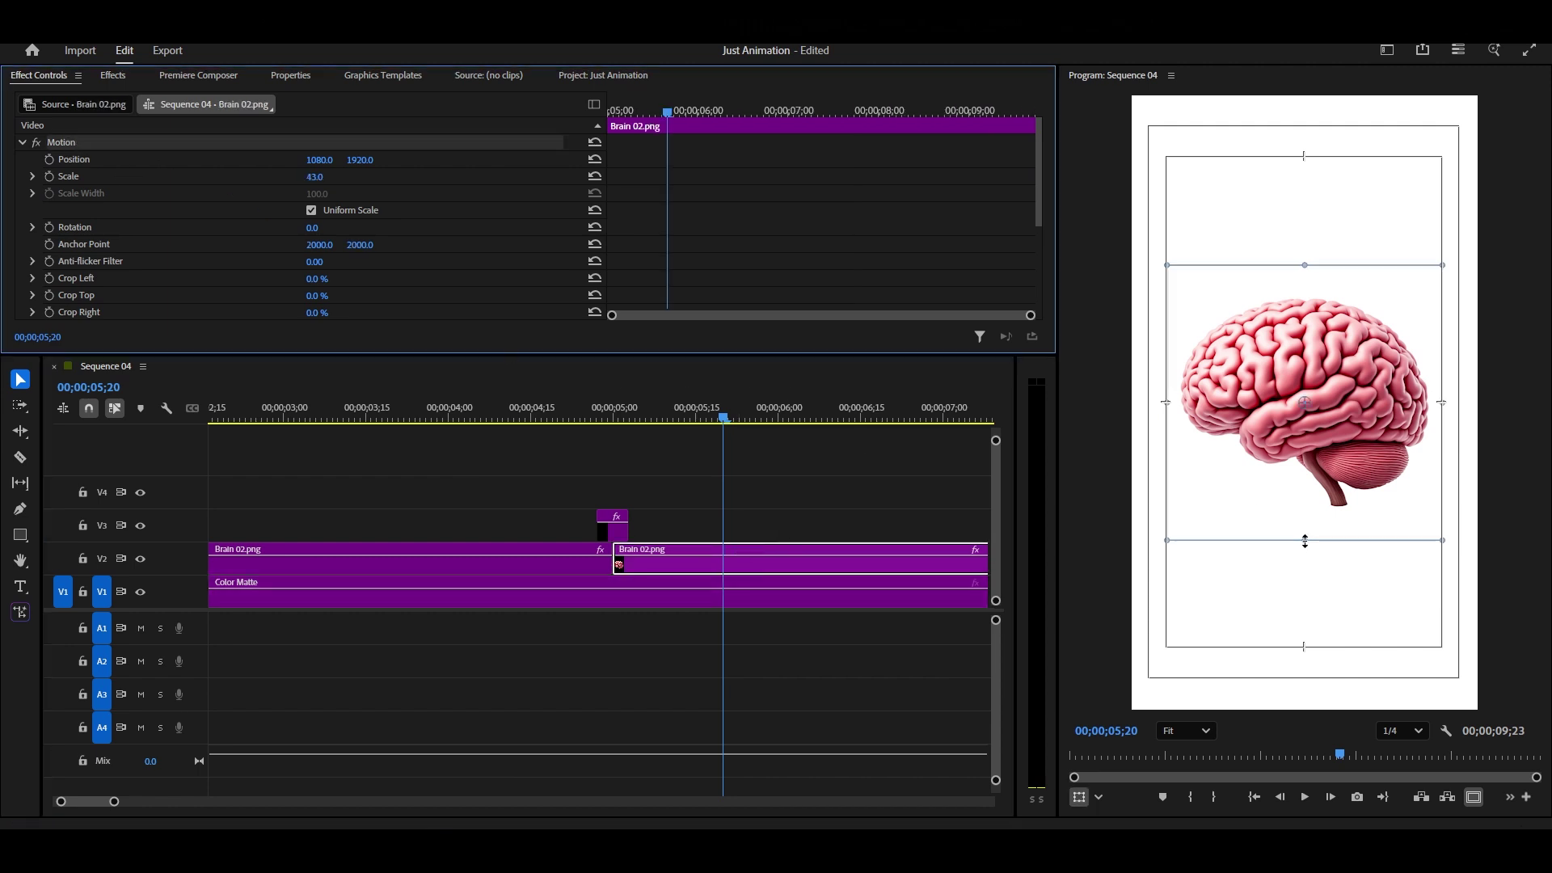
drag(1304, 543, 1312, 585)
drag(1324, 474, 1271, 589)
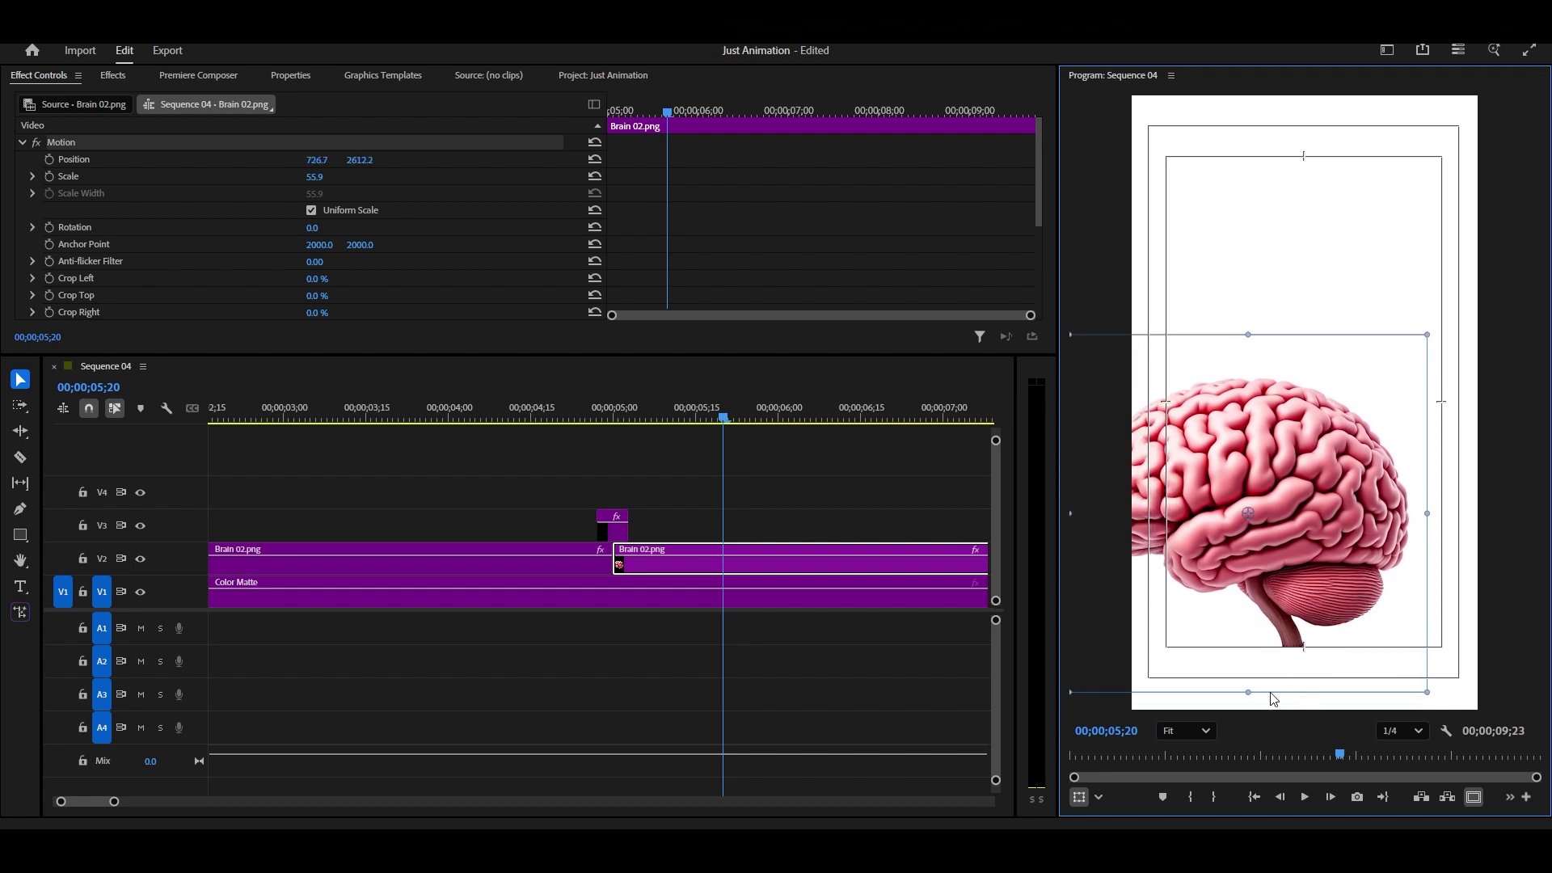
drag(1249, 693, 1271, 704)
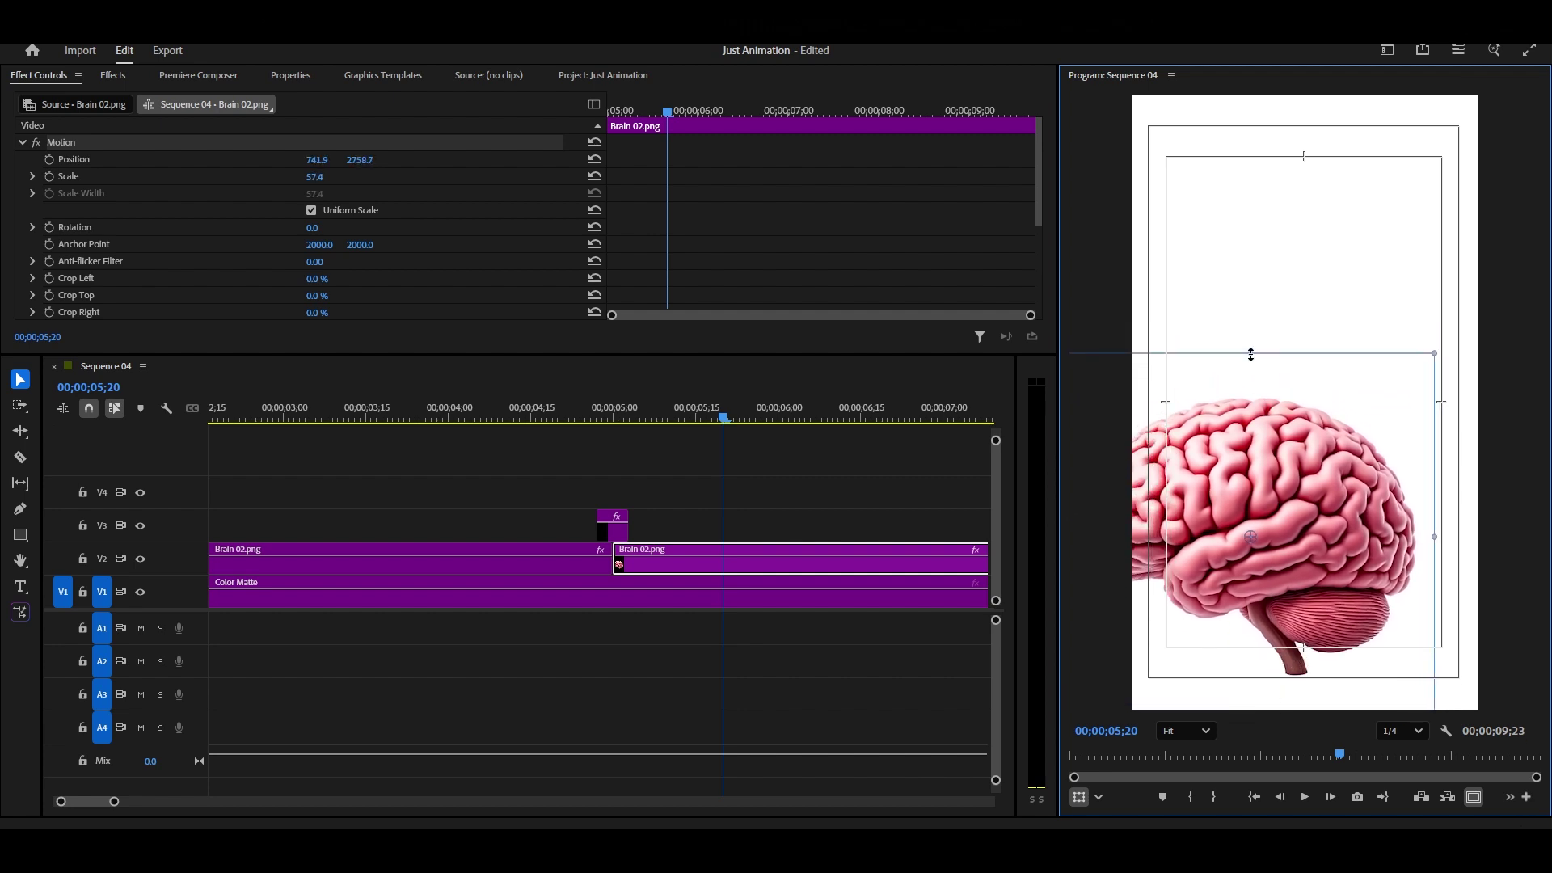
drag(1251, 354, 1251, 338)
drag(1271, 398, 1264, 417)
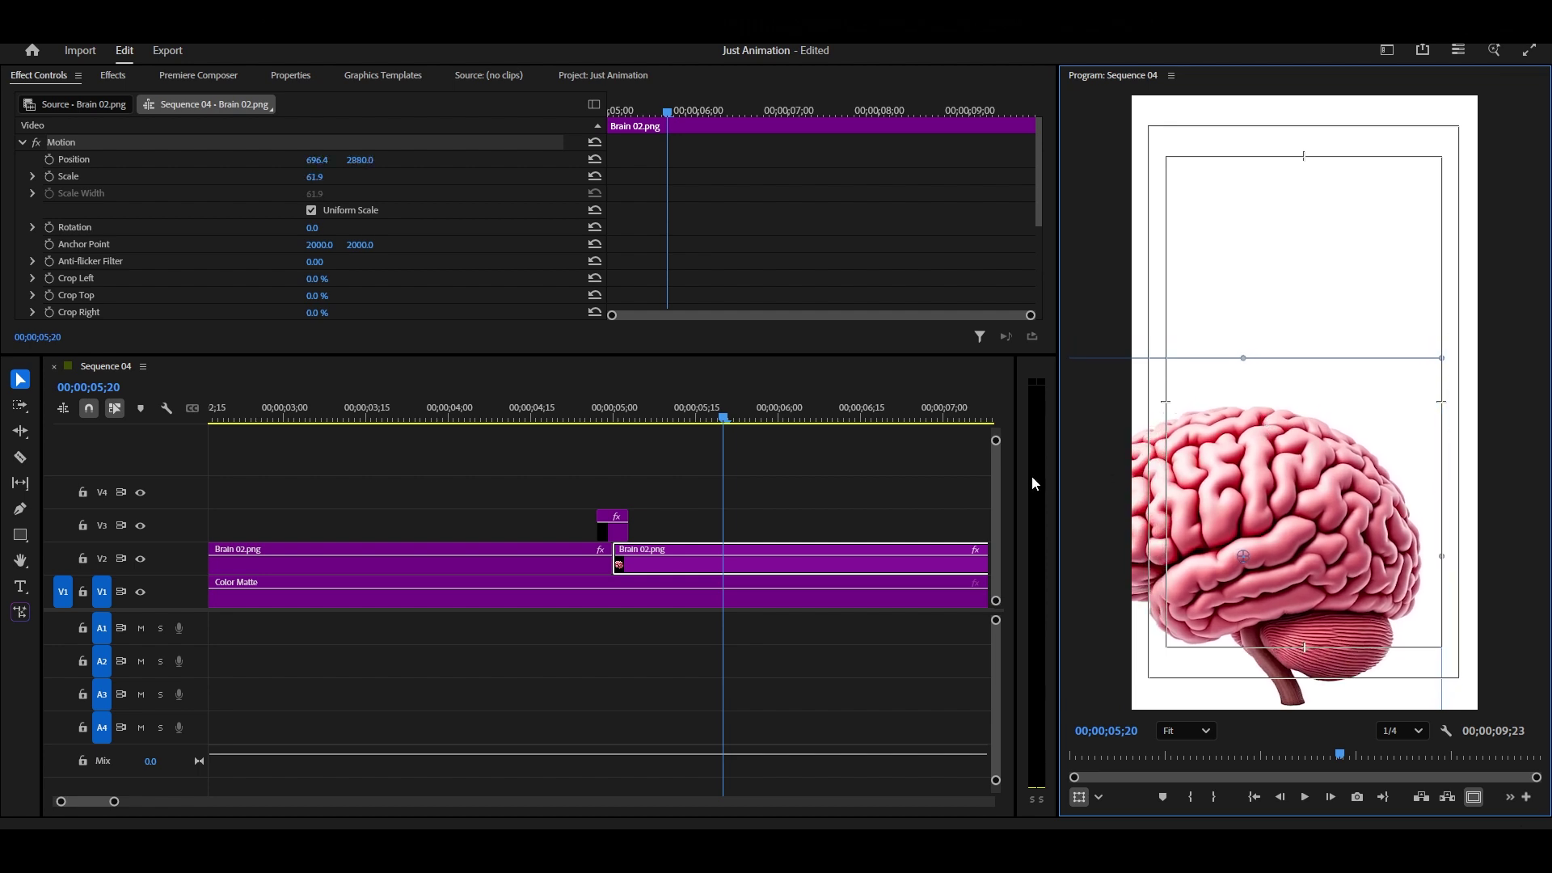
click(49, 176)
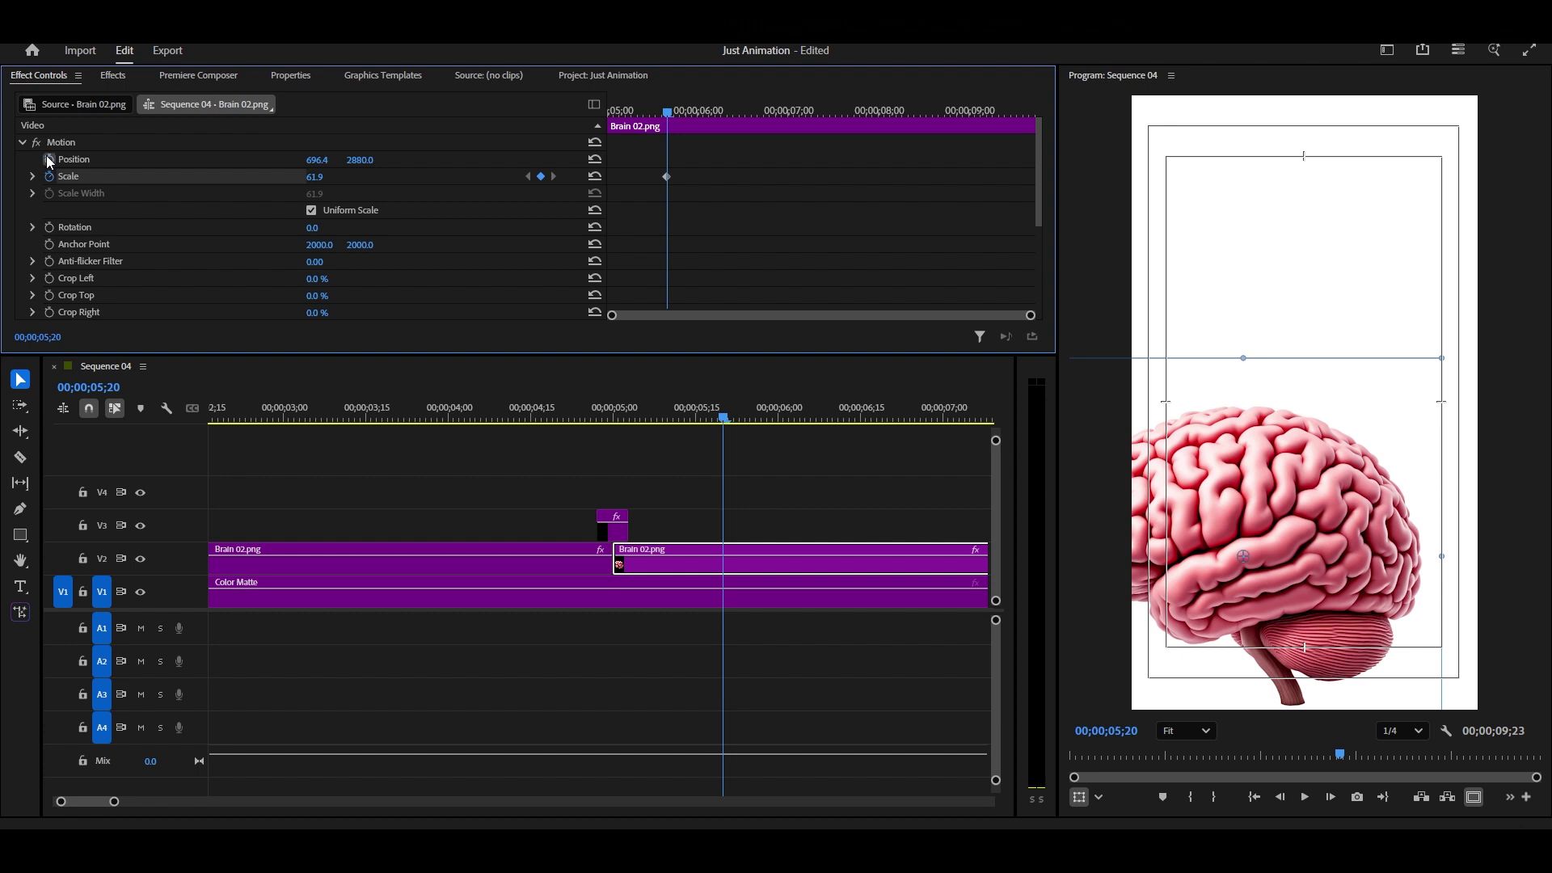
click(49, 159)
Keyframe the second brain clip at 00;00;05;06 with scale 58.9 and position 762.1, 2768.8.
drag(642, 106, 626, 108)
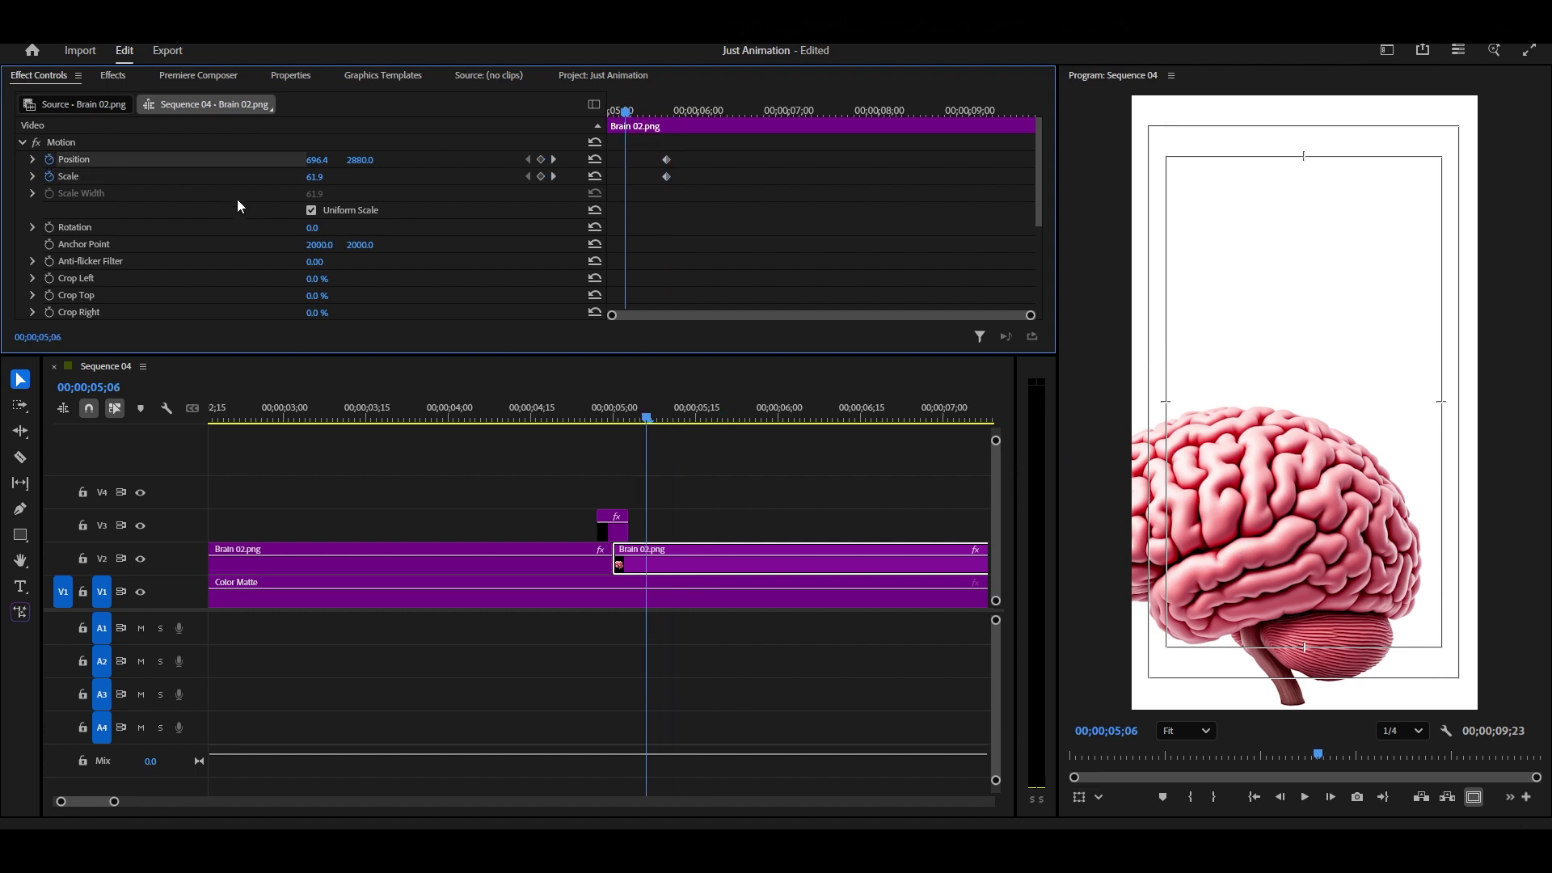
click(94, 149)
drag(1244, 358, 1244, 364)
drag(1278, 468, 1283, 449)
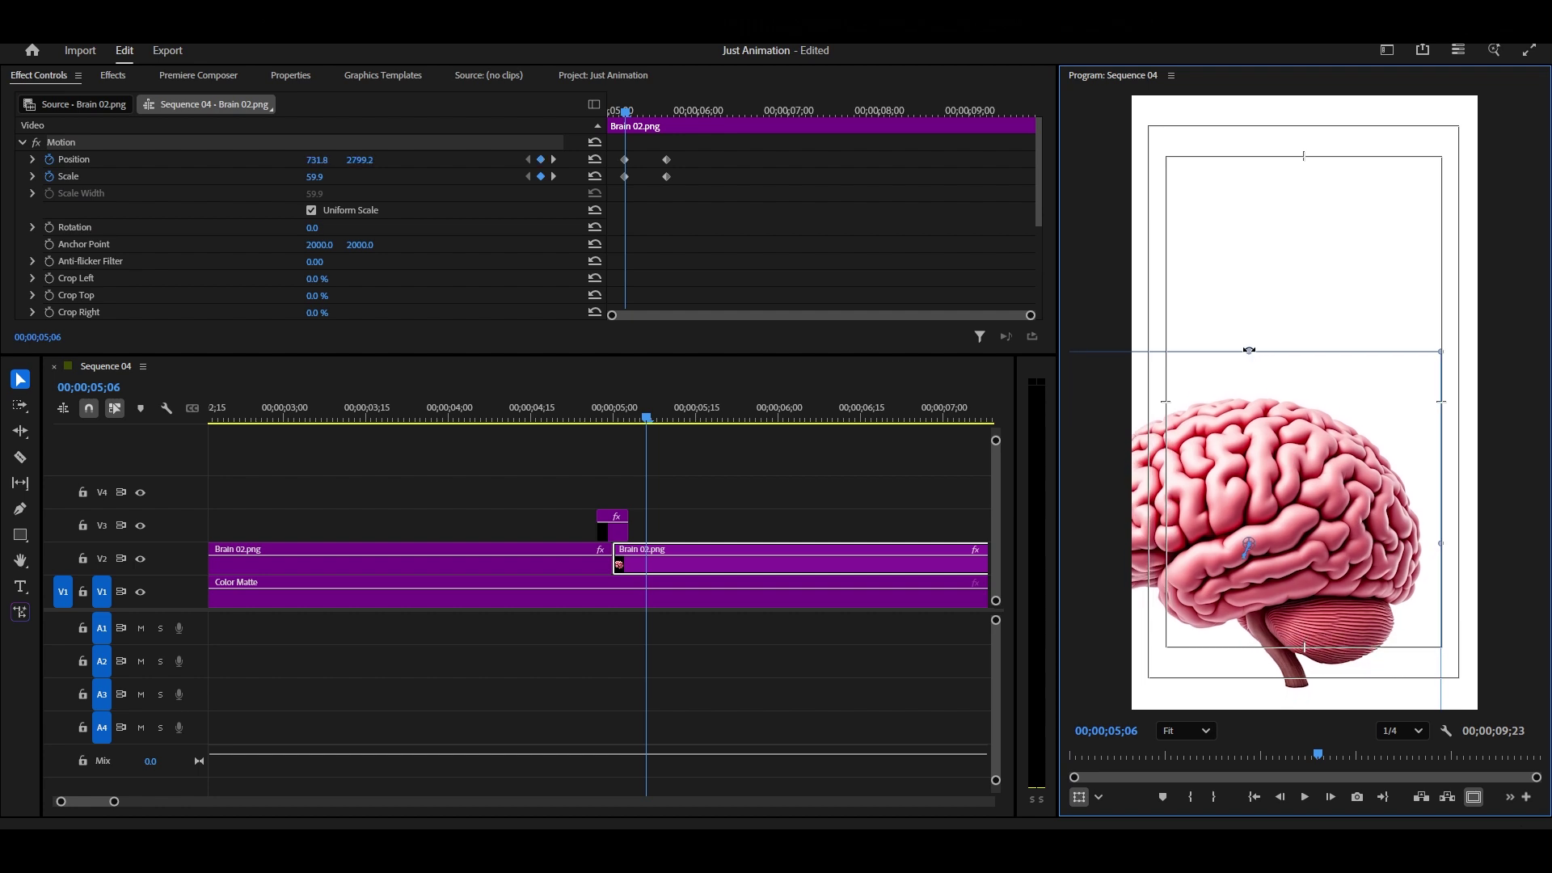
drag(1250, 351, 1250, 355)
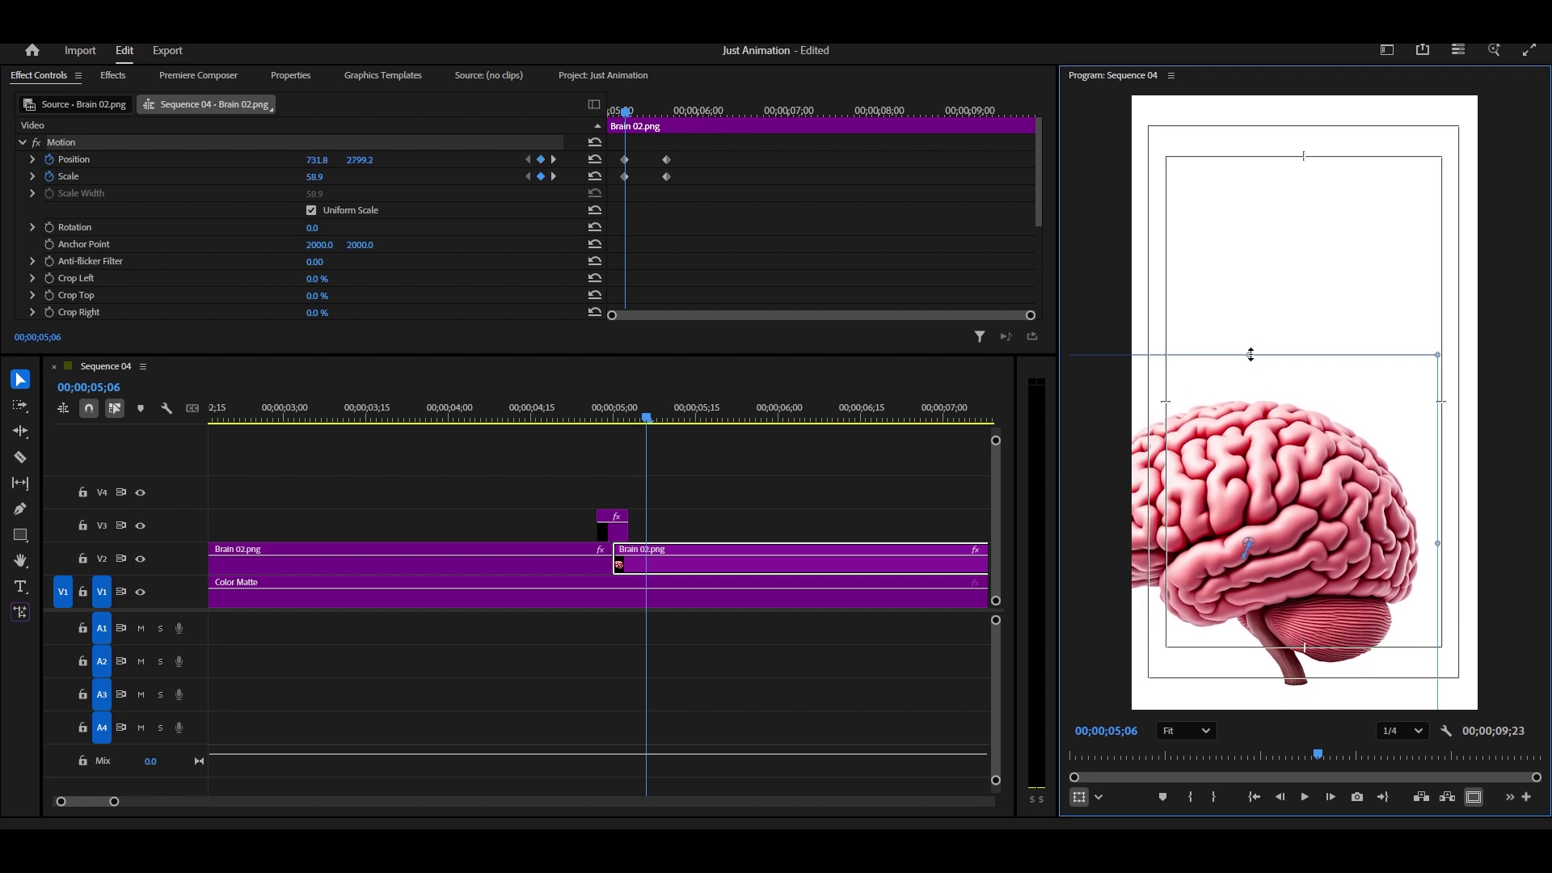
drag(1272, 419, 1277, 414)
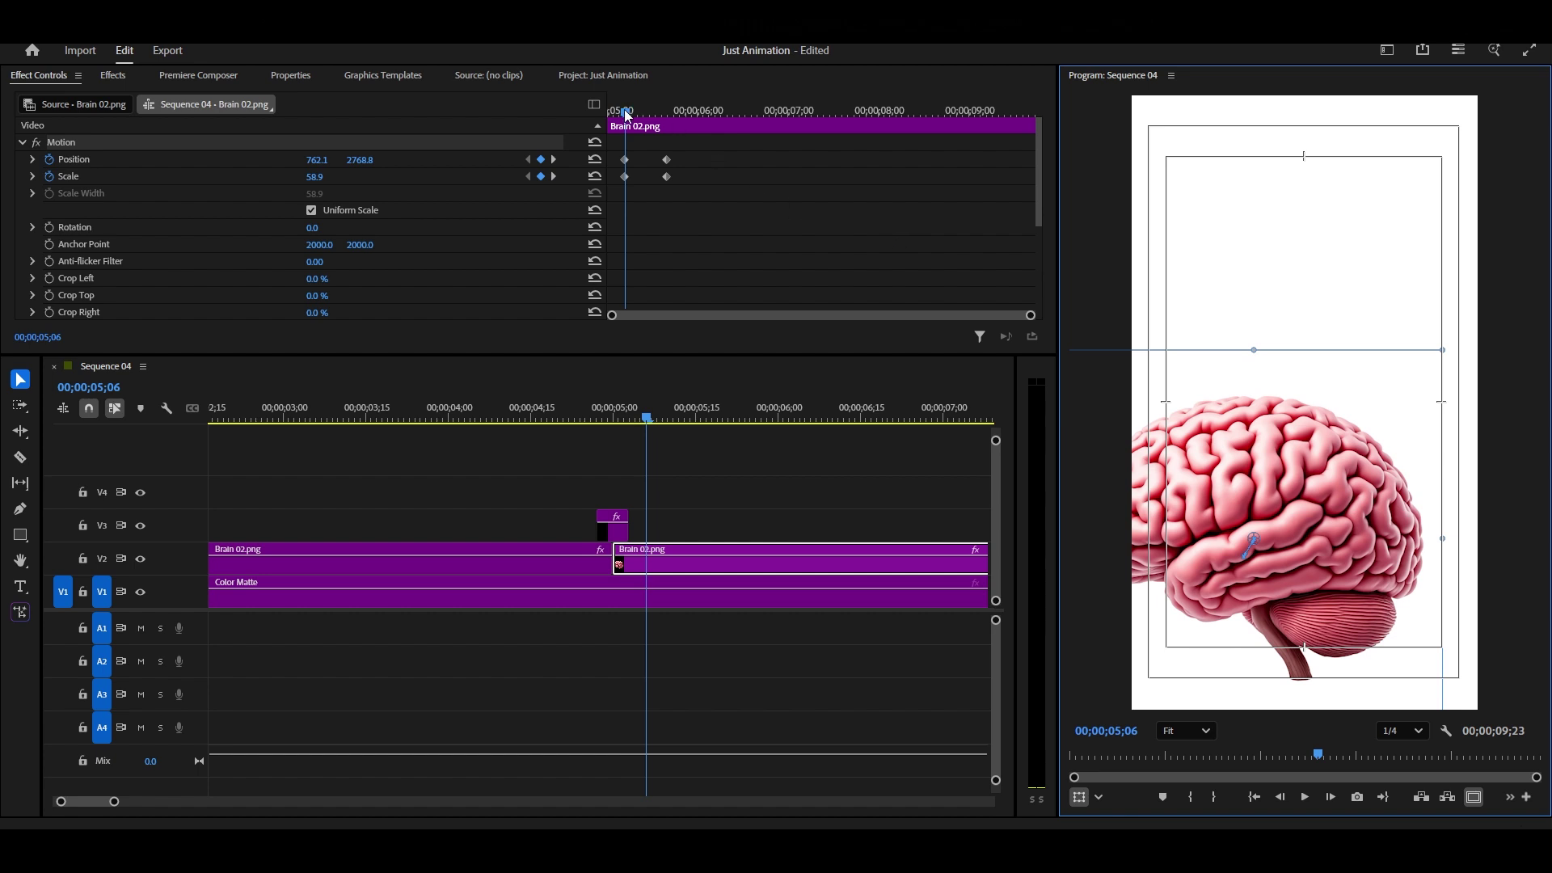
Apply Ease In to the second brain clip's ending position and scale keyframes.
drag(628, 115, 634, 154)
drag(730, 149, 647, 192)
right_click(668, 179)
mouse_move(783, 319)
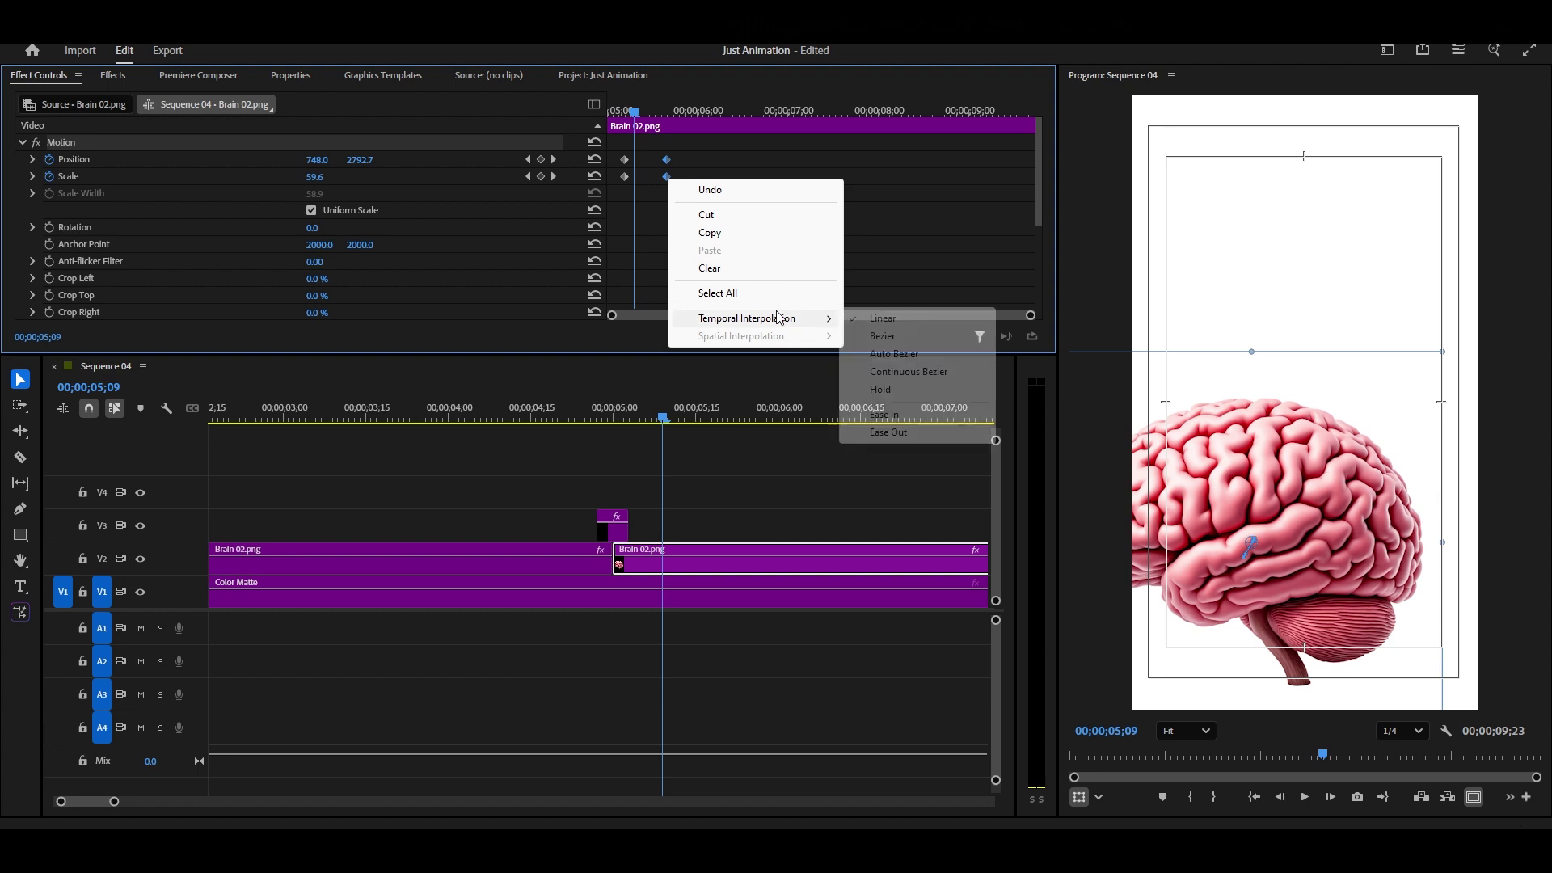
click(914, 416)
Lengthen the ease-in curves of the second brain clip's ending scale and position keyframes in their velocity graphs.
click(32, 177)
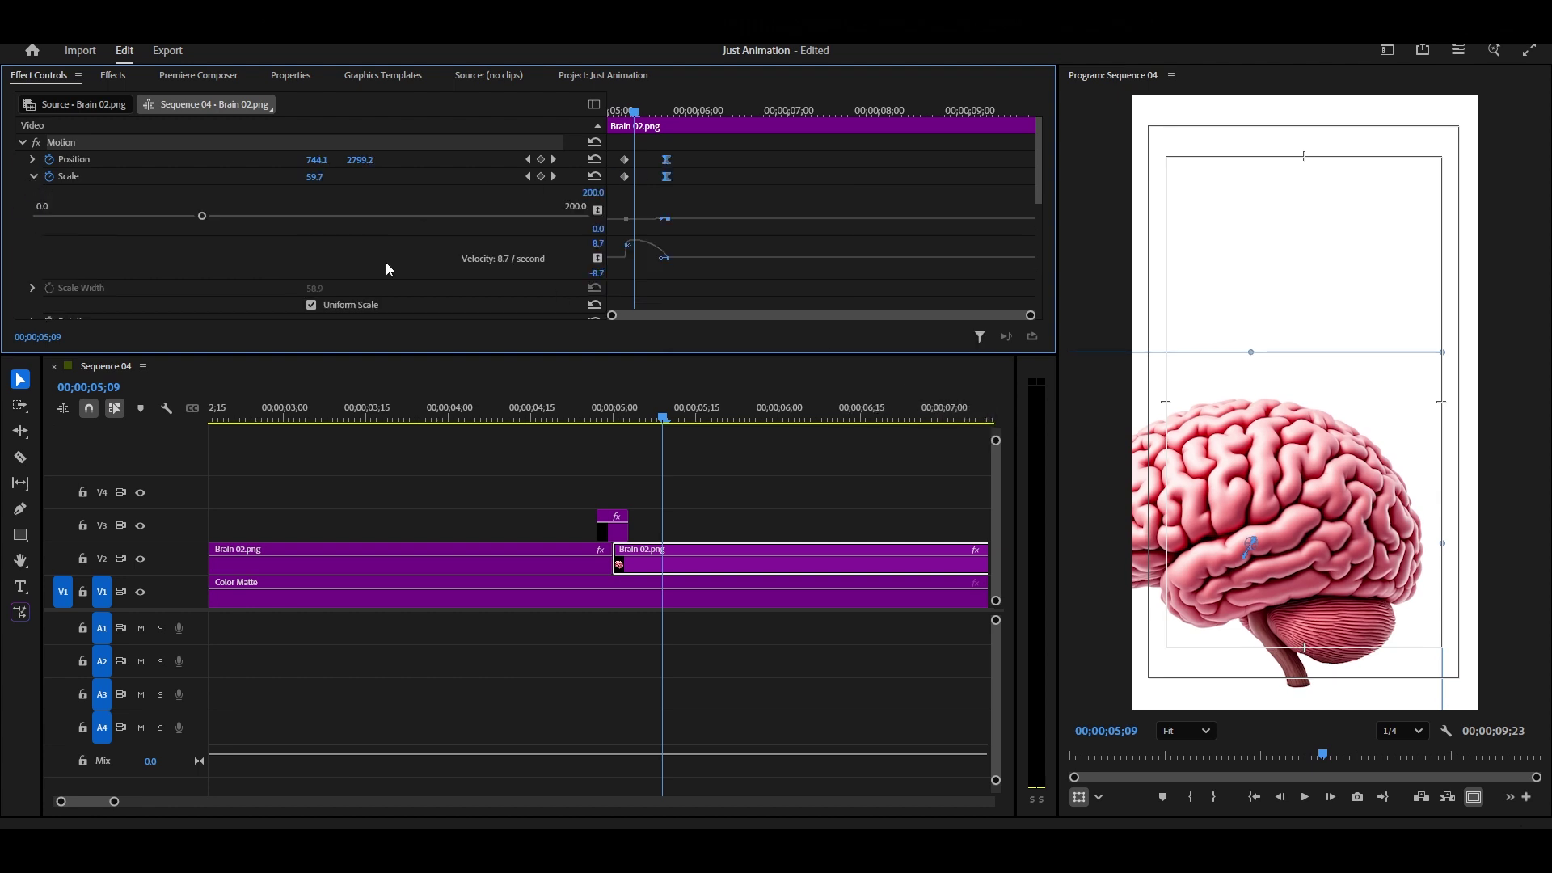
drag(663, 263, 646, 258)
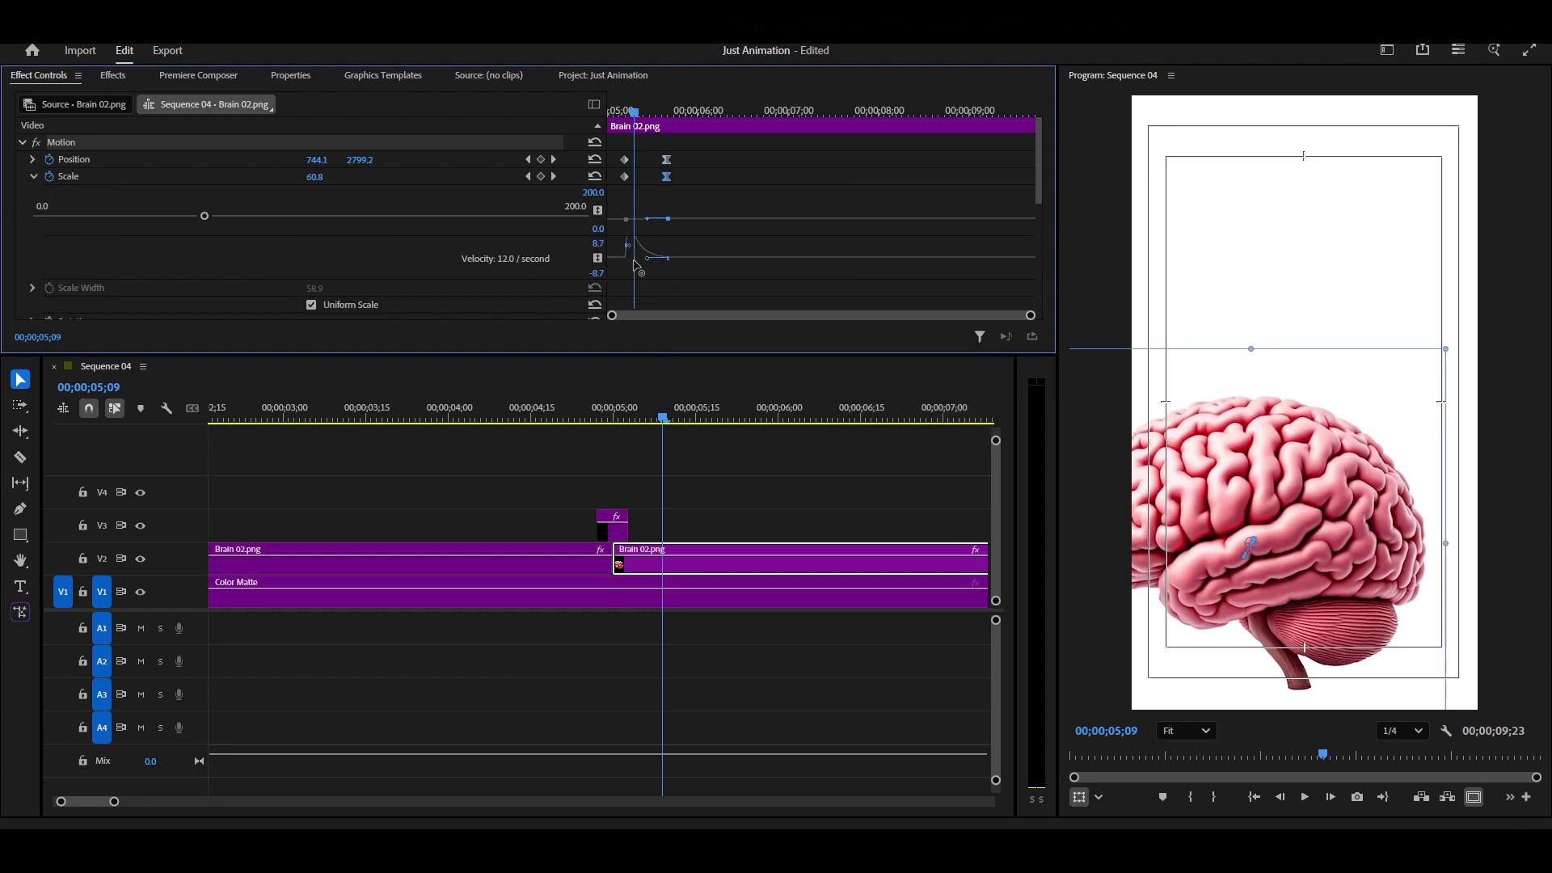
click(667, 160)
click(28, 158)
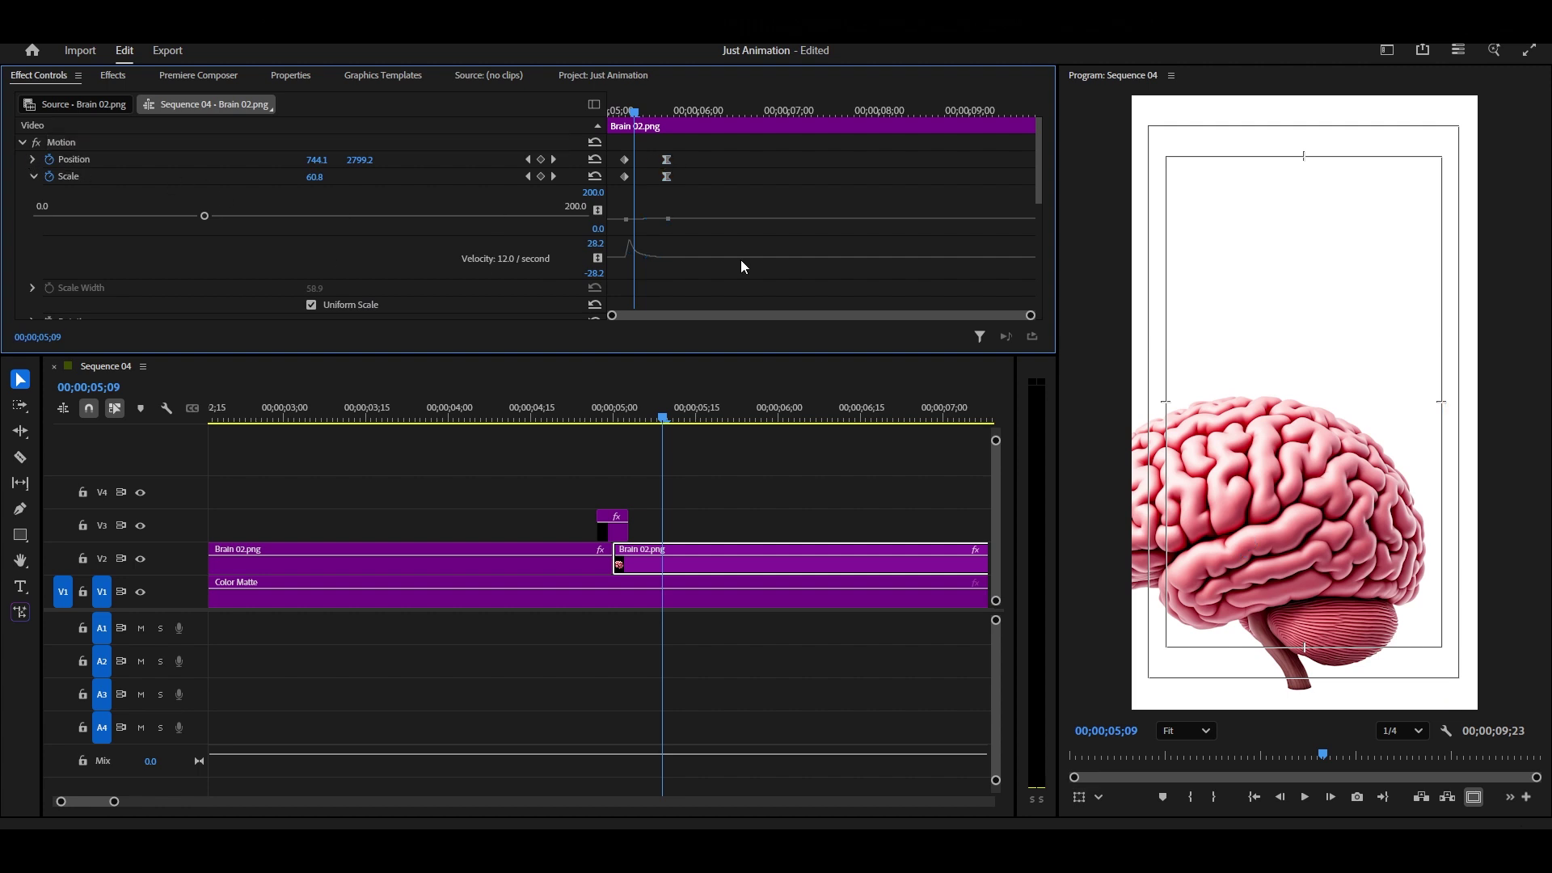
click(33, 159)
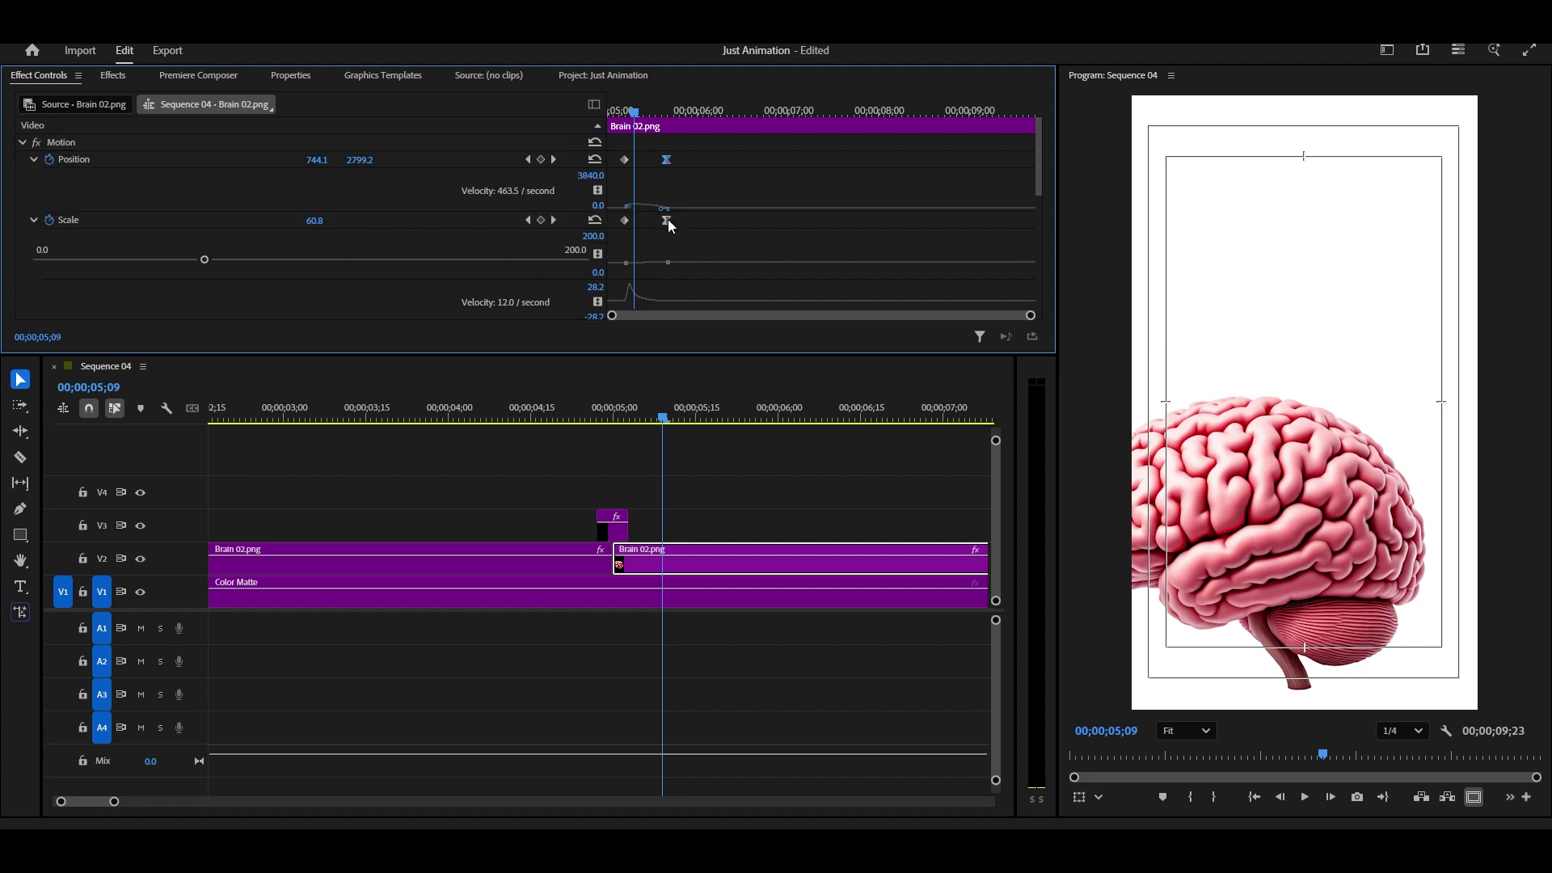
drag(664, 216, 647, 215)
Move the second brain clip's starting keyframes to the clip's start and the ending ones to 00;00;07;09, and play back from 00;00;03;27.
drag(642, 150, 560, 228)
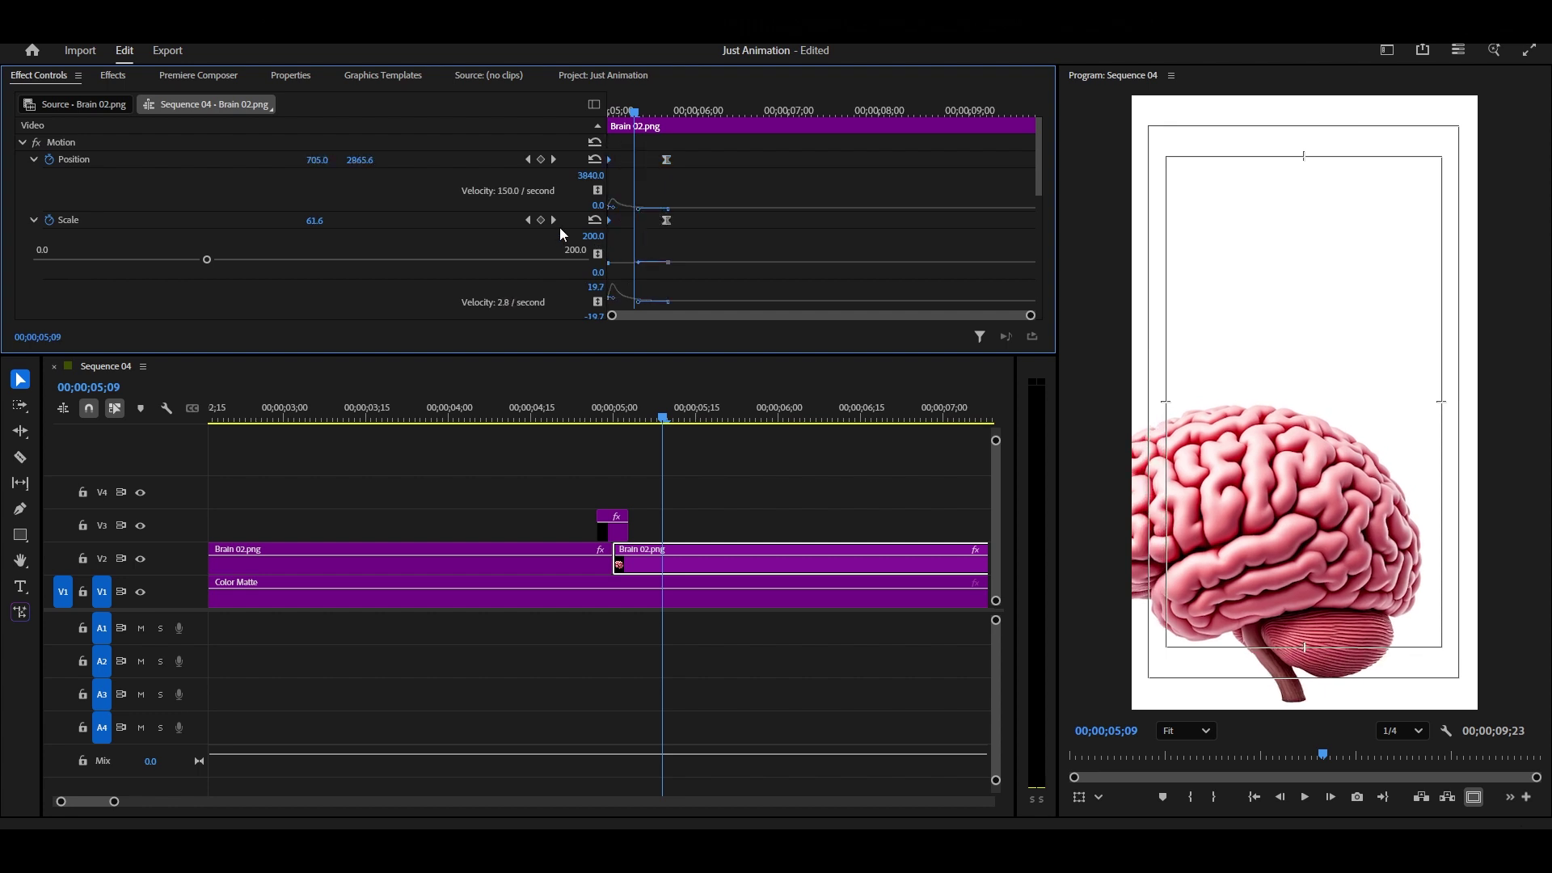
drag(669, 150, 814, 239)
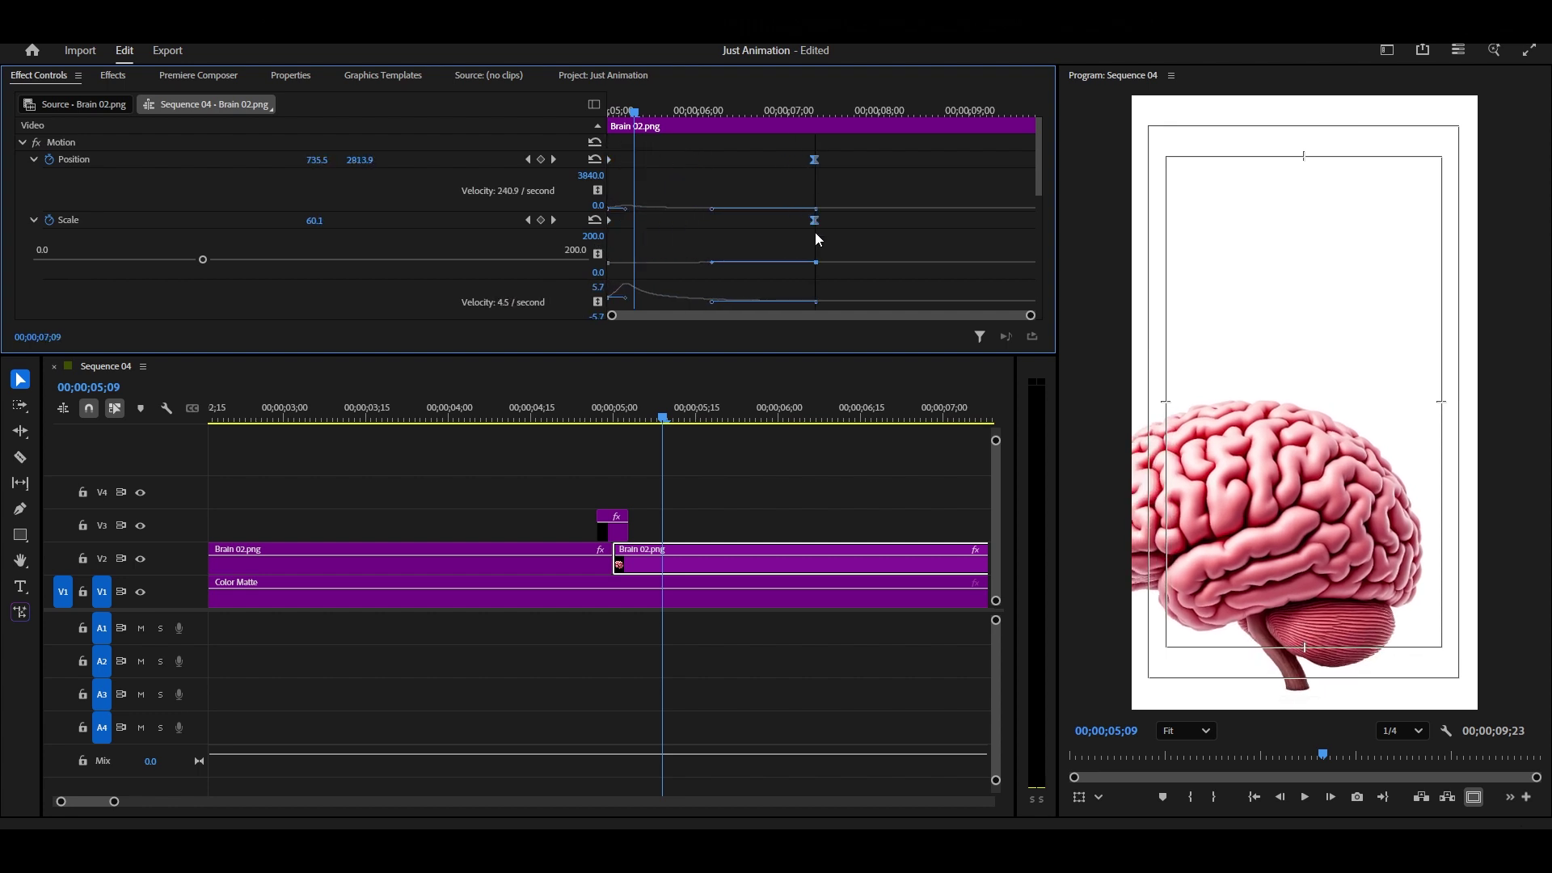
drag(544, 410, 432, 443)
click(751, 479)
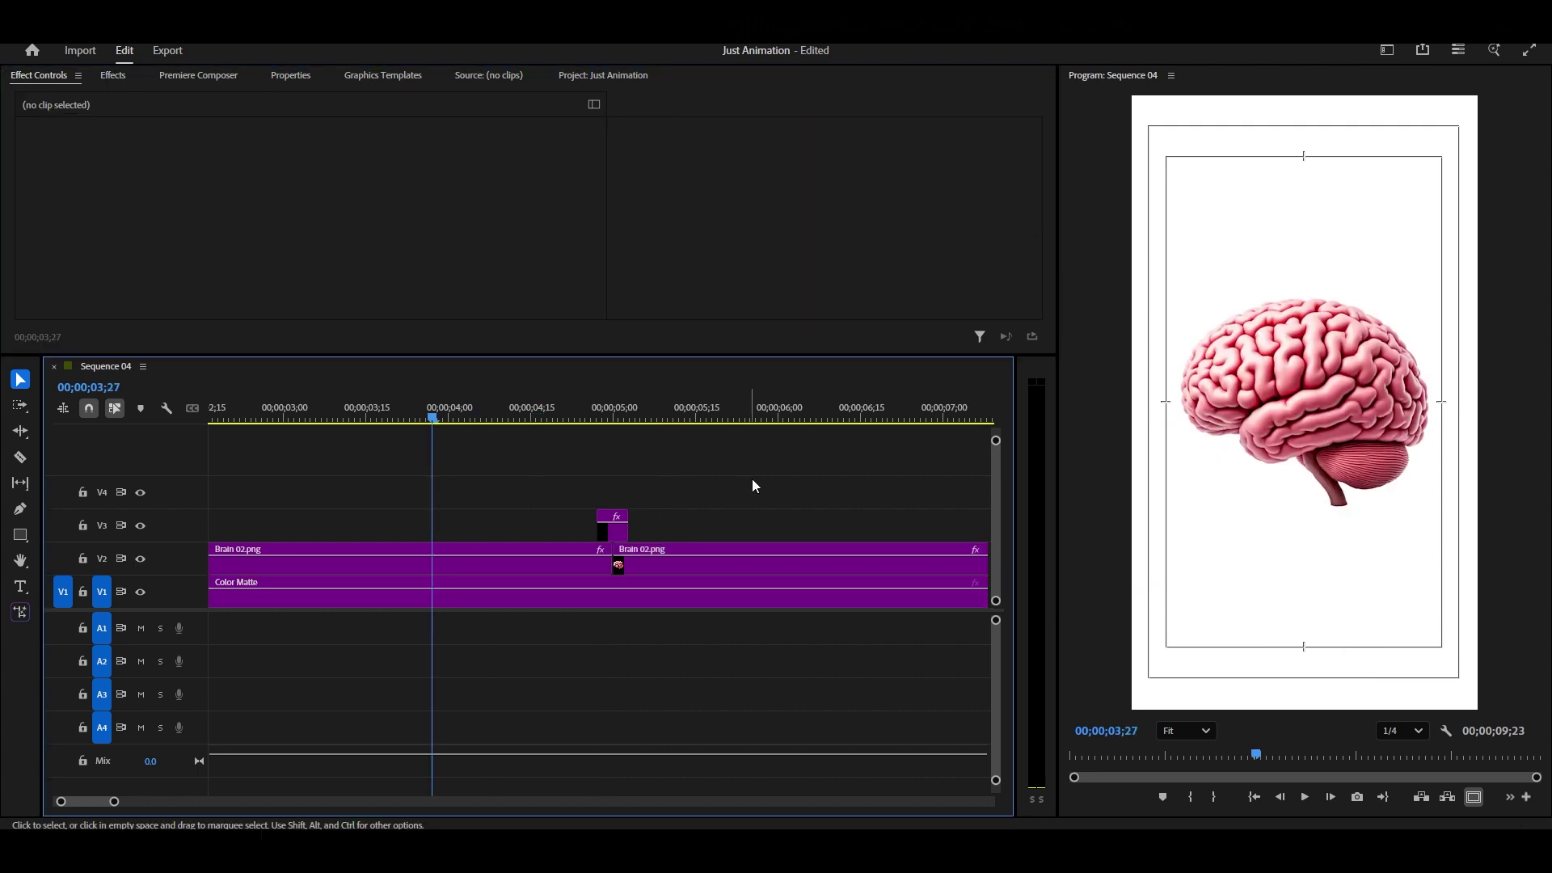
key(space)
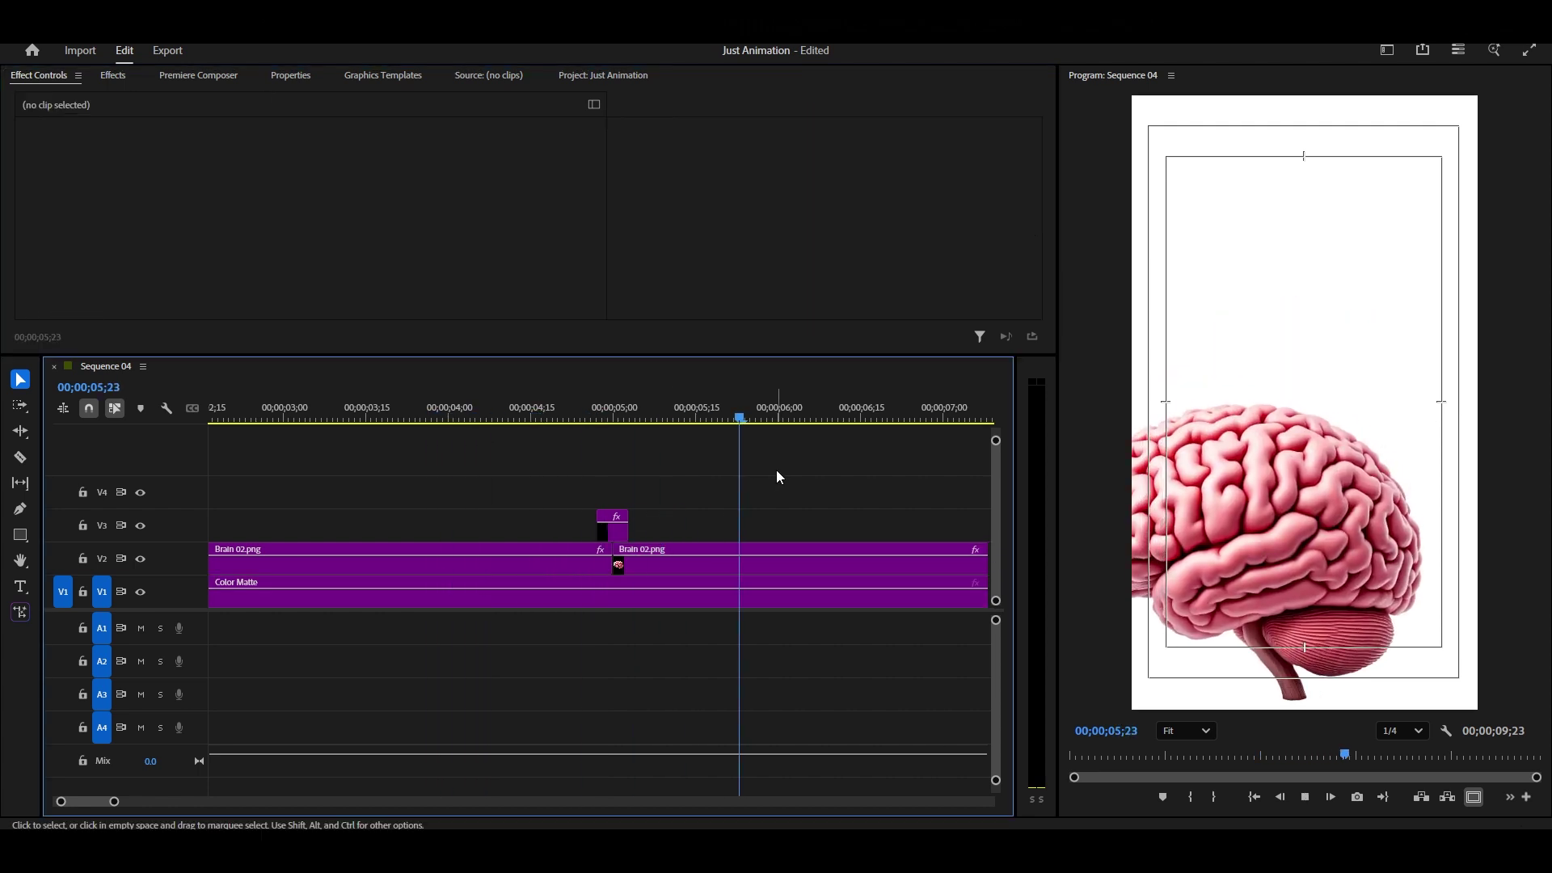
key(space)
Smooth the velocity curves of the second brain clip's starting position and scale keyframes and place both keyframes at 00;00;05;02.
click(693, 563)
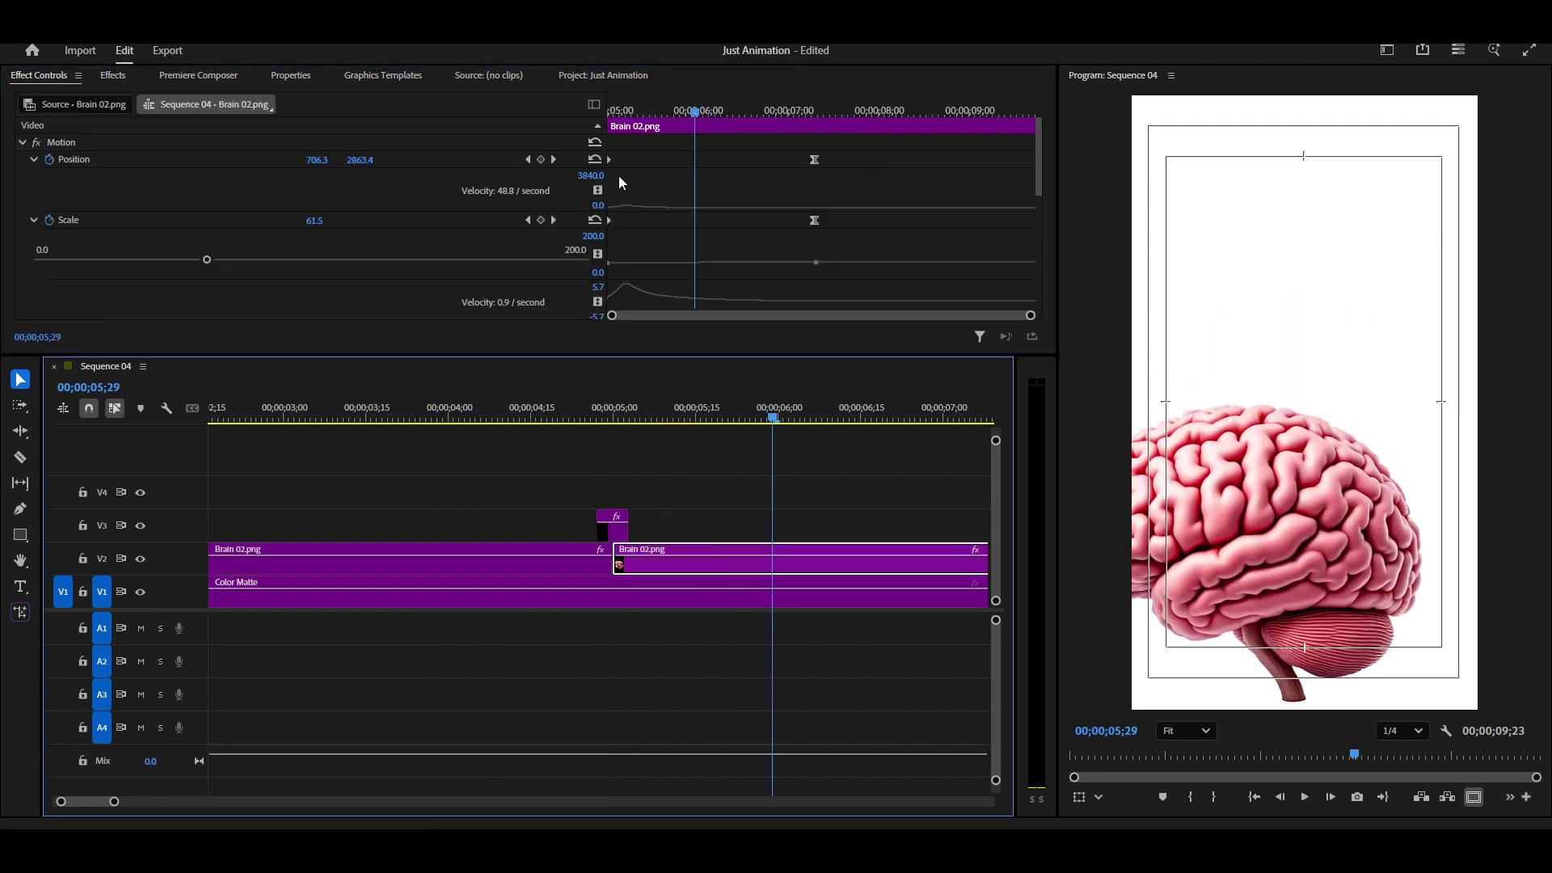
drag(607, 157, 630, 212)
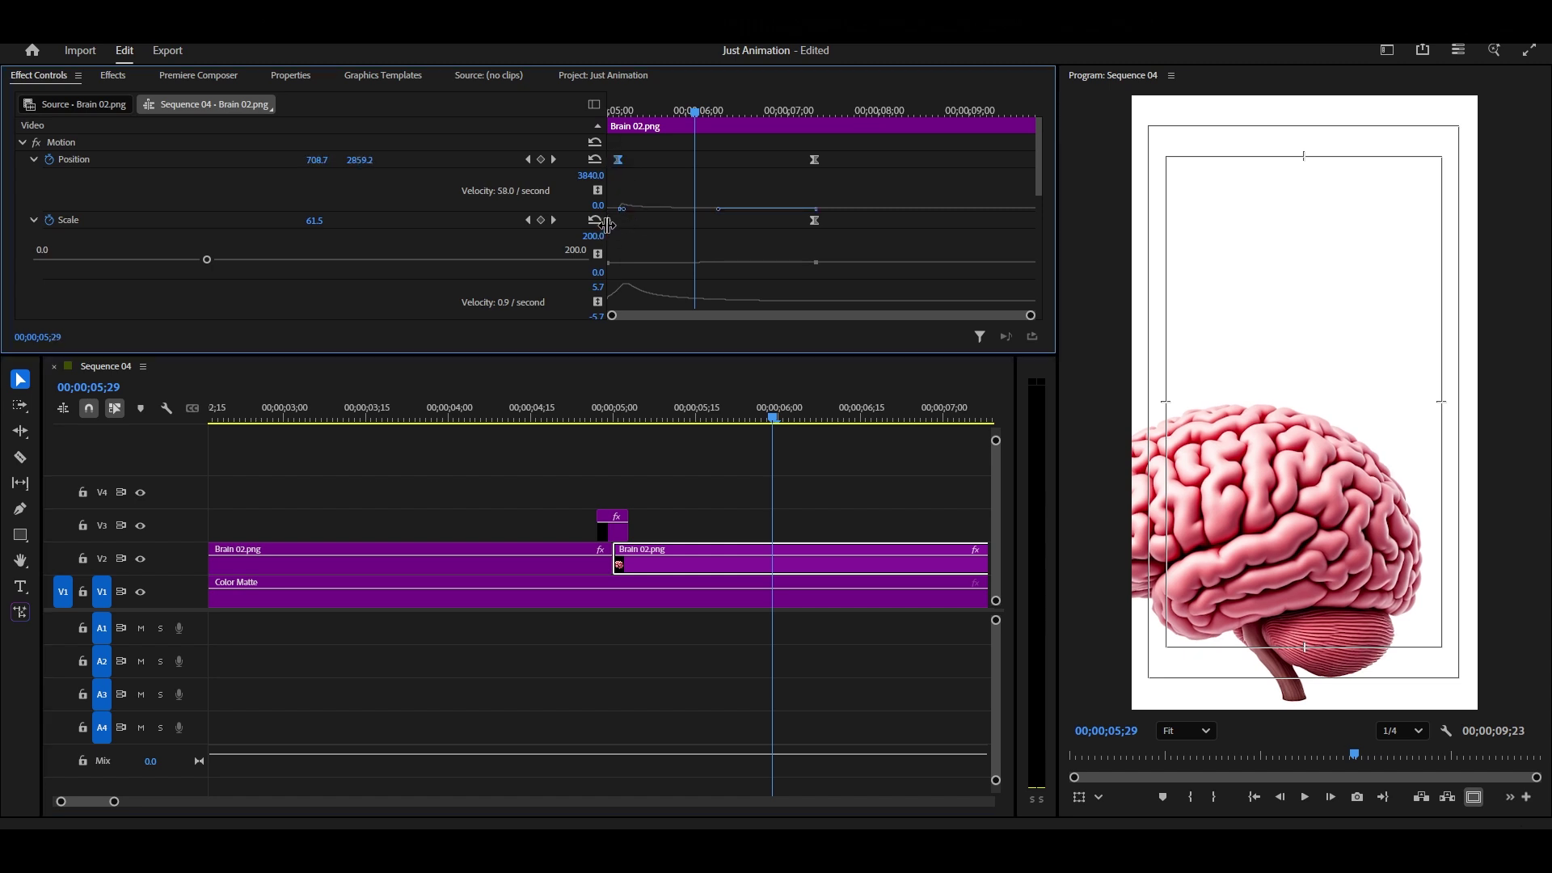
click(612, 220)
drag(613, 220, 618, 221)
drag(637, 298, 628, 297)
drag(647, 143, 612, 228)
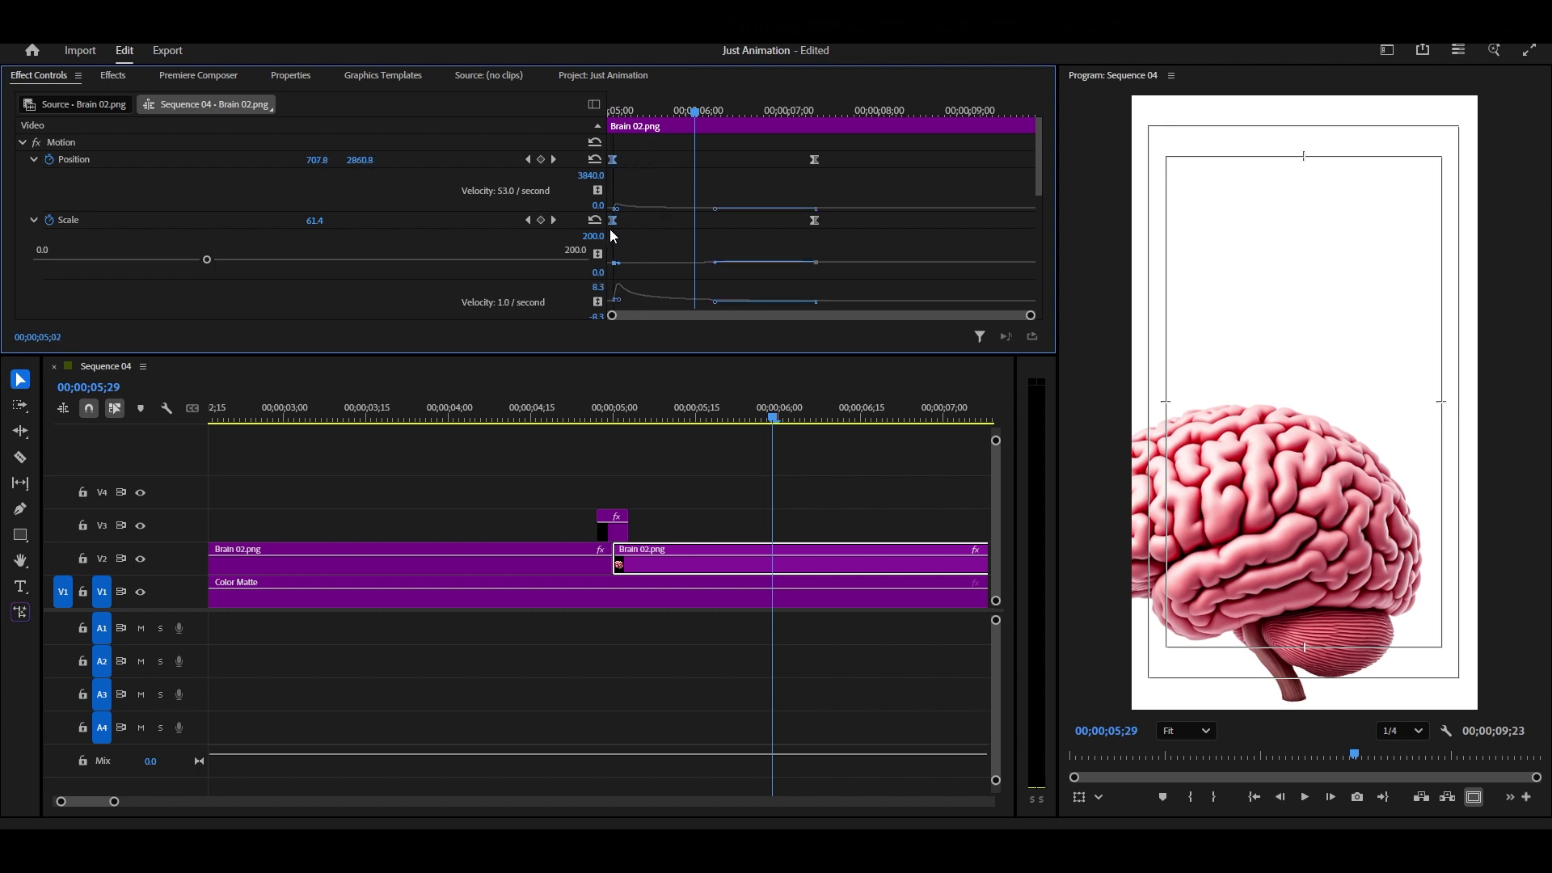
Smooth the velocity curves of the first brain clip's ending position and scale keyframes, shifting the keyframes slightly to reach their handles.
click(579, 412)
click(580, 559)
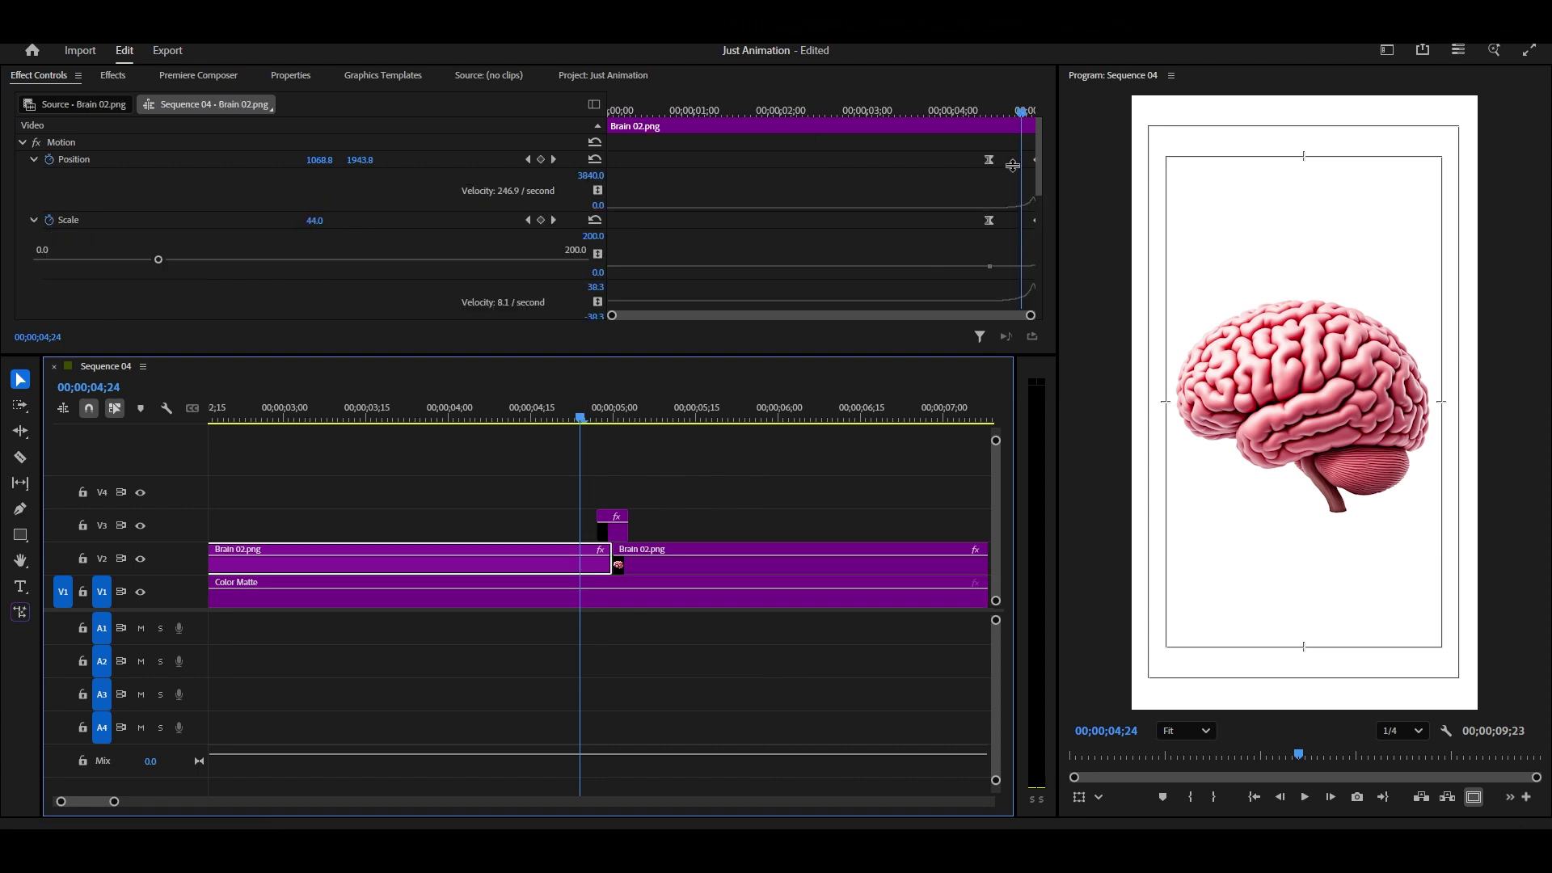
drag(1025, 150, 1030, 225)
drag(1031, 162, 1026, 162)
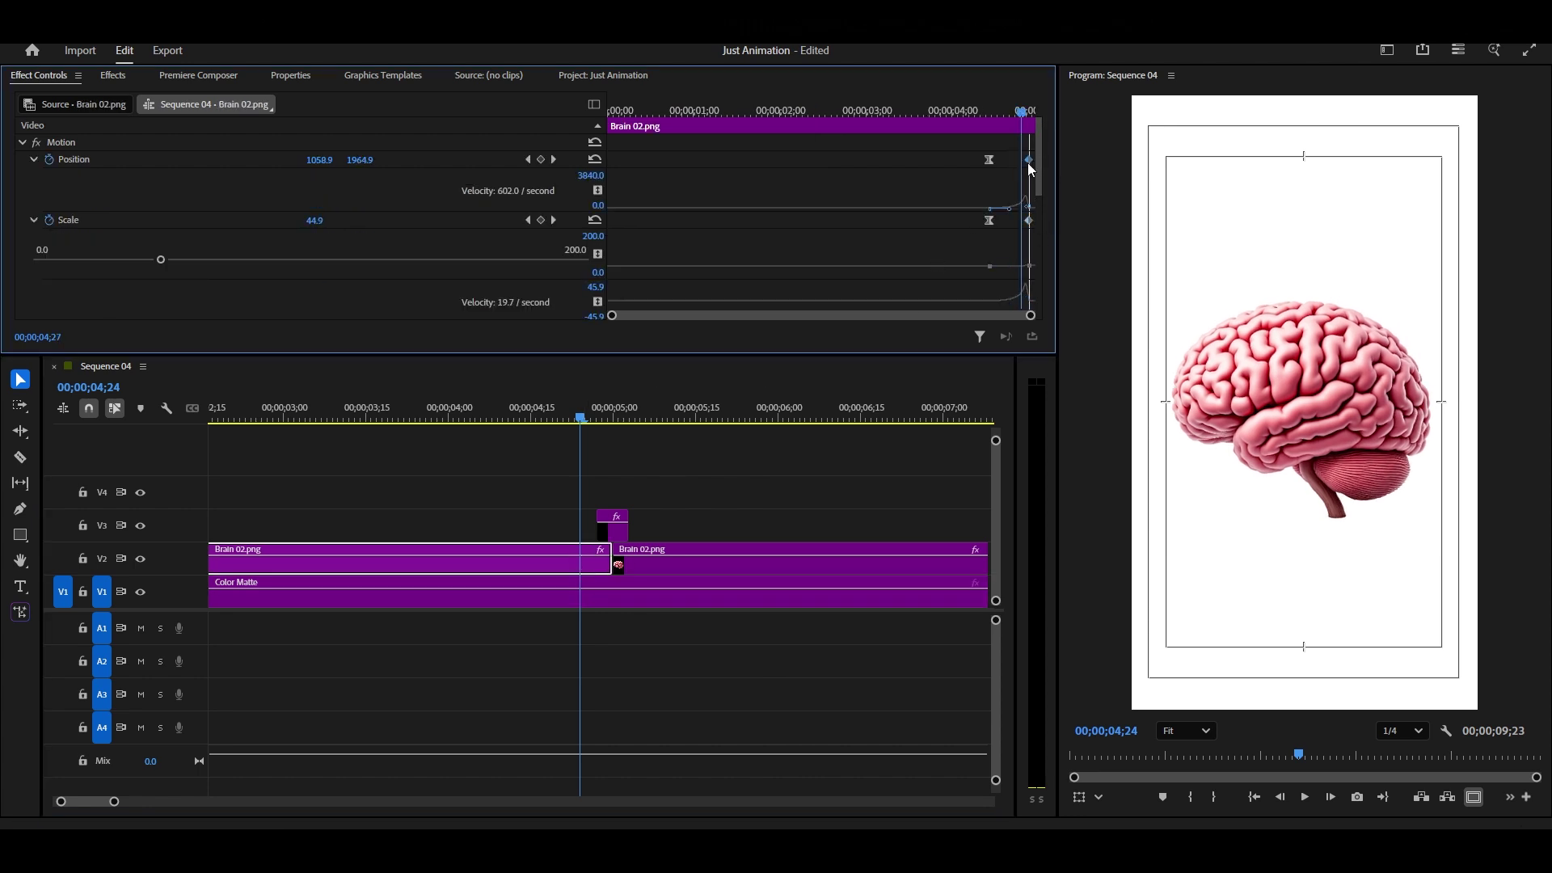
drag(1025, 209, 1031, 208)
click(1030, 219)
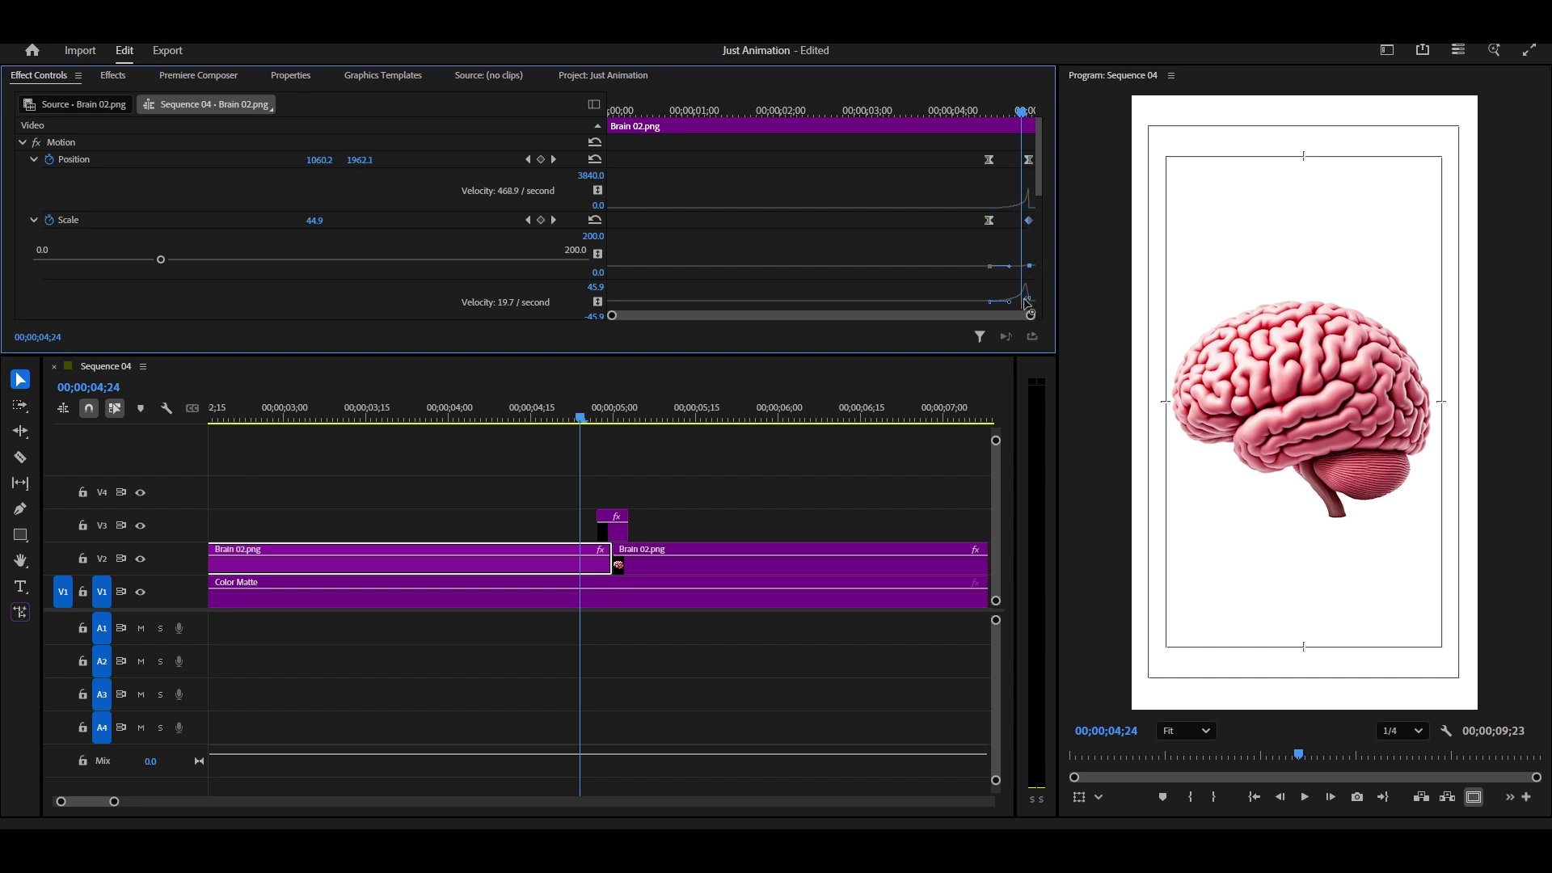
drag(1025, 300, 1030, 300)
Move the first brain clip's starting position and scale keyframes earlier and play back the transition.
drag(1015, 154, 961, 230)
click(468, 420)
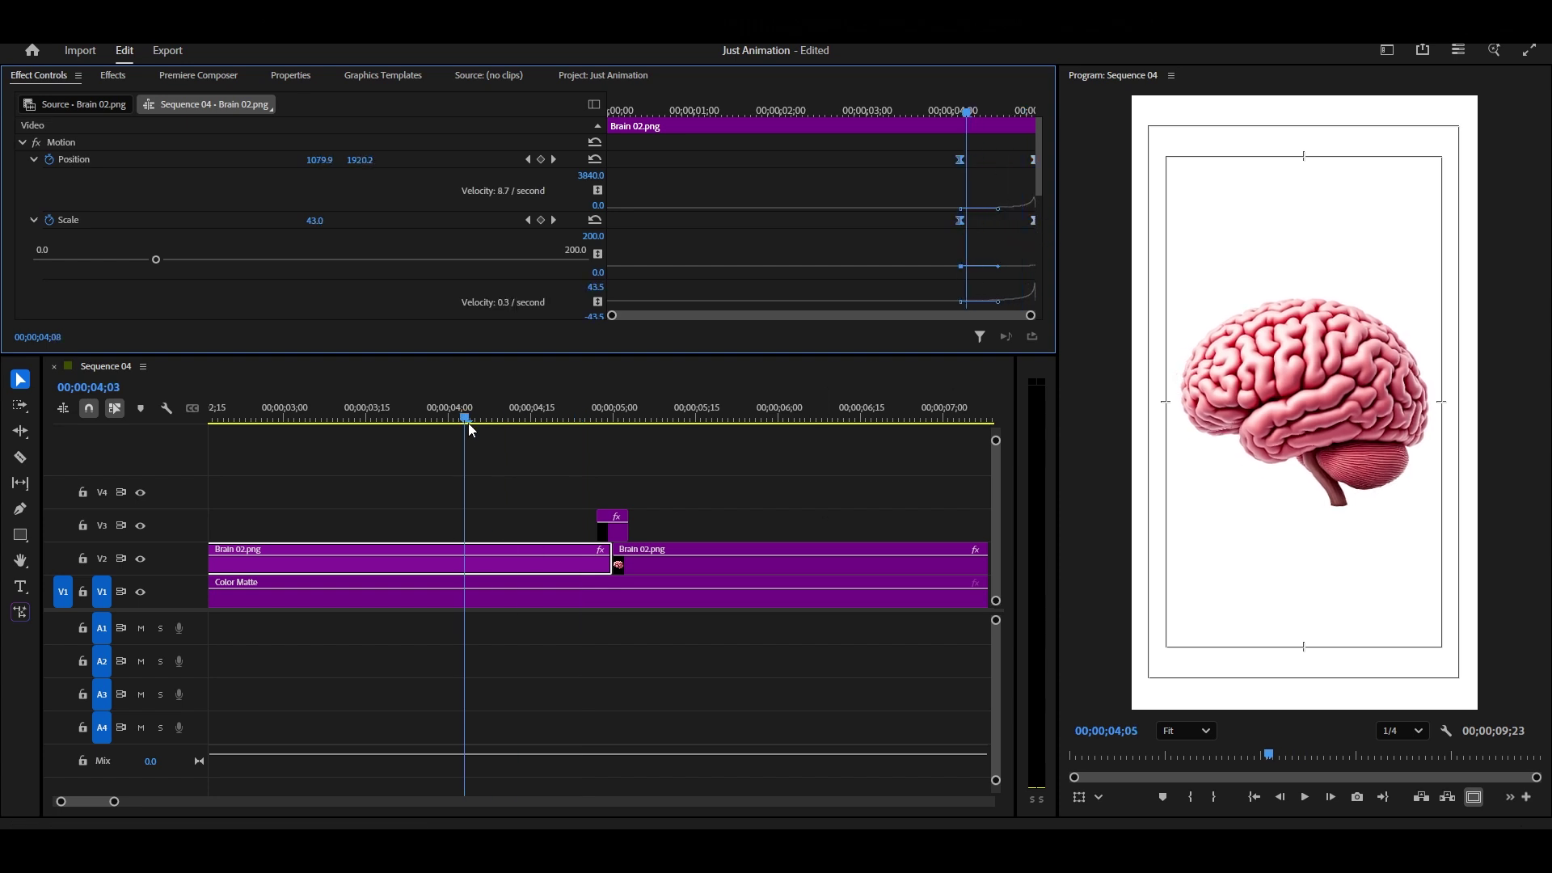
click(700, 480)
key(space)
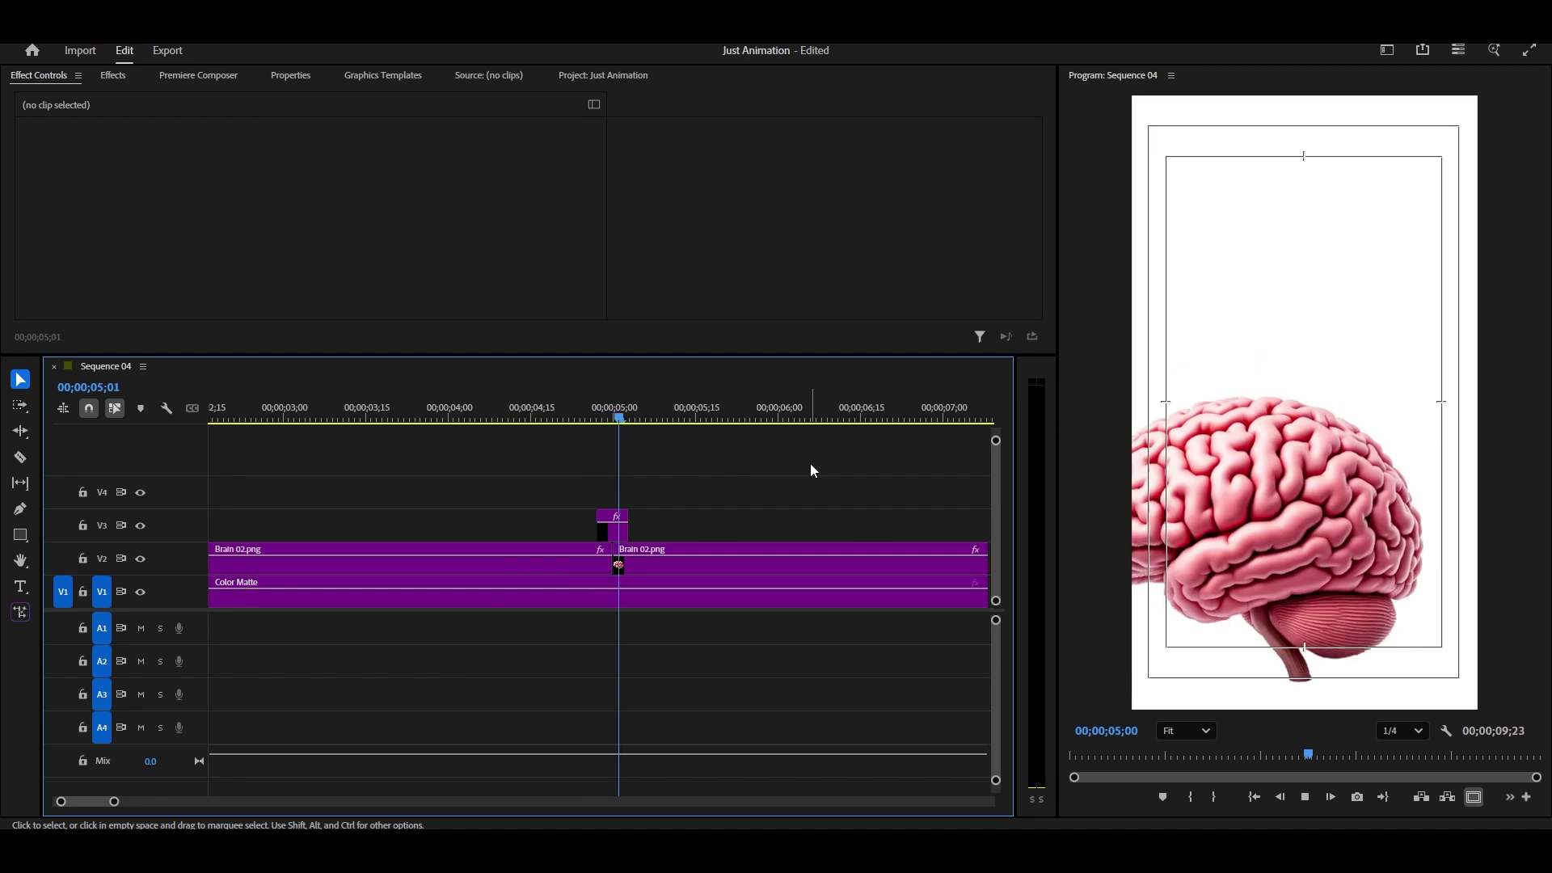
click(1233, 386)
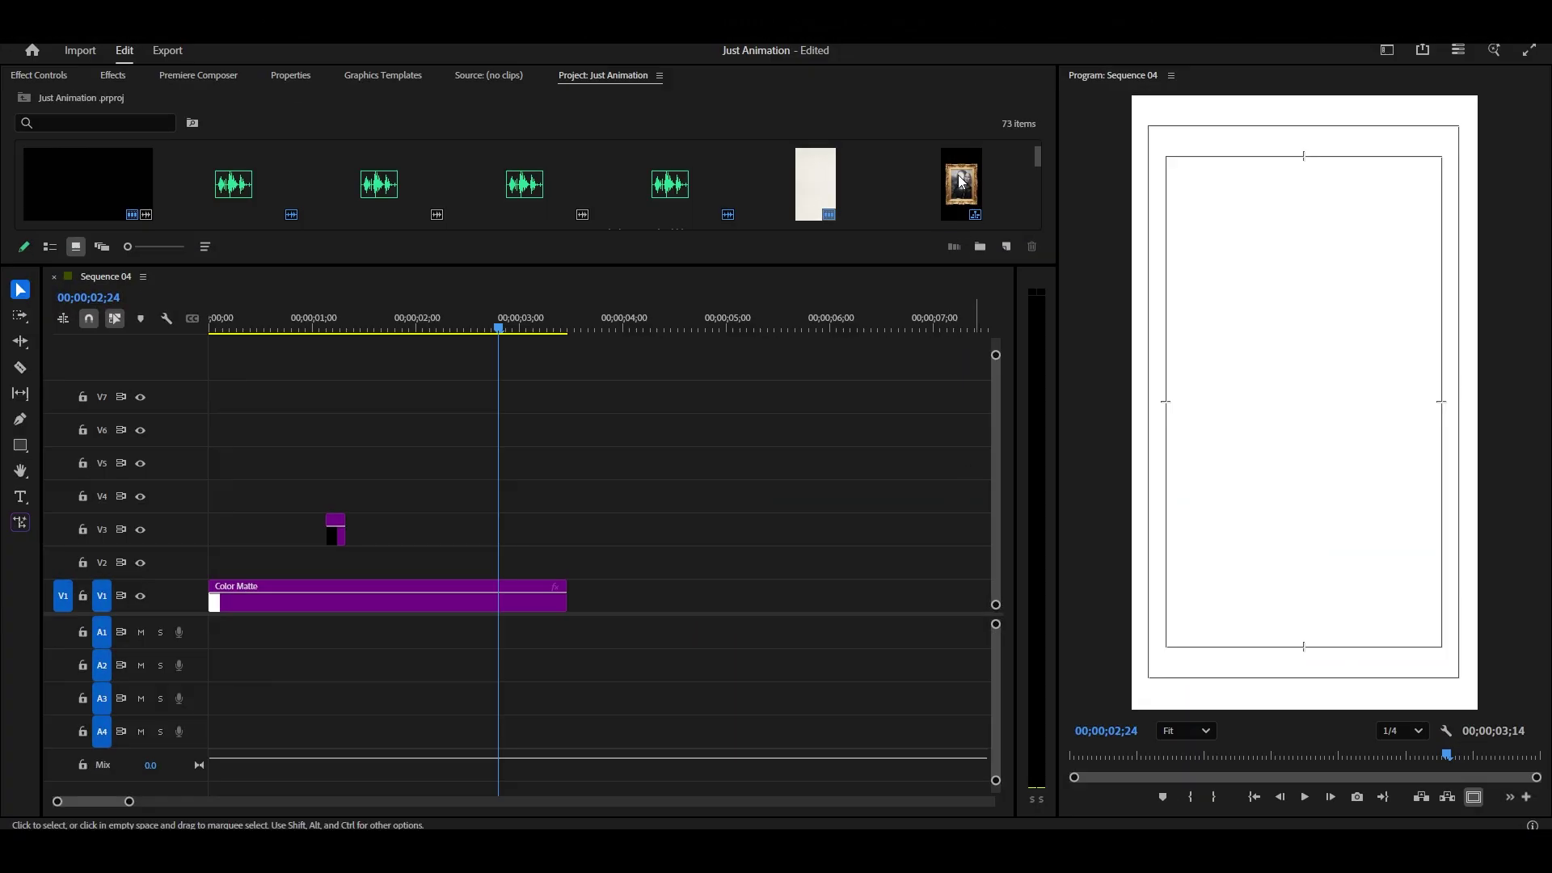
Place the framed portrait's image and frame clips above the Color Matte and trim both to the matte's end at 00;00;03;14.
drag(961, 182, 246, 562)
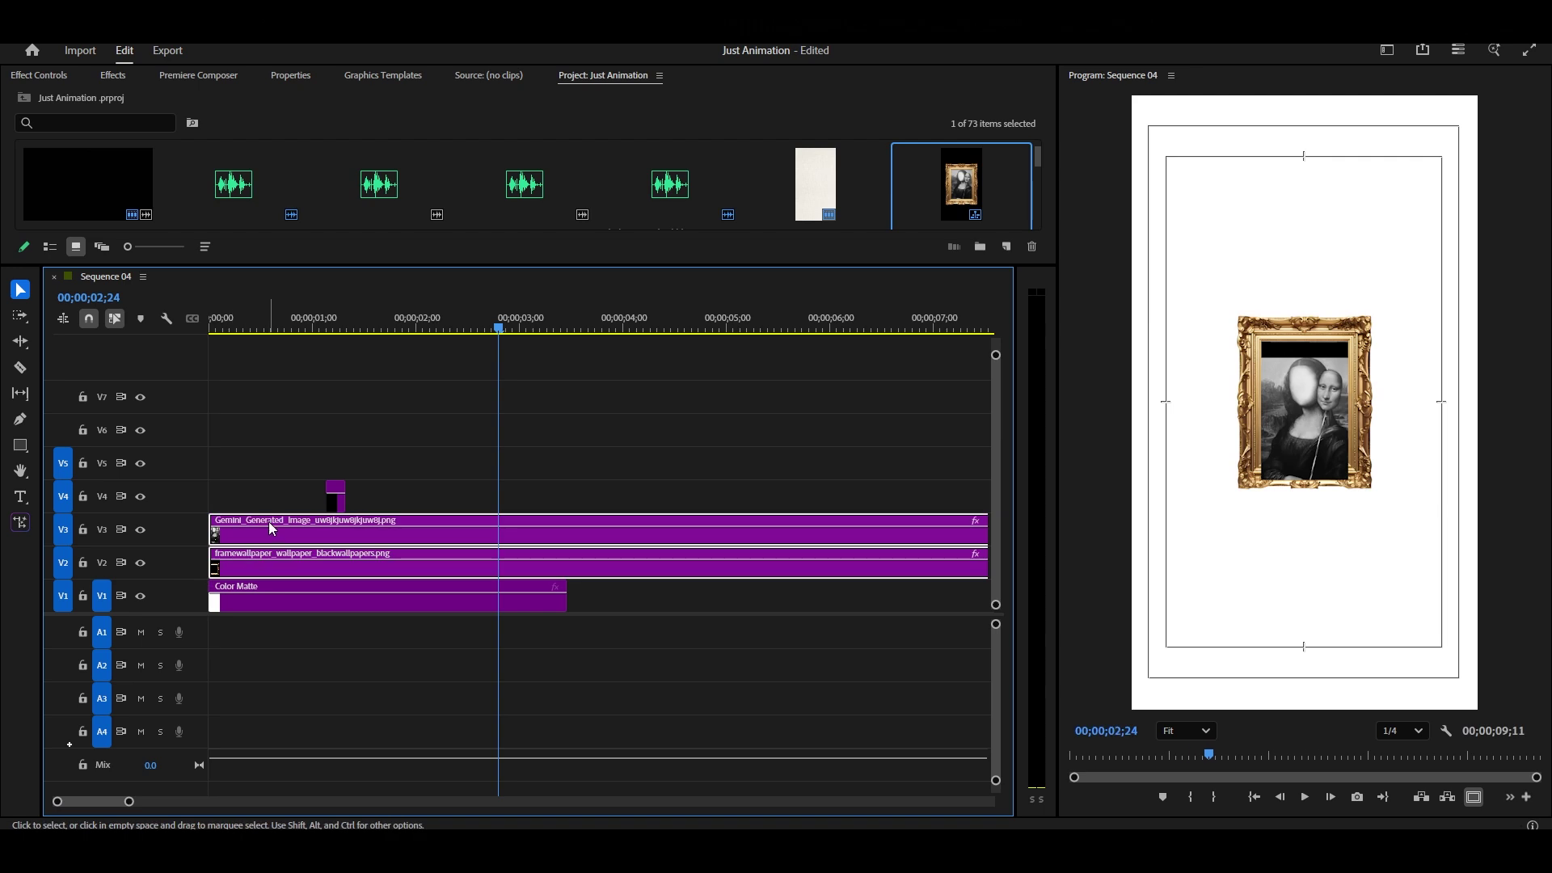
key(Down)
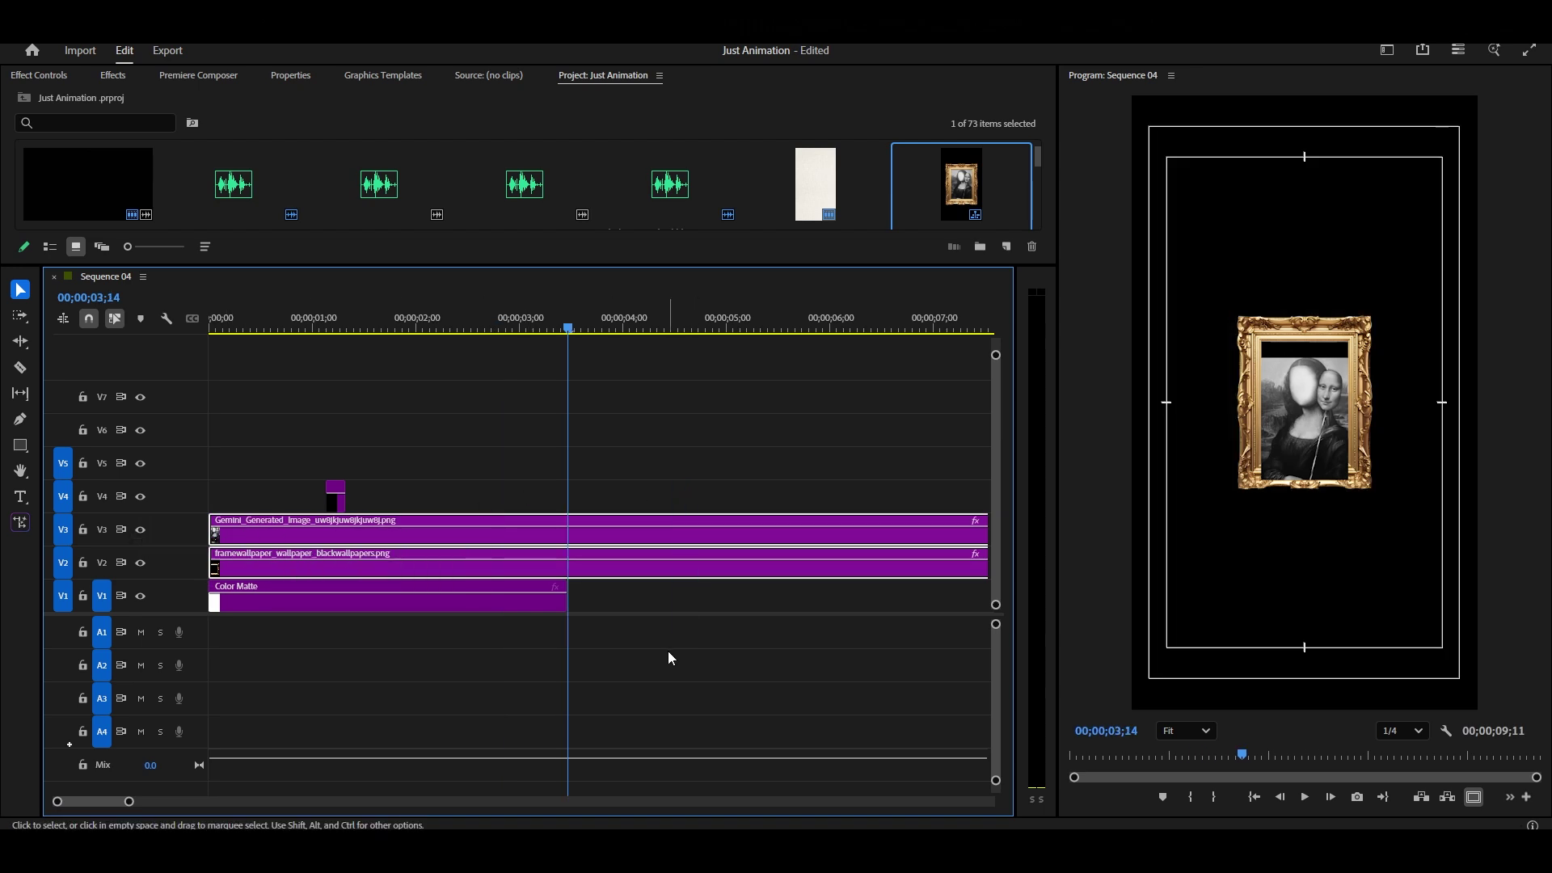
key(ctrl+k)
drag(639, 479, 652, 603)
key(Delete)
Raise the portrait image inside its frame by setting its vertical position to 2005.0.
click(471, 324)
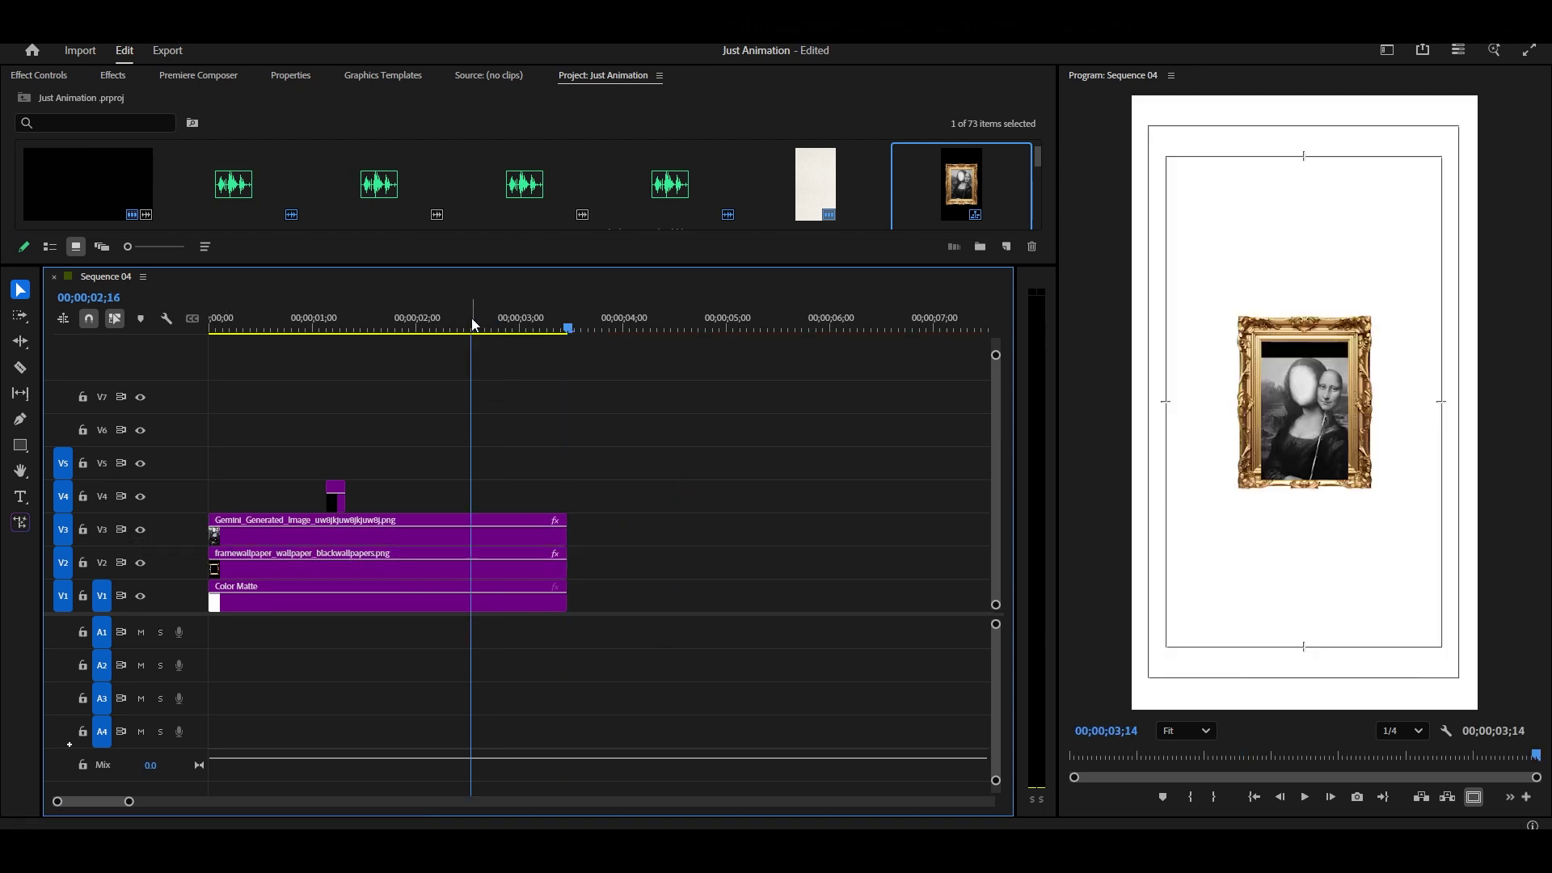
click(489, 598)
click(501, 533)
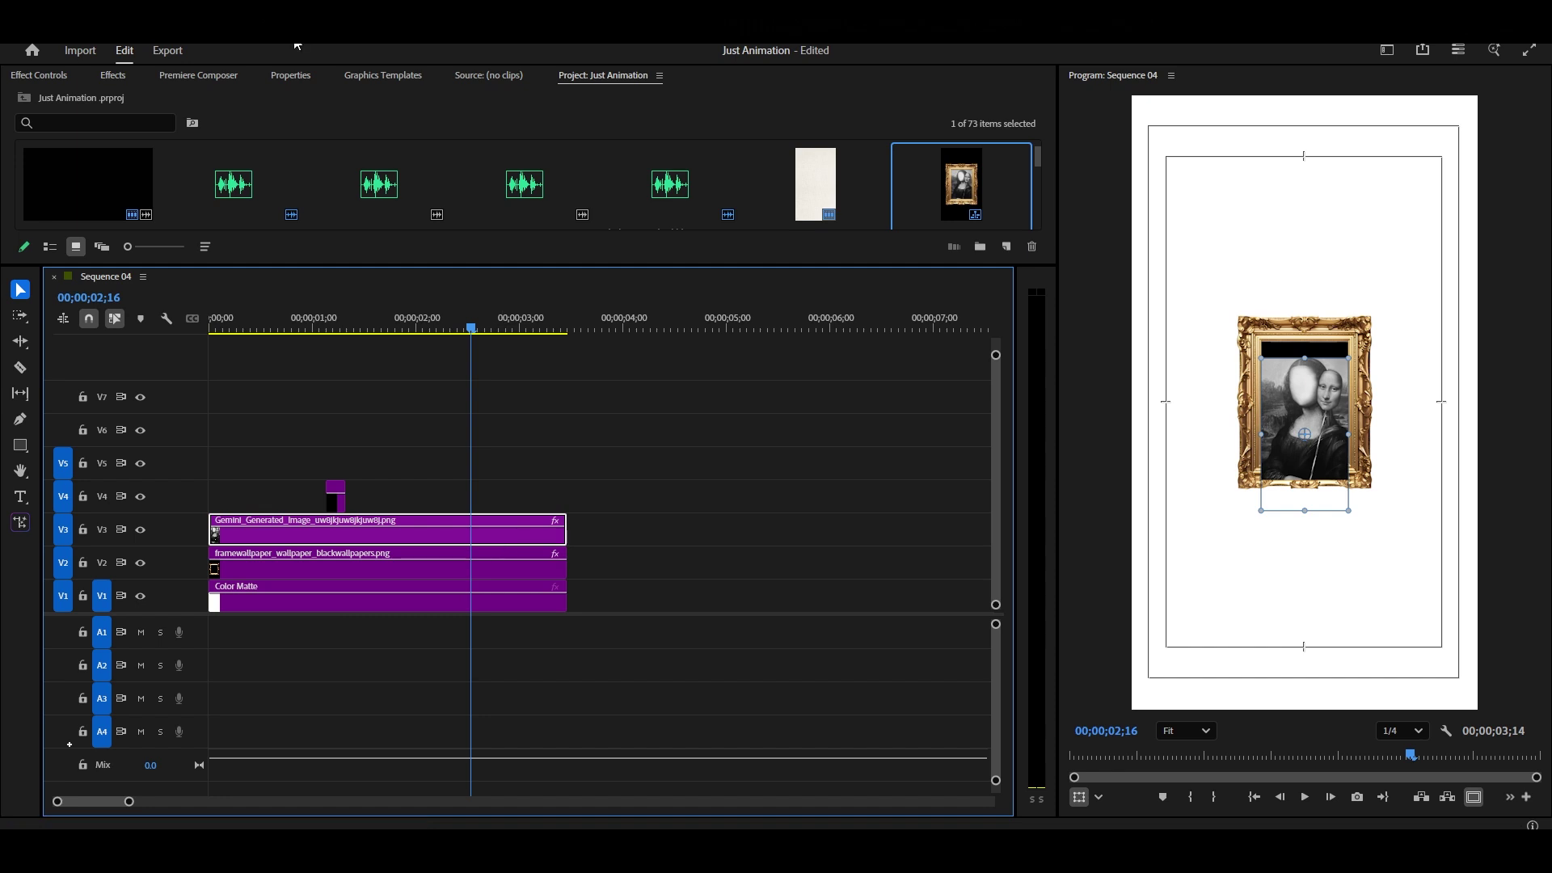
click(39, 75)
drag(360, 159, 270, 159)
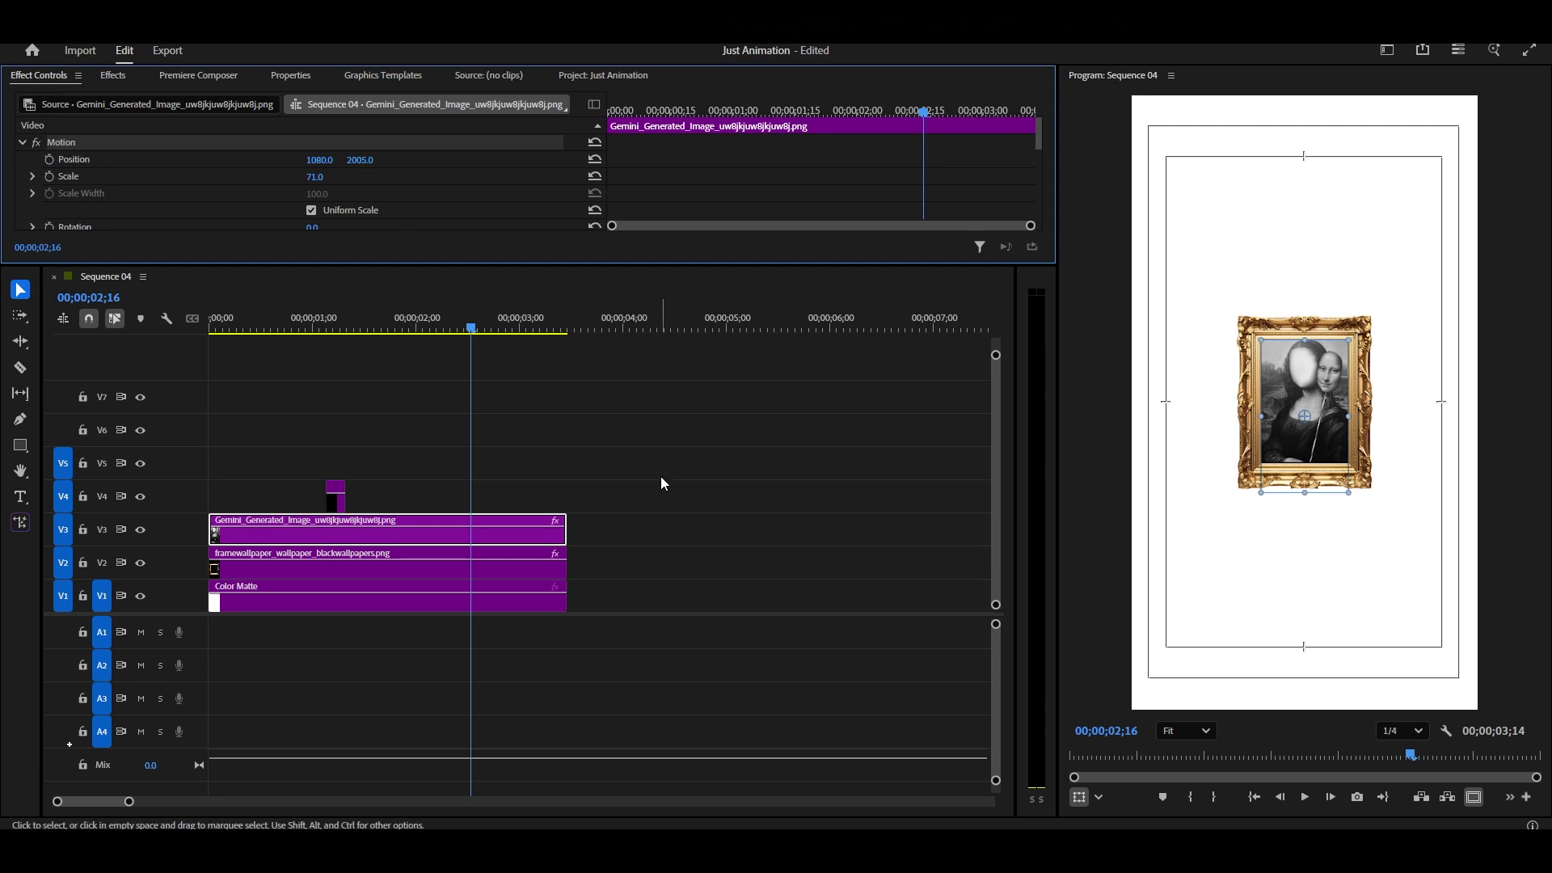
Nest the portrait and frame clips together and set the nested sequence's scale to 123.0.
drag(607, 533, 549, 567)
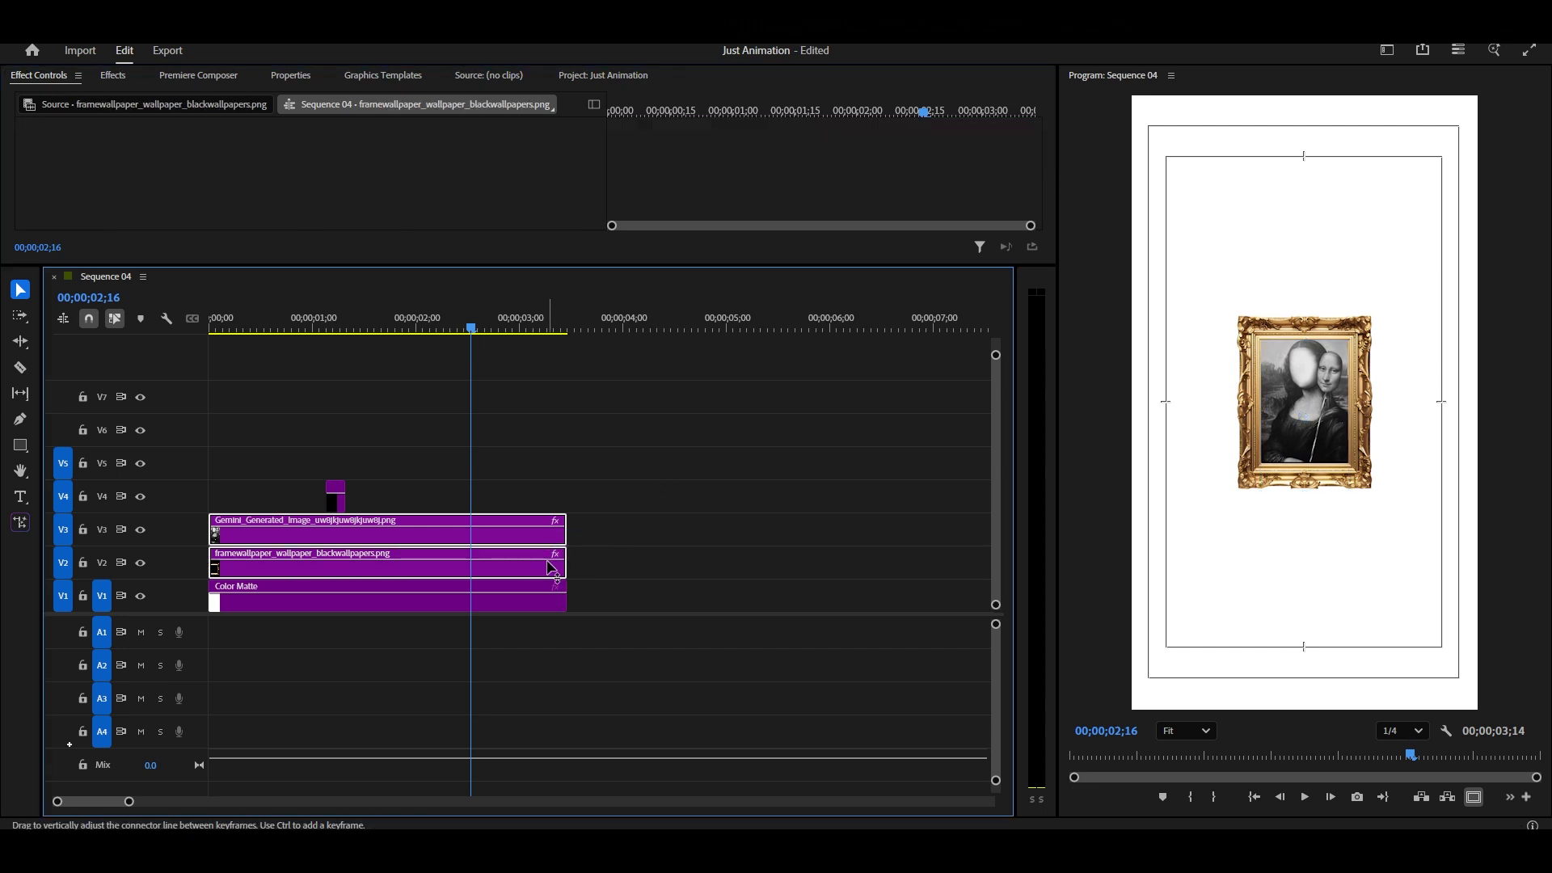
key(shift+n)
key(Return)
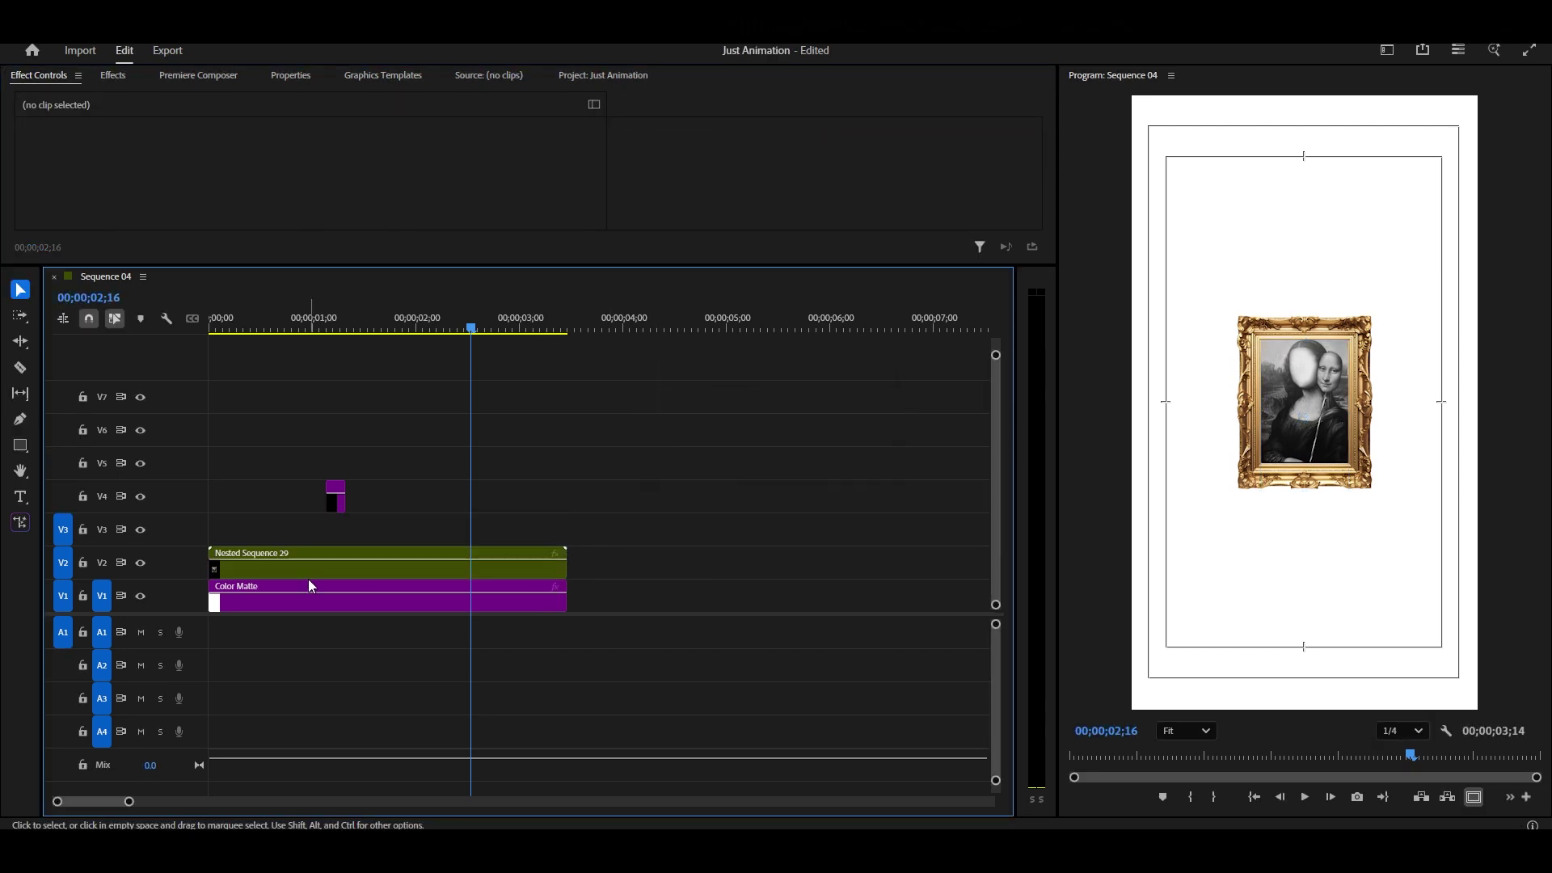
scroll(290, 565, up, 3)
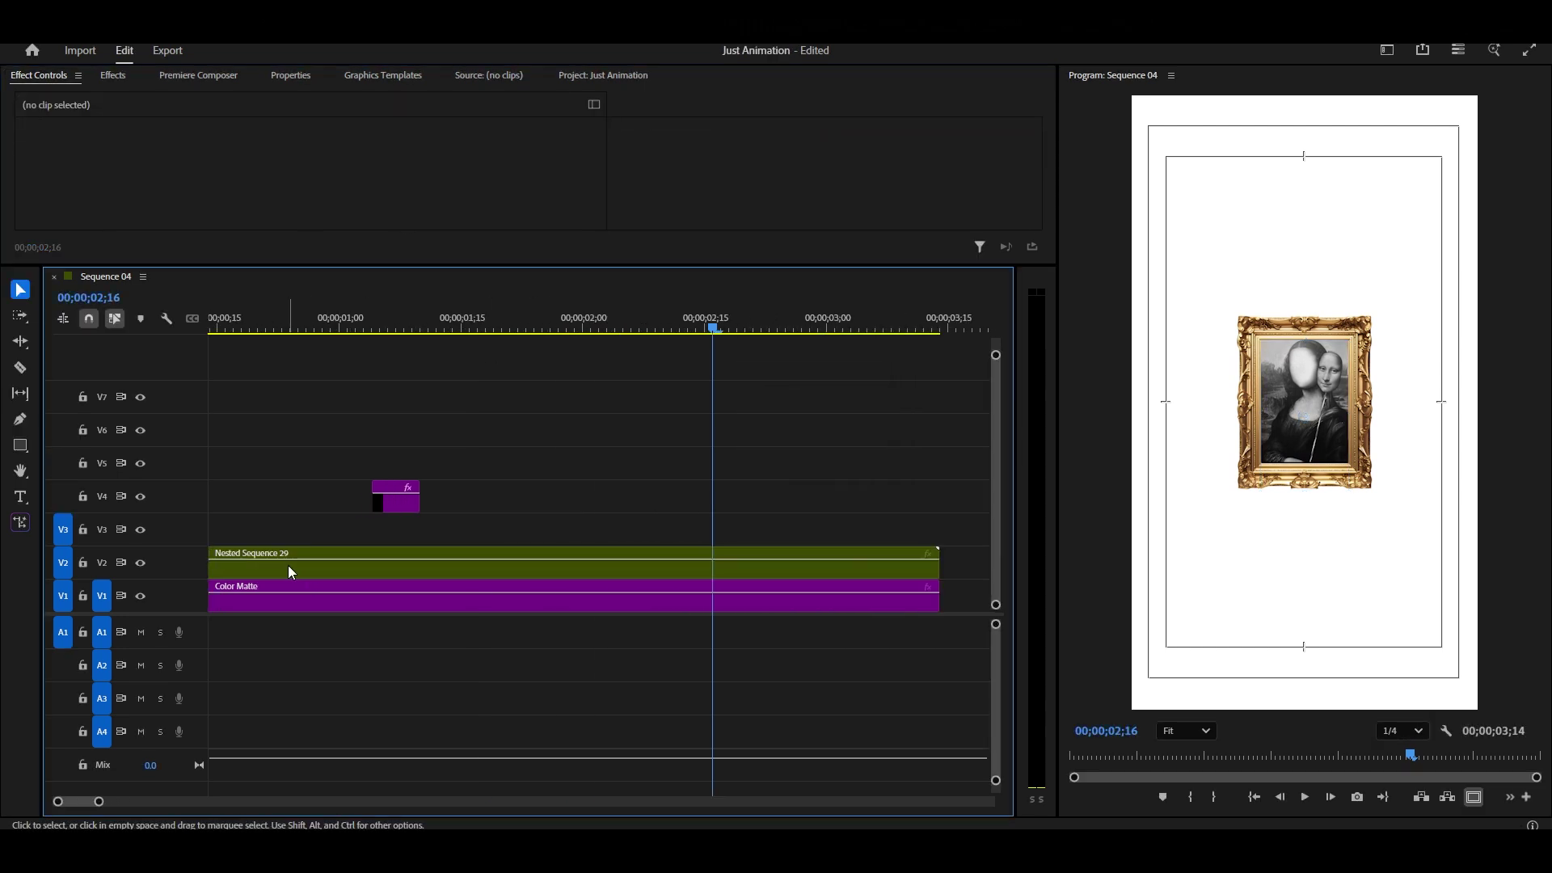
click(569, 568)
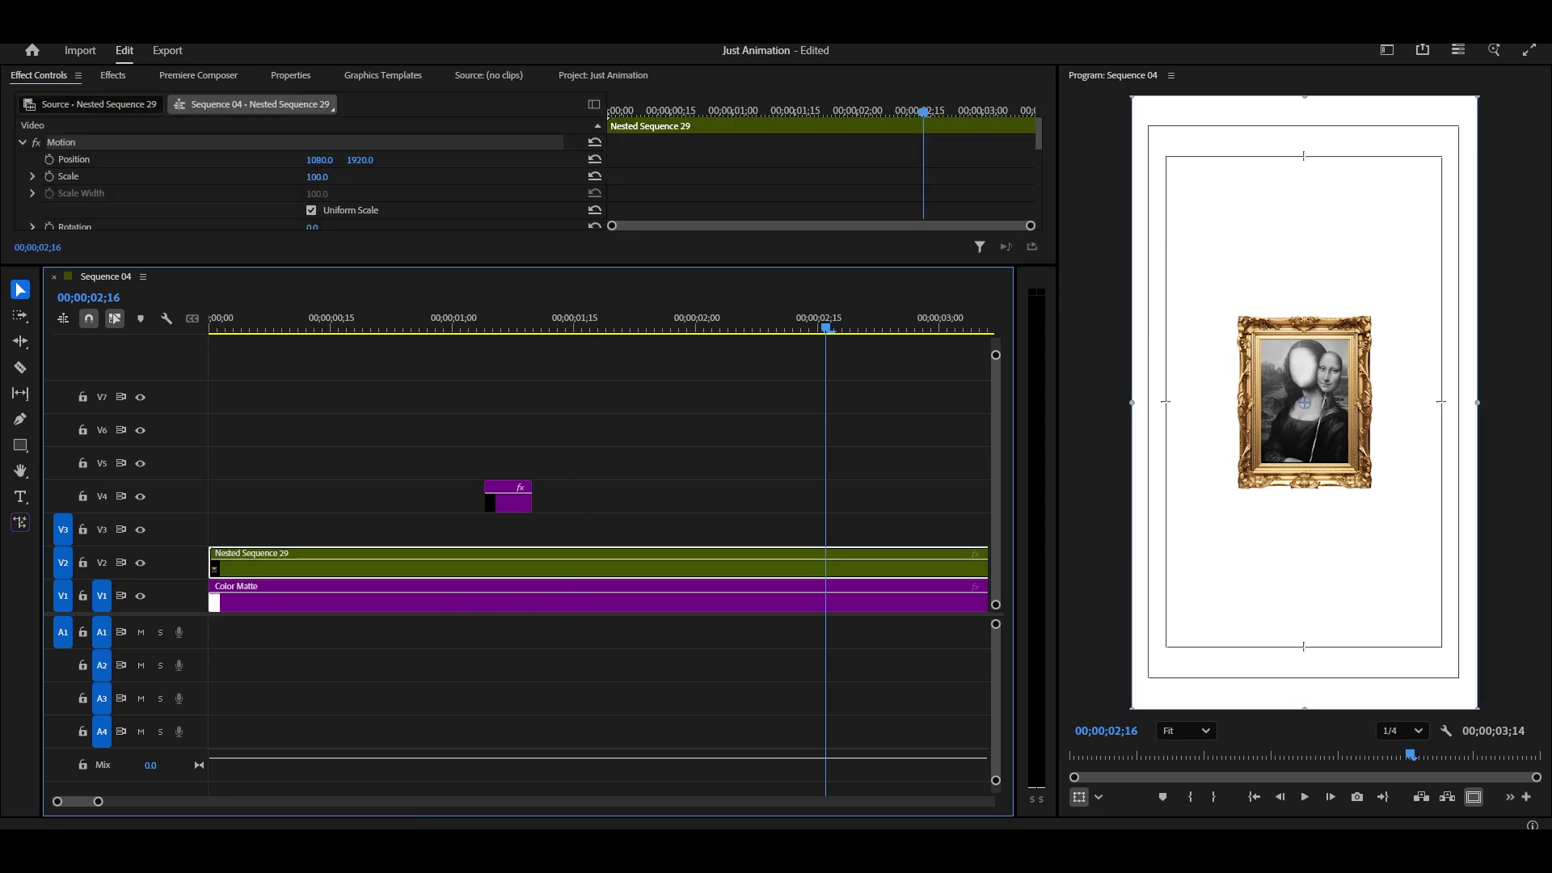
drag(317, 177, 335, 176)
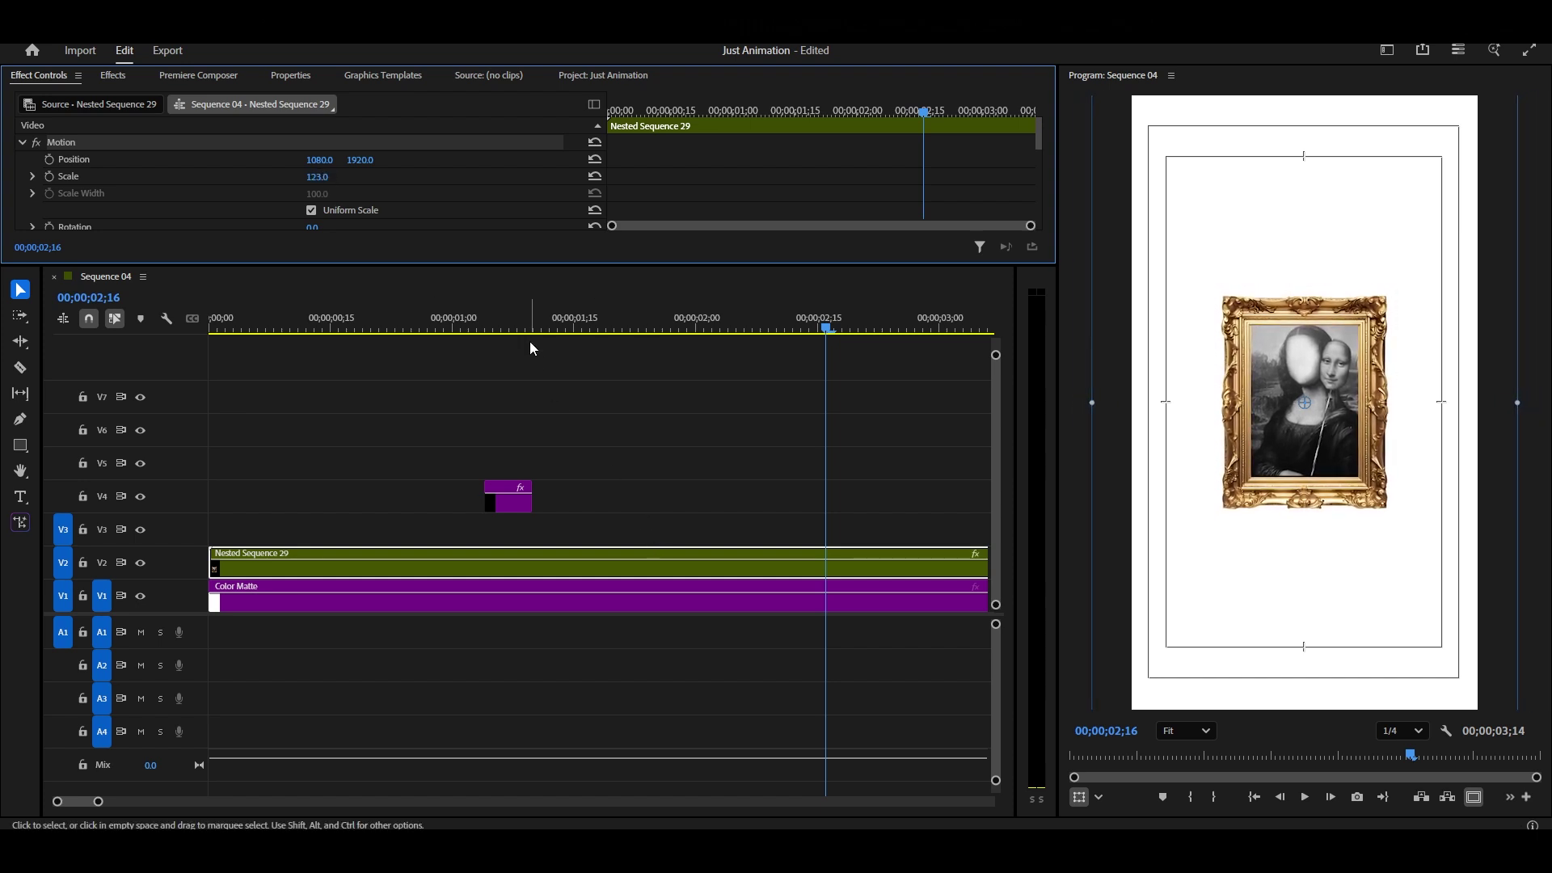
Split the nested sequence at 00;00;01;07, under the middle of the adjustment layer.
click(508, 328)
key(equal)
key(equal)
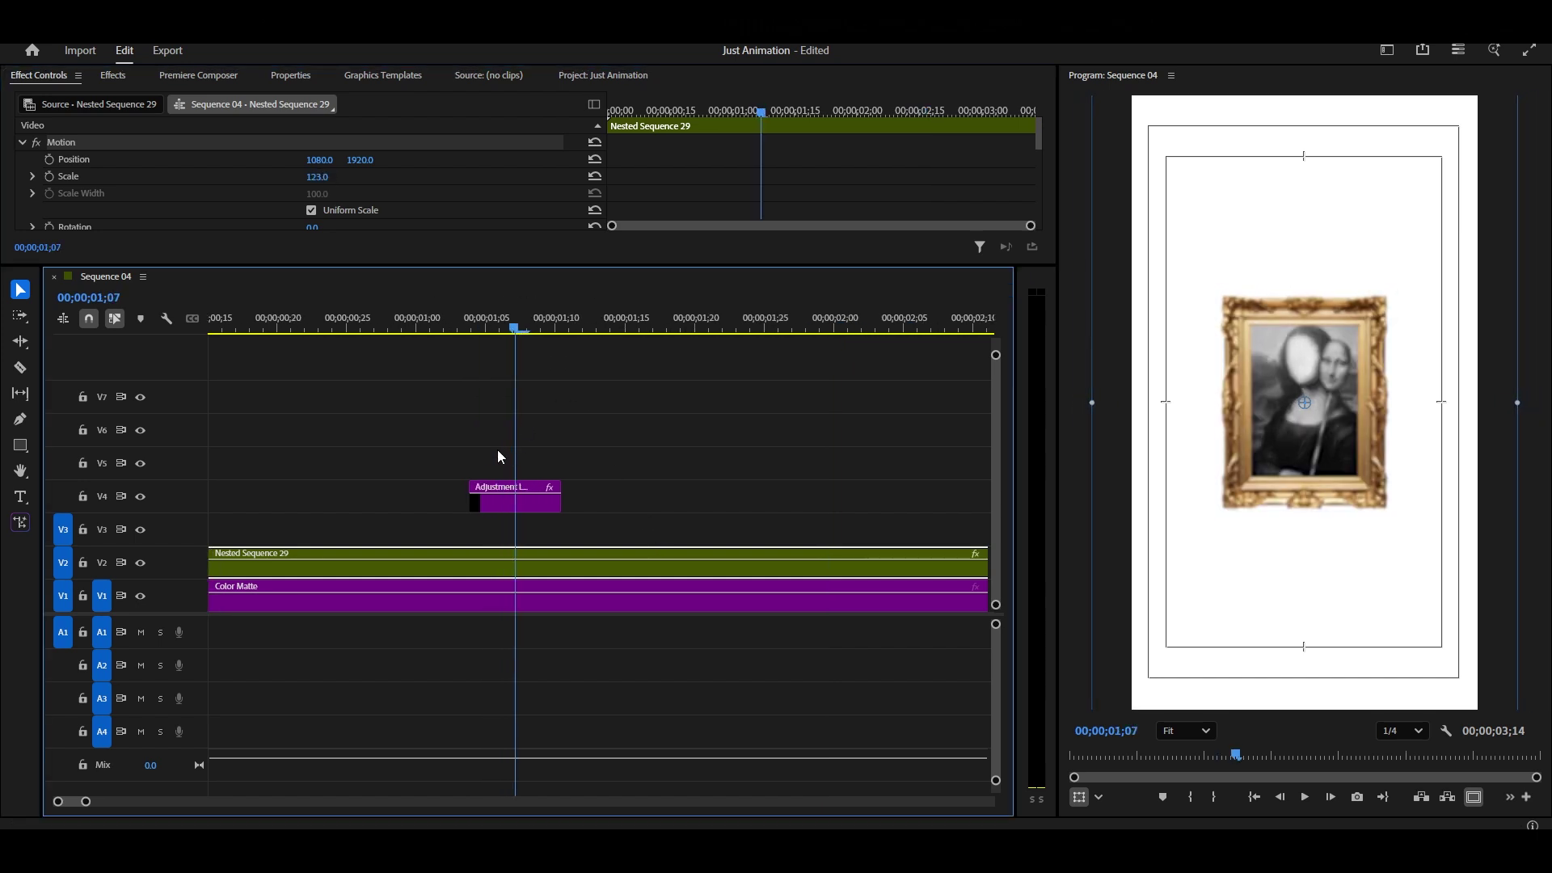
key(ctrl+k)
key(minus)
key(minus)
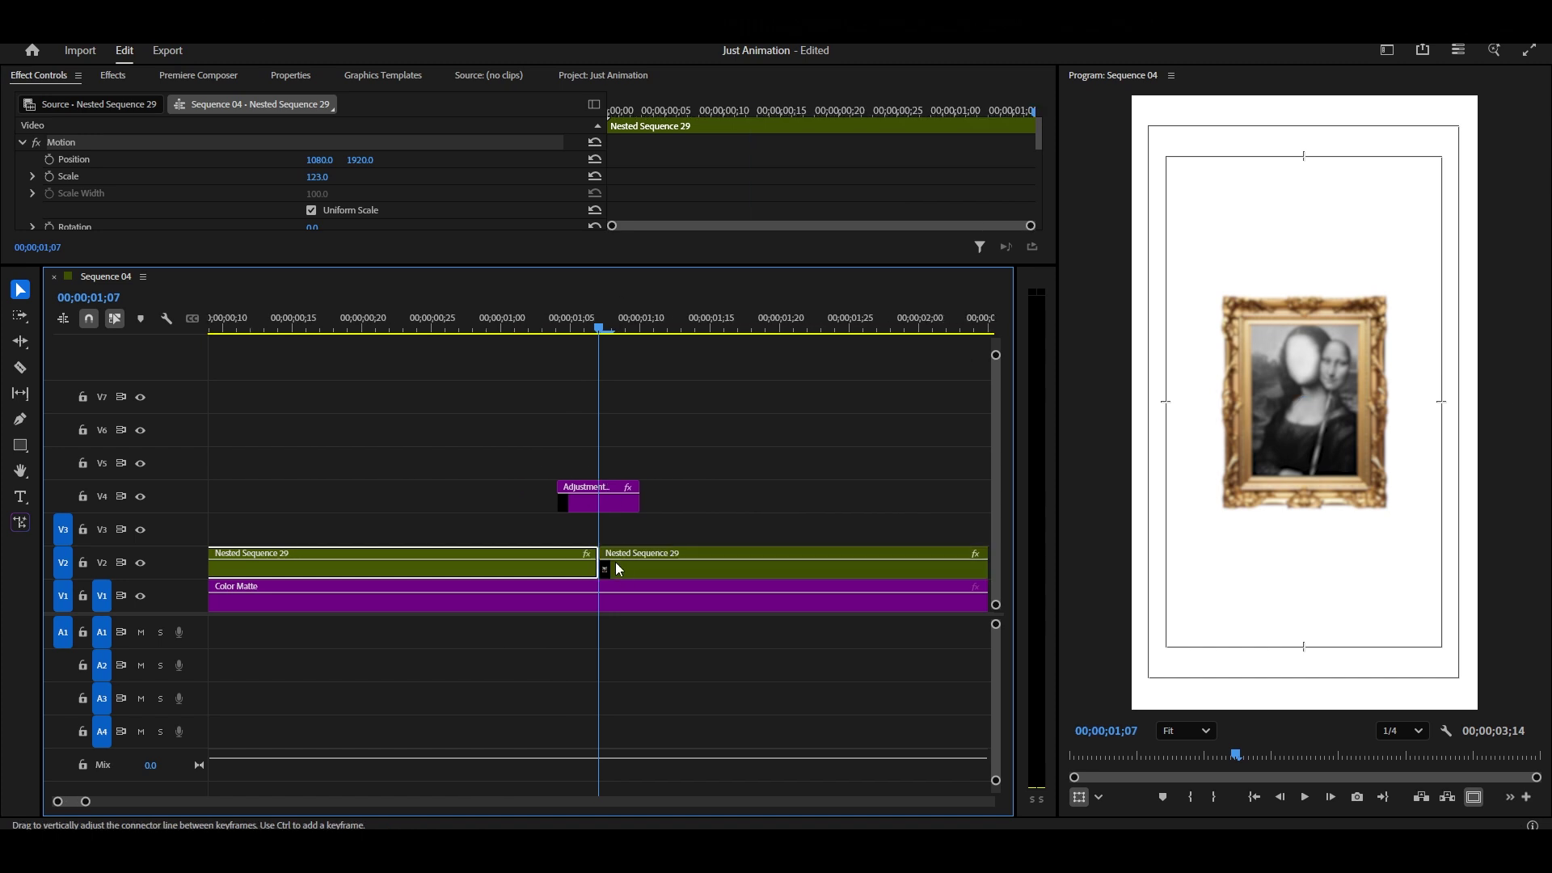
Add position, scale and rotation keyframes to the first nested clip at 00;00;00;12.
drag(333, 323, 315, 323)
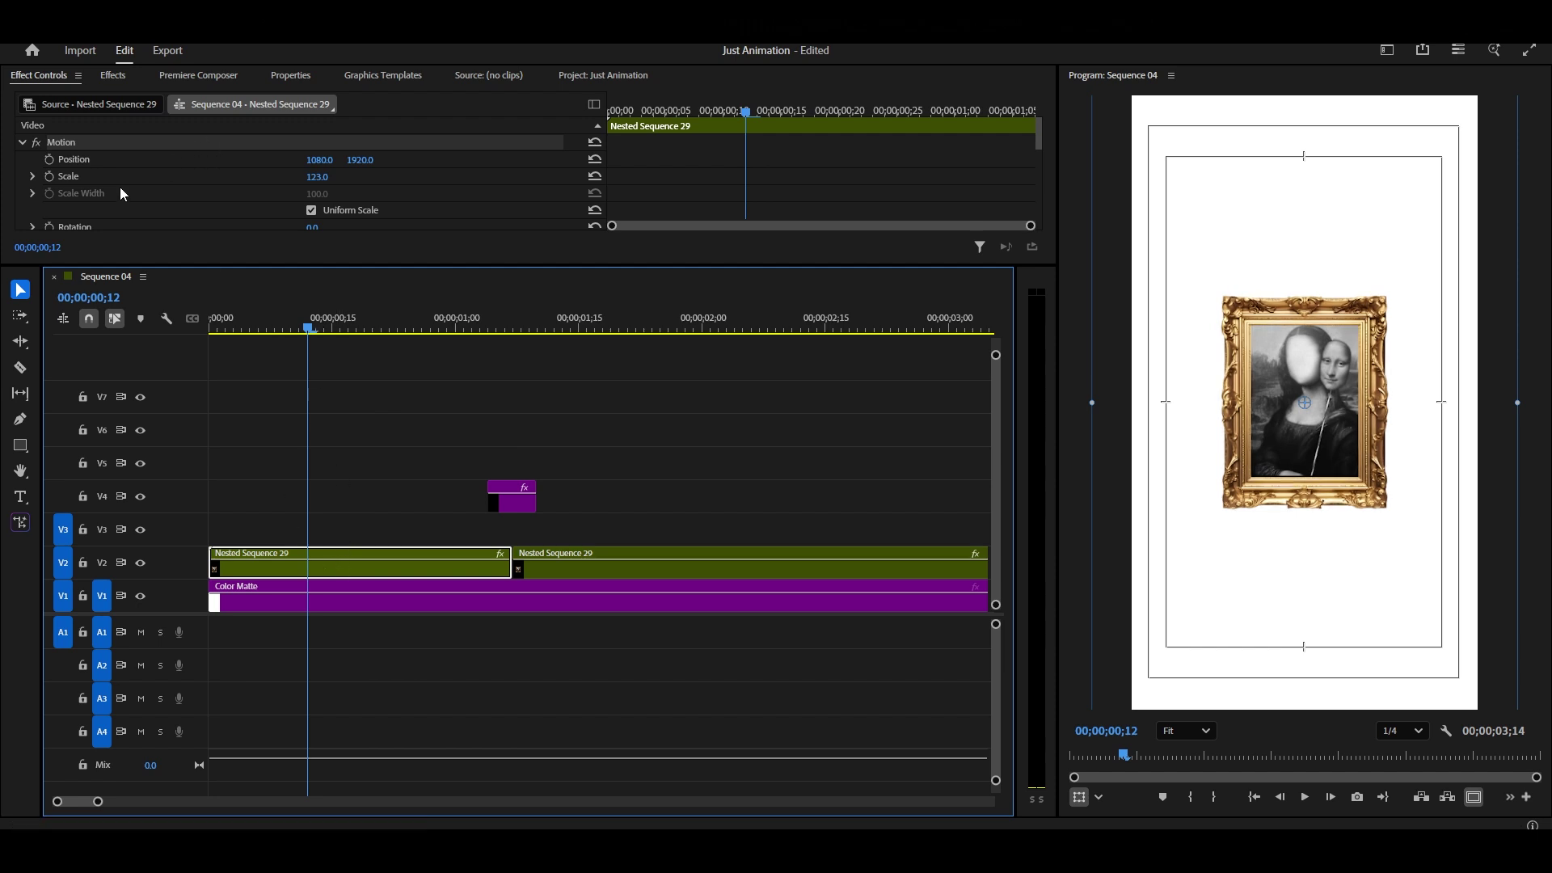
scroll(120, 186, down, 1)
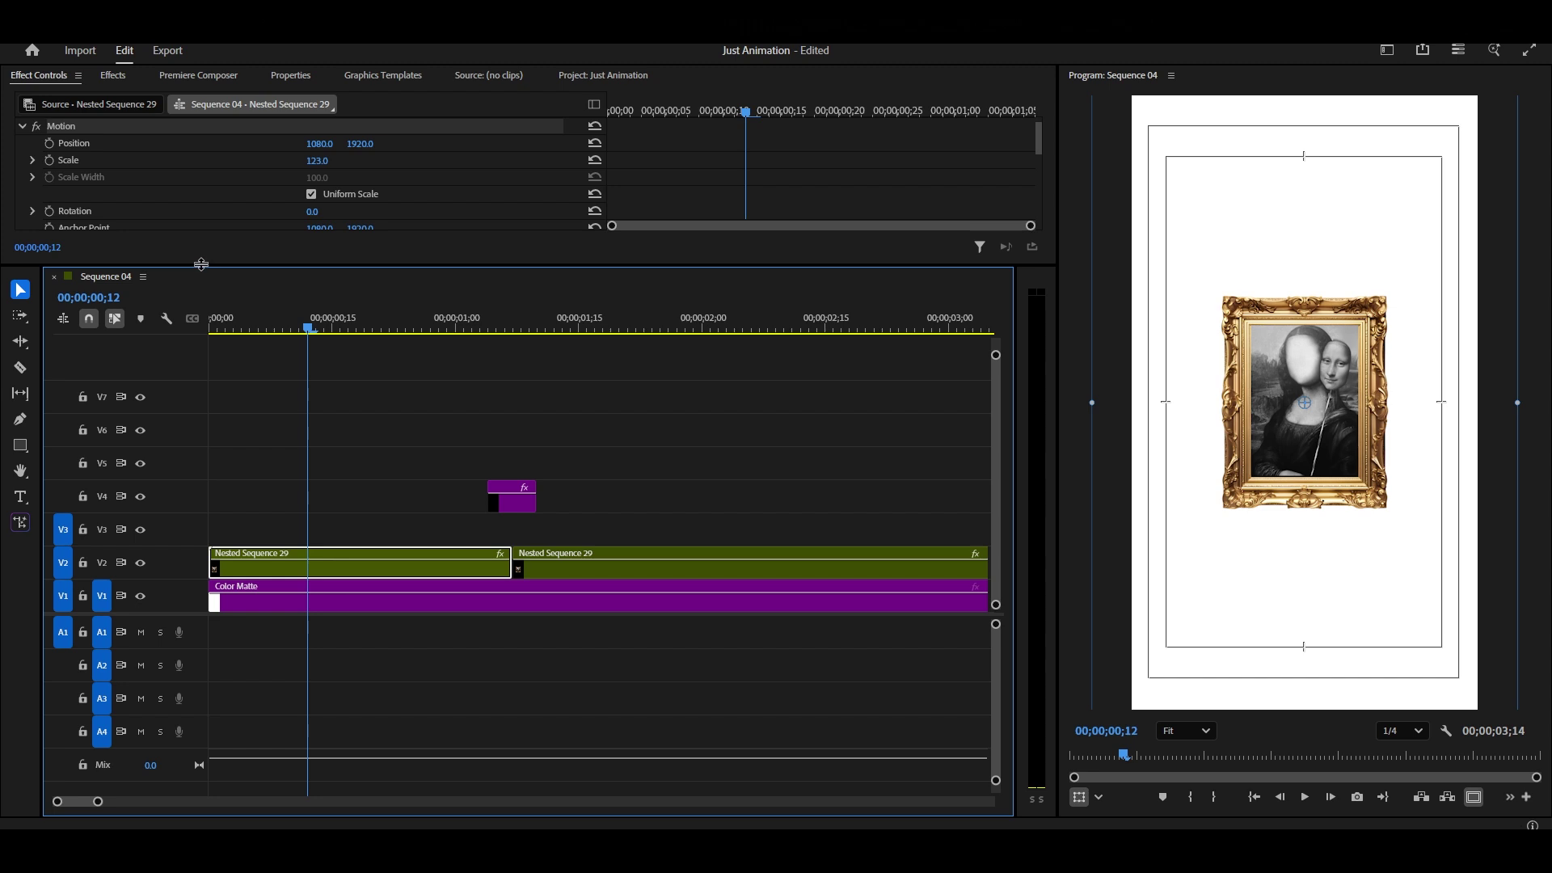
drag(196, 268, 199, 349)
scroll(191, 284, up, 1)
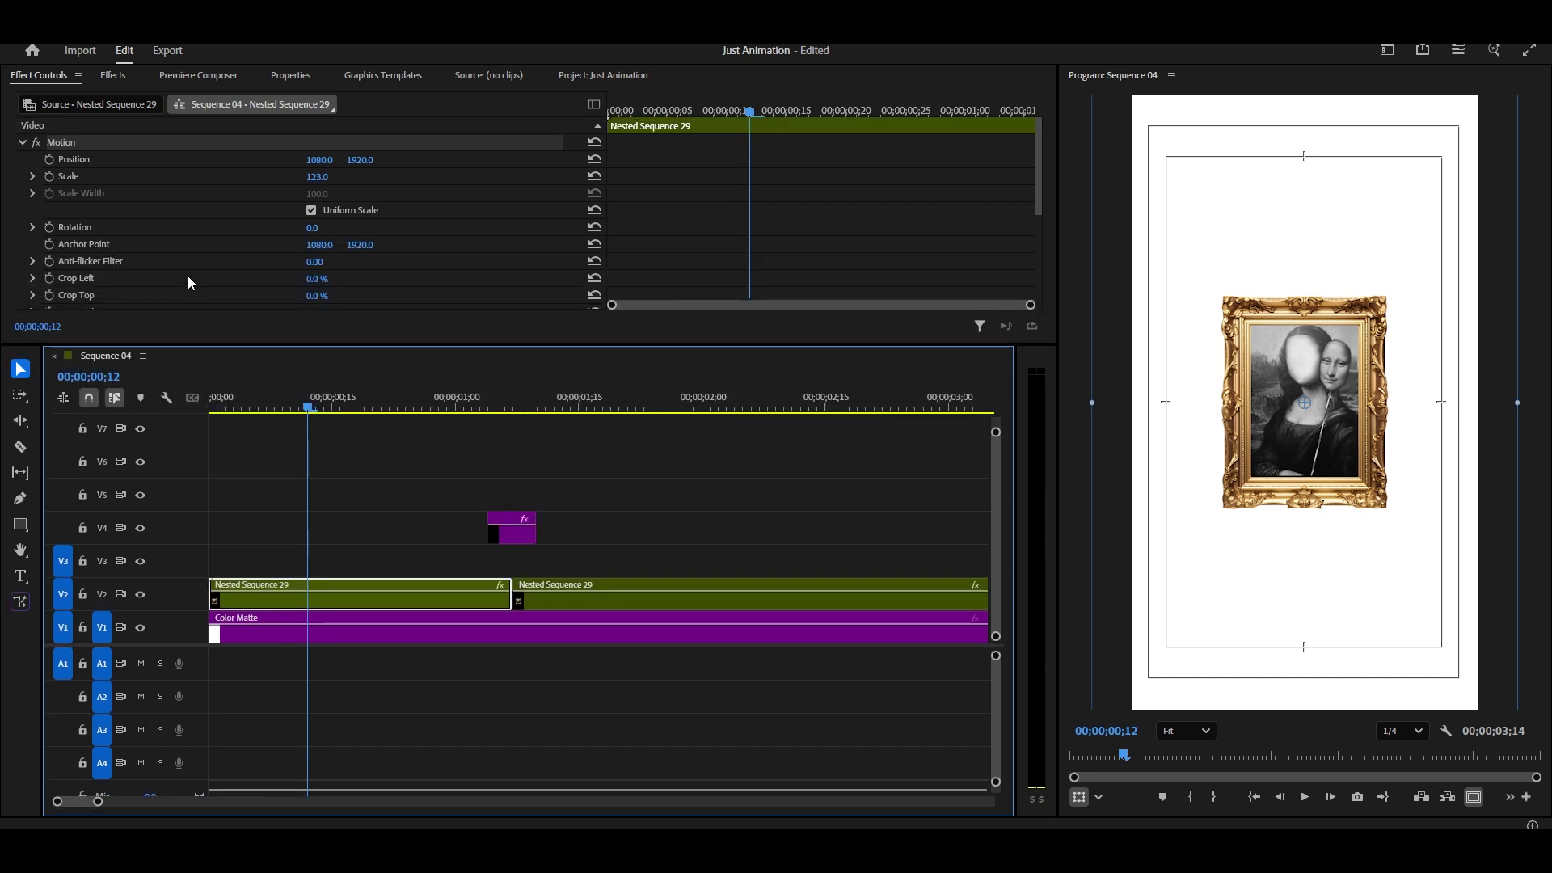
click(50, 159)
click(50, 176)
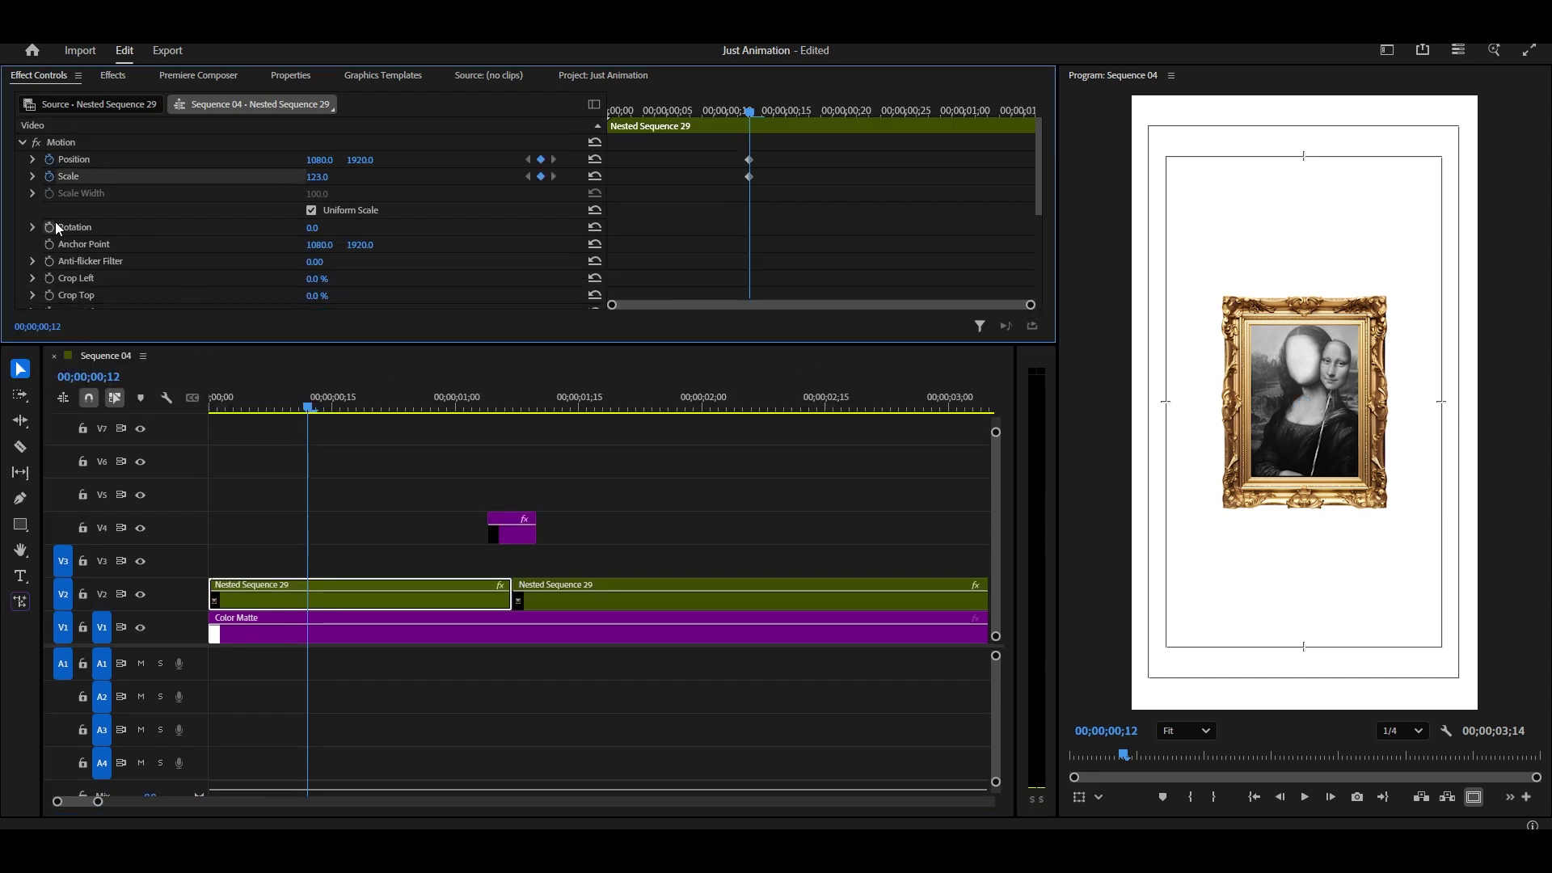
click(49, 227)
Keyframe the clip's start at 00;00;00;01 with vertical position 2560.0, scale 119.0 and rotation 11.0°, and set the rotation at 00;00;00;12 to -4.0°.
click(619, 110)
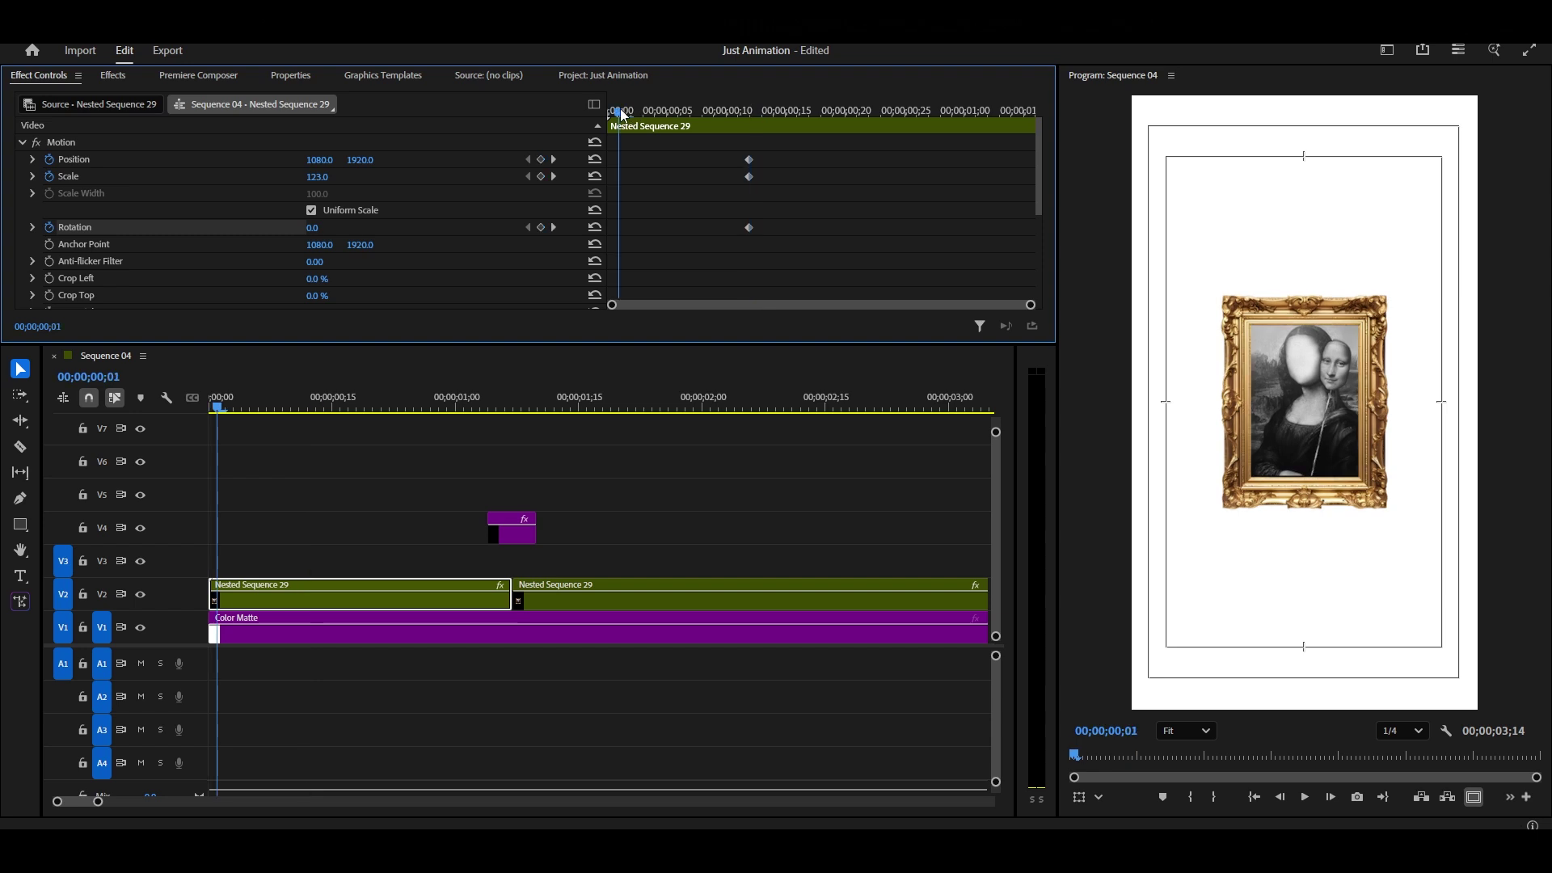
scroll(356, 226, down, 1)
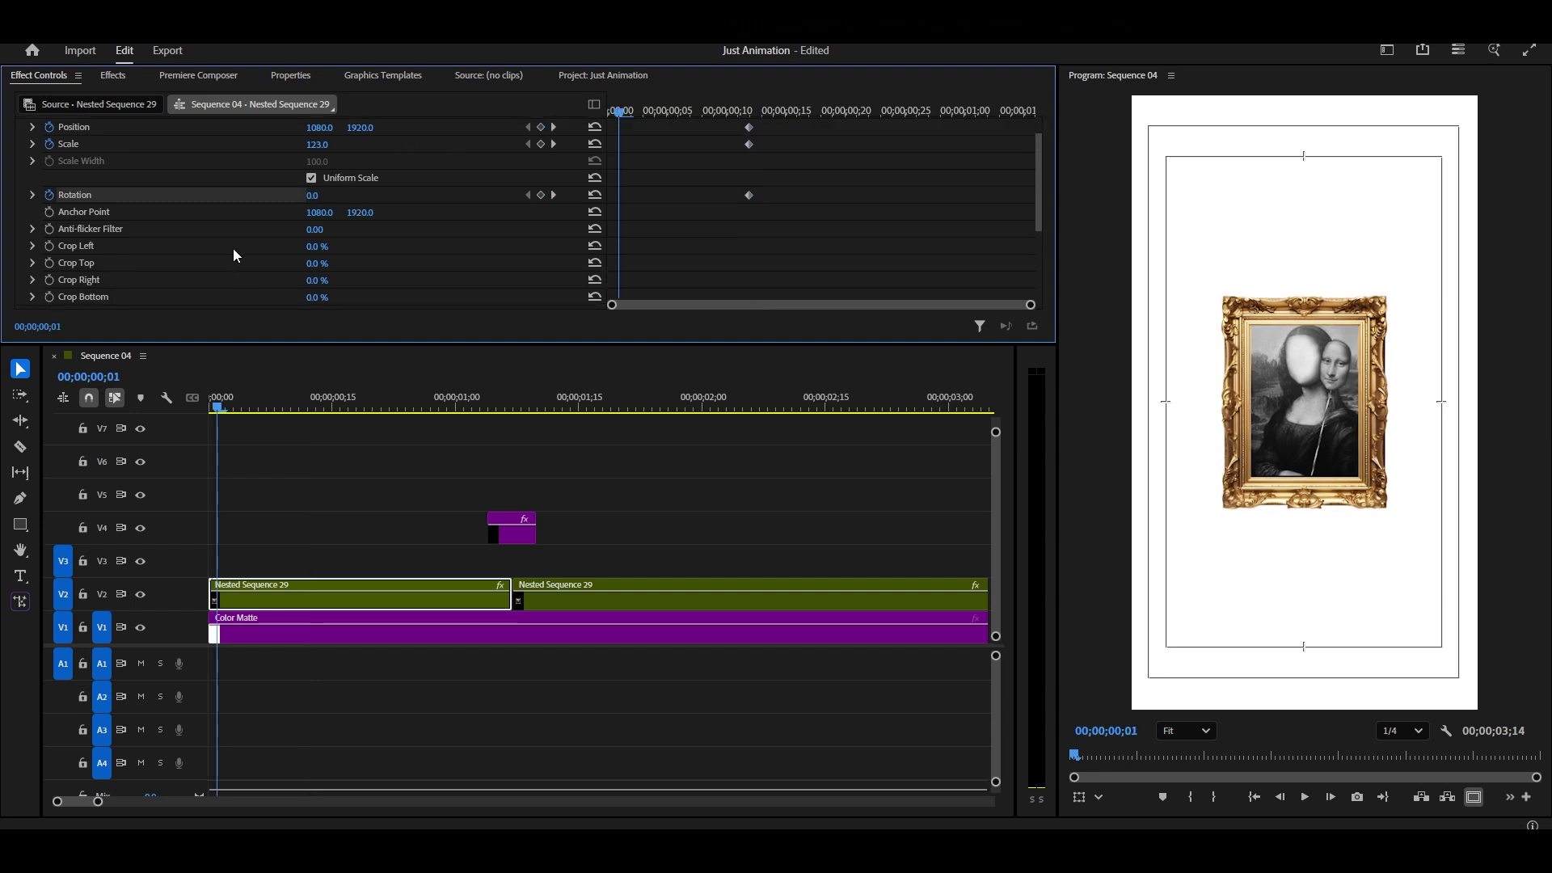
scroll(129, 252, up, 1)
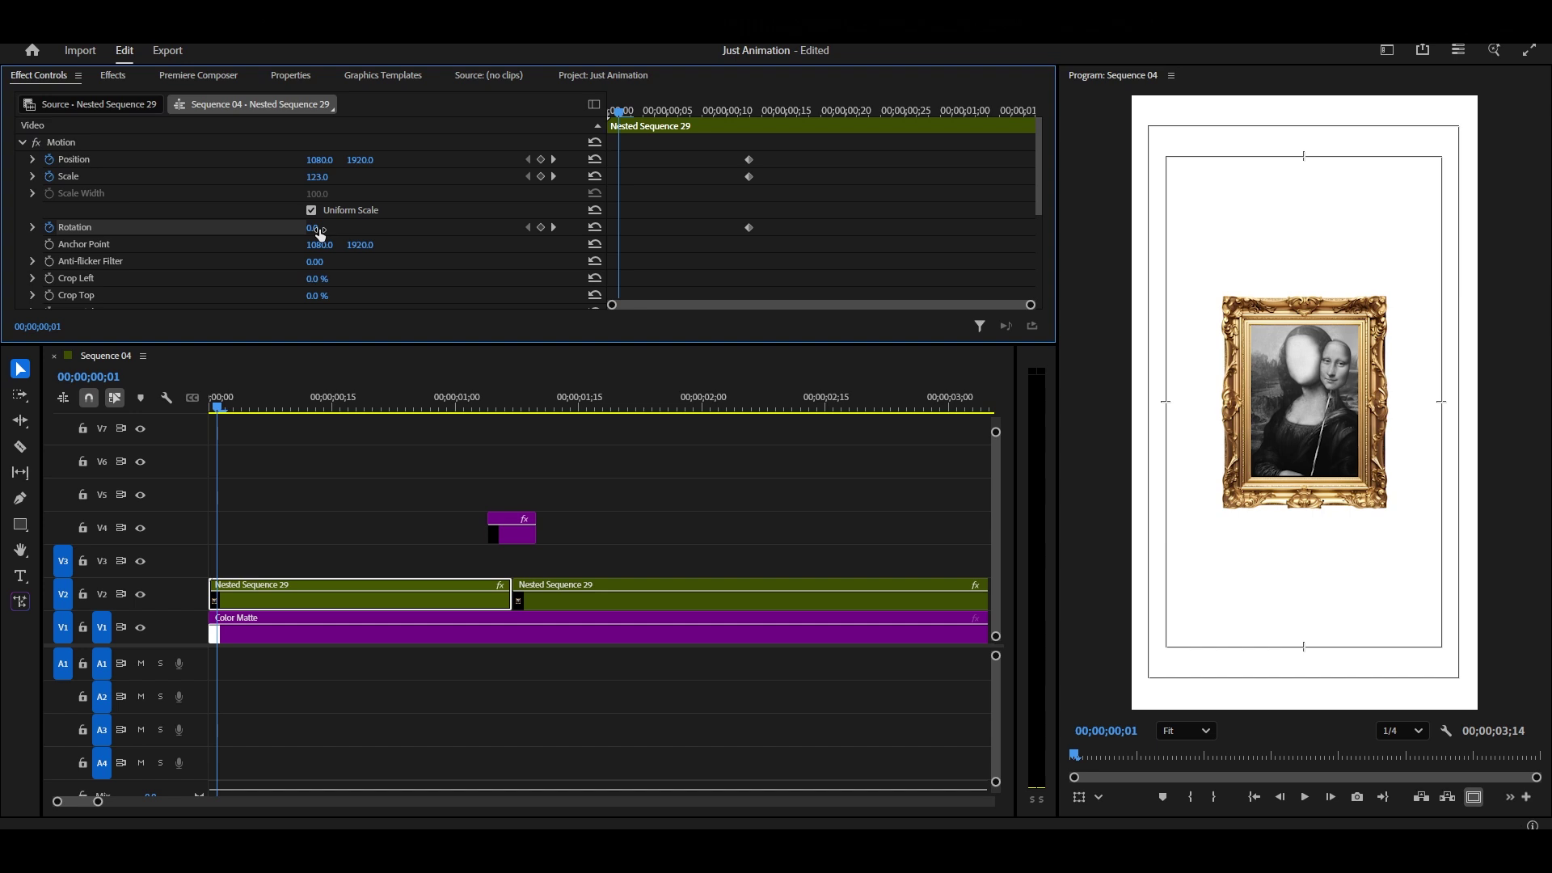
mouse_move(317, 229)
mouse_down()
mouse_move(371, 229)
mouse_move(321, 229)
mouse_up()
click(555, 228)
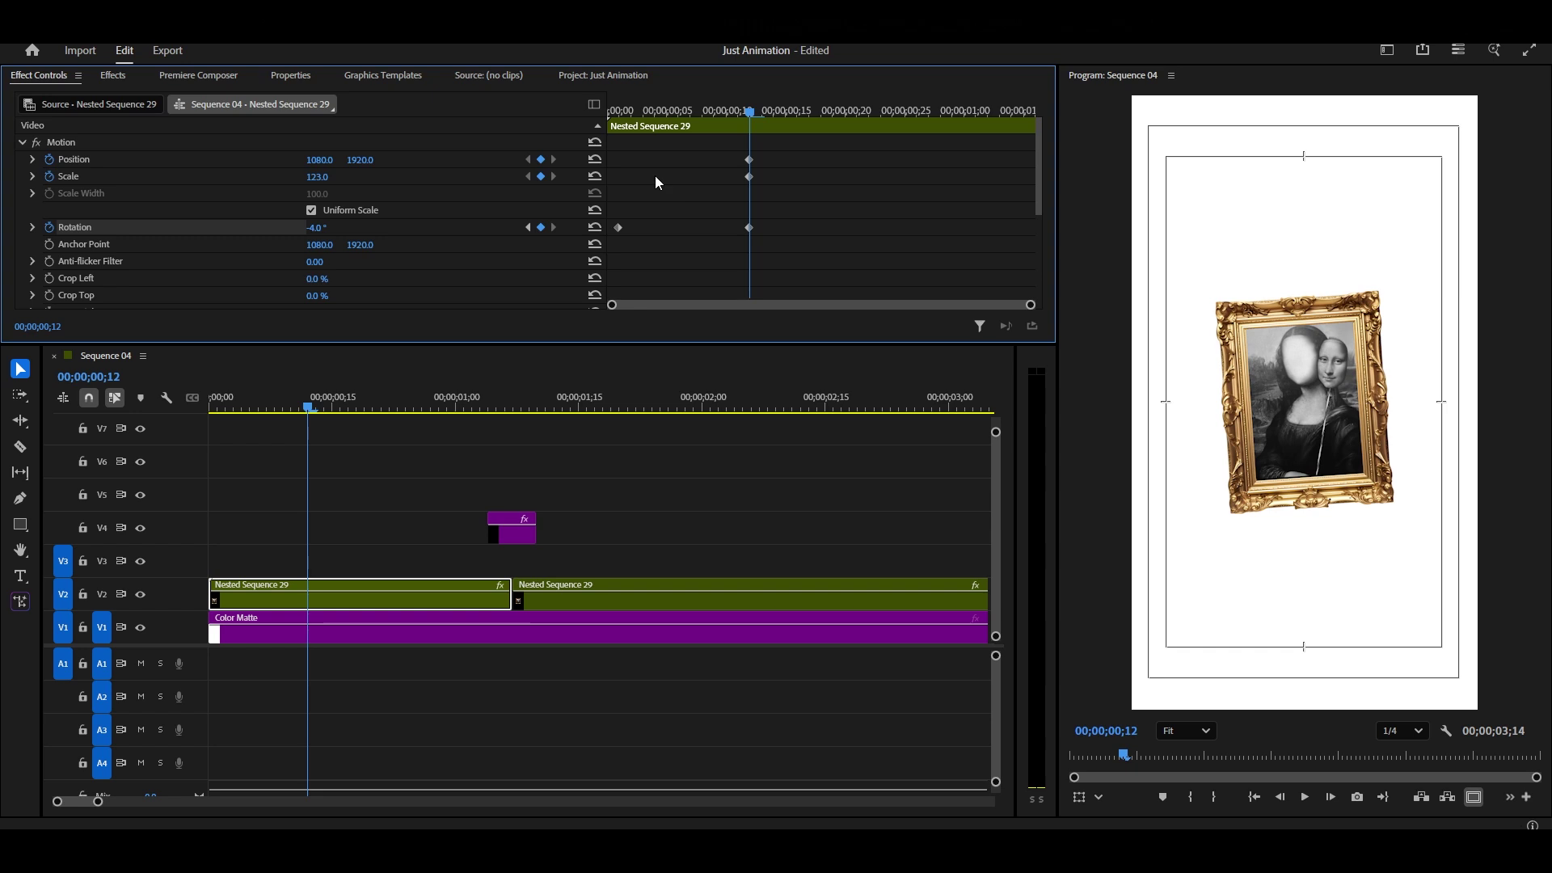
click(529, 227)
drag(317, 177, 386, 159)
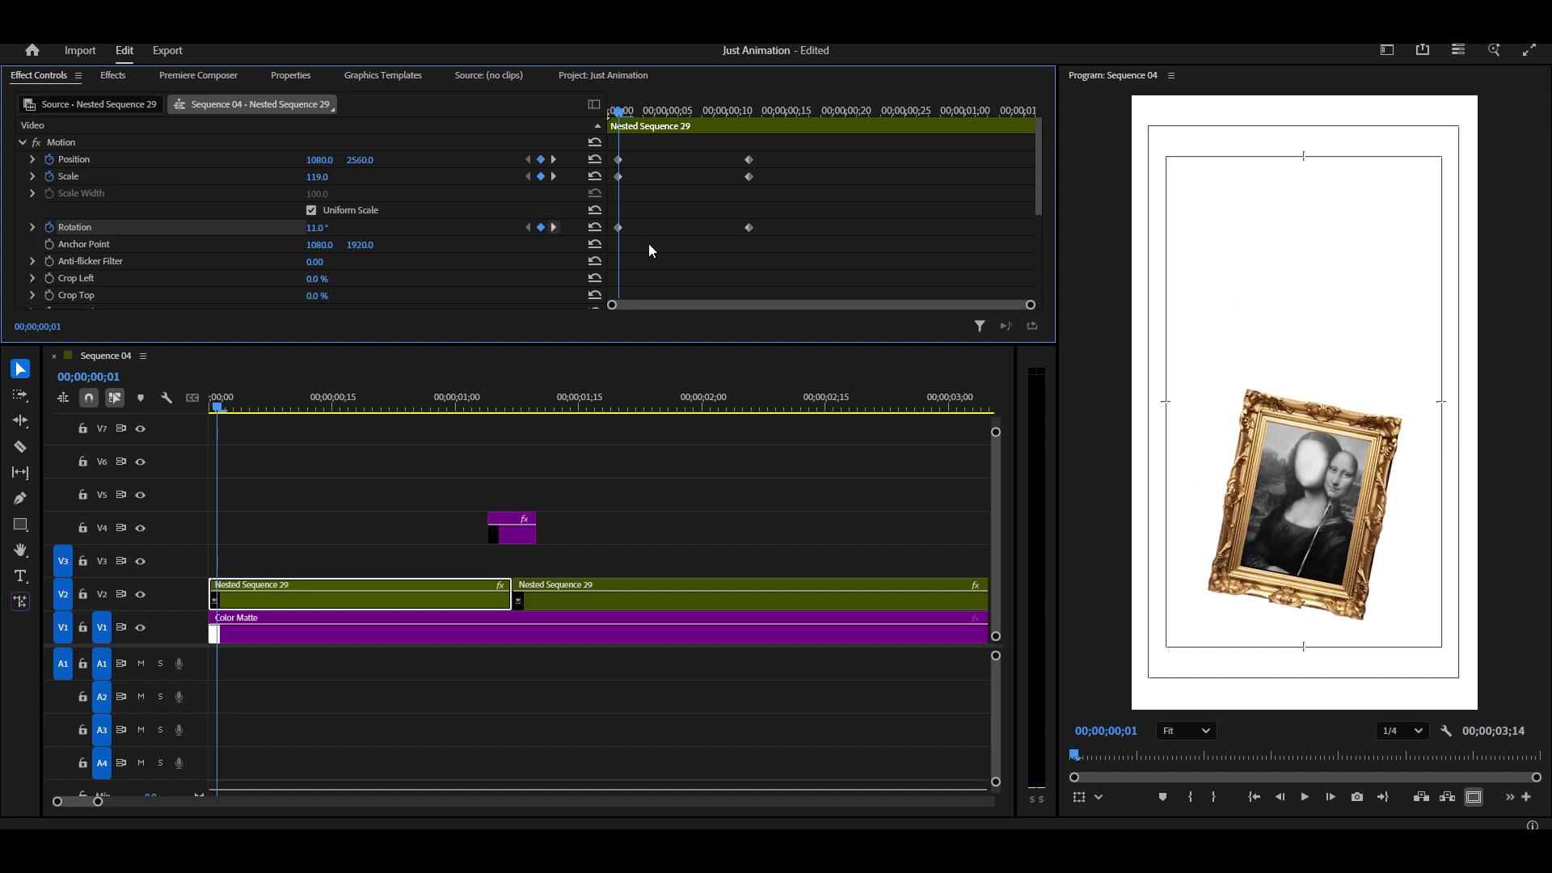
Apply Ease In temporal interpolation to the position, scale and rotation keyframes at 00;00;00;12.
drag(798, 150, 713, 263)
right_click(747, 230)
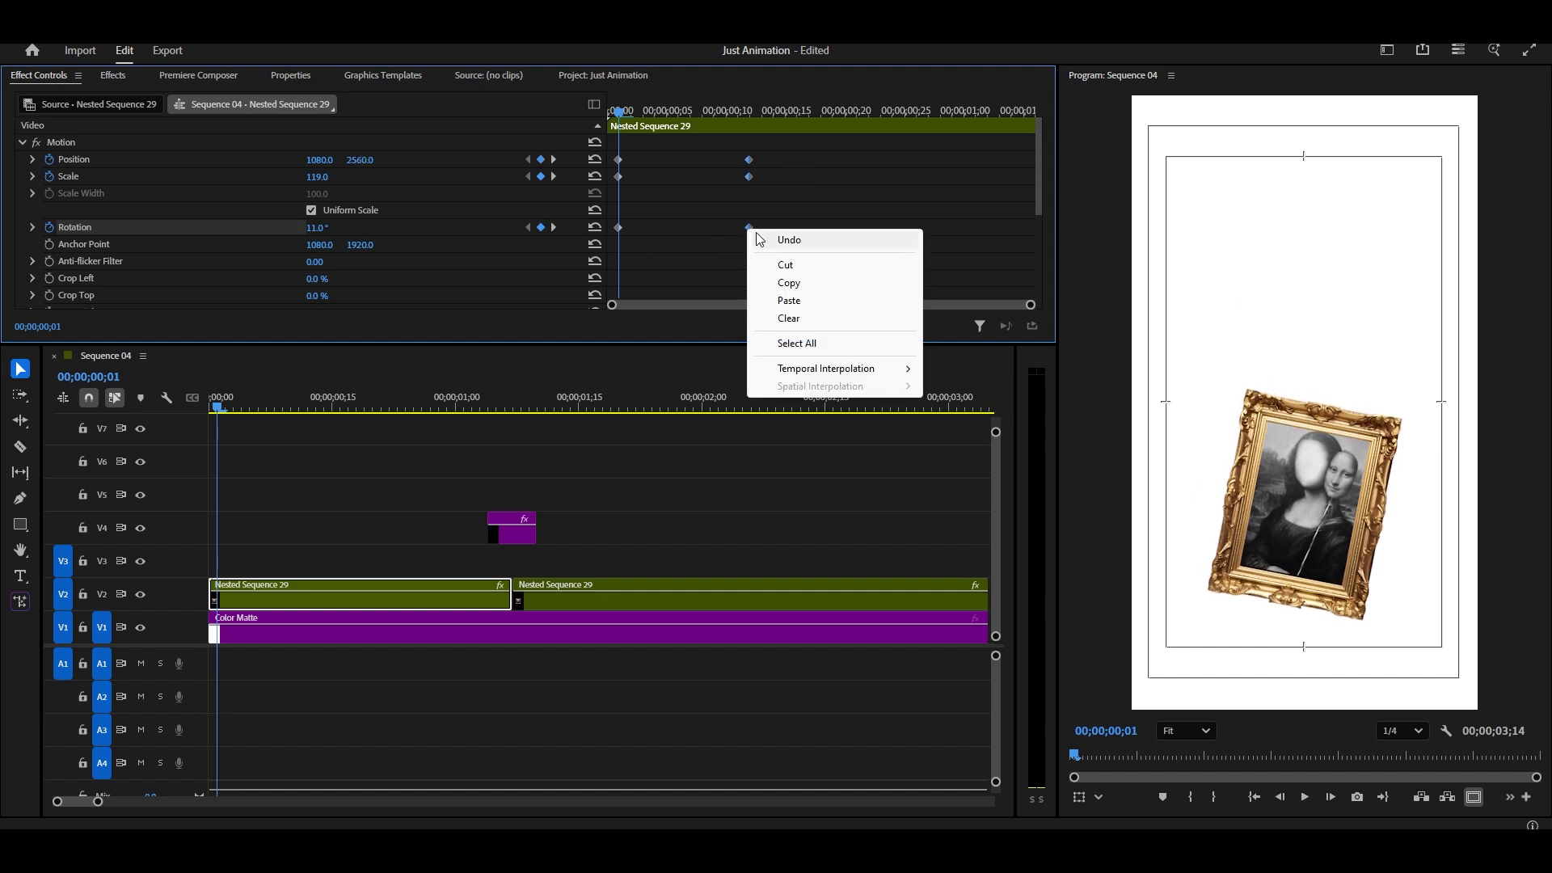
mouse_move(826, 368)
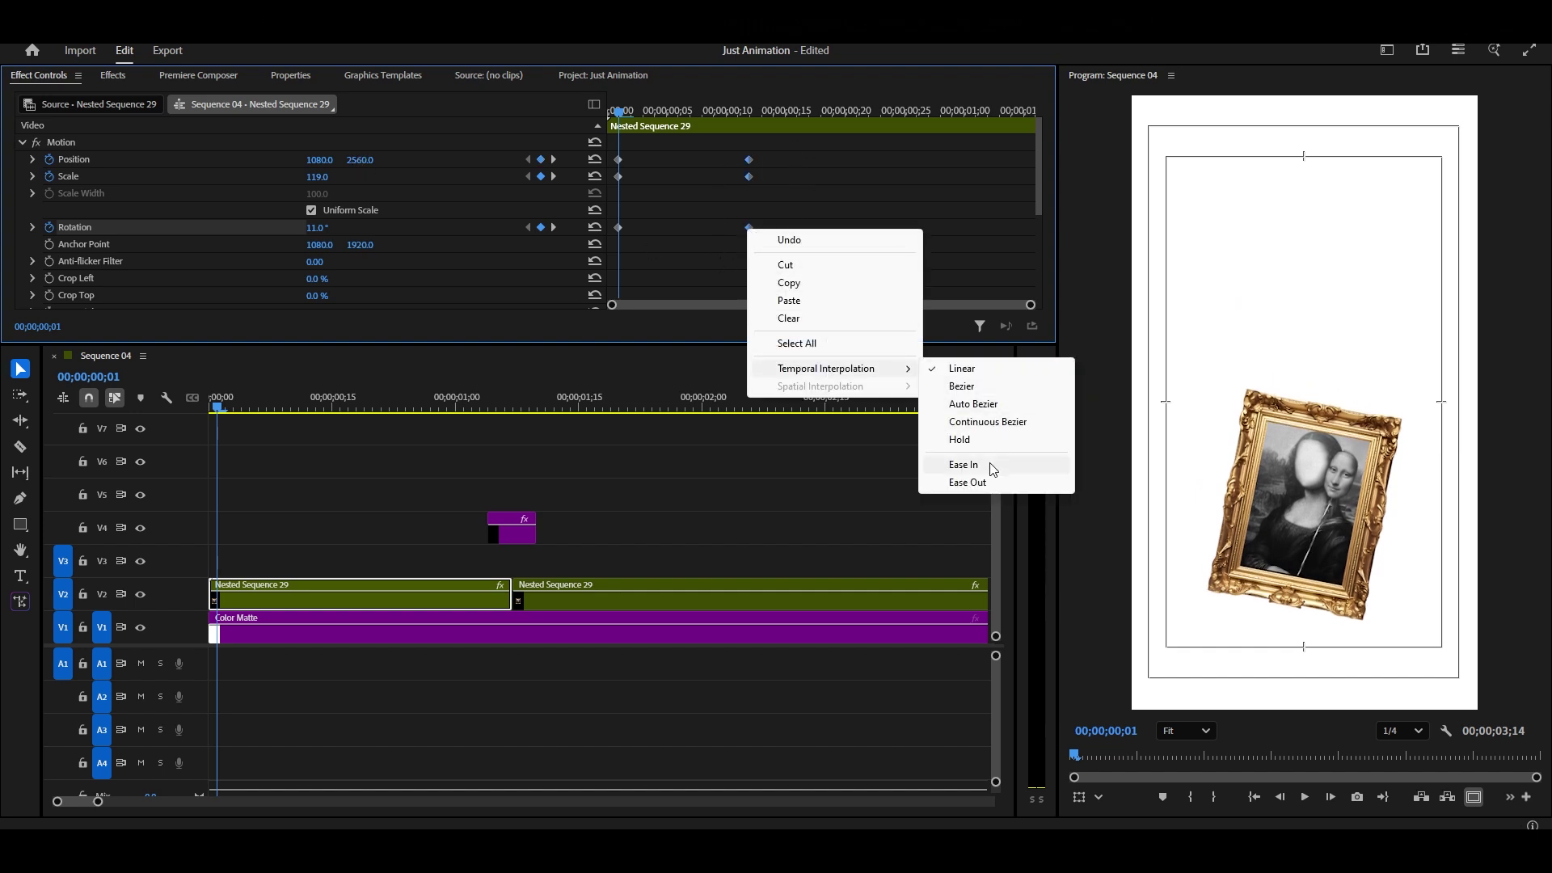
click(964, 464)
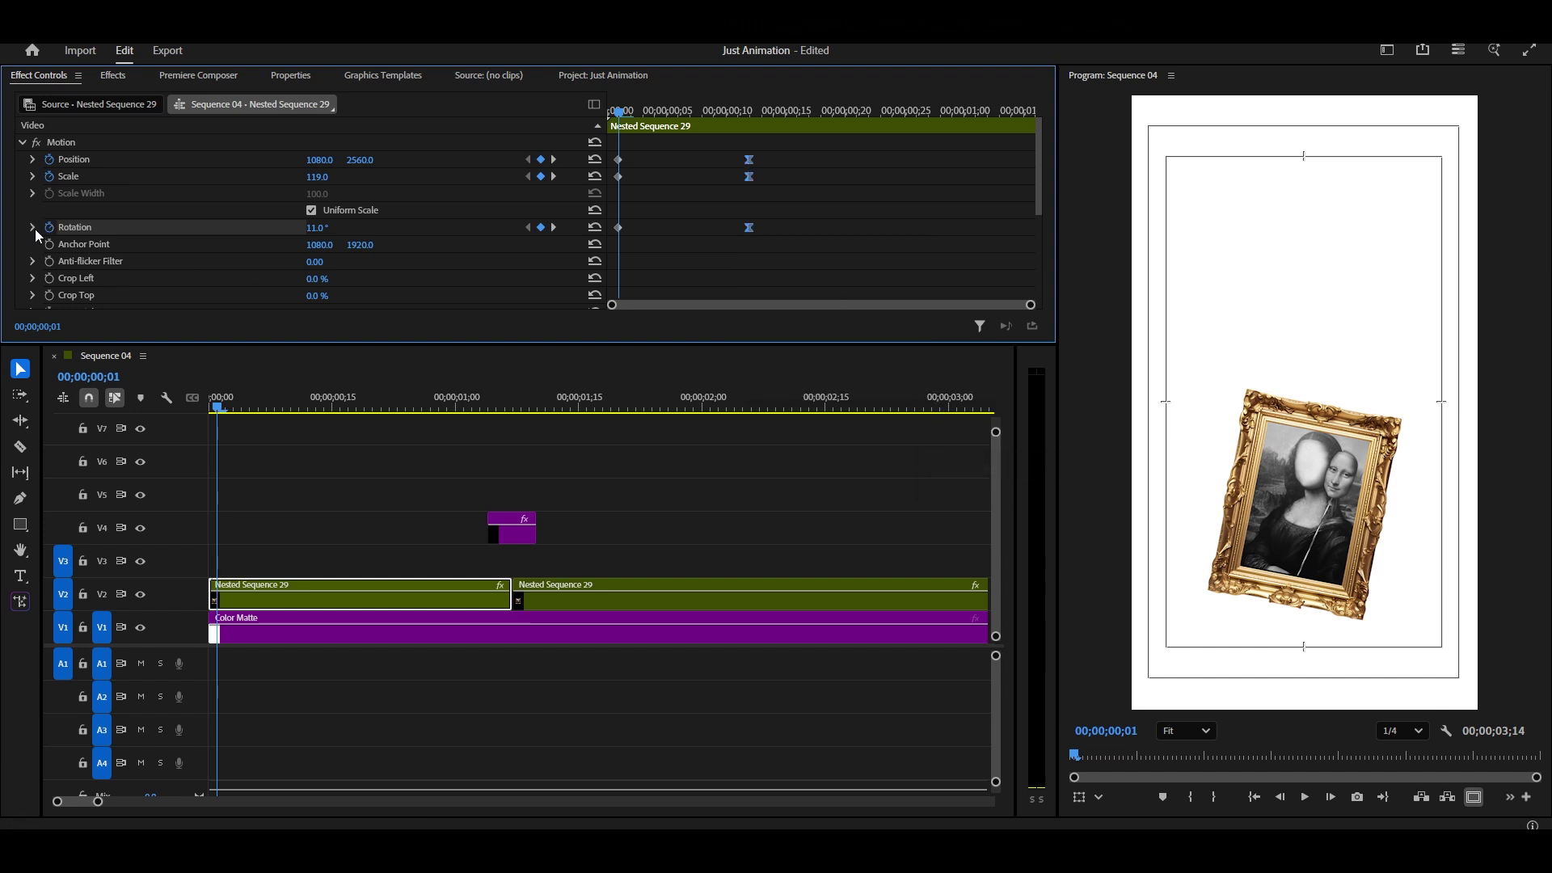
Reshape the scale and position velocity curves into a fast start with a long slowdown, and move their first keyframes to the clip's start.
click(33, 175)
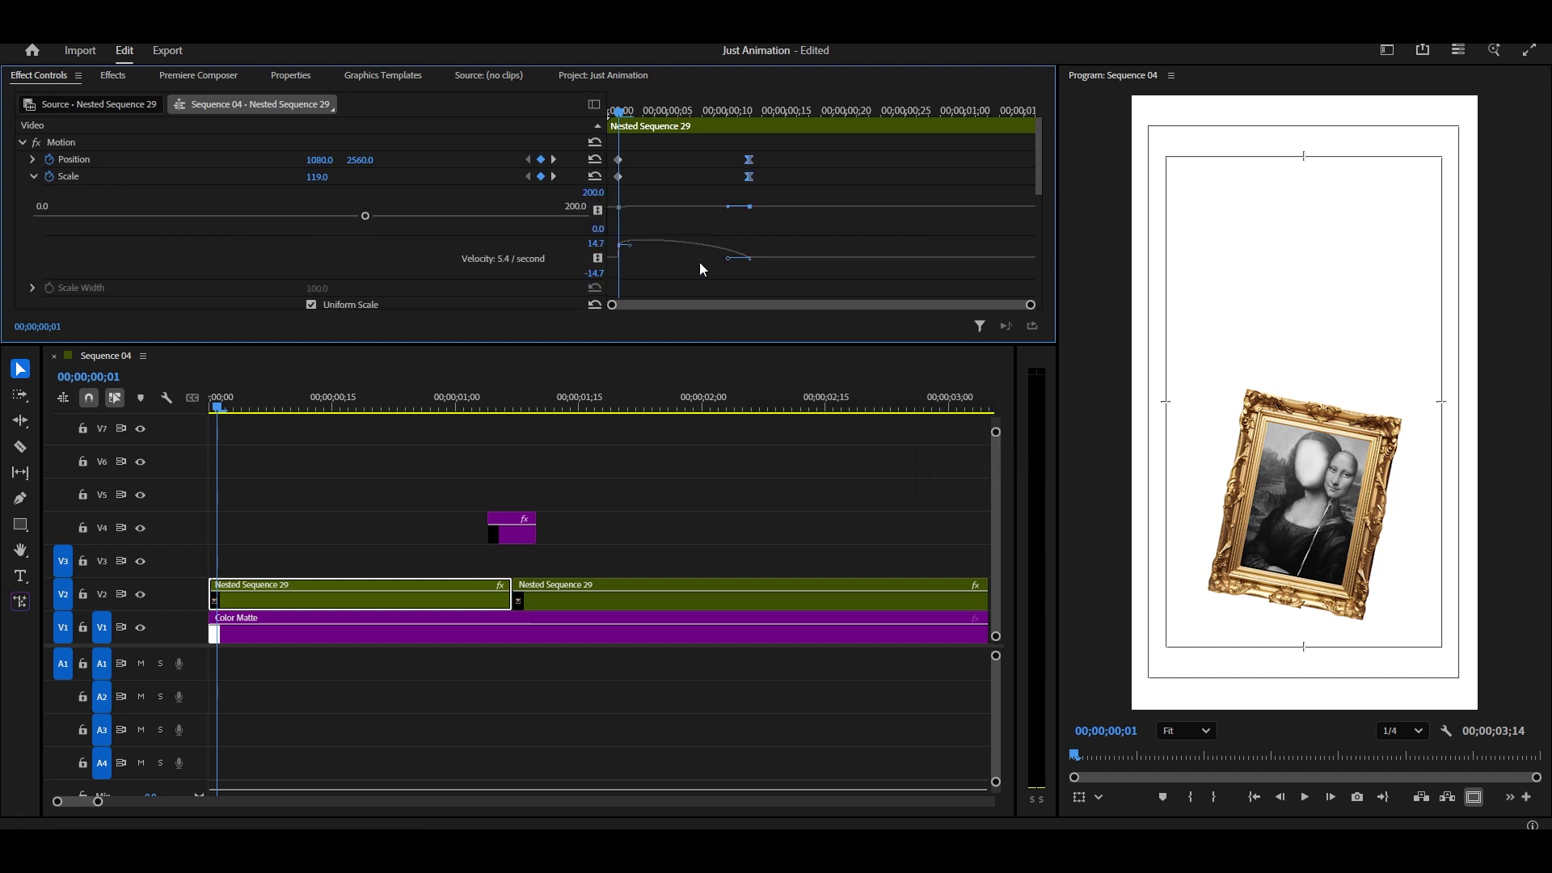
drag(731, 265, 623, 256)
click(31, 160)
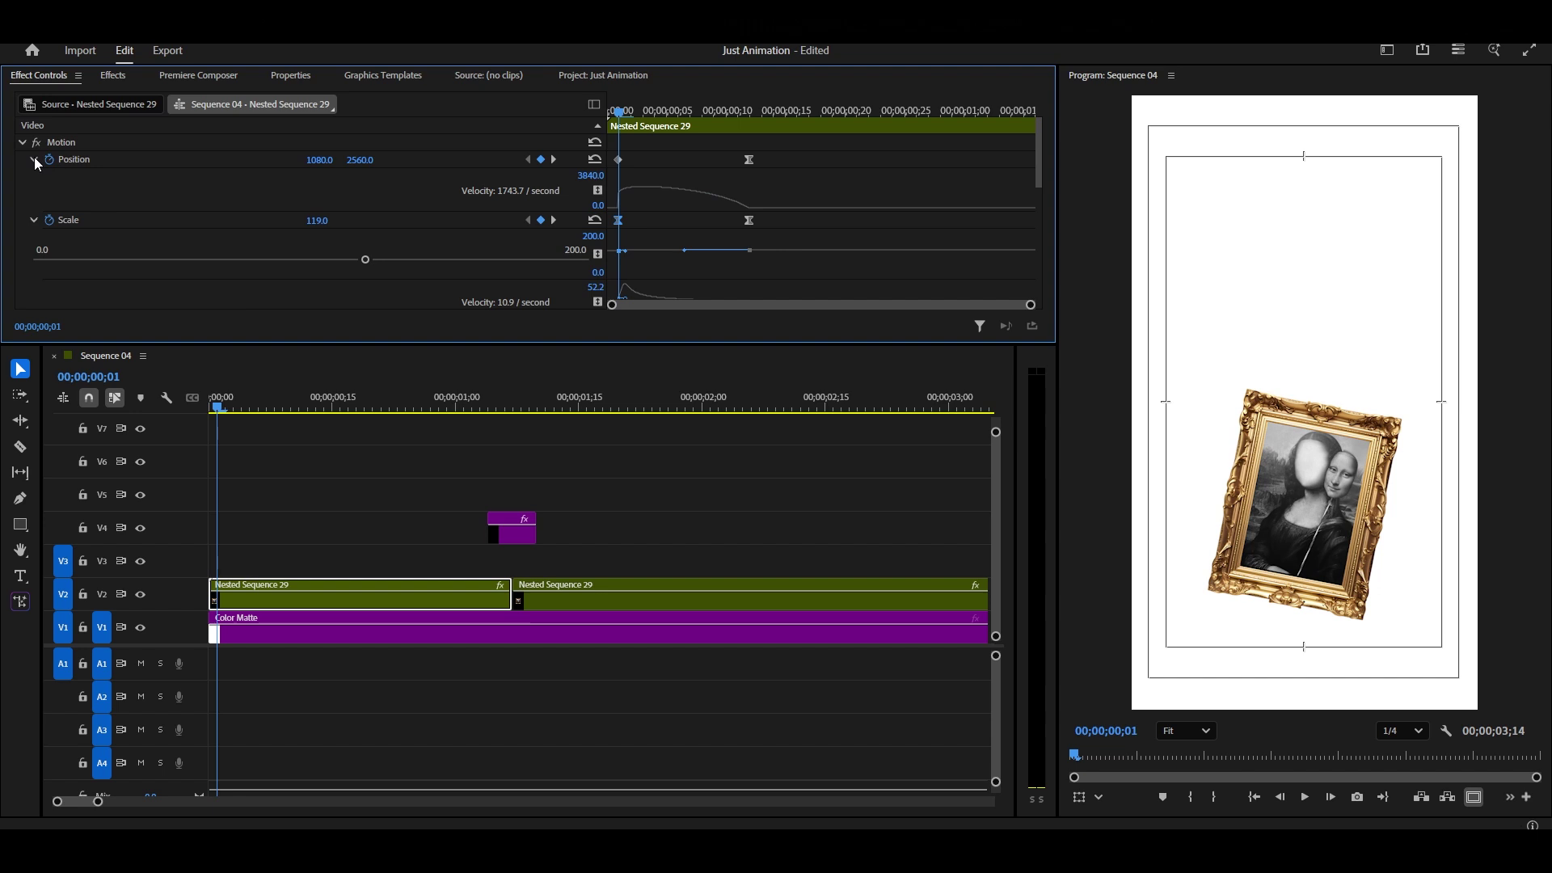
click(747, 159)
drag(730, 212, 689, 213)
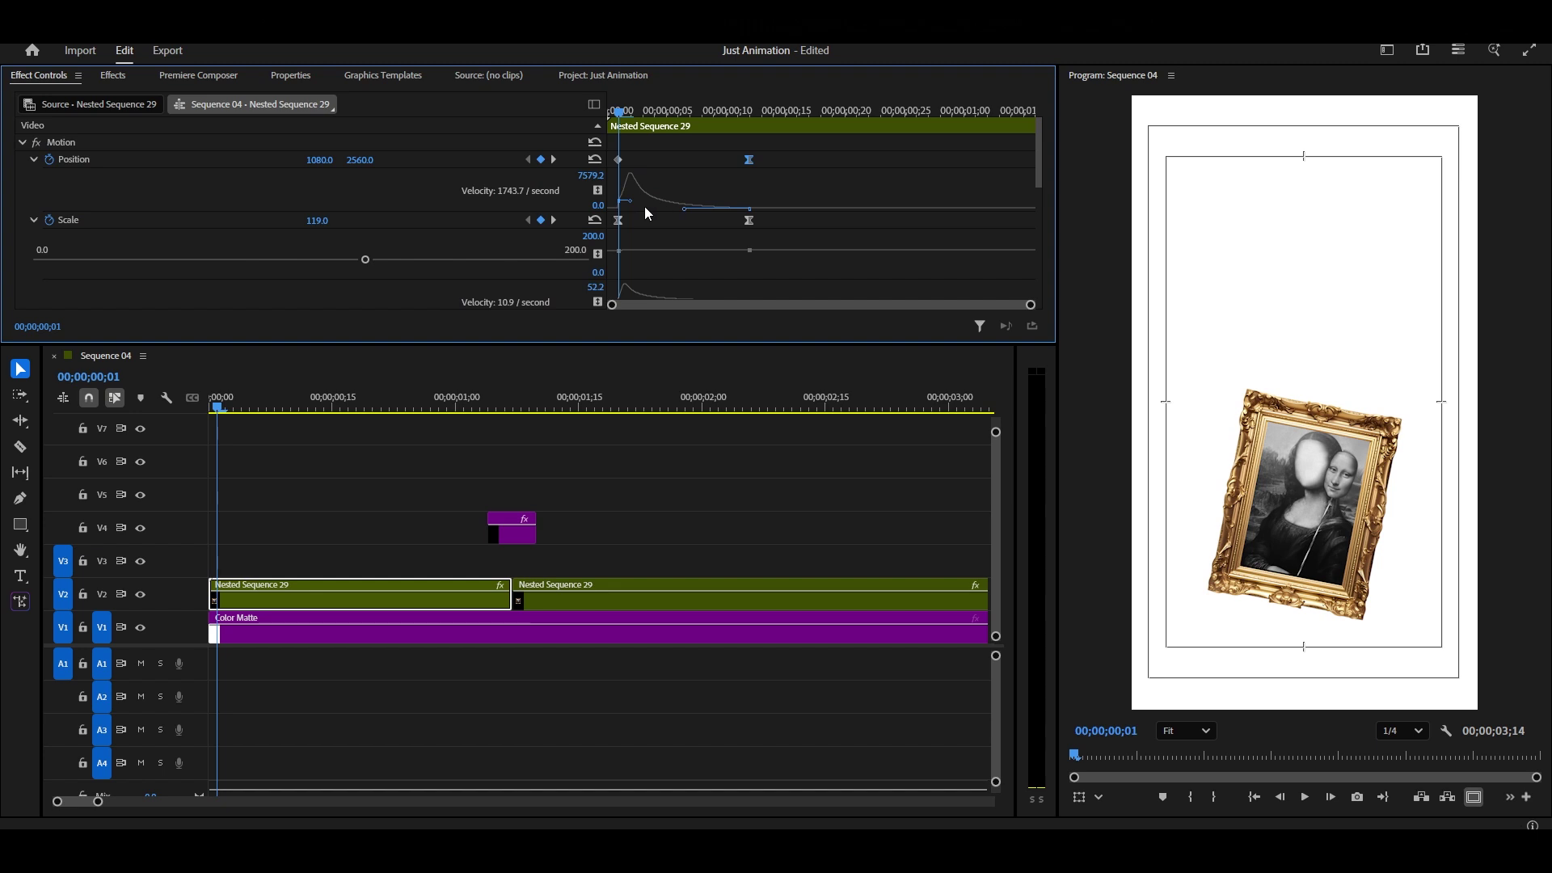
drag(632, 202, 596, 222)
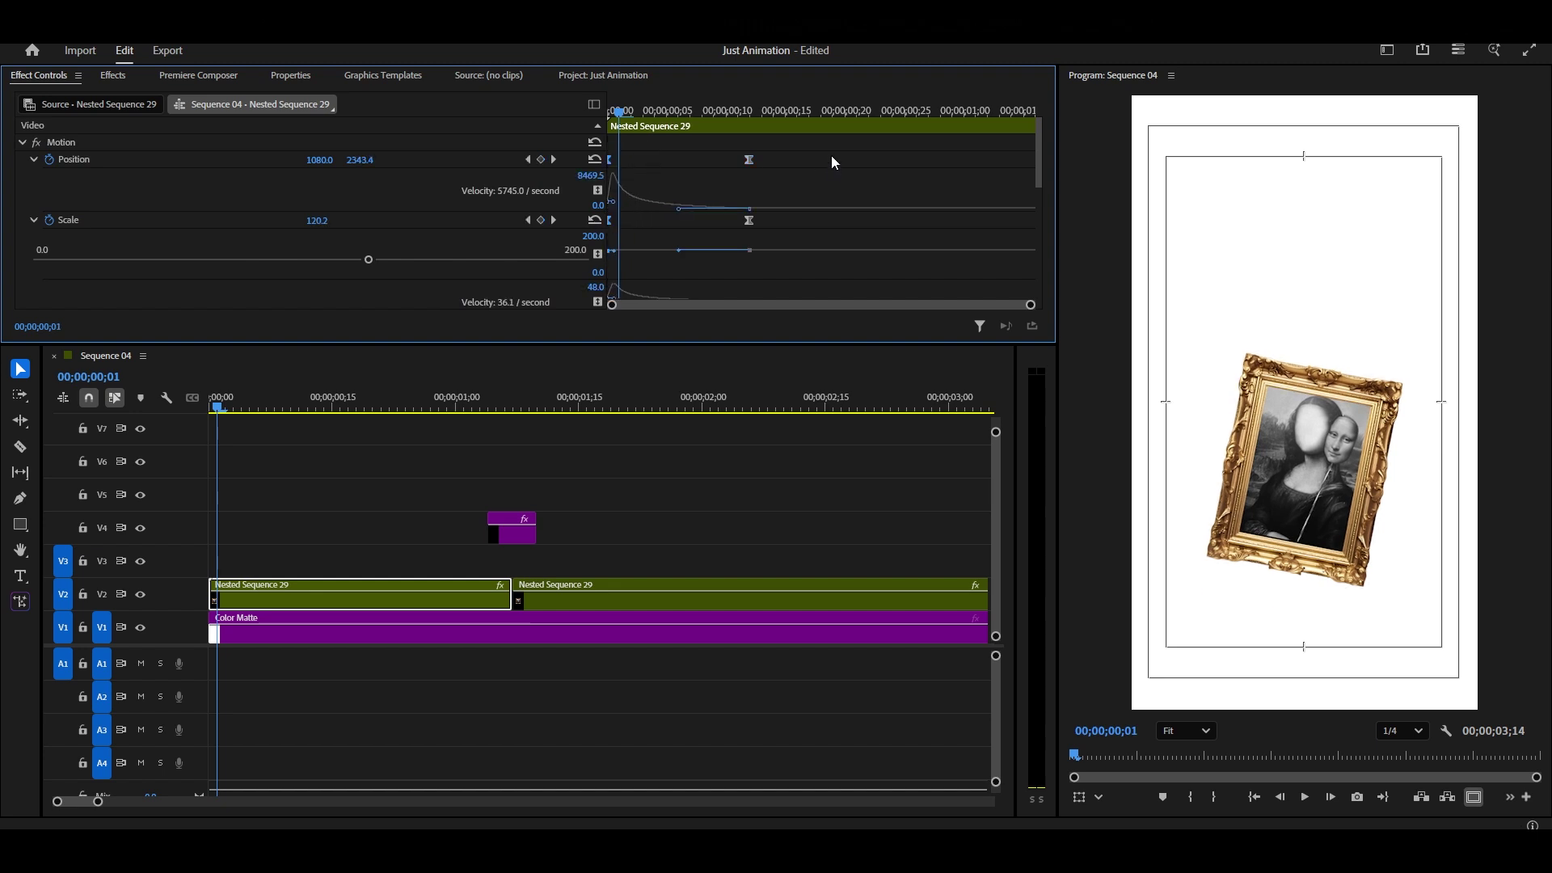
Move the first rotation keyframe to the clip's start and the last one to about 00;00;00;26.
scroll(829, 160, down, 3)
click(619, 252)
key(Delete)
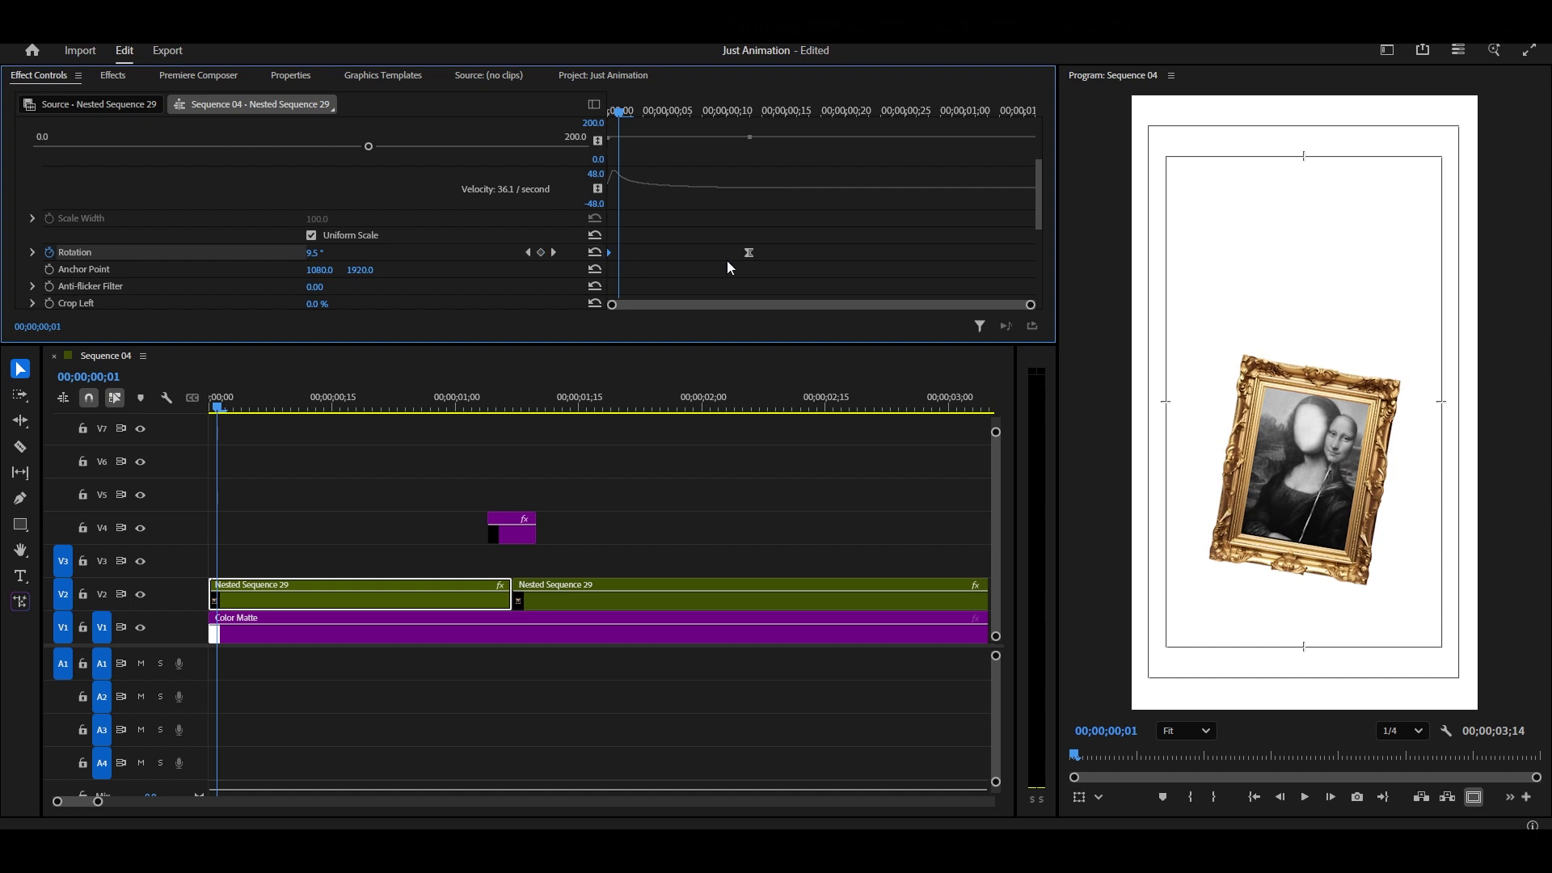
drag(745, 251, 913, 266)
Fade the clip in with opacity keyframes of 0.0% at the clip's start and 100.0% at about 00;00;00;07.
scroll(745, 250, down, 3)
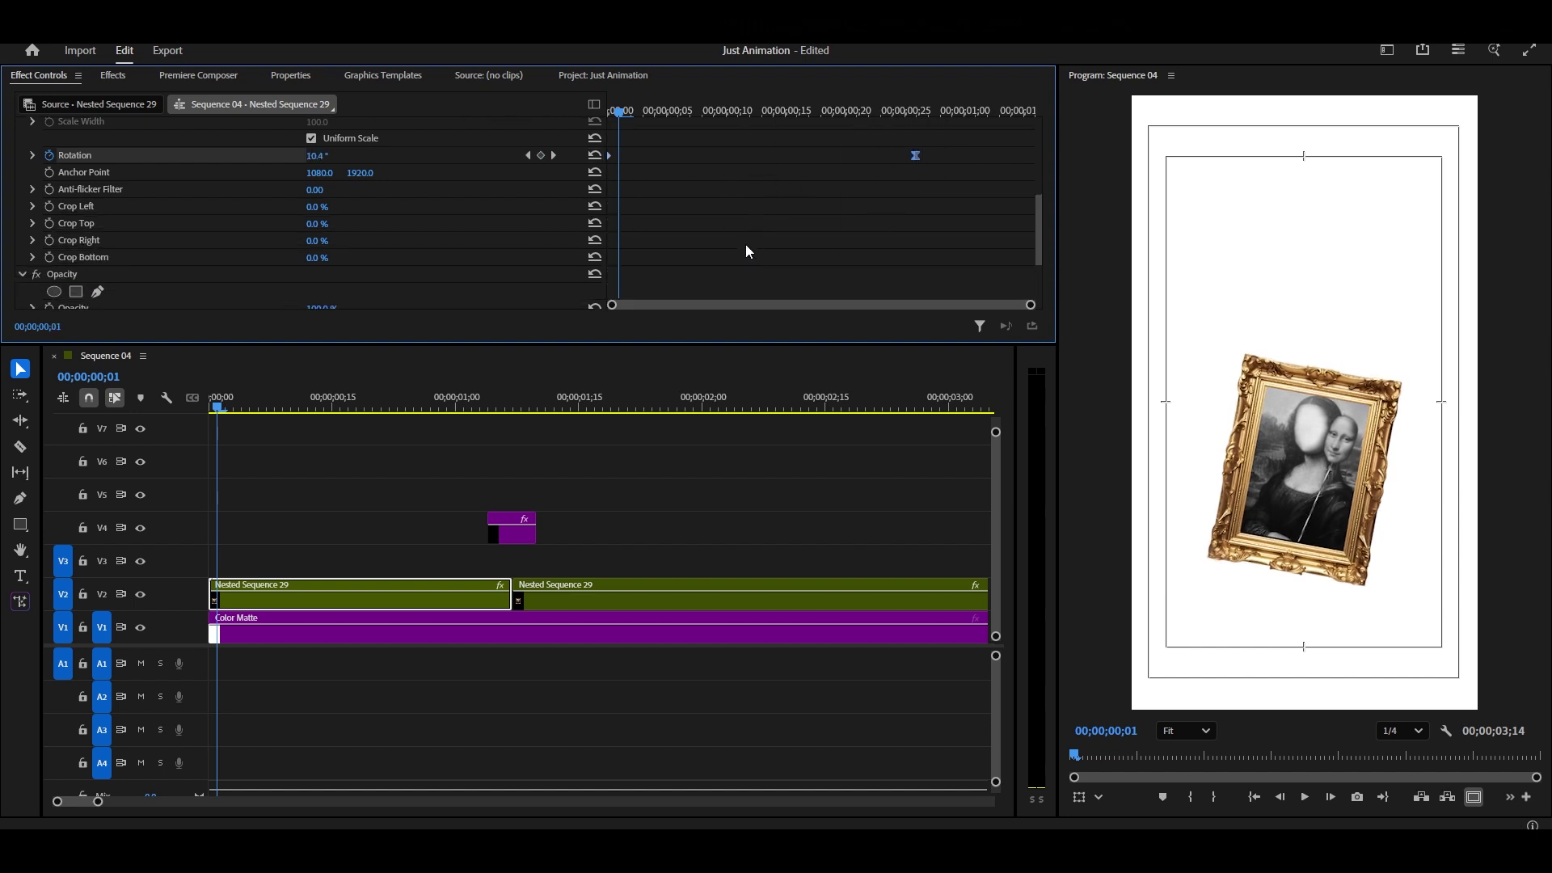
scroll(745, 251, down, 3)
click(49, 228)
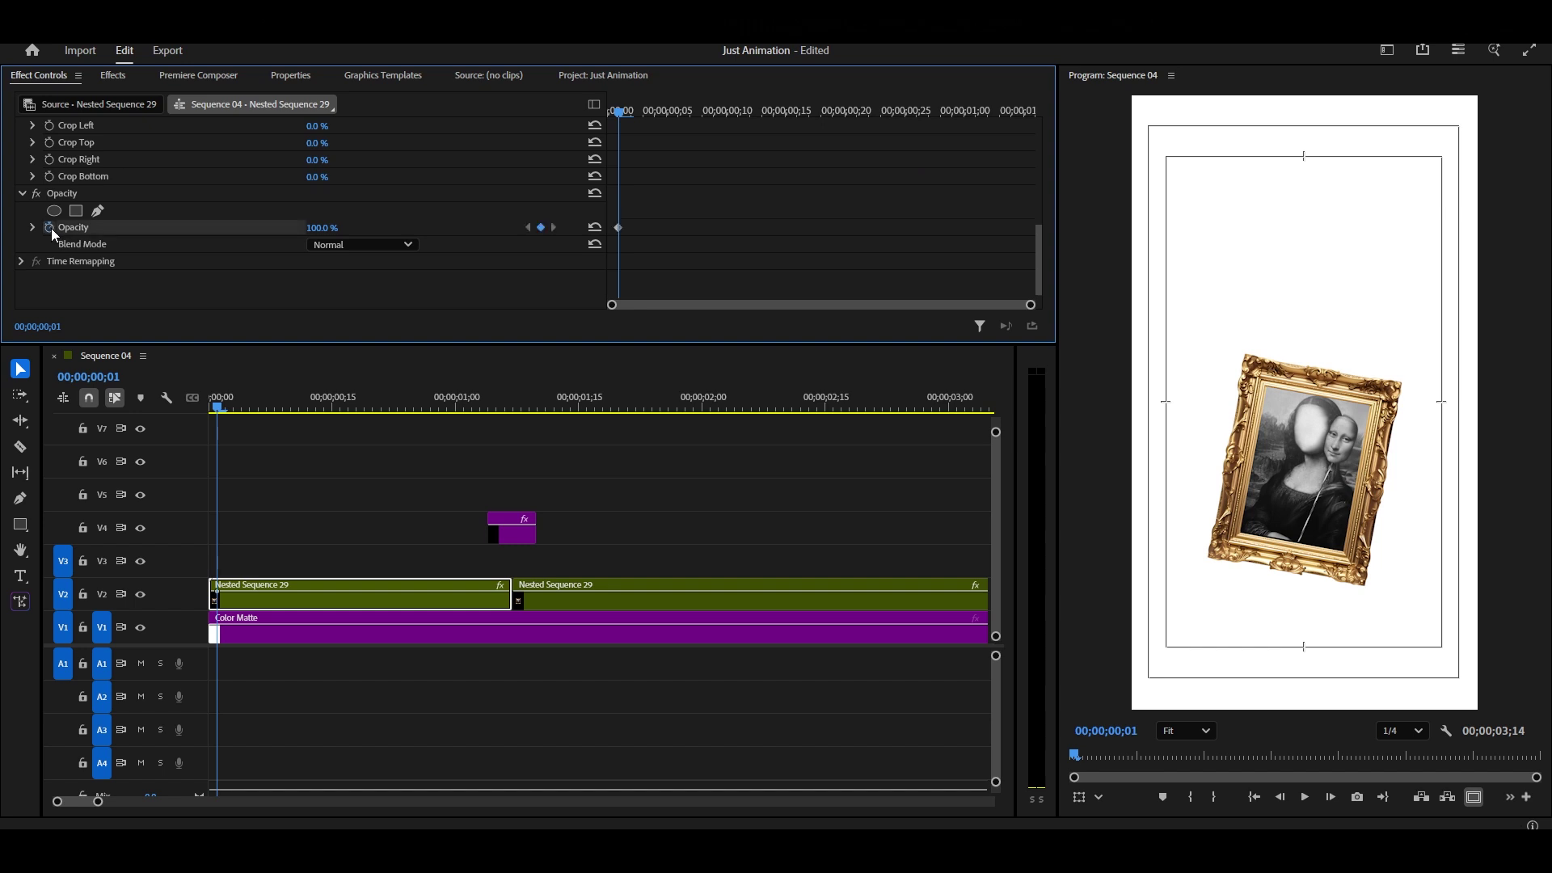
click(619, 228)
key(Delete)
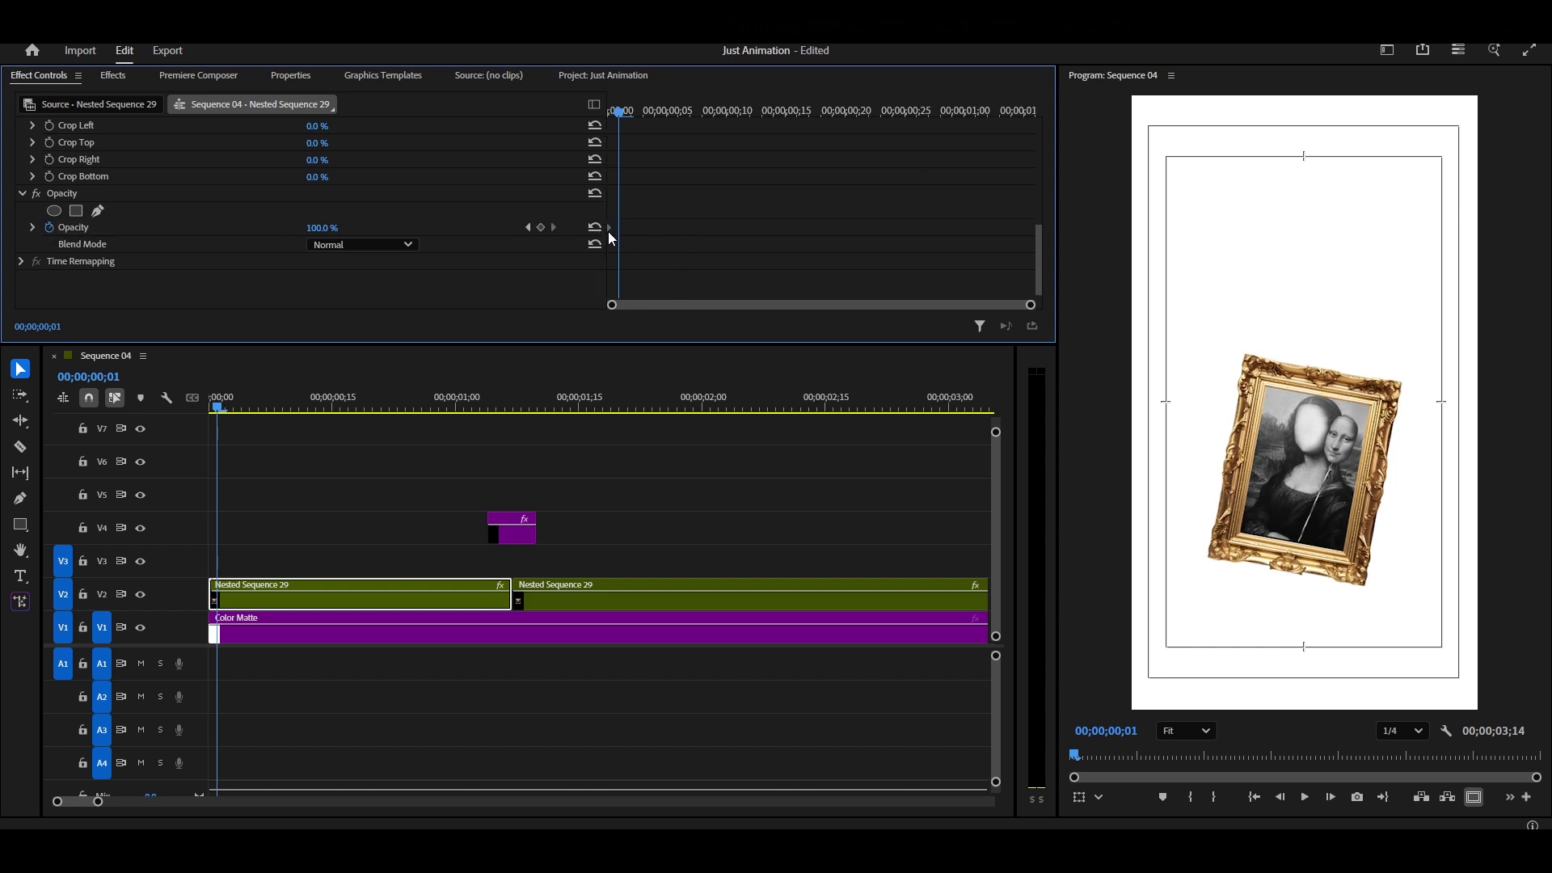
drag(609, 230, 689, 228)
drag(336, 228, 255, 227)
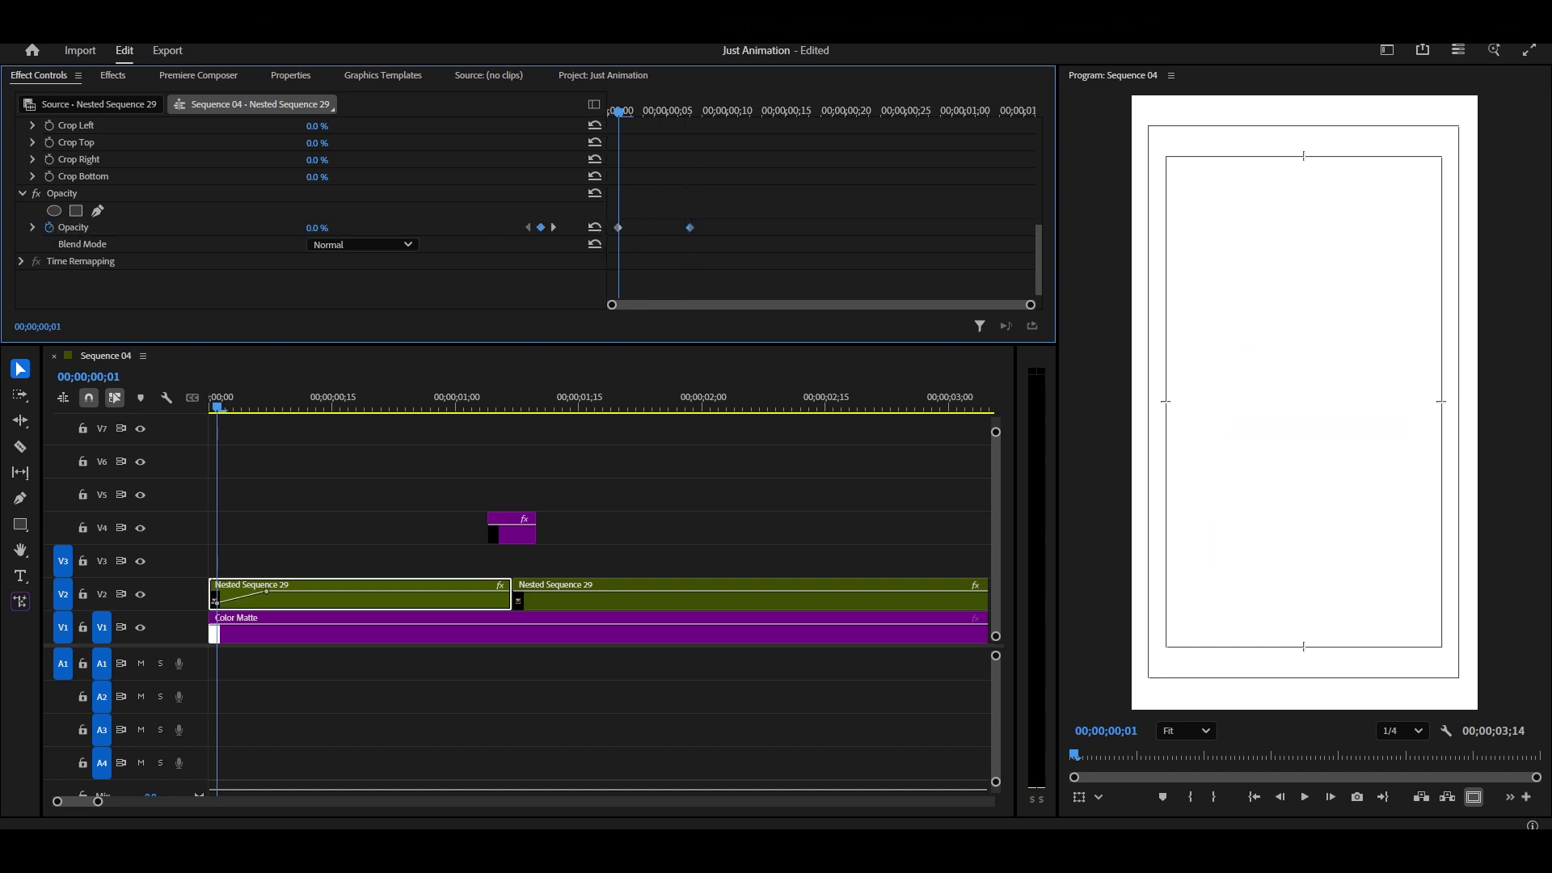
drag(620, 228, 608, 228)
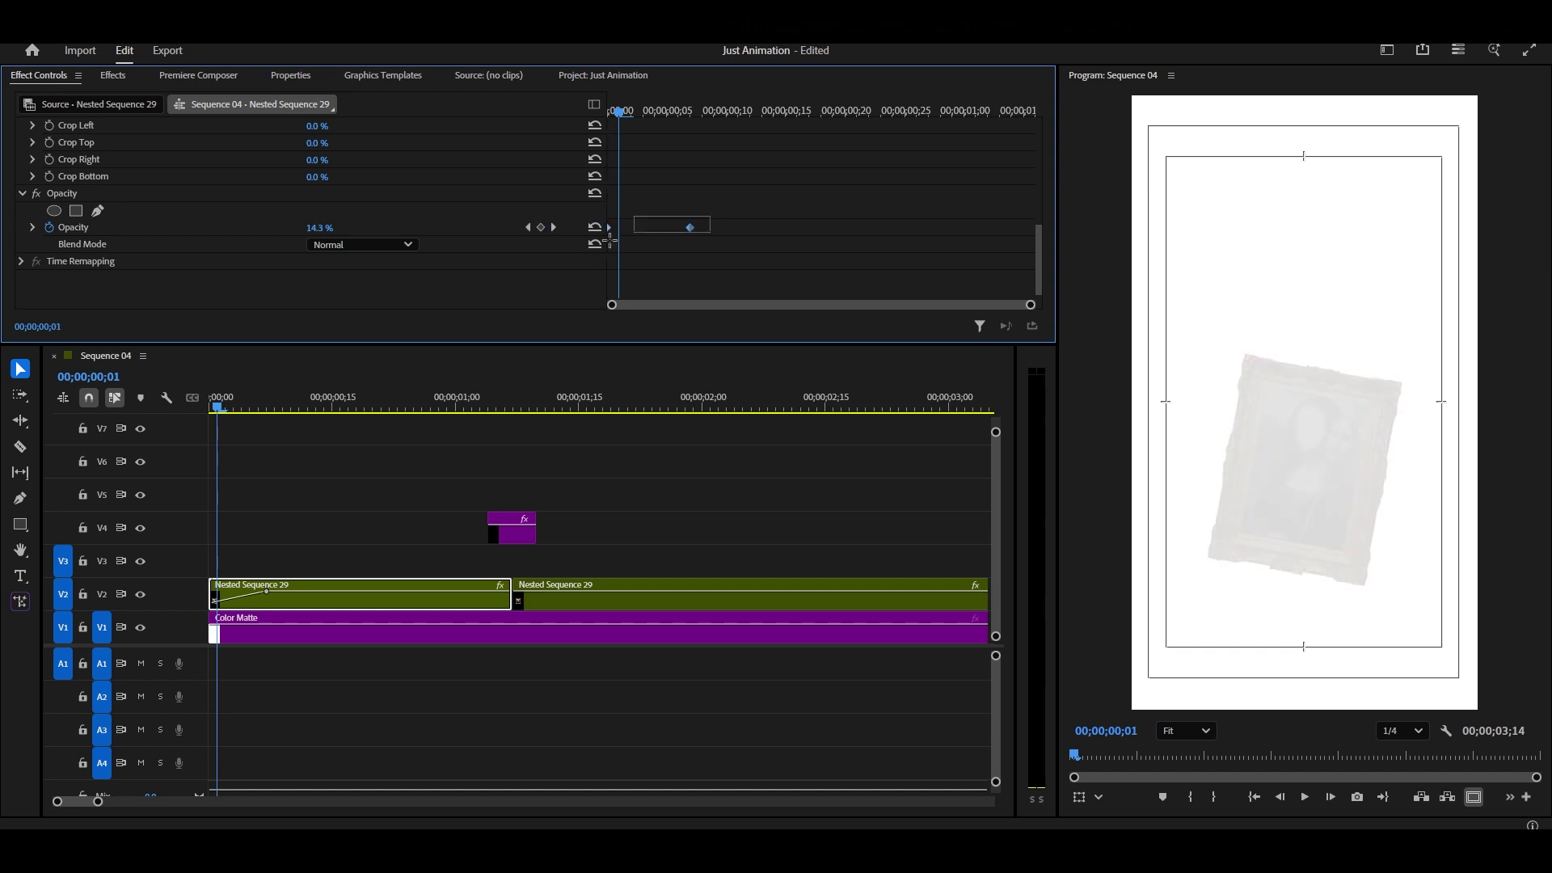
Apply Ease In and Ease Out to the opacity keyframes and reshape their curve so the fade rises quickly and settles slowly.
right_click(689, 228)
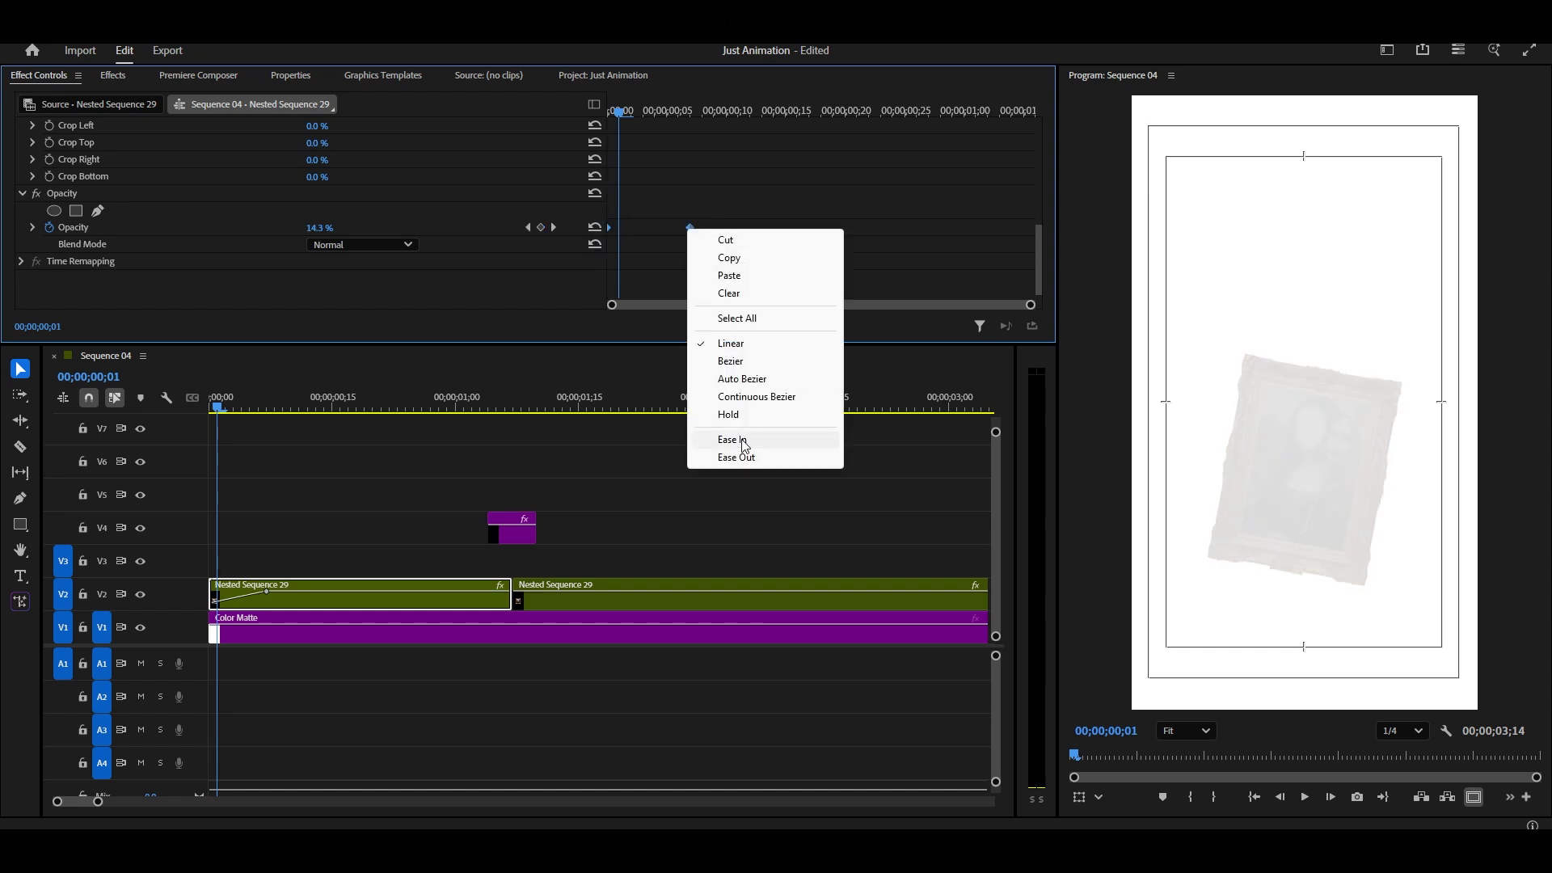
click(738, 437)
right_click(689, 228)
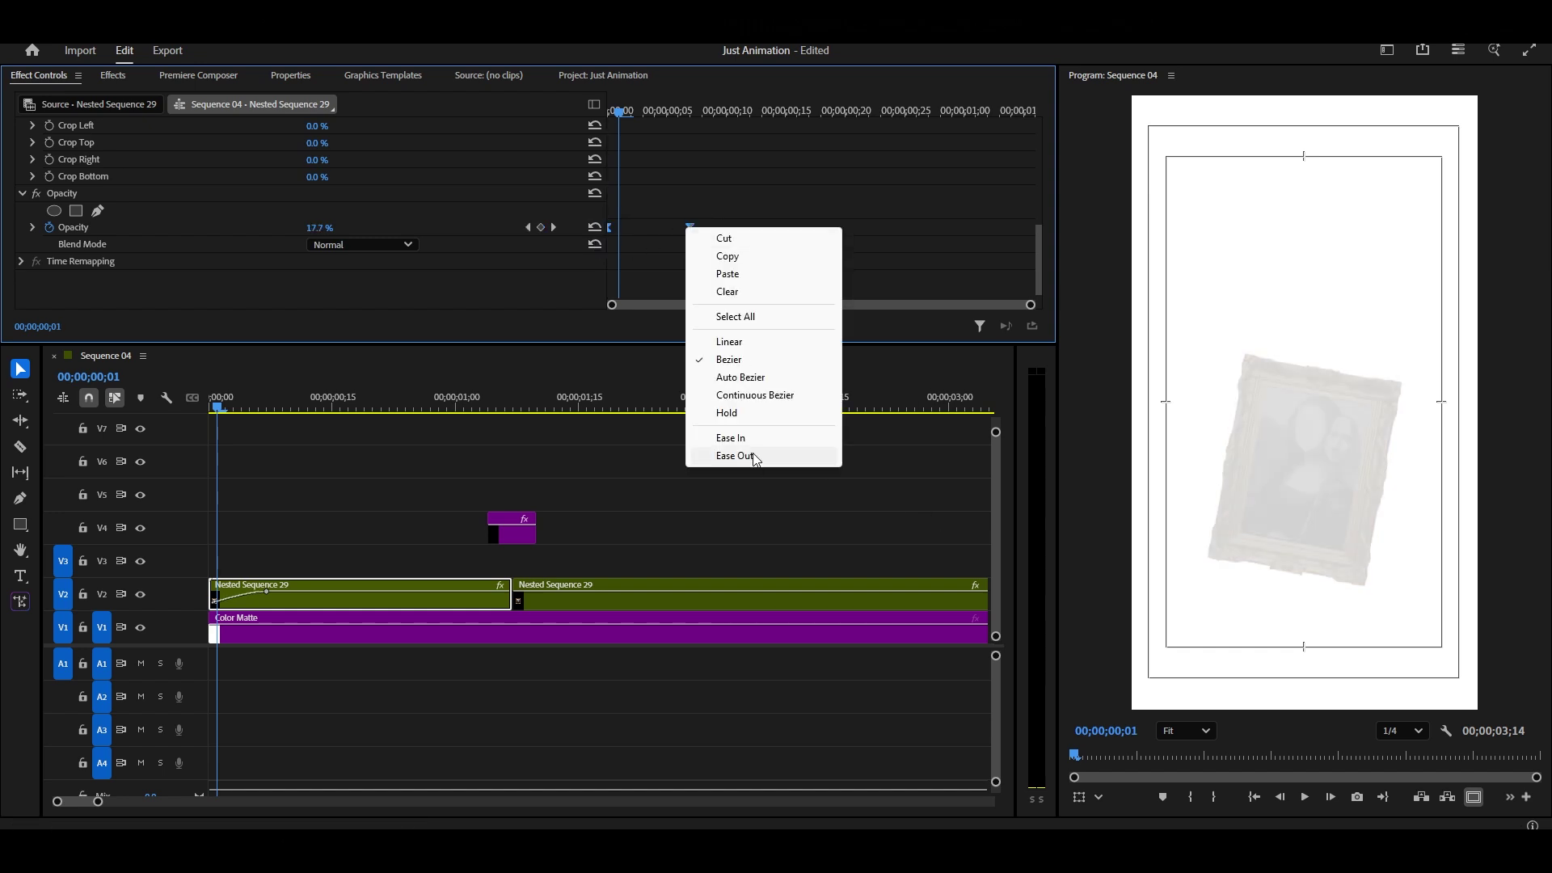
click(726, 456)
click(33, 227)
scroll(934, 252, down, 3)
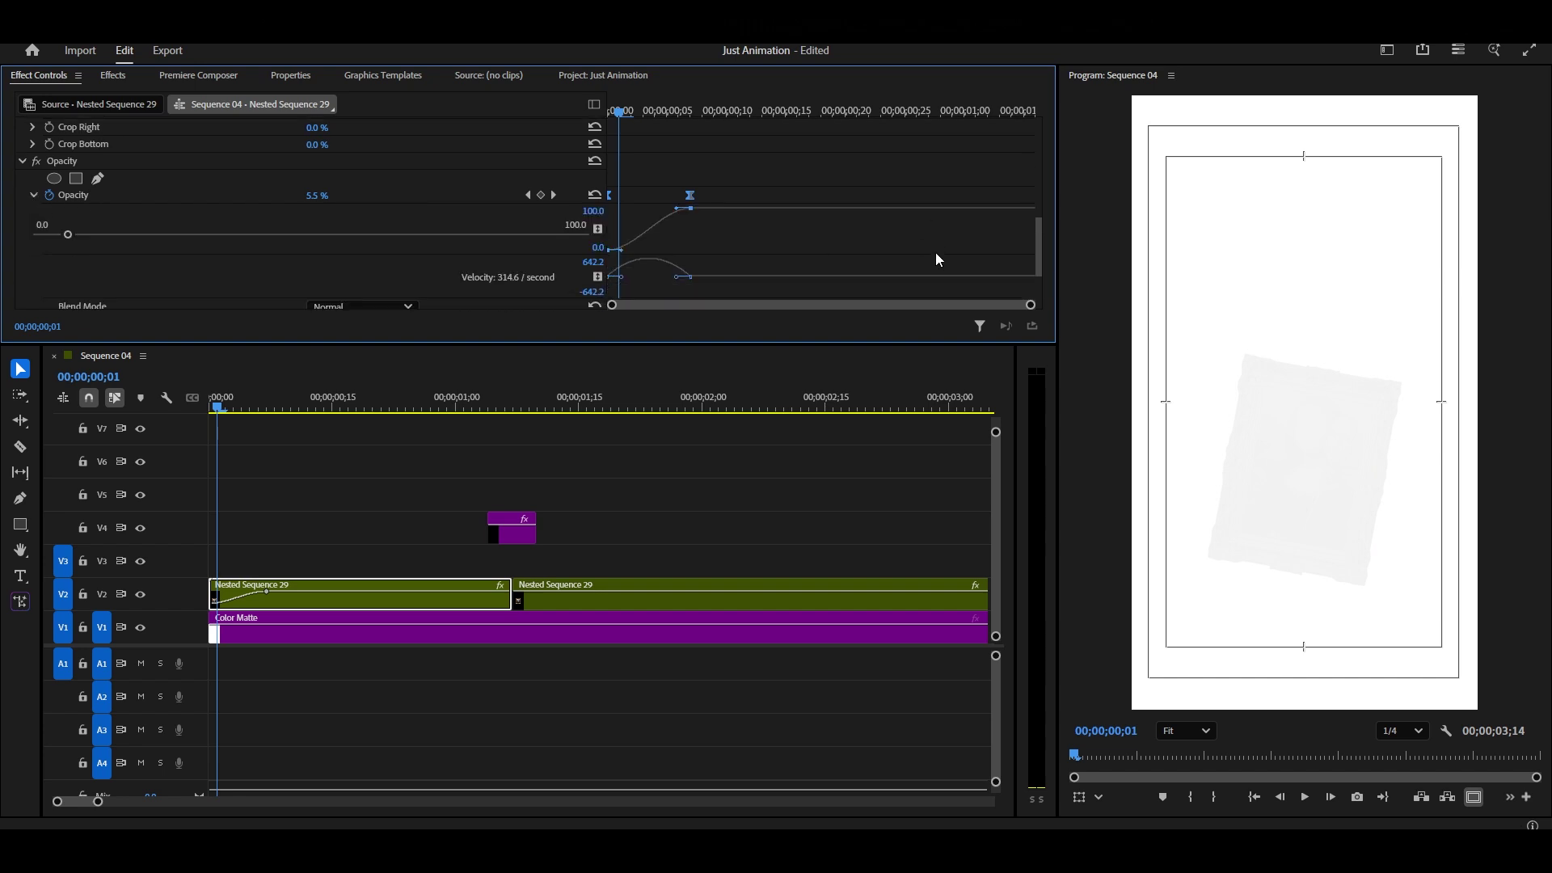
drag(678, 213, 621, 215)
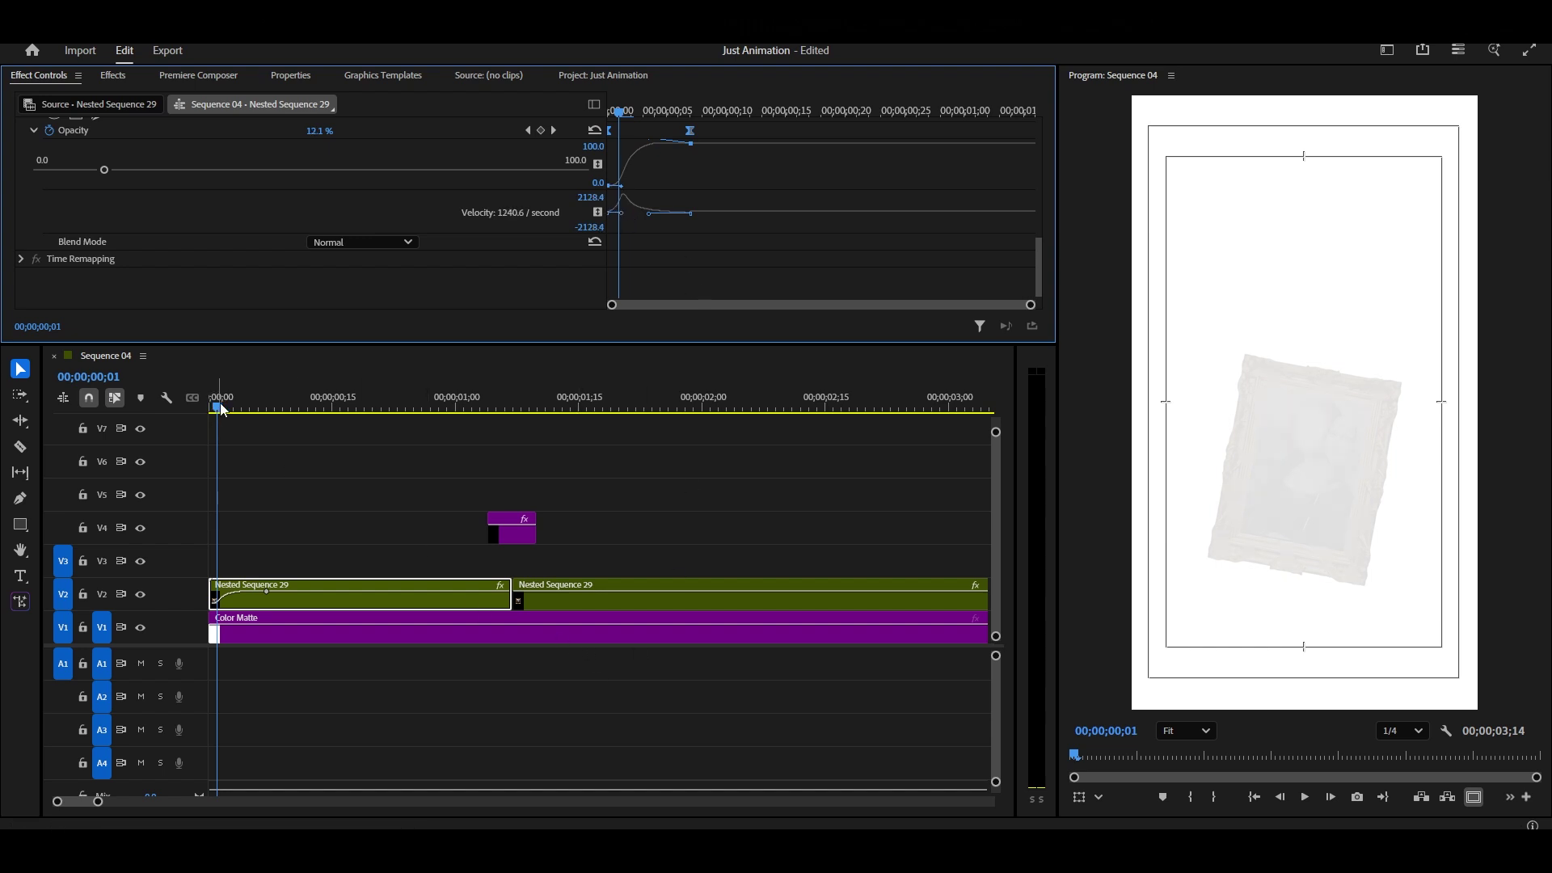
Collapse the position and scale curves and play the entrance animation from the sequence's start.
drag(222, 409, 304, 409)
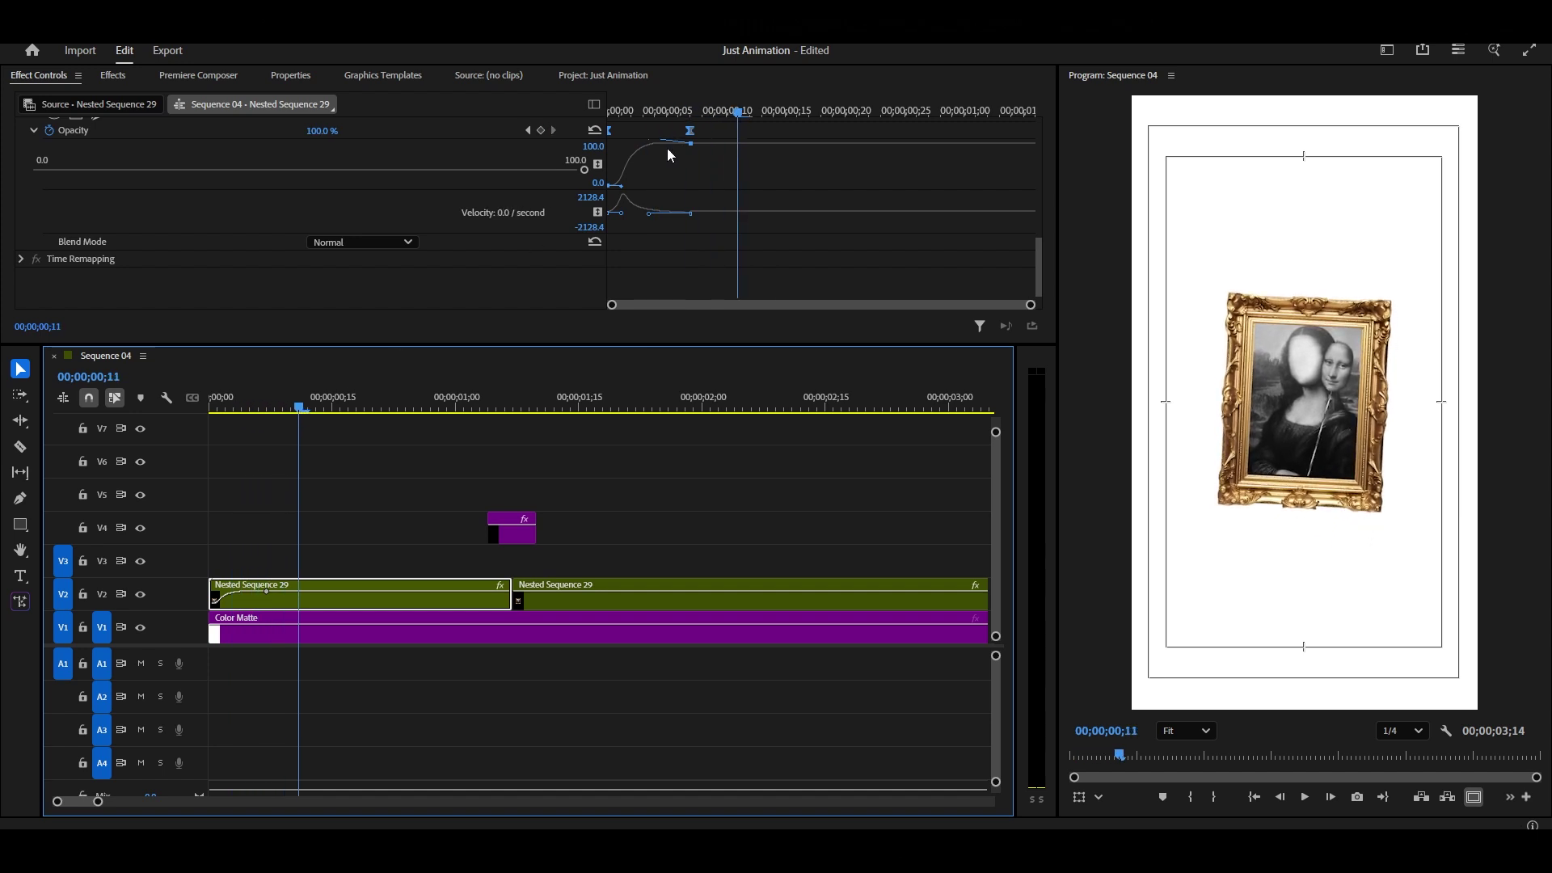
scroll(667, 148, up, 2)
scroll(750, 237, up, 5)
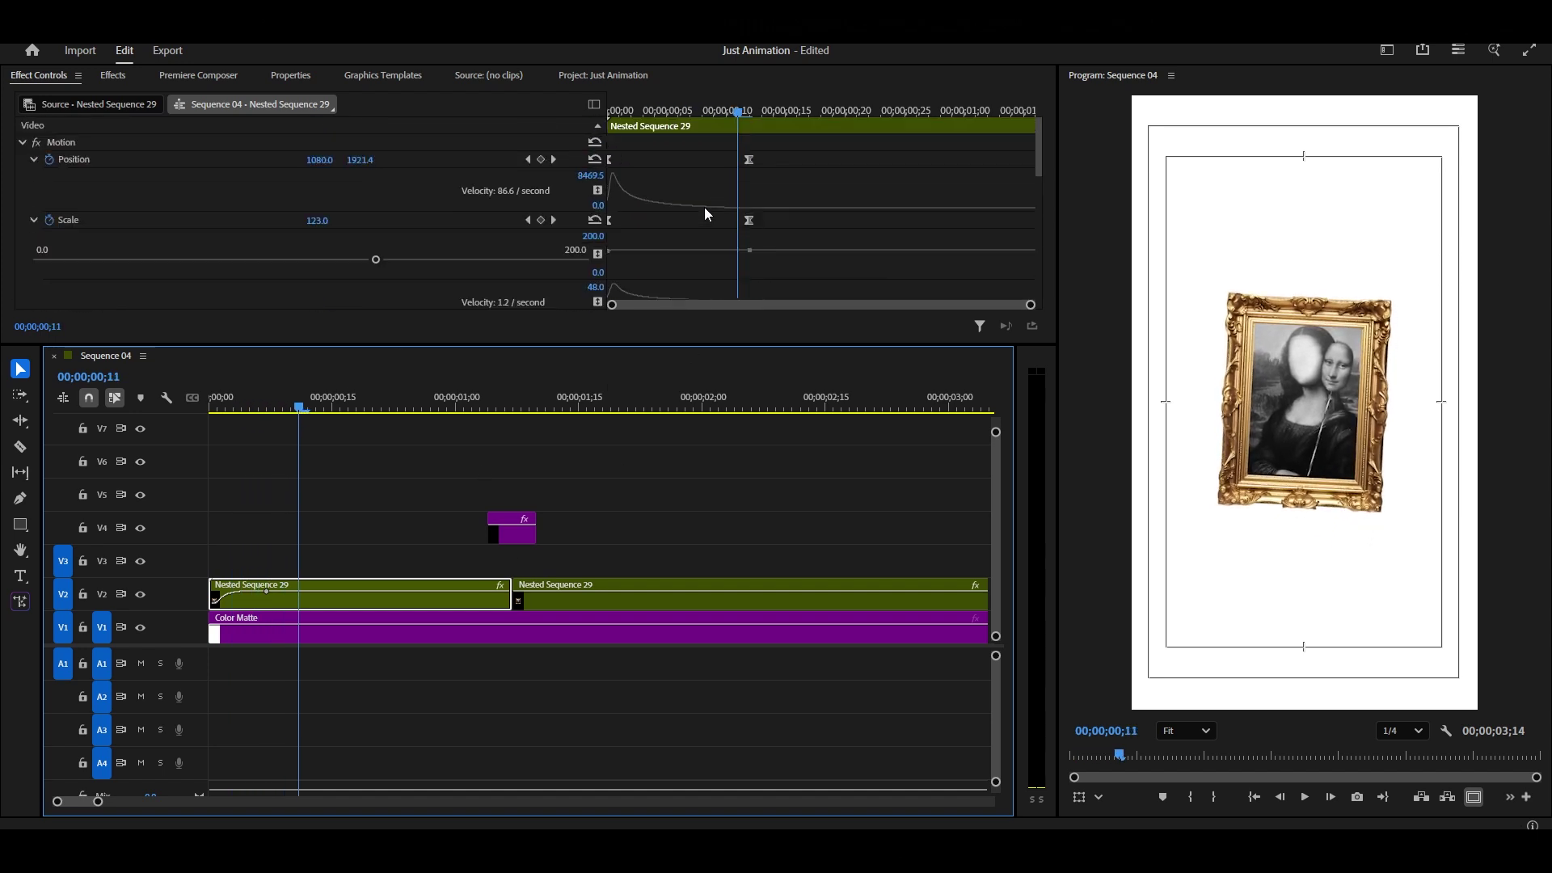
click(32, 160)
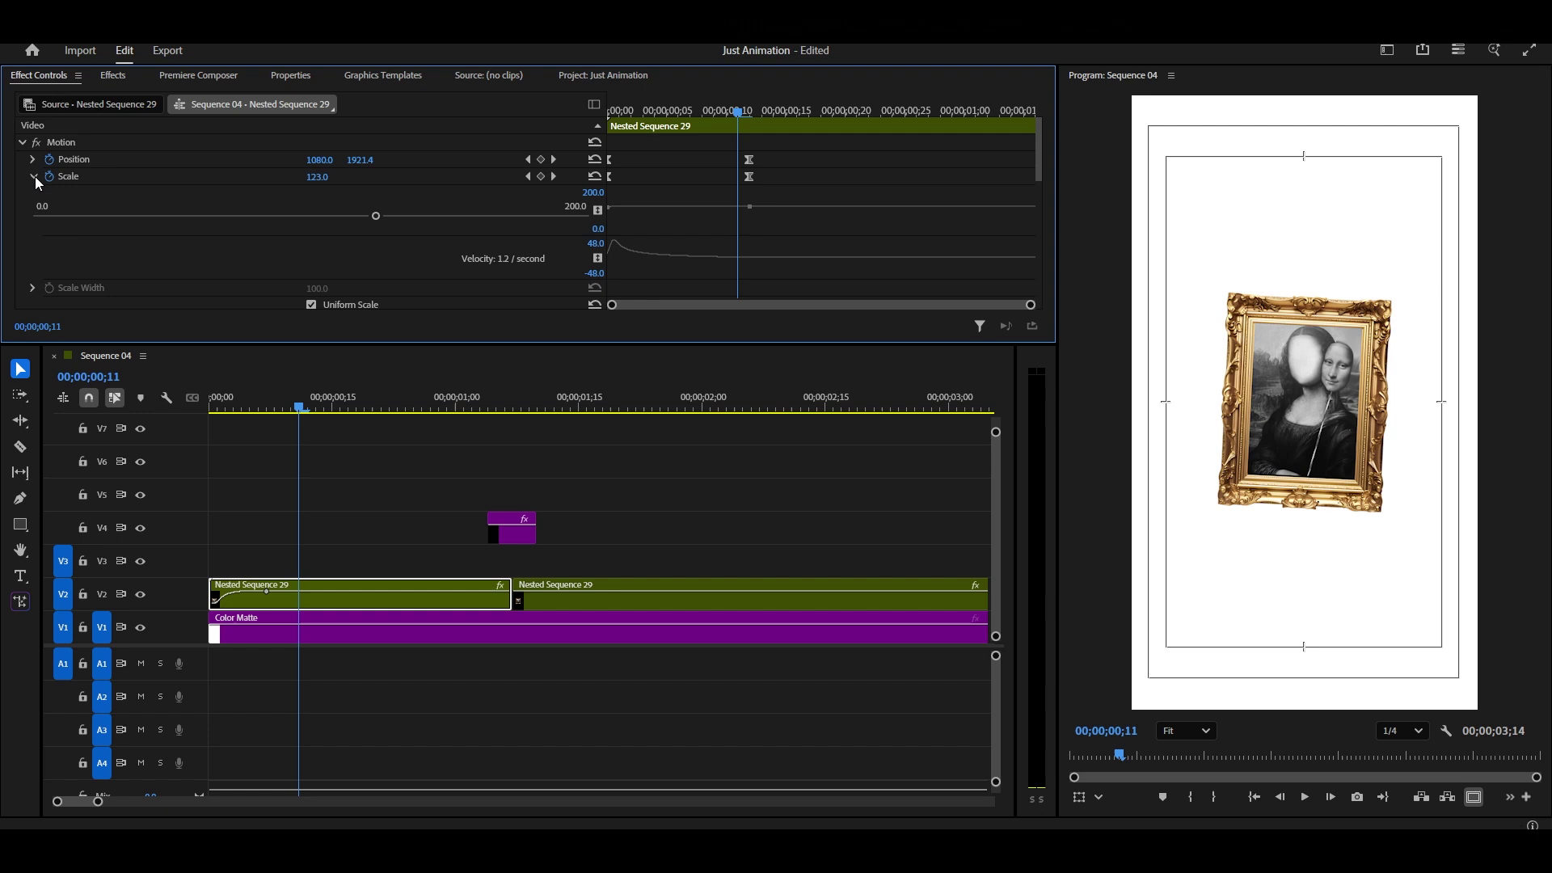
click(34, 177)
drag(250, 408, 208, 408)
click(415, 491)
key(space)
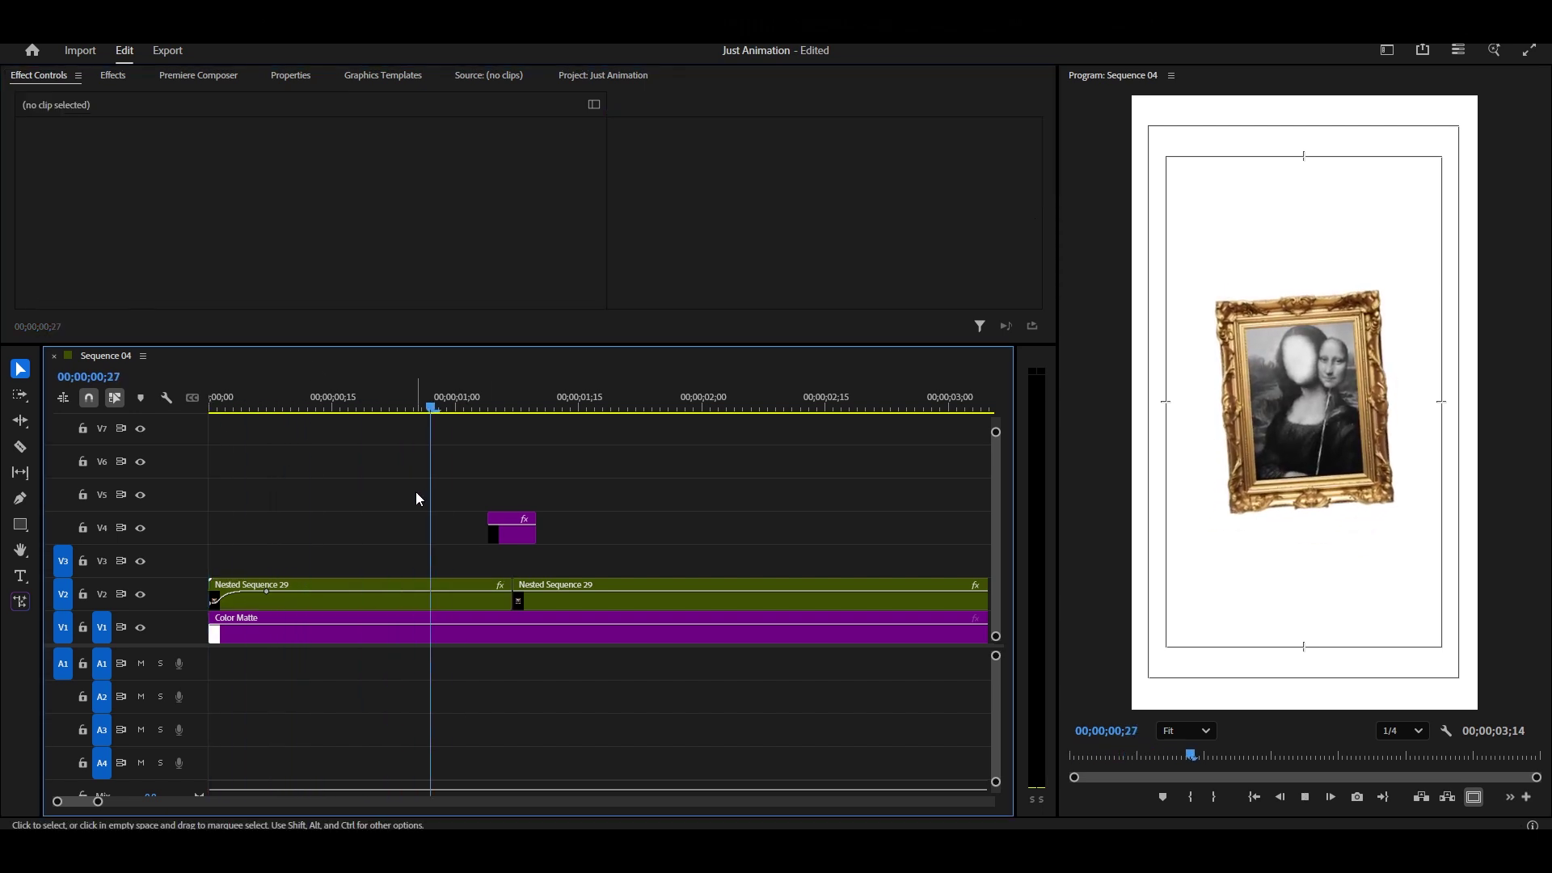
key(space)
Slow the entrance by moving the last rotation keyframe to about 00;00;01;05 and the last position and scale keyframes to 00;00;00;29.
click(440, 599)
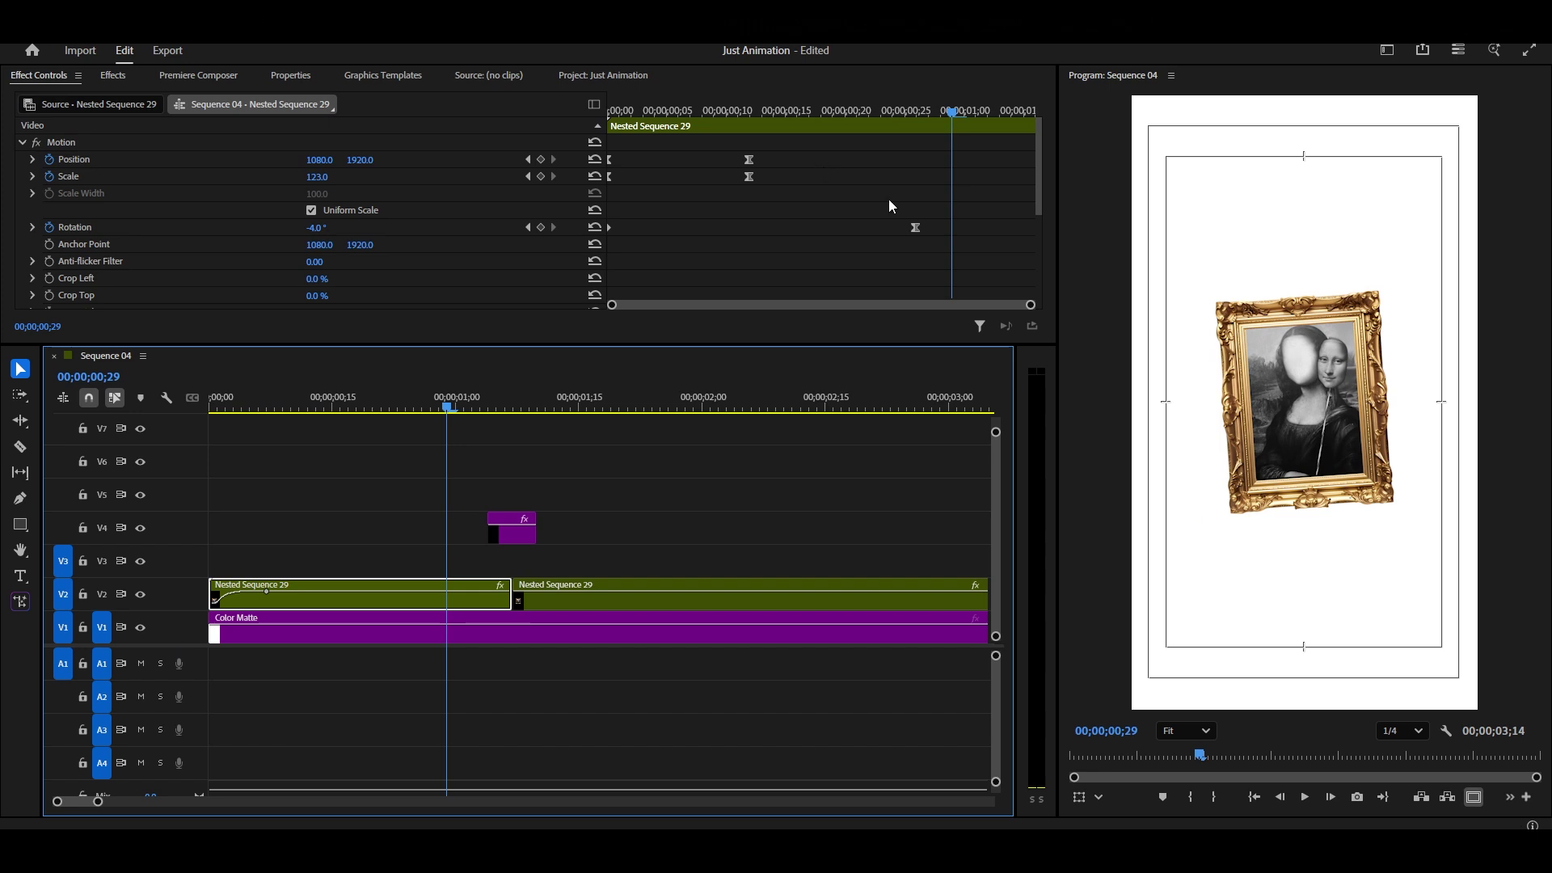
drag(915, 228, 1023, 227)
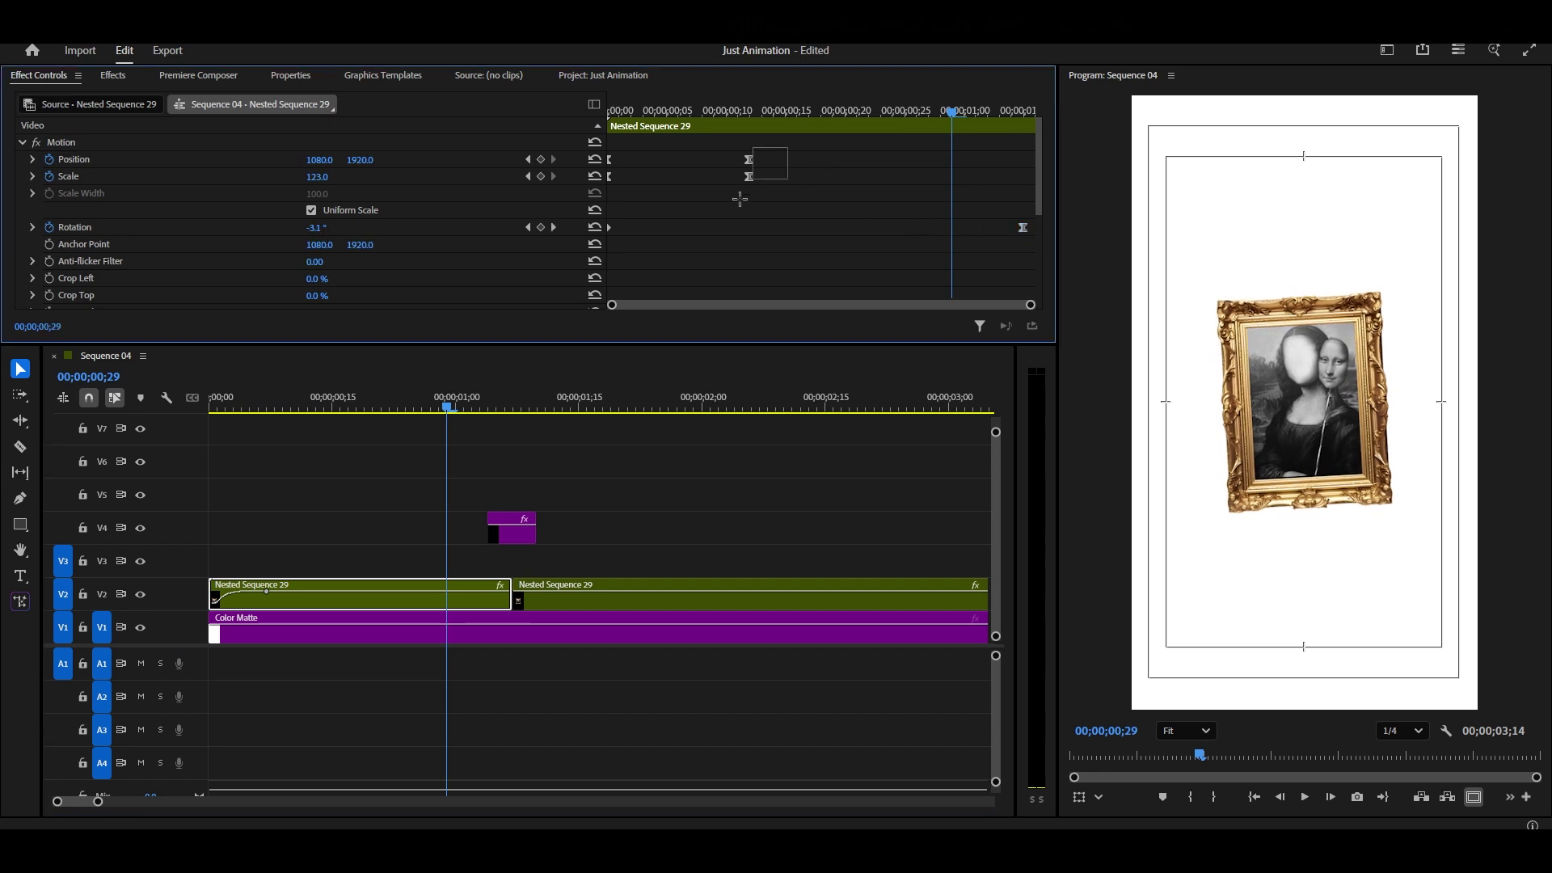
drag(753, 179, 925, 183)
Lengthen the starting ease on the position and scale velocity curves of the first nested clip.
click(32, 176)
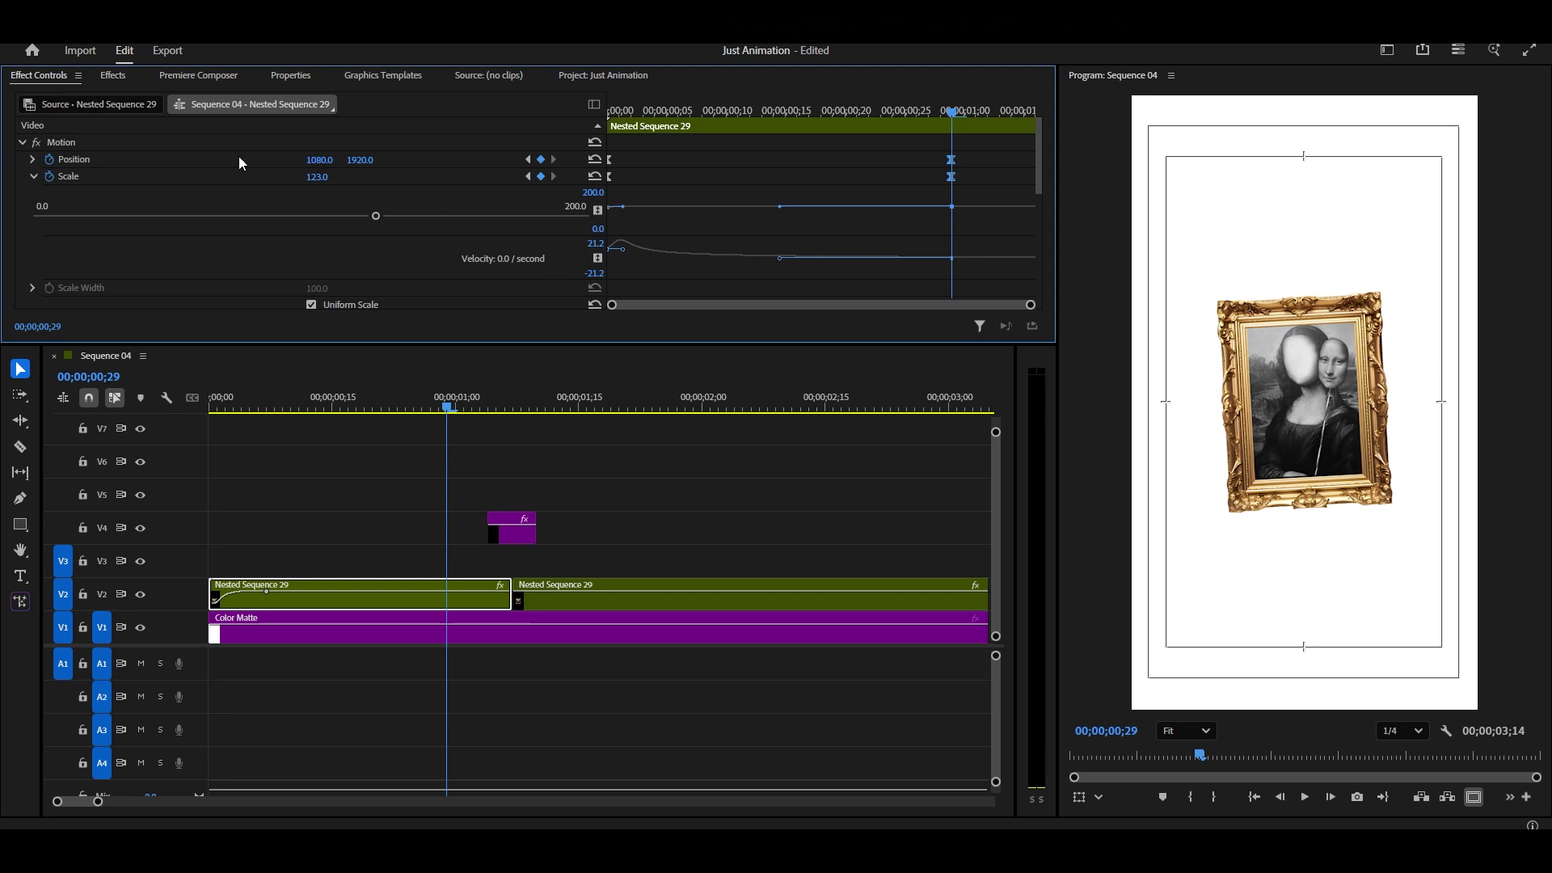
click(33, 159)
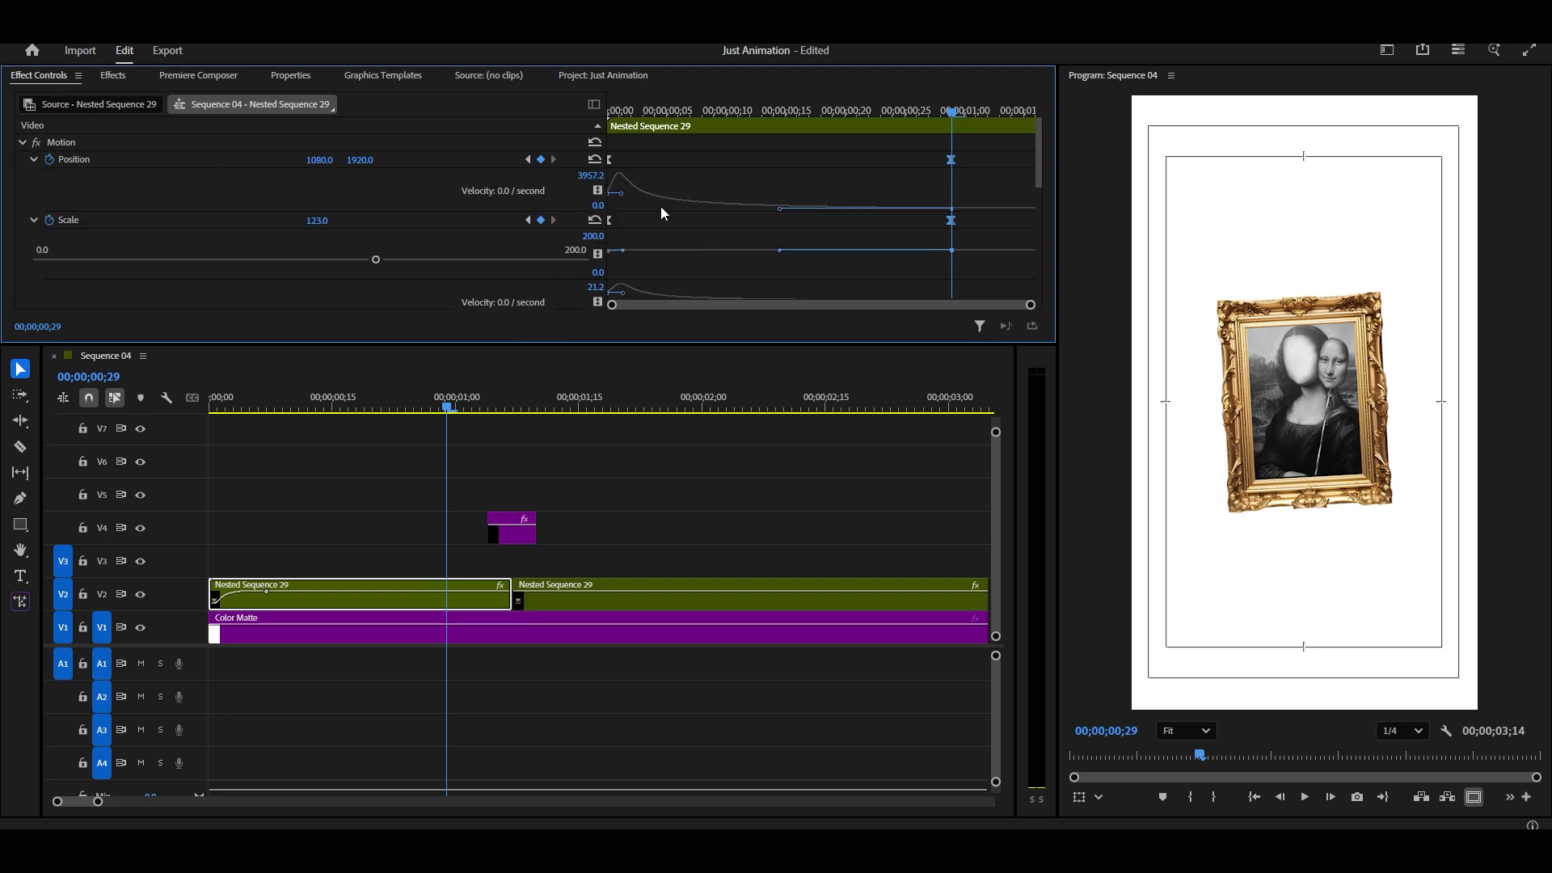
drag(622, 194, 631, 200)
scroll(630, 226, down, 1)
scroll(632, 233, down, 4)
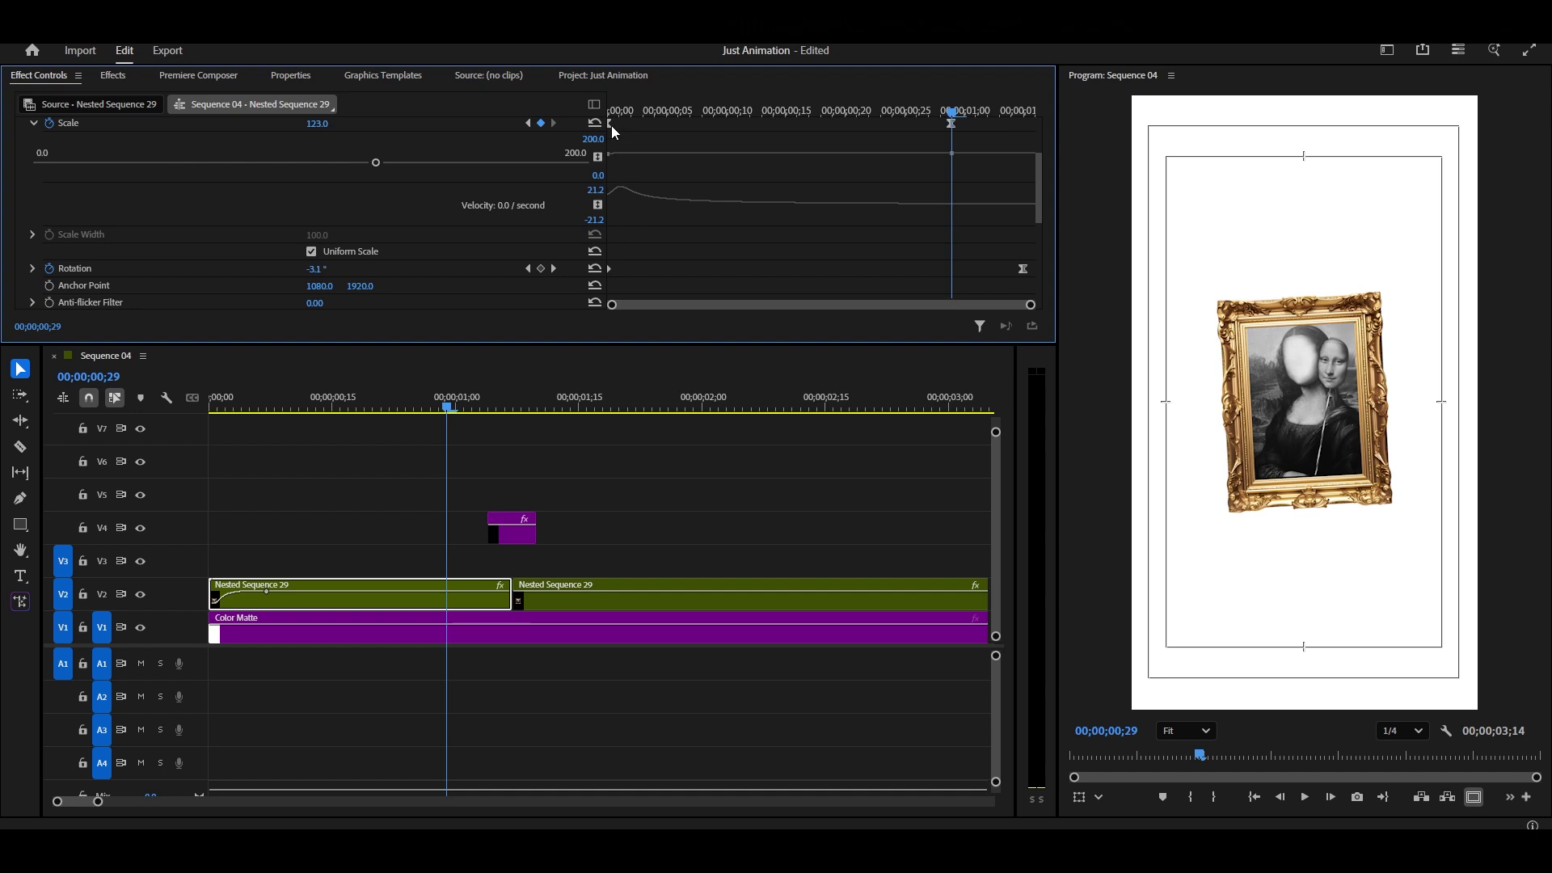
drag(625, 198, 635, 200)
Move the last opacity keyframe to 00;00;00;13 and scrub through the entrance to check the slower fade.
scroll(752, 247, down, 3)
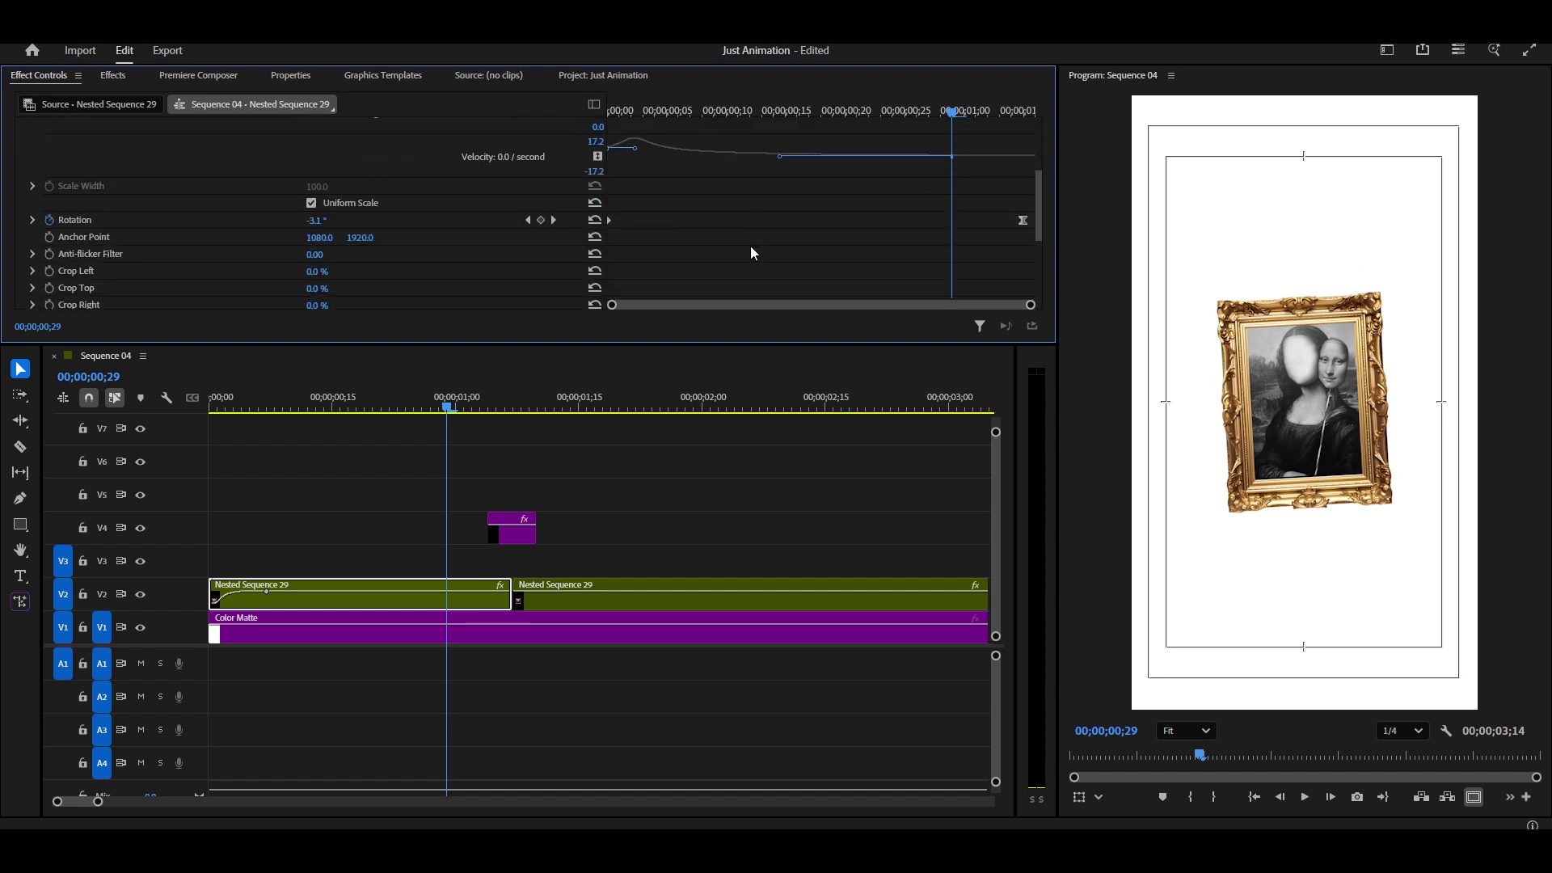
scroll(750, 245, down, 4)
scroll(748, 246, up, 3)
scroll(749, 245, down, 1)
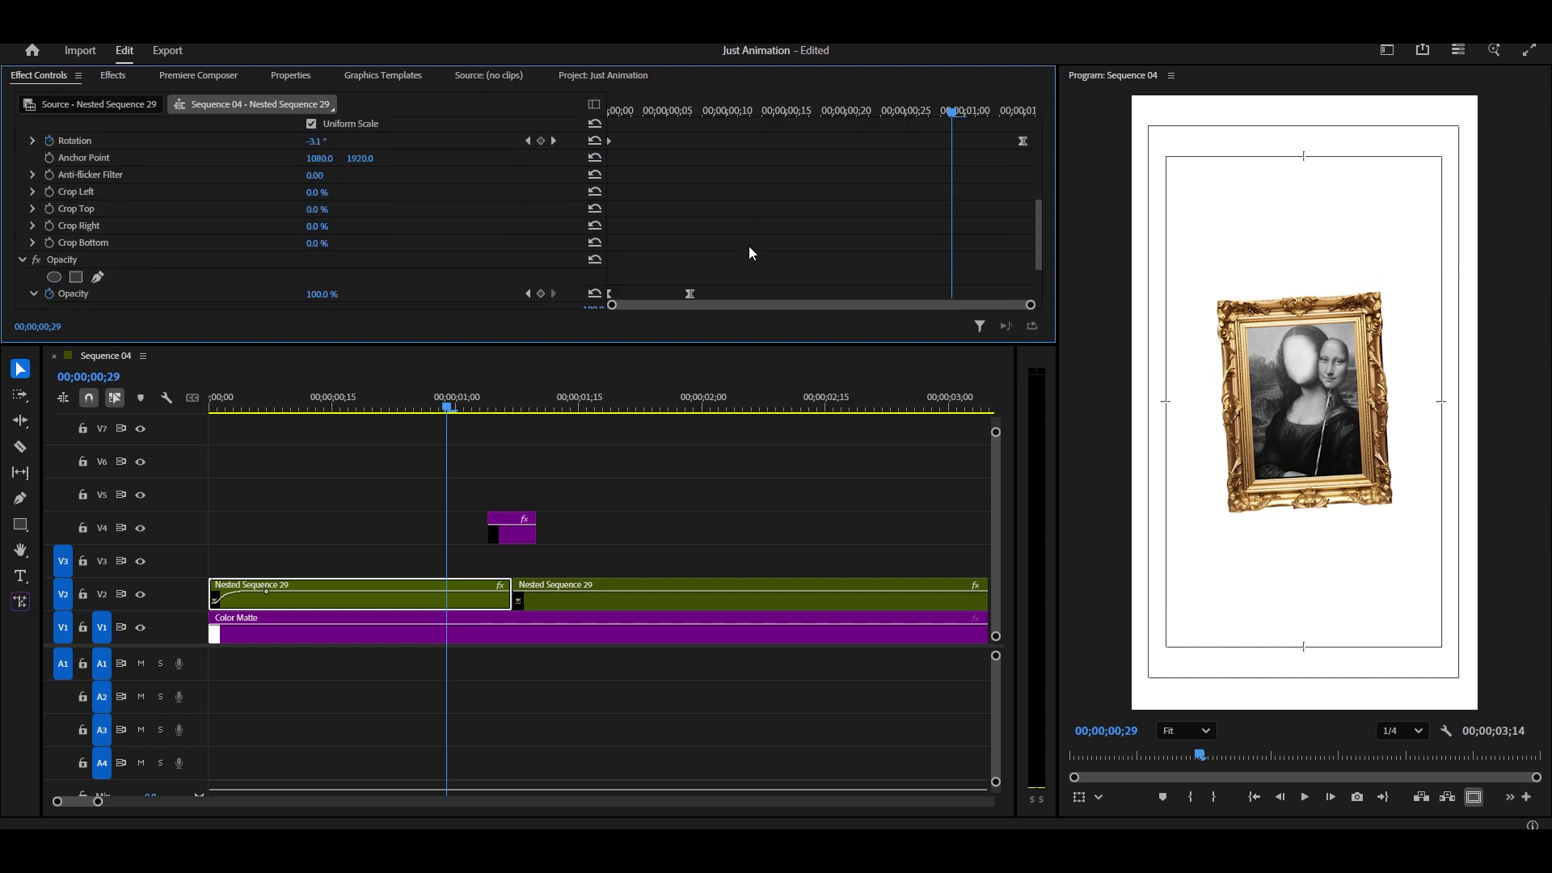
scroll(749, 246, down, 5)
drag(689, 212, 763, 215)
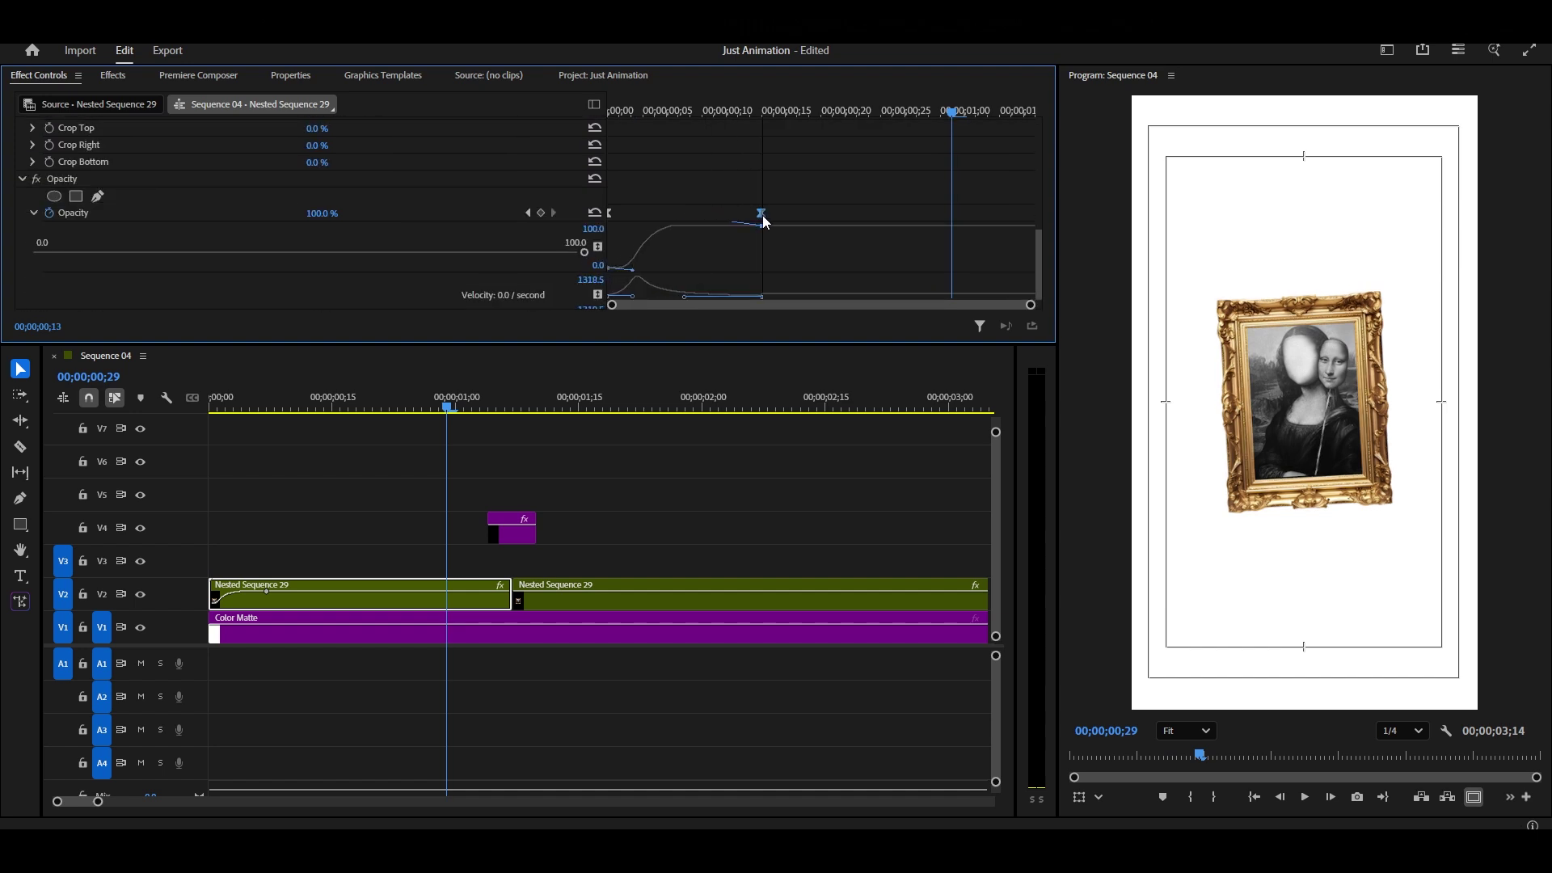
drag(223, 408, 365, 411)
key(minus)
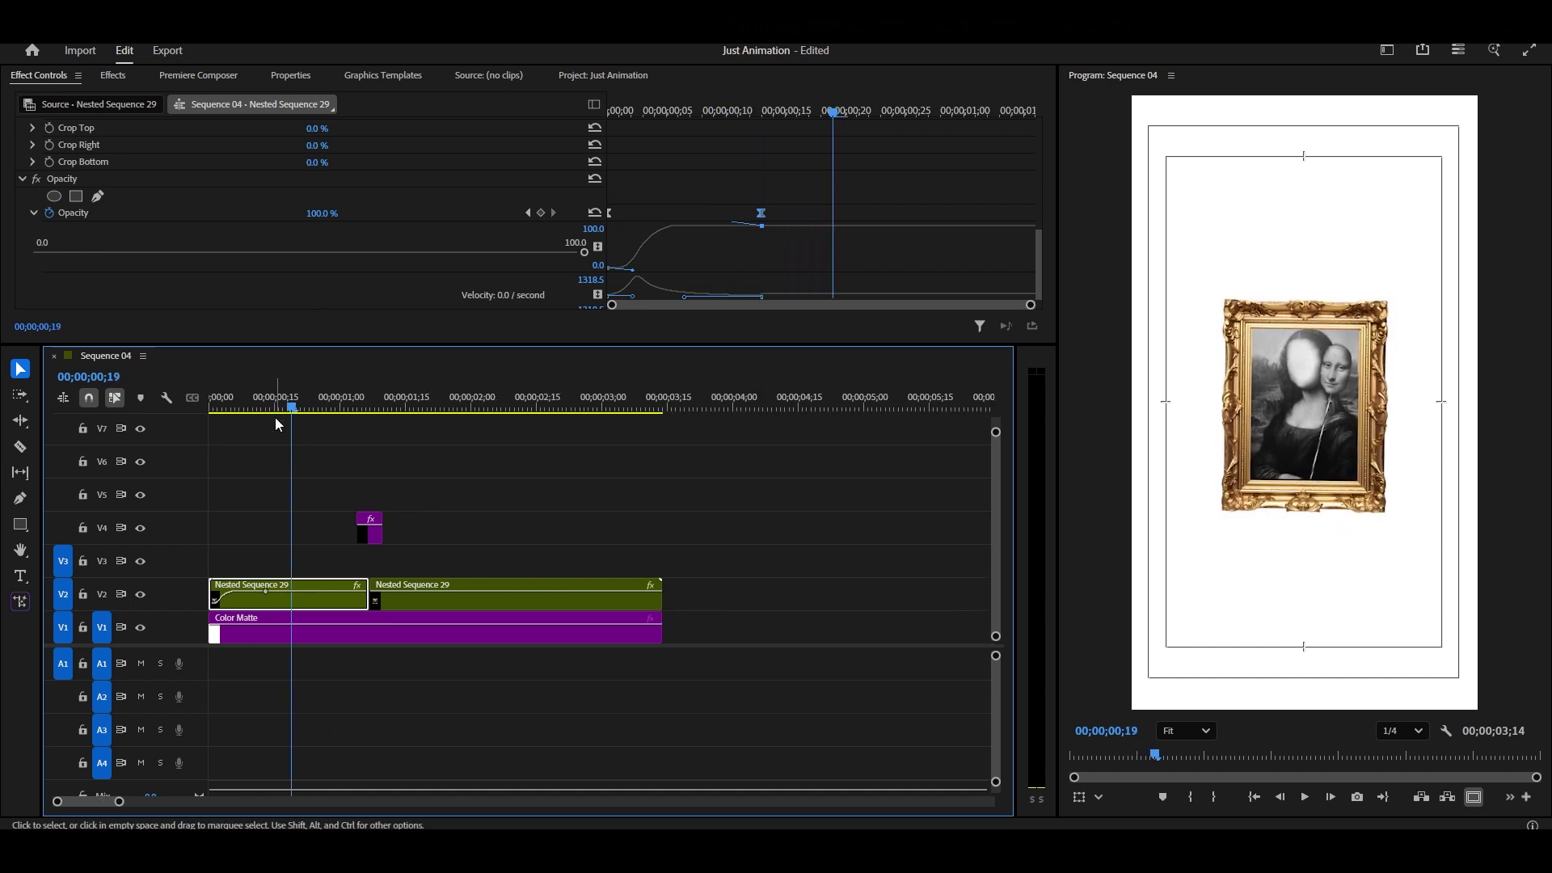
Play the entrance animation from the sequence's start and stop shortly before the cut.
key(Home)
click(313, 467)
key(space)
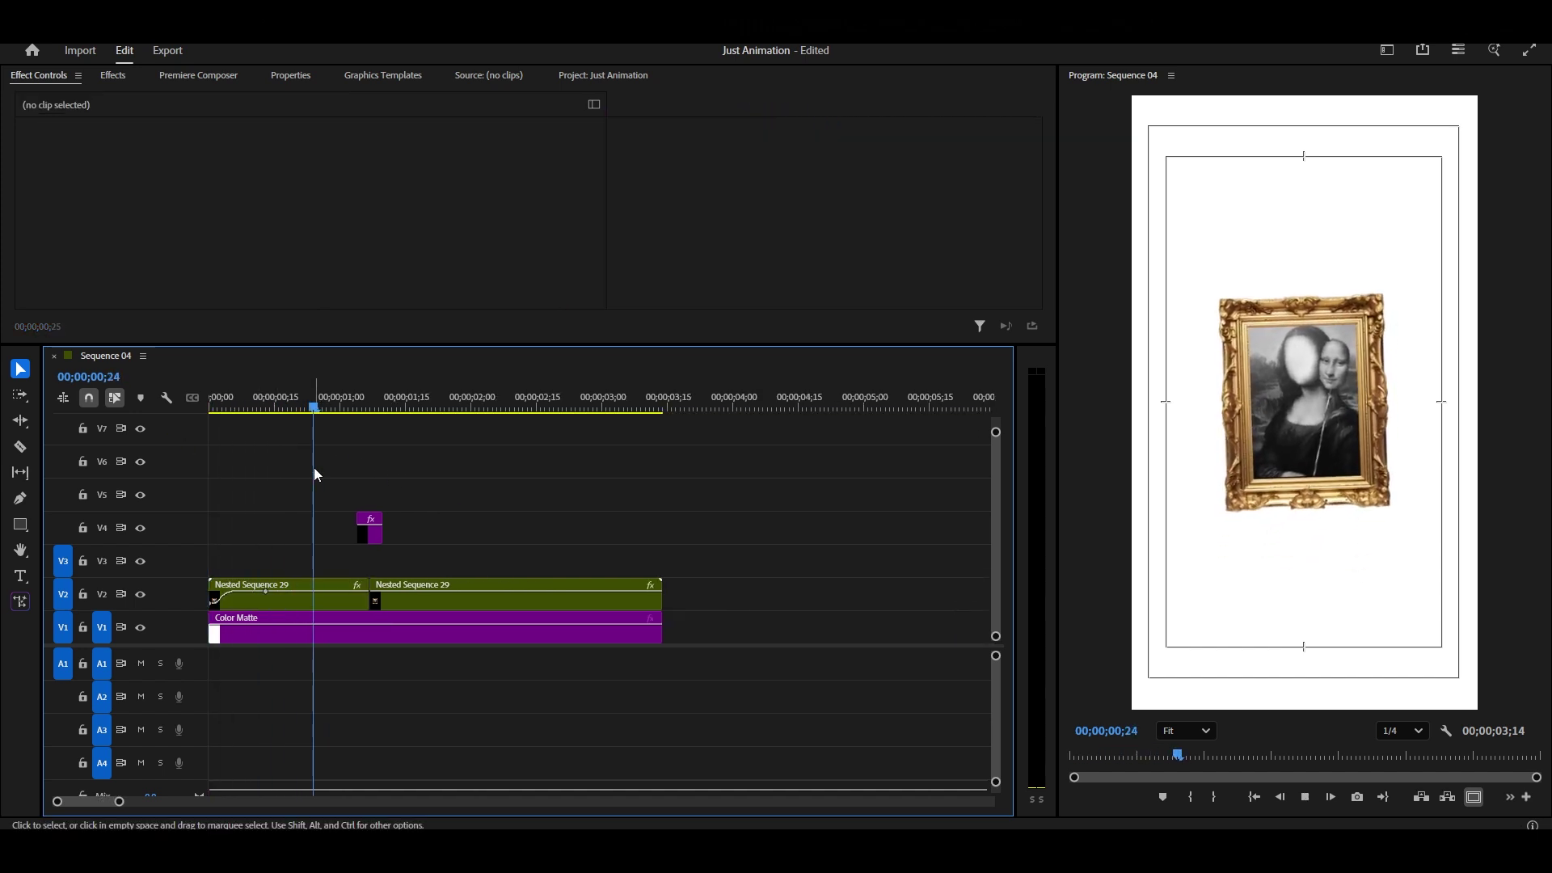
key(space)
click(315, 410)
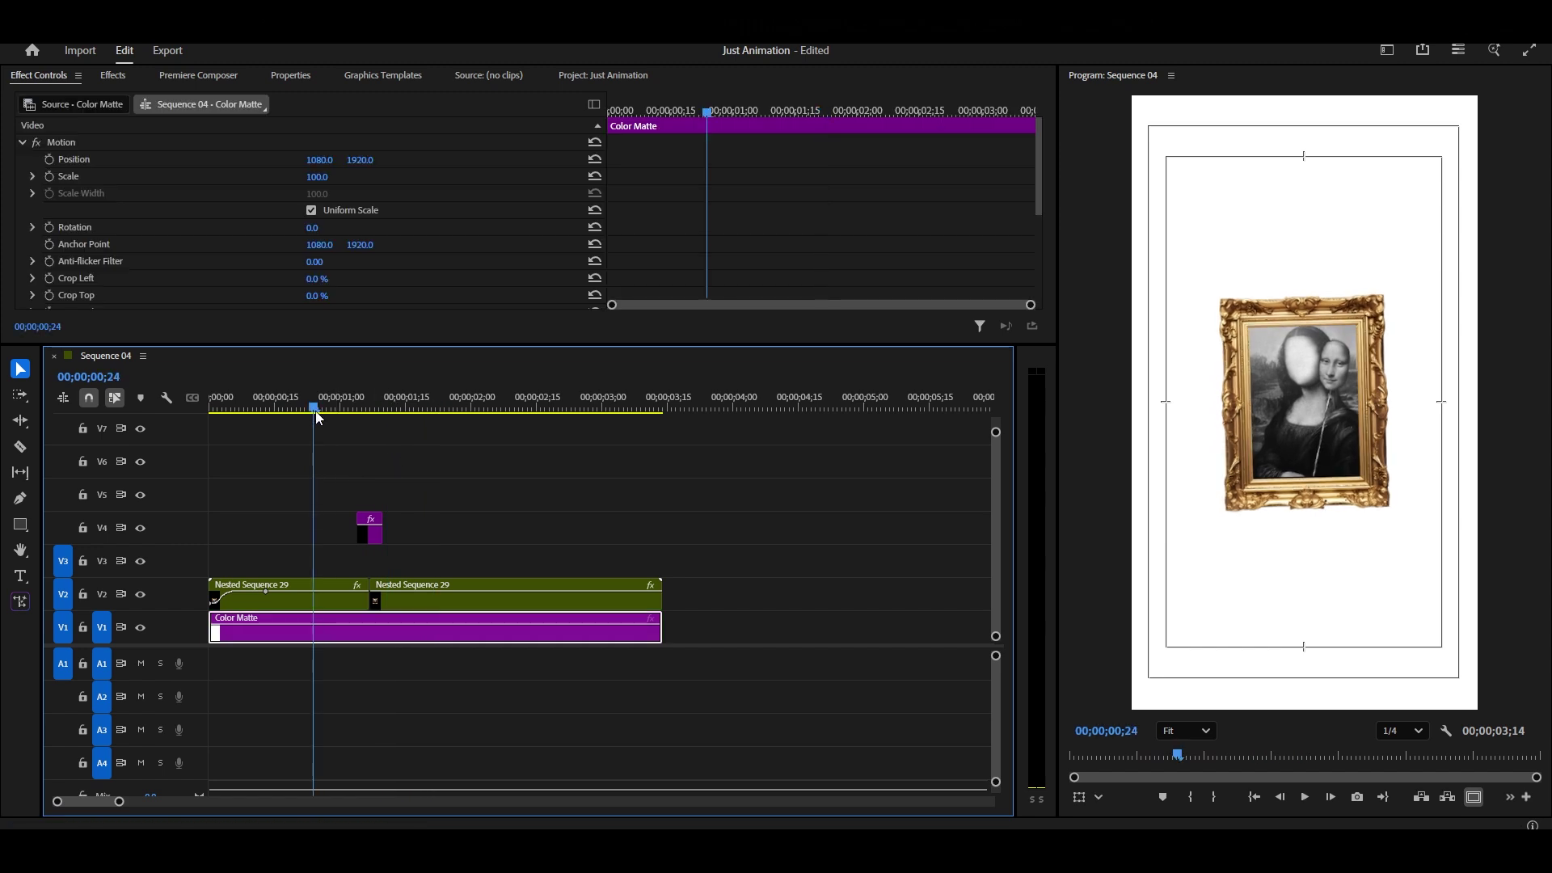
Move the first nested clip's last position and scale keyframes to the clip's end and play the sequence from the start.
click(333, 584)
drag(976, 143, 937, 229)
key(Delete)
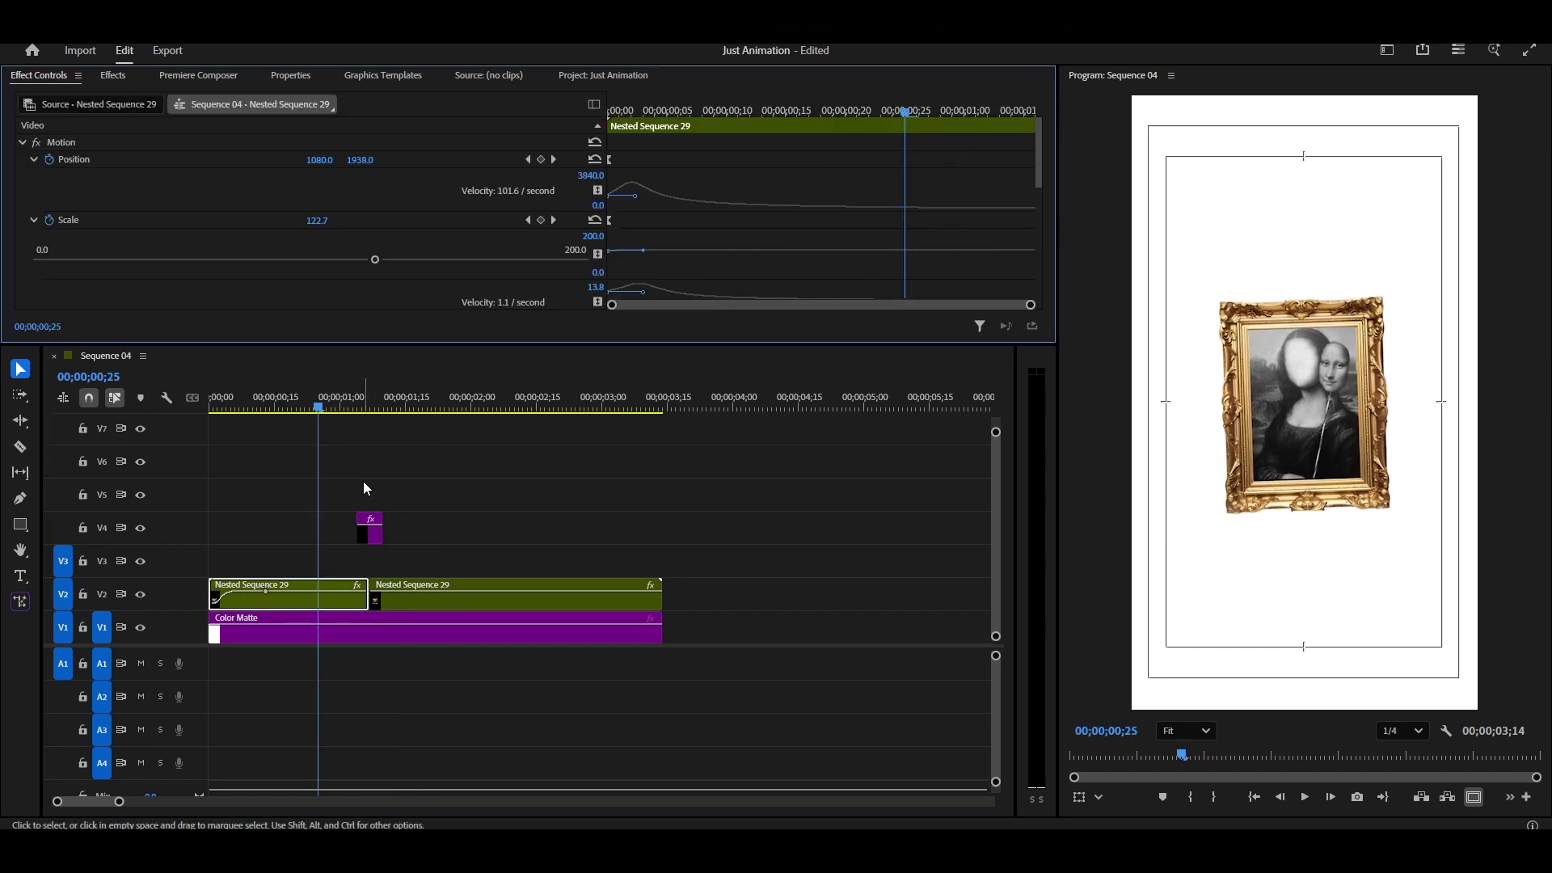
drag(241, 397, 208, 397)
click(335, 474)
key(space)
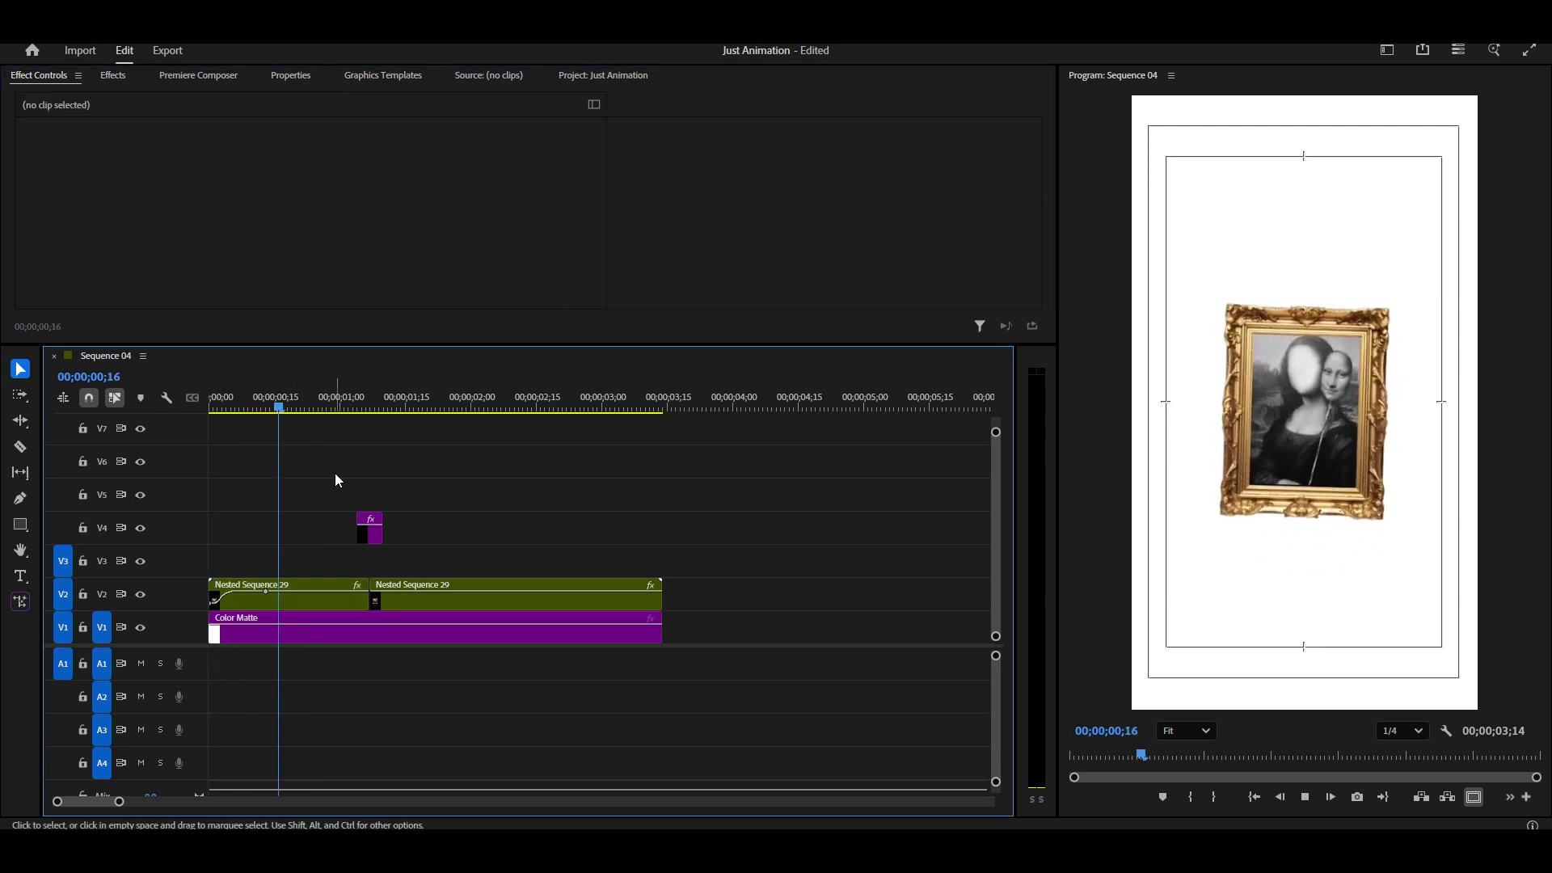
click(440, 631)
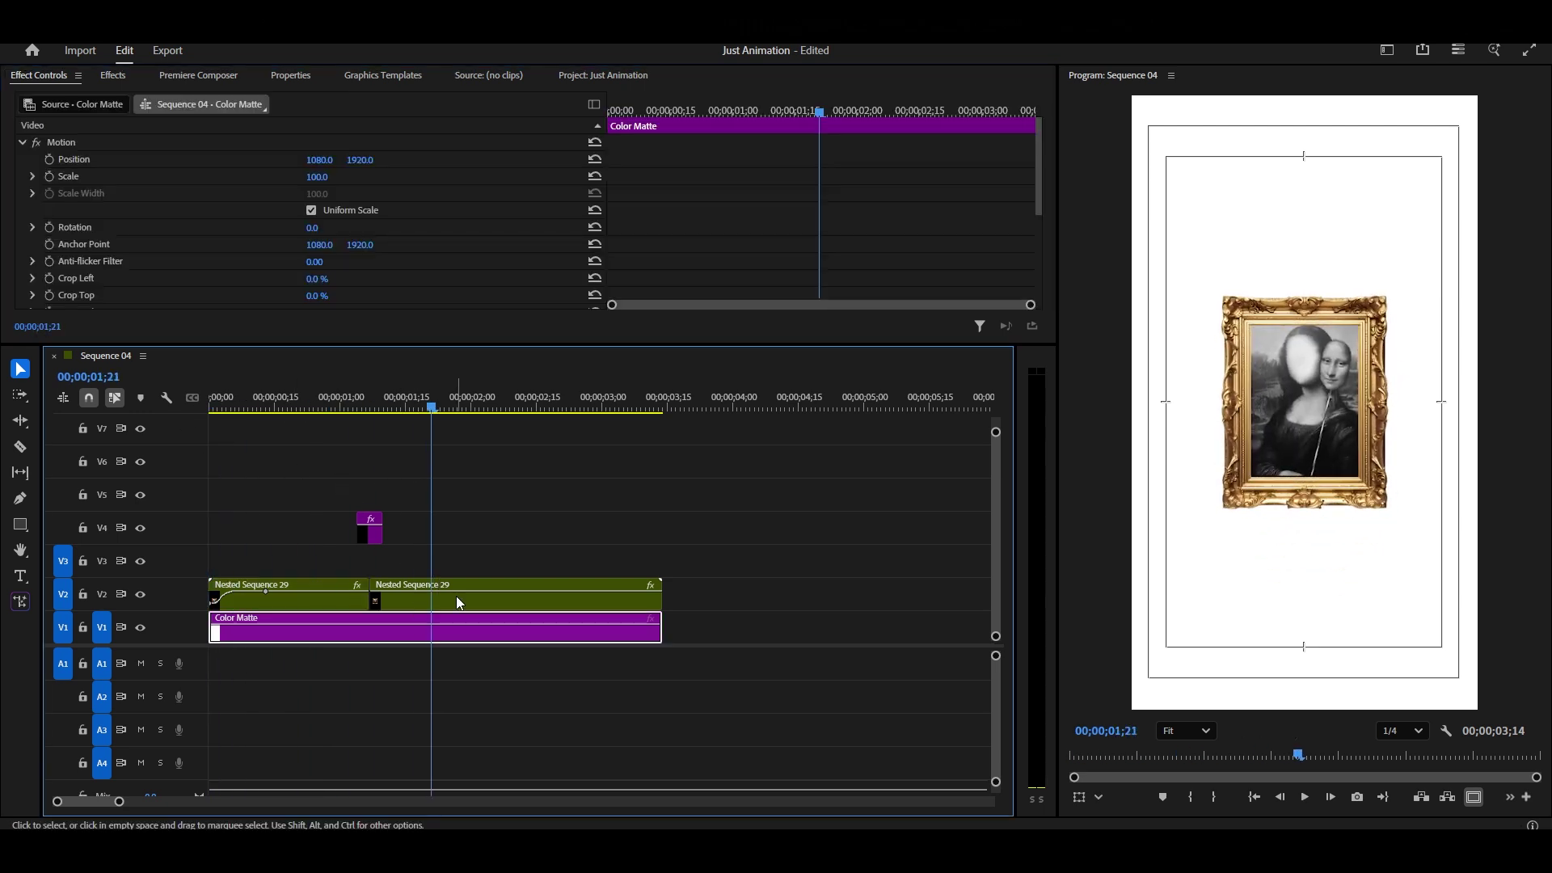
Keyframe the second nested clip's rotation from 6.0° at the clip's start to -10.0° at 00;00;01;21.
click(468, 602)
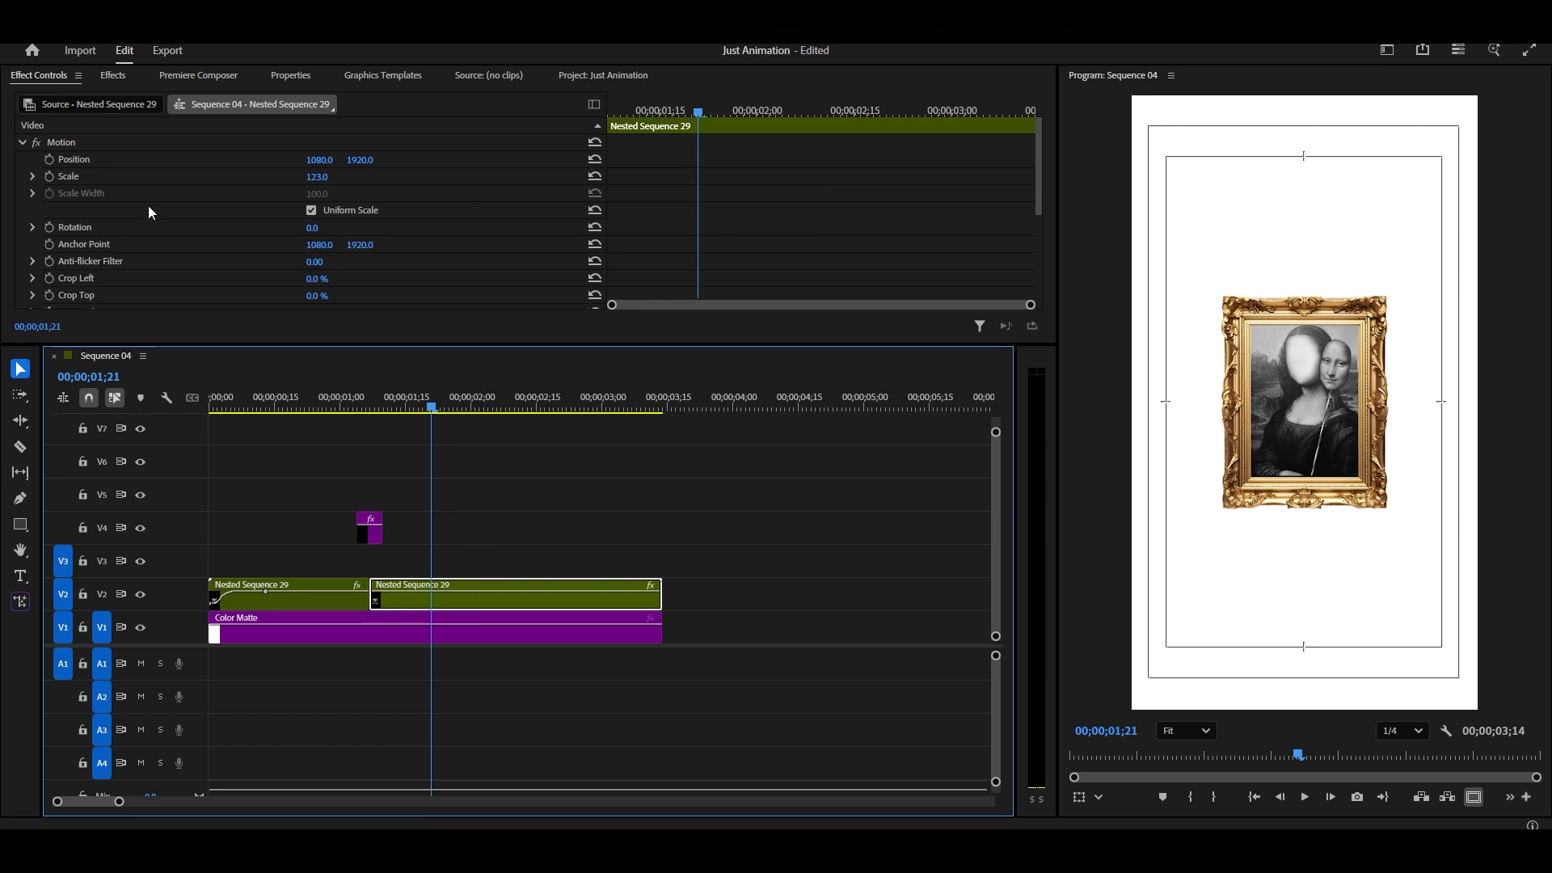
click(48, 228)
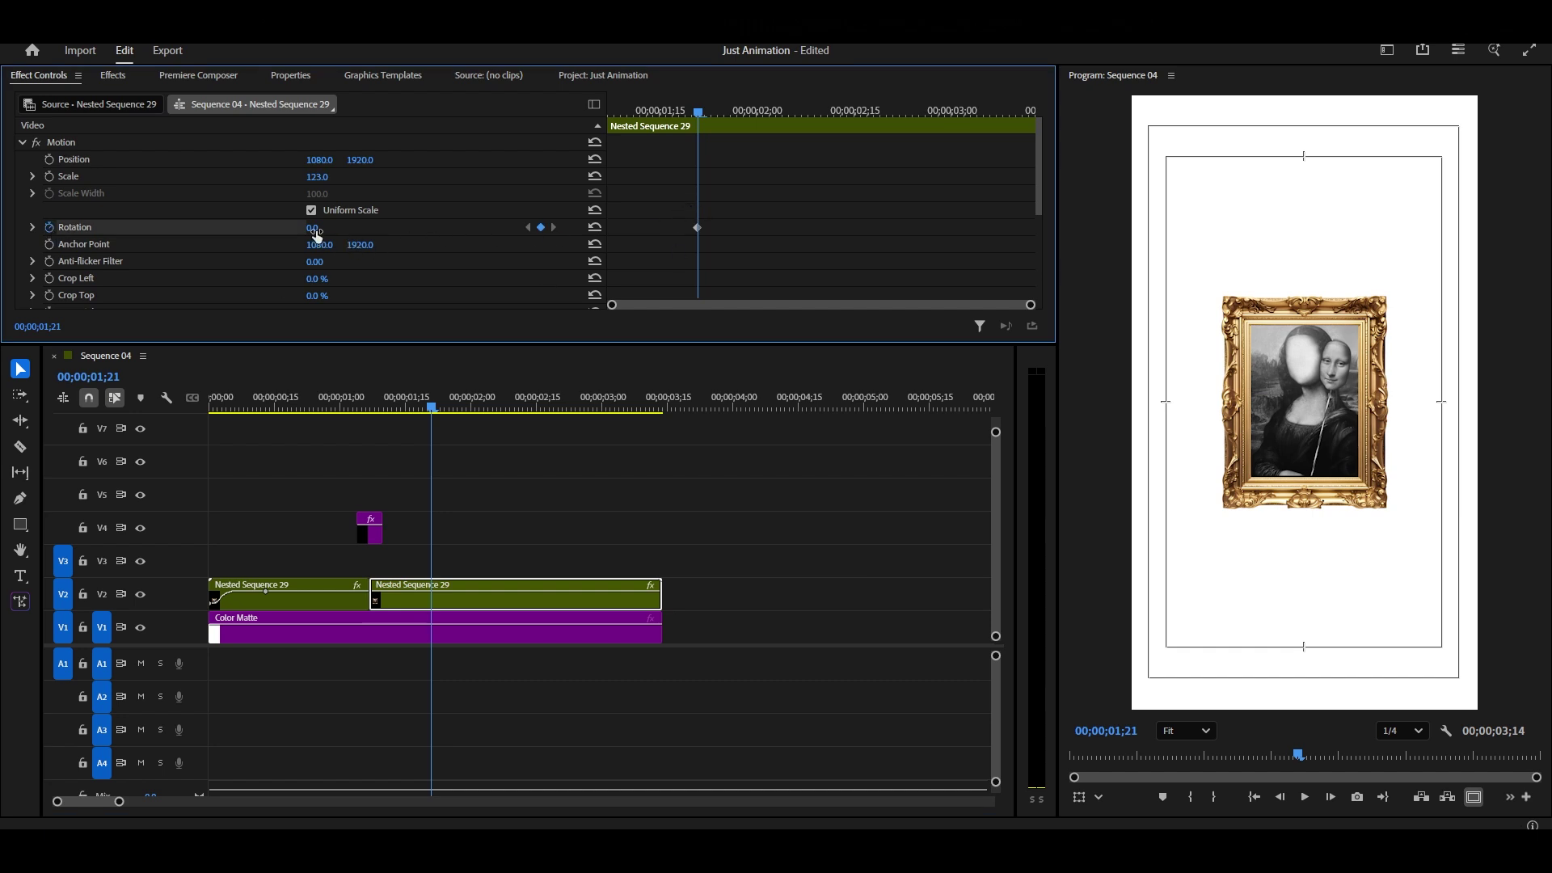
drag(316, 231, 587, 283)
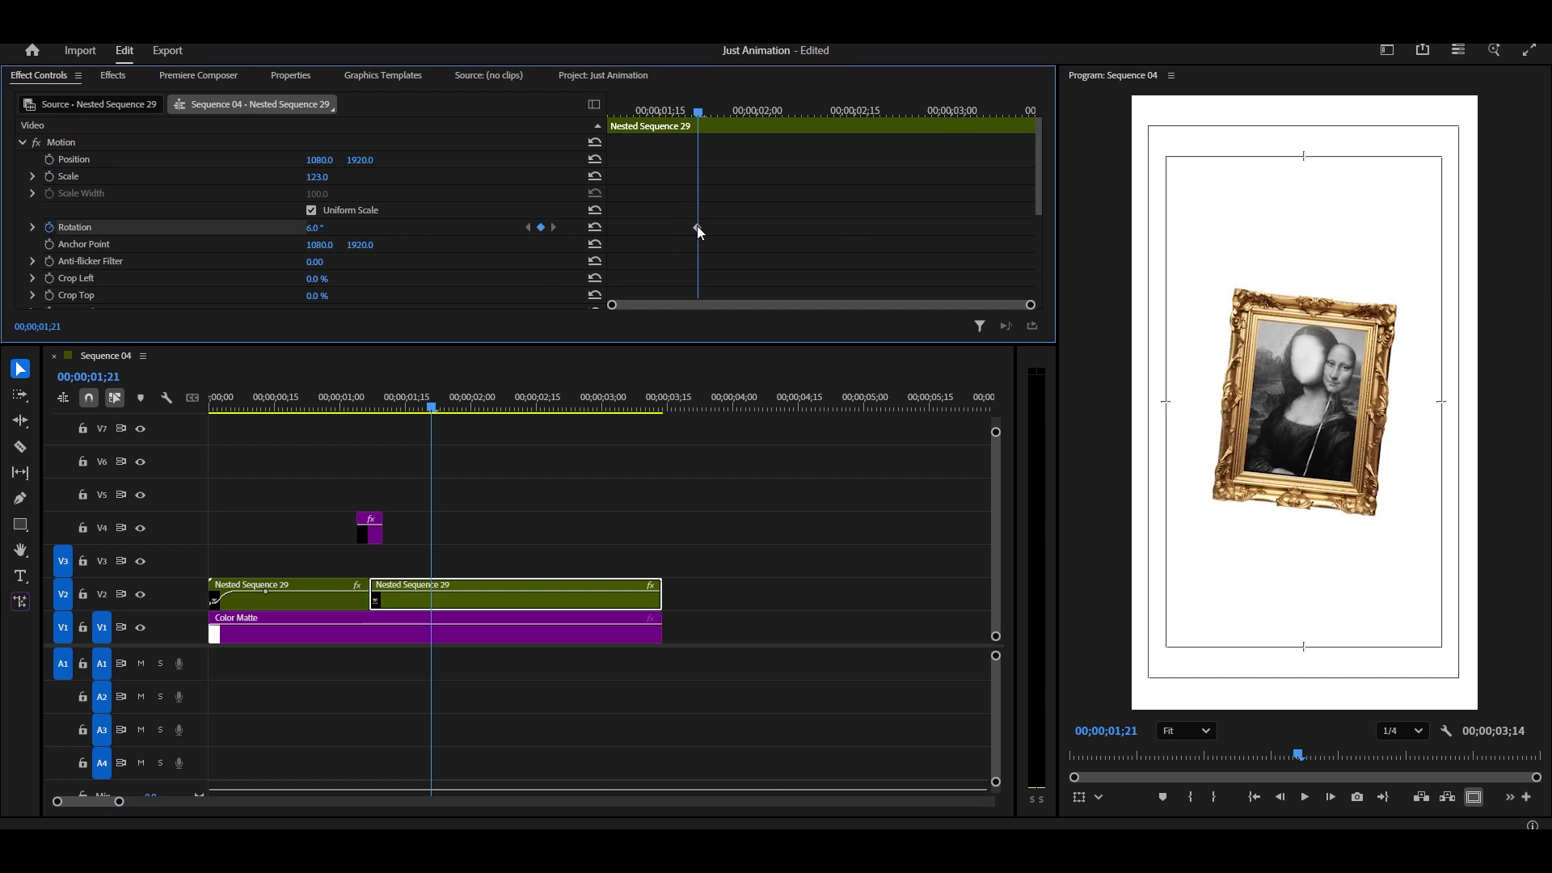
drag(697, 228, 302, 227)
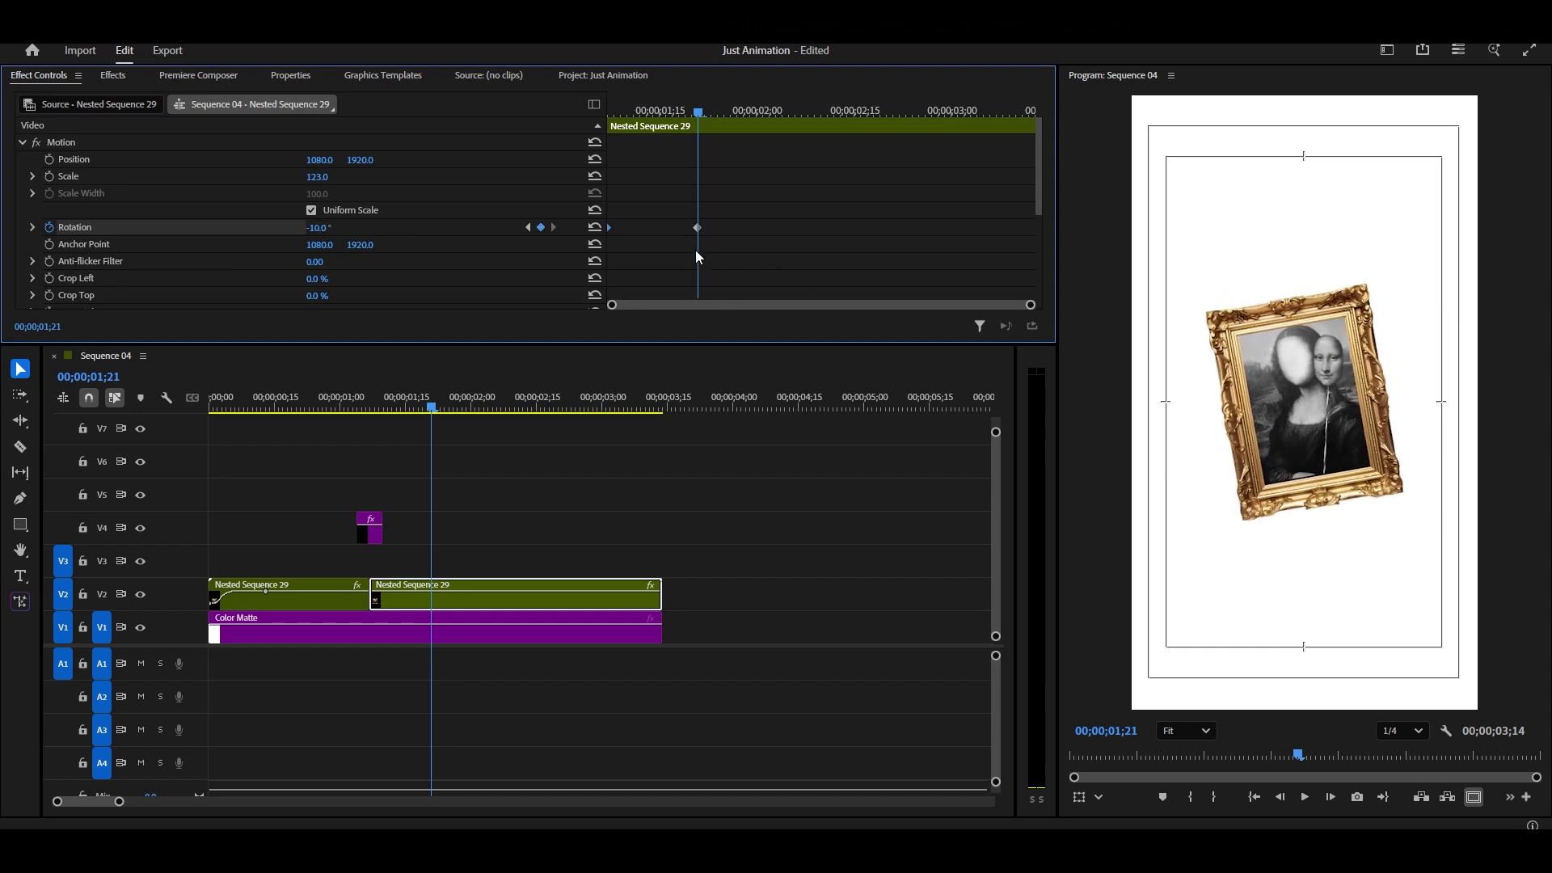
Apply Ease In to the second clip's last rotation keyframe and lengthen its incoming handle on the velocity curve.
right_click(699, 228)
click(772, 437)
click(32, 228)
scroll(776, 215, down, 2)
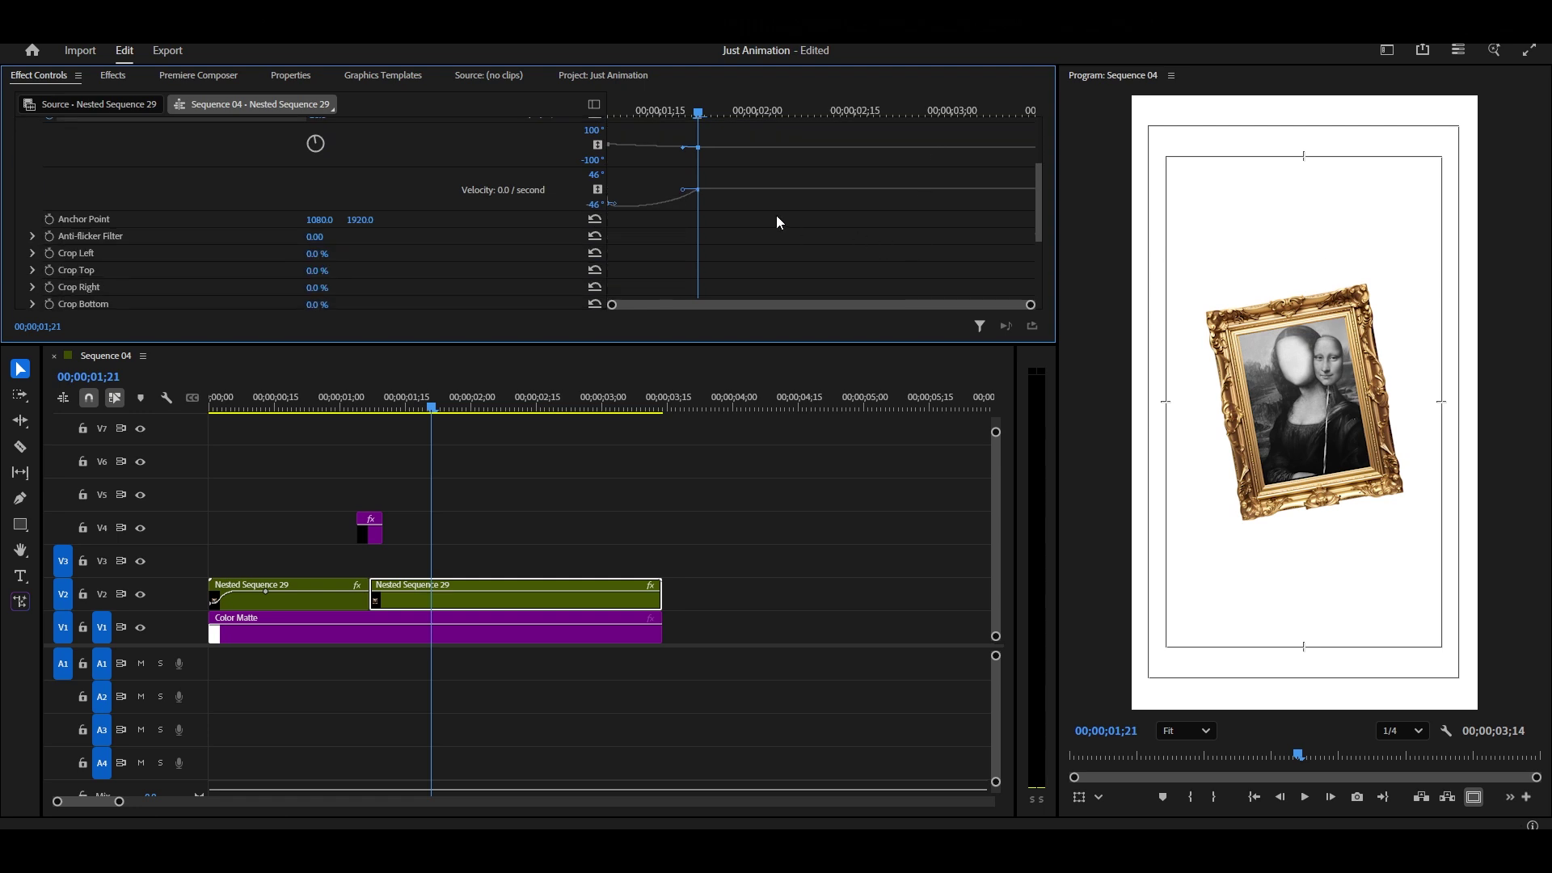
drag(686, 195, 651, 195)
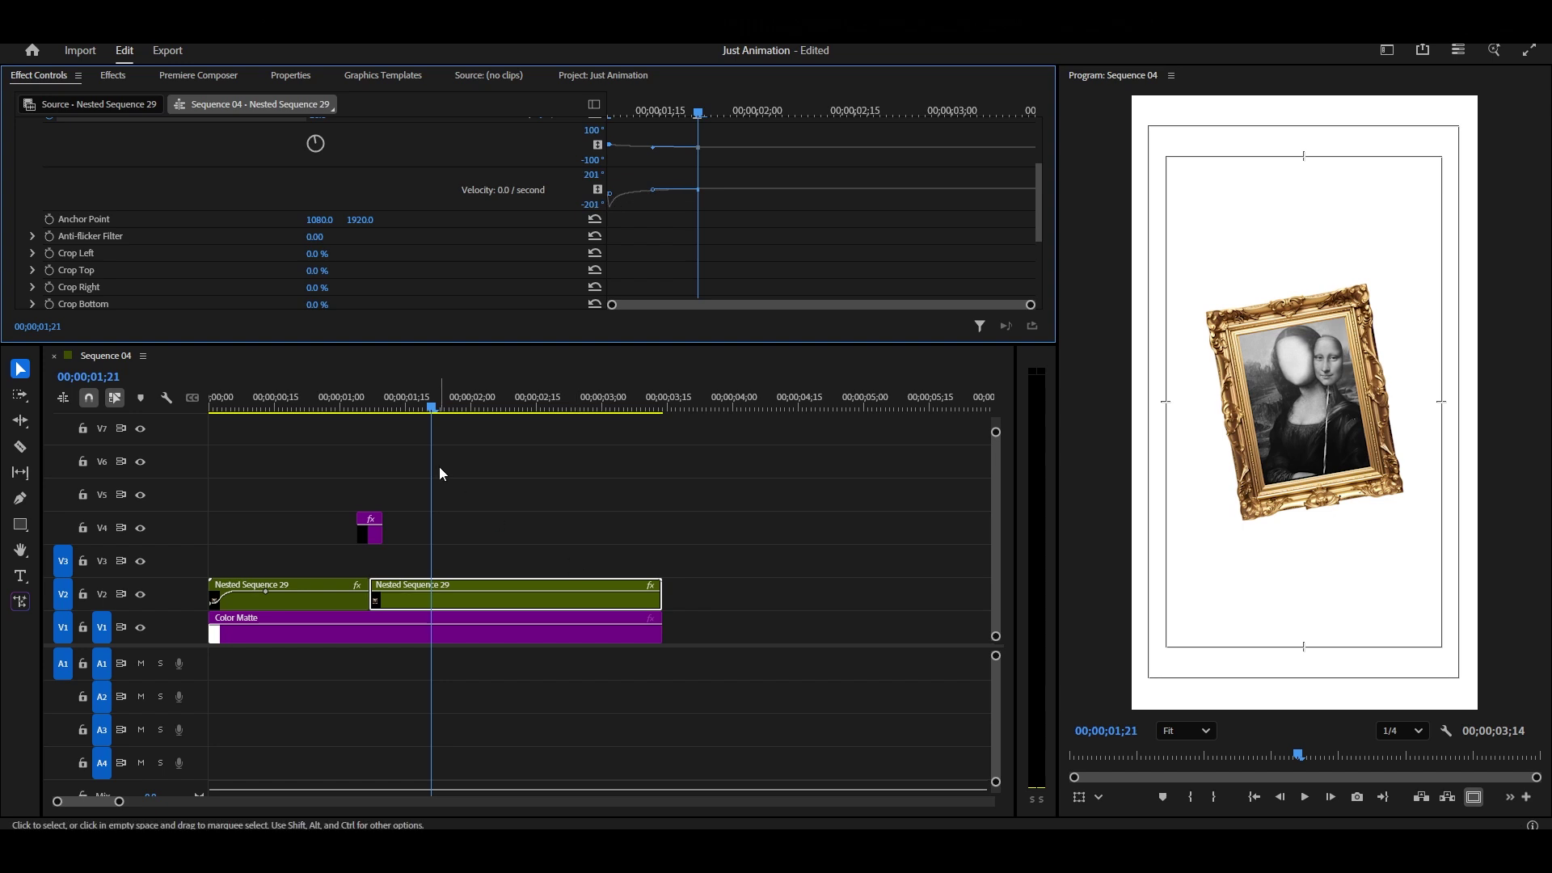
Play the sequence across the cut to check the second clip's rotation.
drag(306, 404, 287, 408)
key(space)
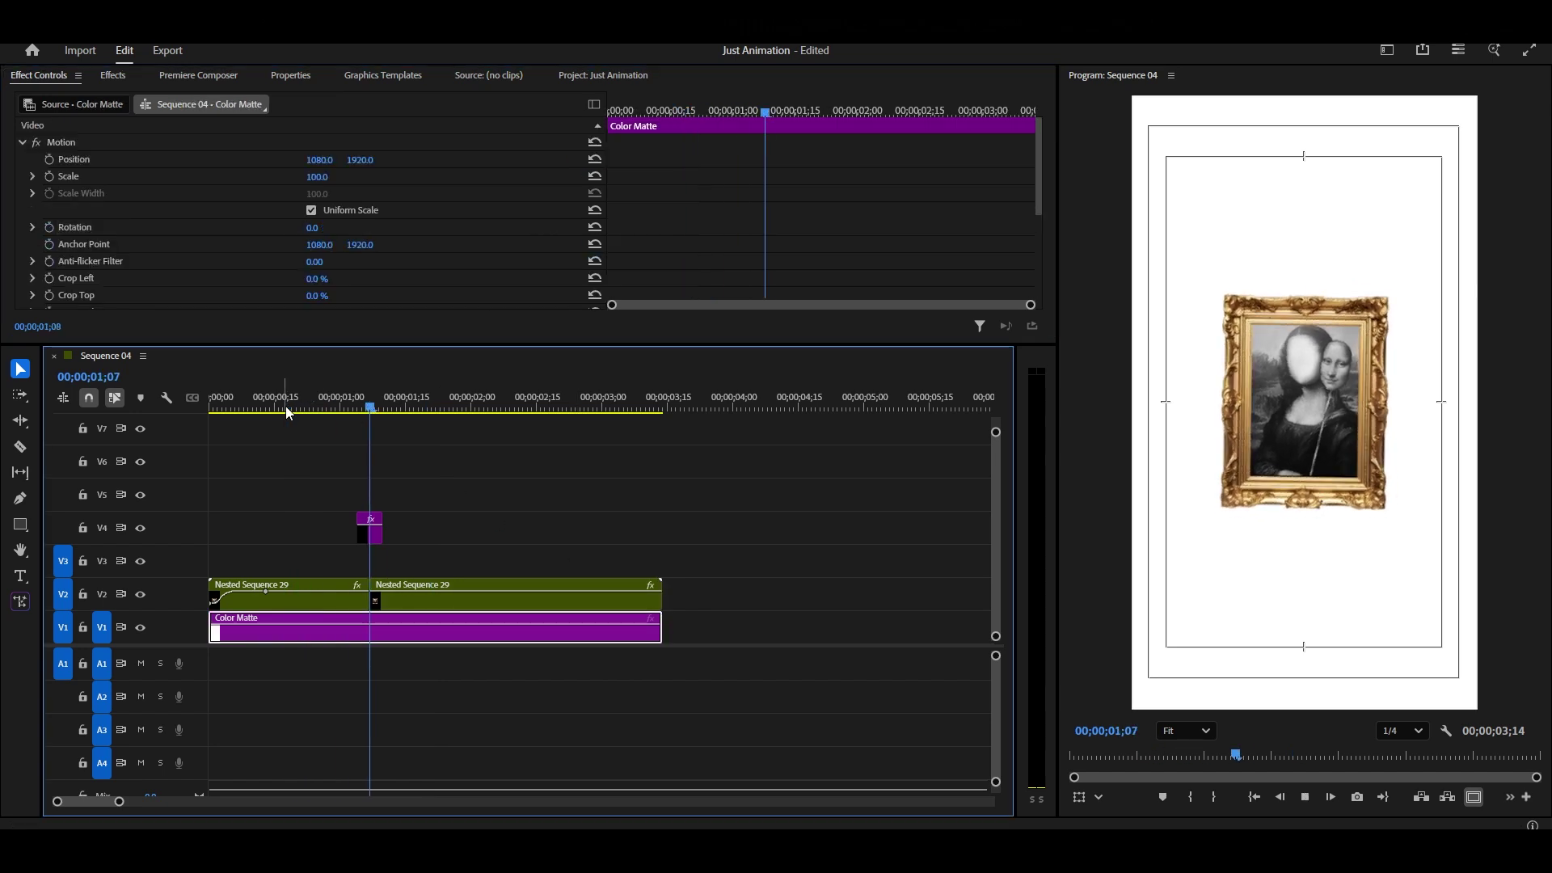
key(space)
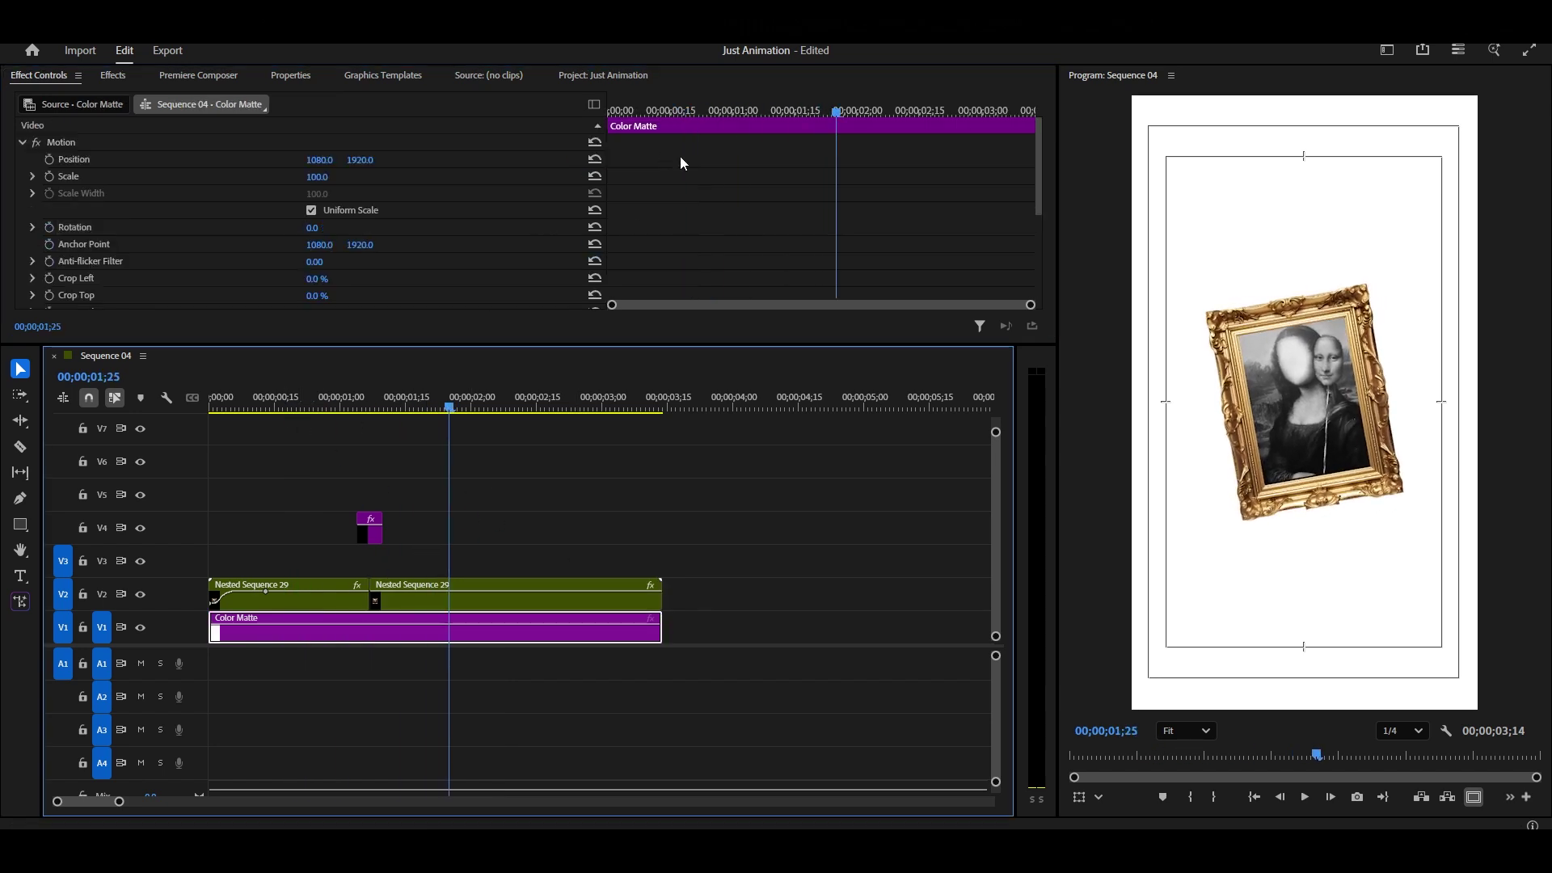
Slow the second clip's rotation by moving its last rotation keyframe to about 00;00;02;28.
click(464, 606)
click(705, 227)
drag(716, 229, 1025, 216)
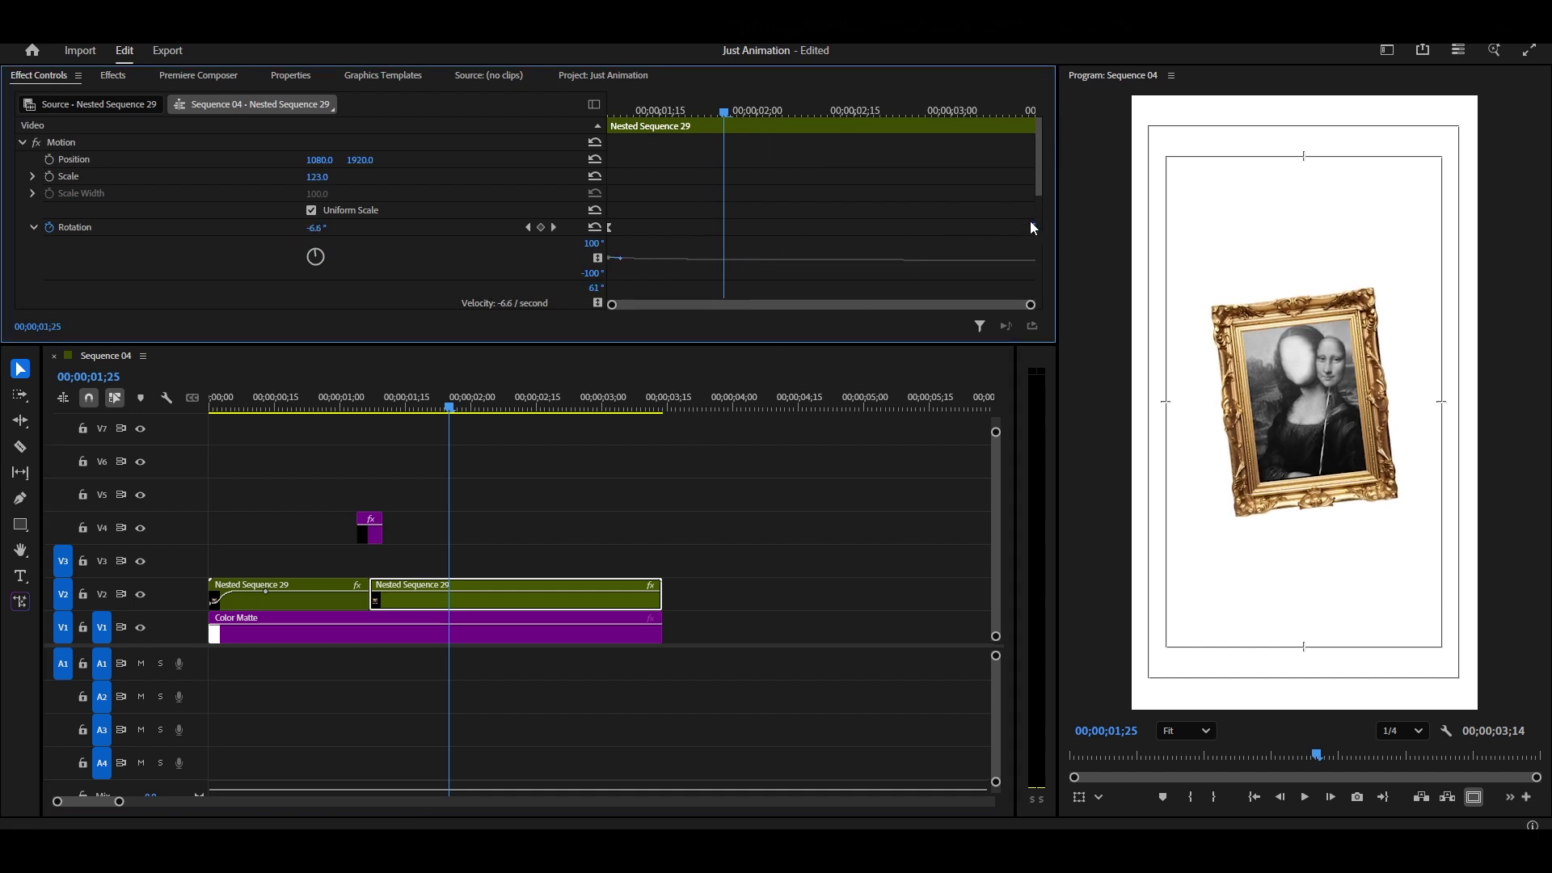
drag(1034, 230, 936, 233)
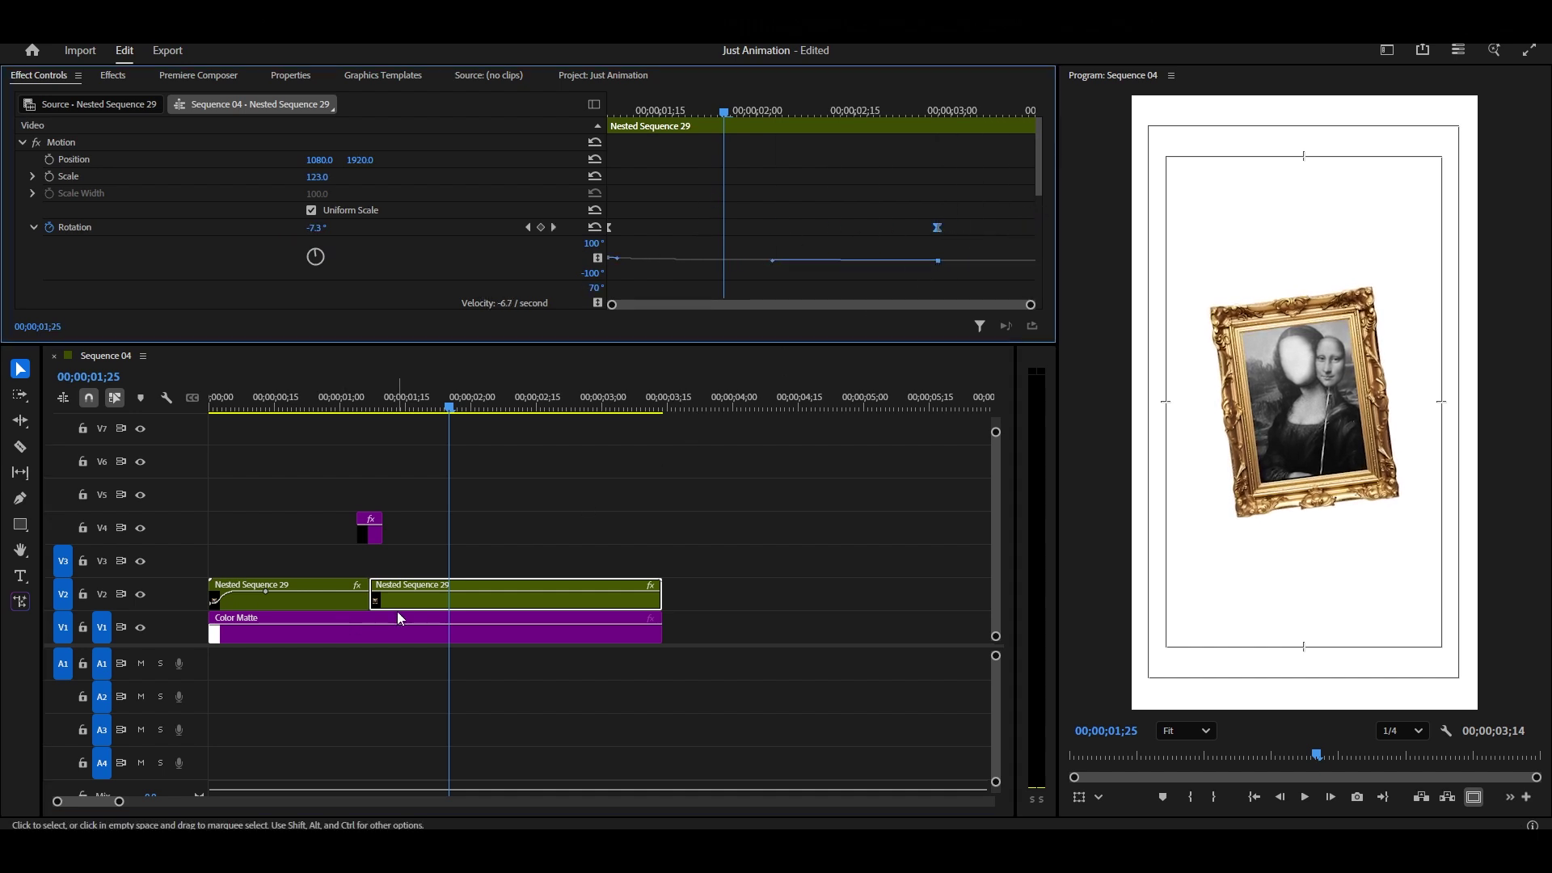
Set the second nested clip's scale to 230.0 and its position to 567.0, 2073.0.
click(433, 603)
drag(317, 176, 591, 159)
drag(420, 160, 434, 159)
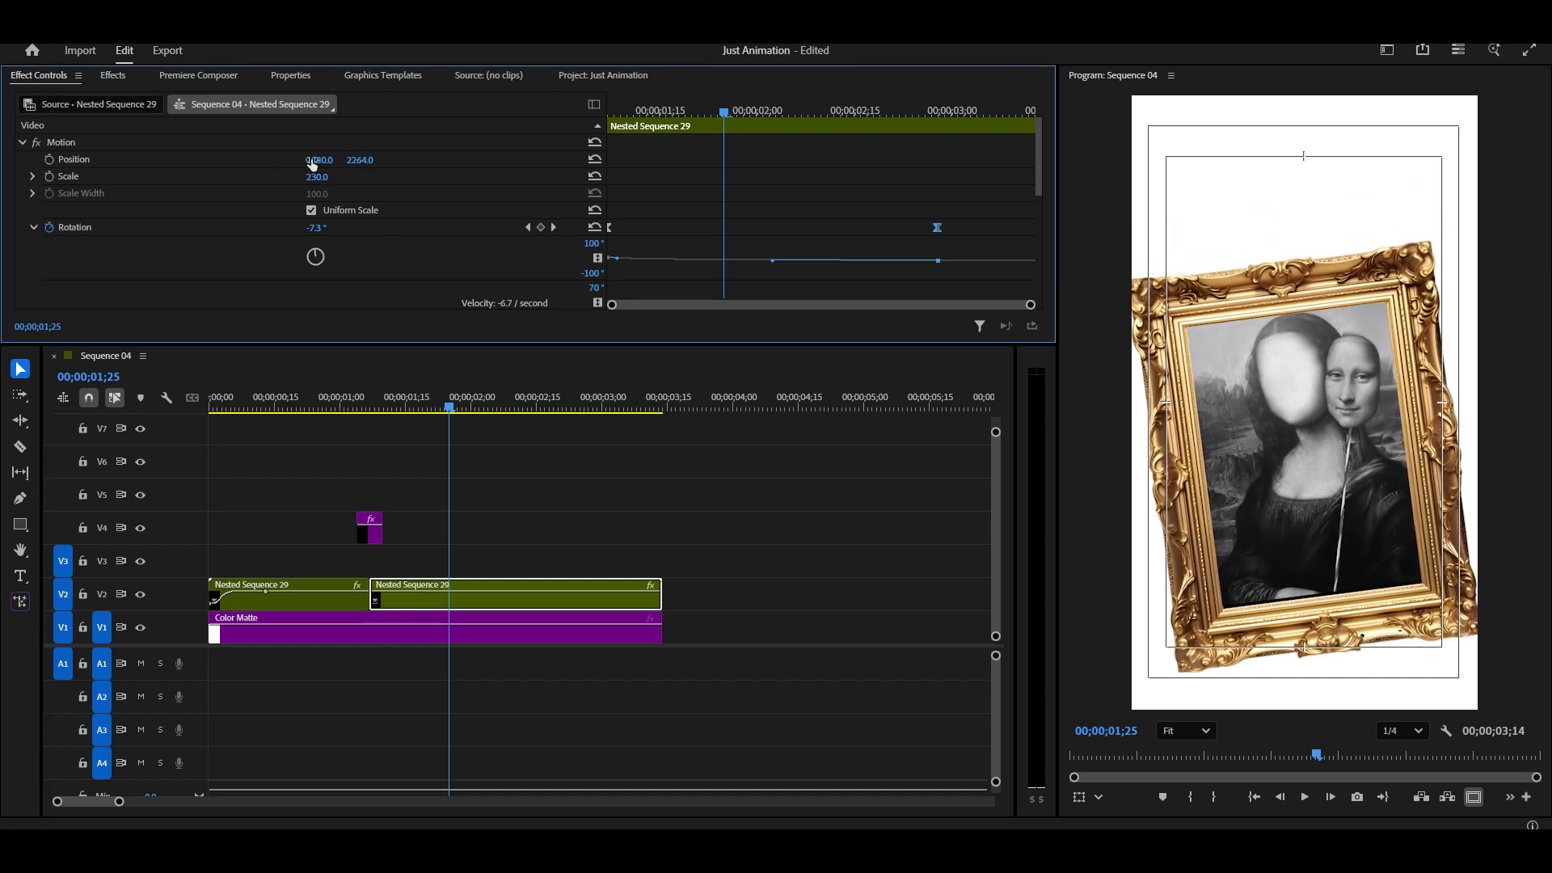
drag(312, 159, 200, 159)
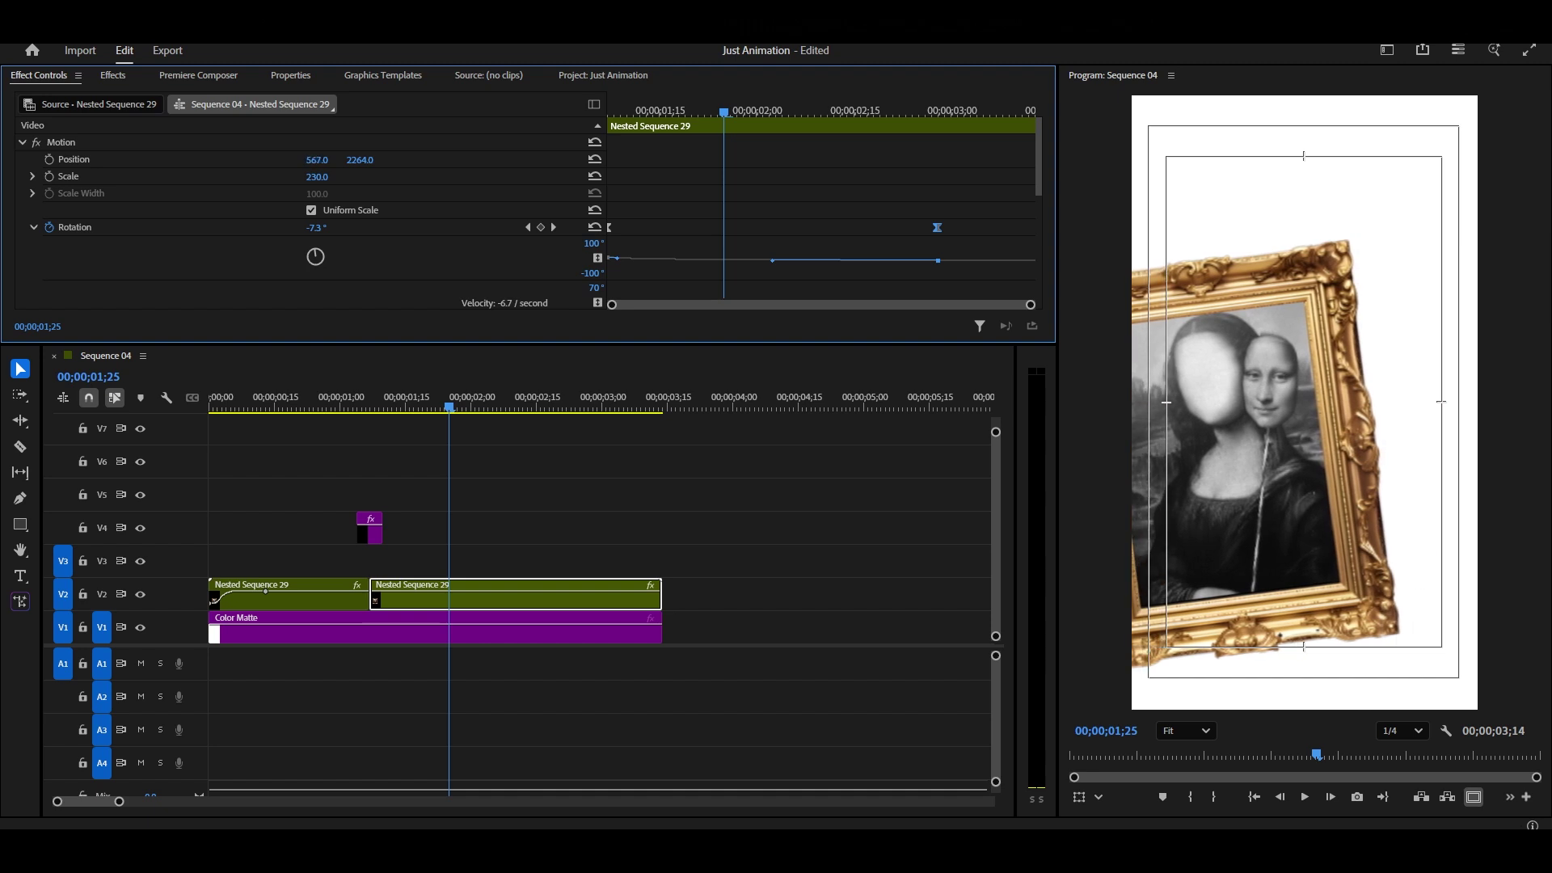
drag(372, 160, 225, 160)
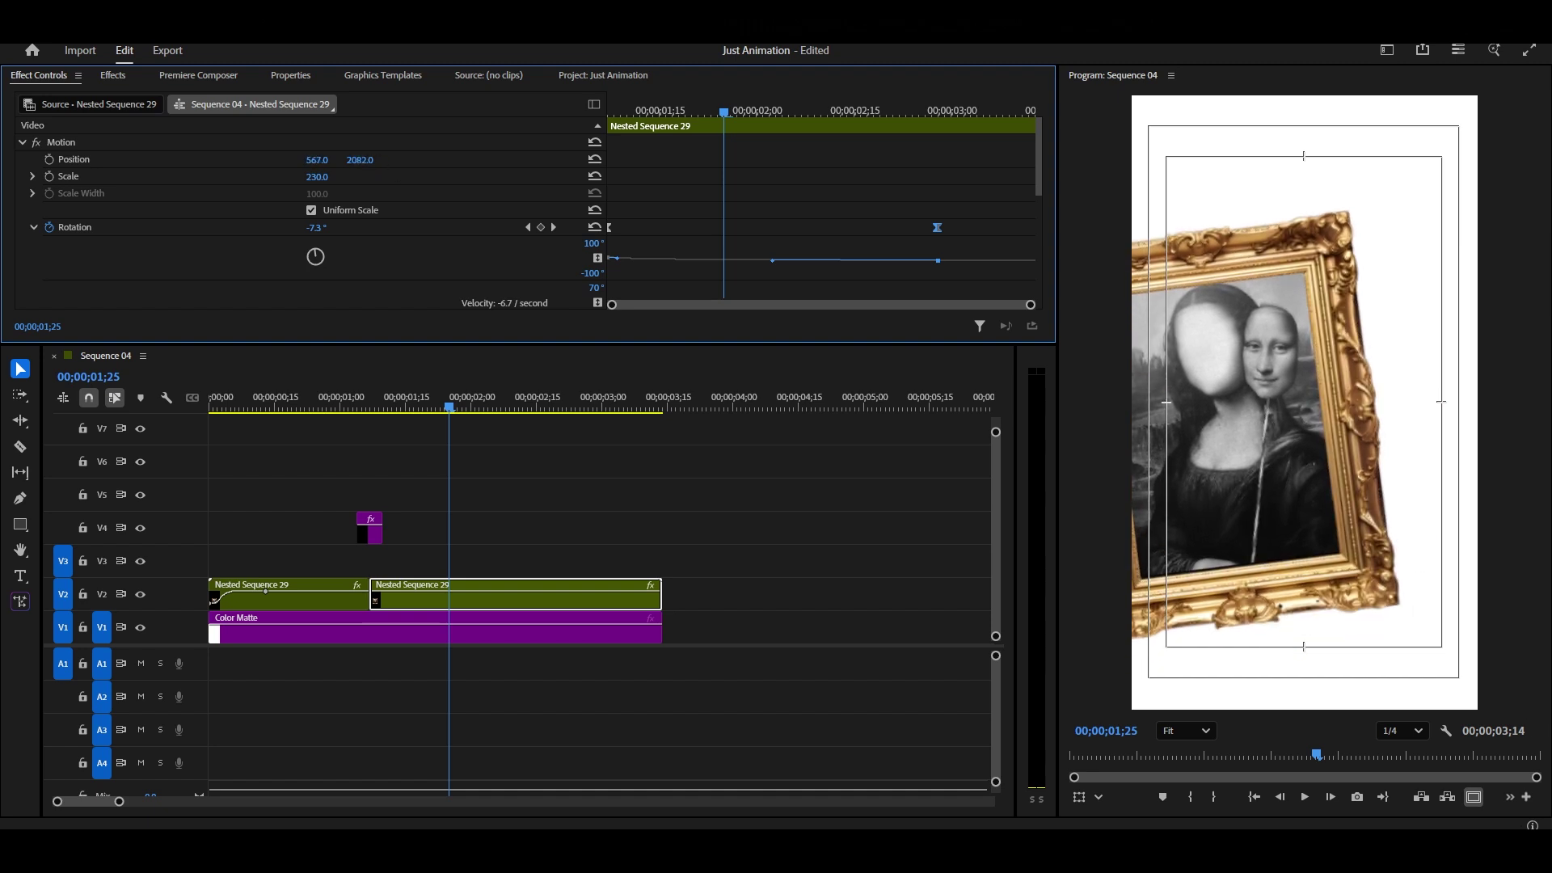
Play the jump from the small to the enlarged portrait and scrub back to 00;00;00;23.
click(268, 412)
key(space)
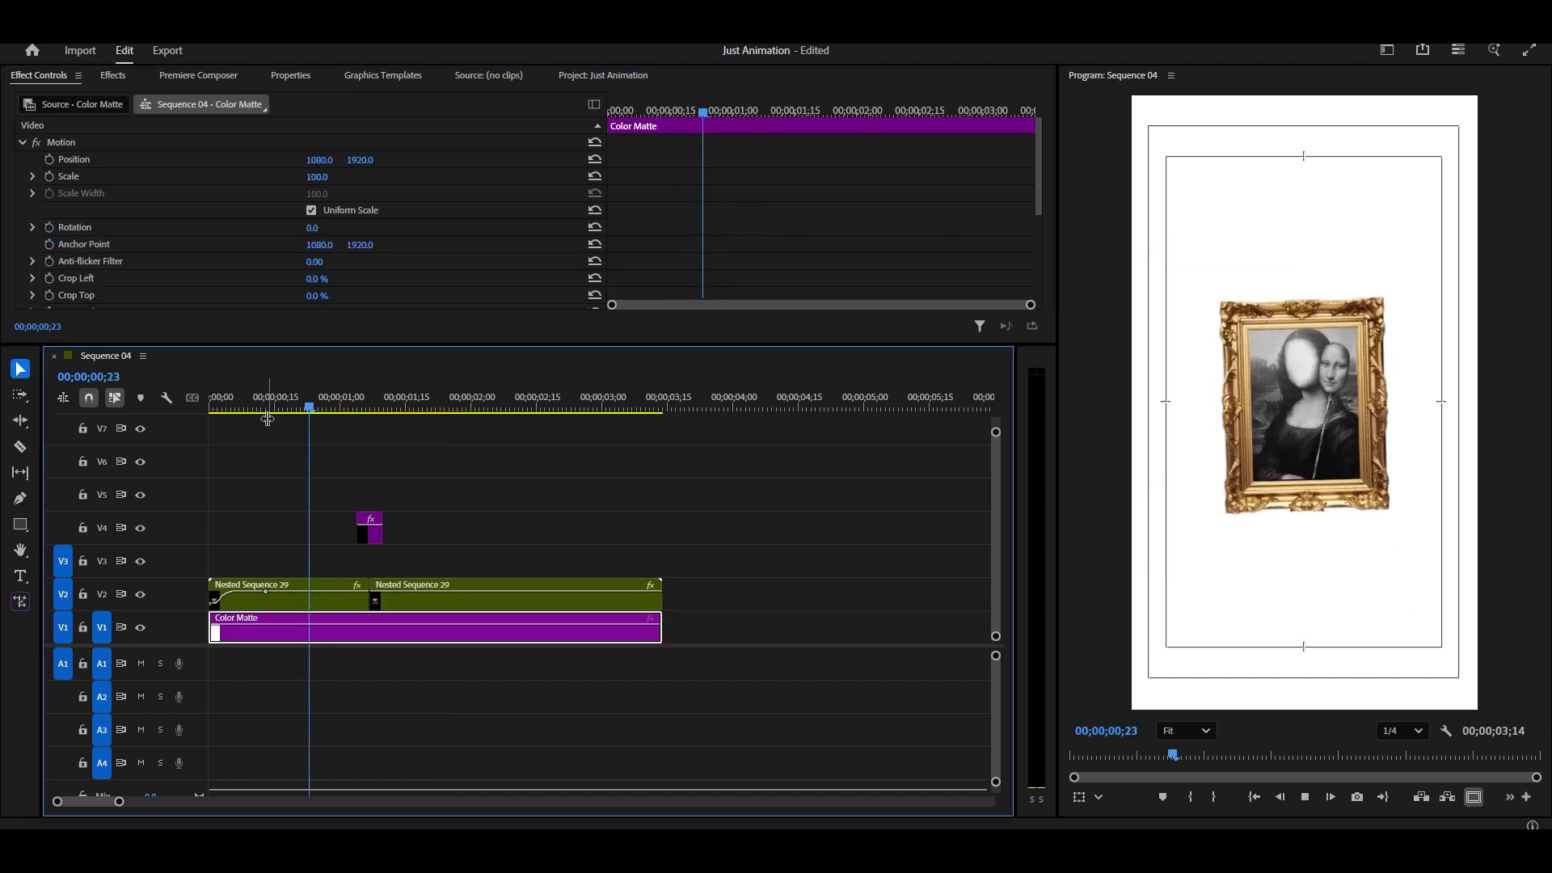
click(336, 411)
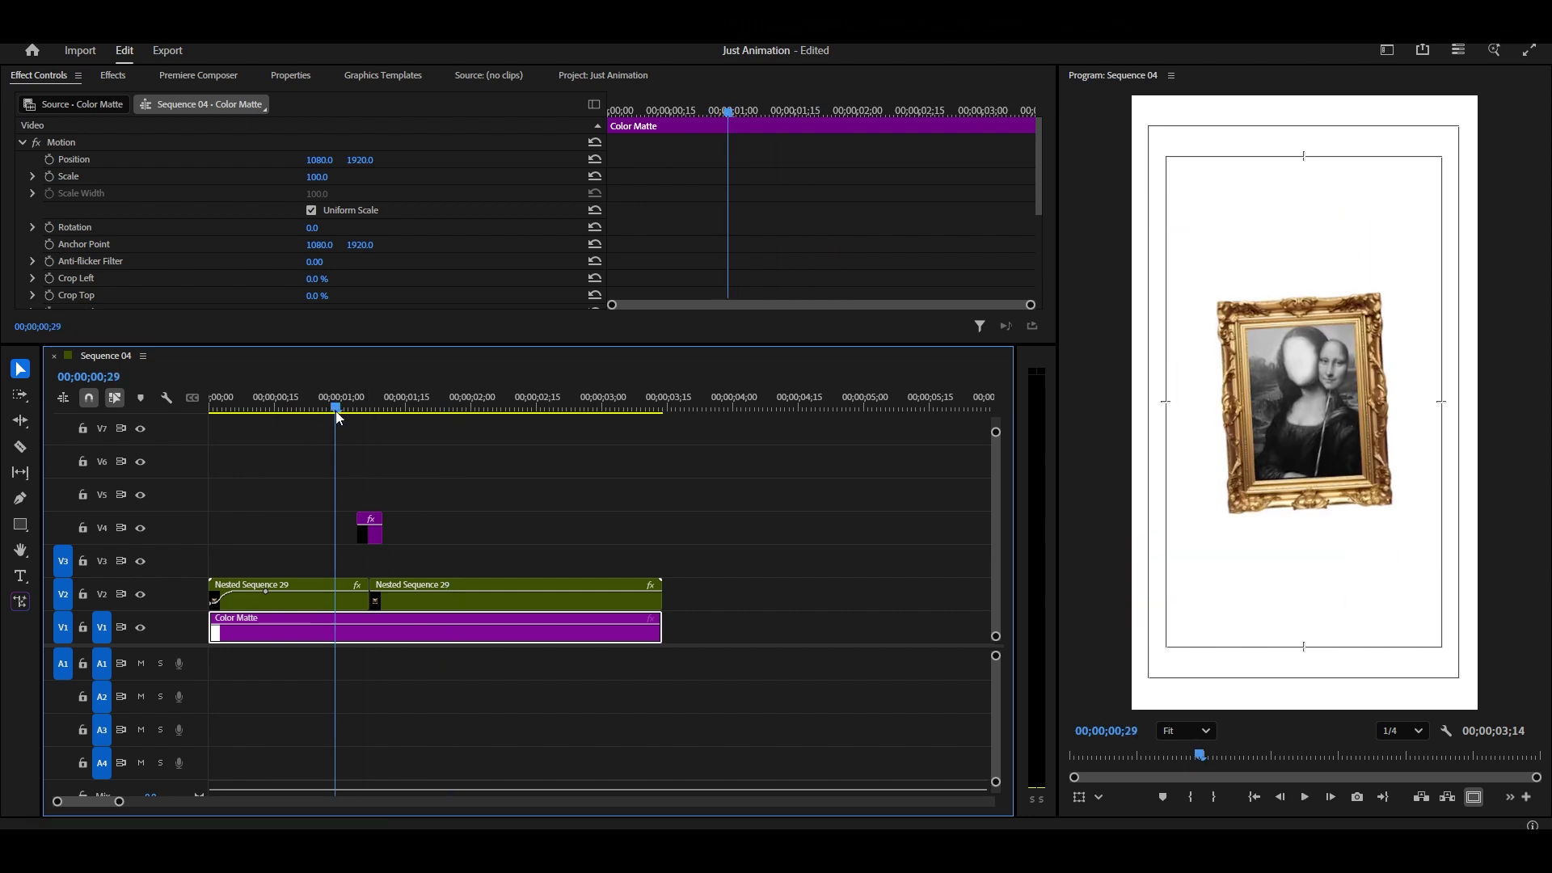
drag(336, 410, 309, 452)
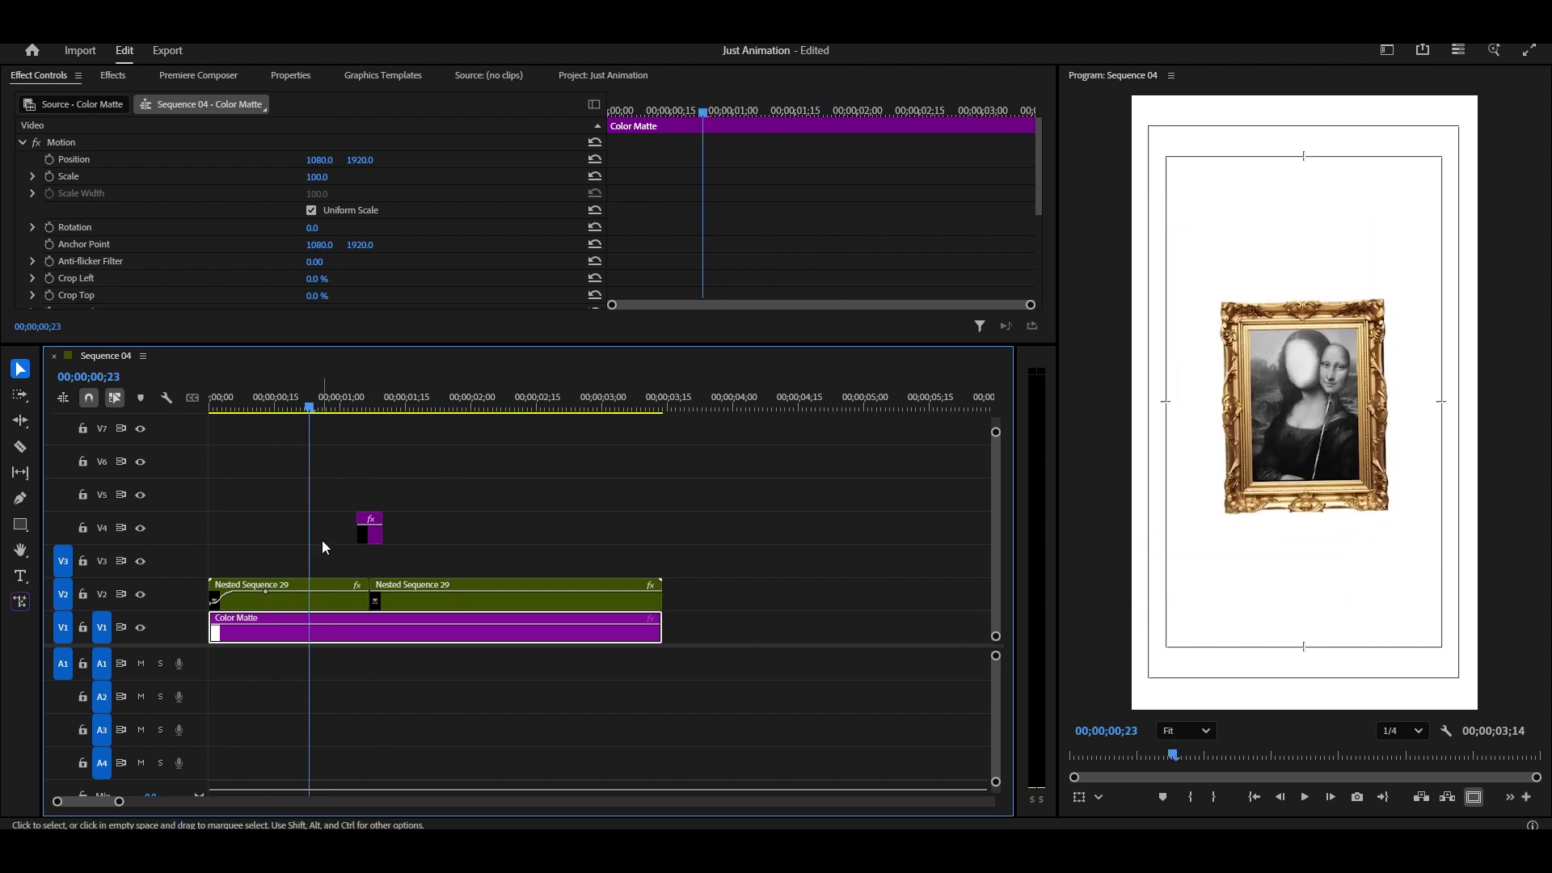
Apply Ease Out to the first nested clip's first rotation keyframe and stretch its outgoing velocity handle past the clip's middle.
click(353, 613)
scroll(734, 214, down, 2)
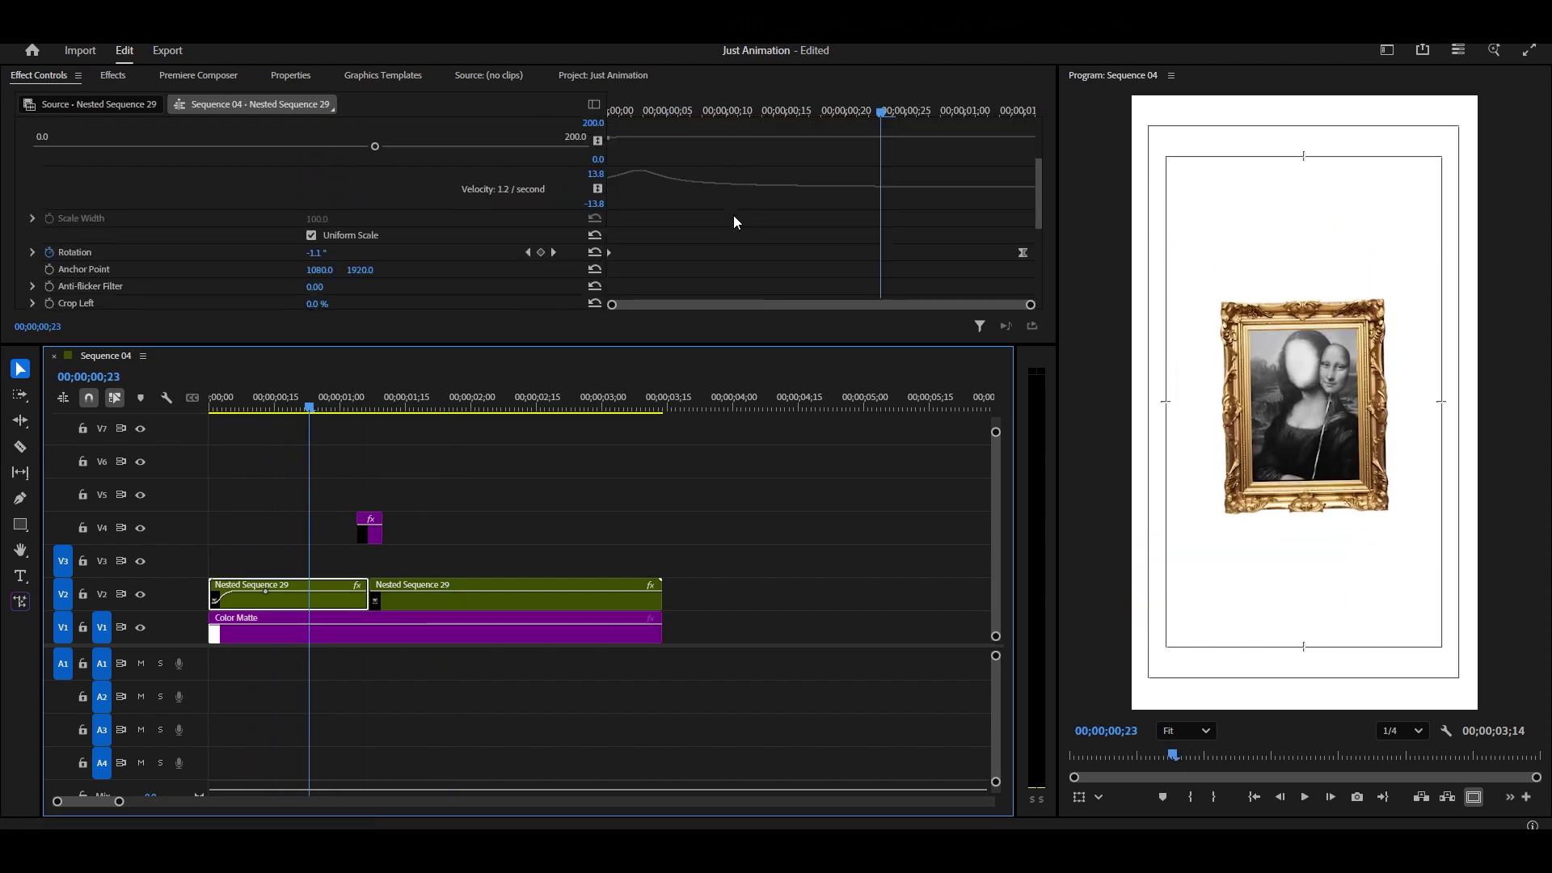
click(608, 252)
click(33, 252)
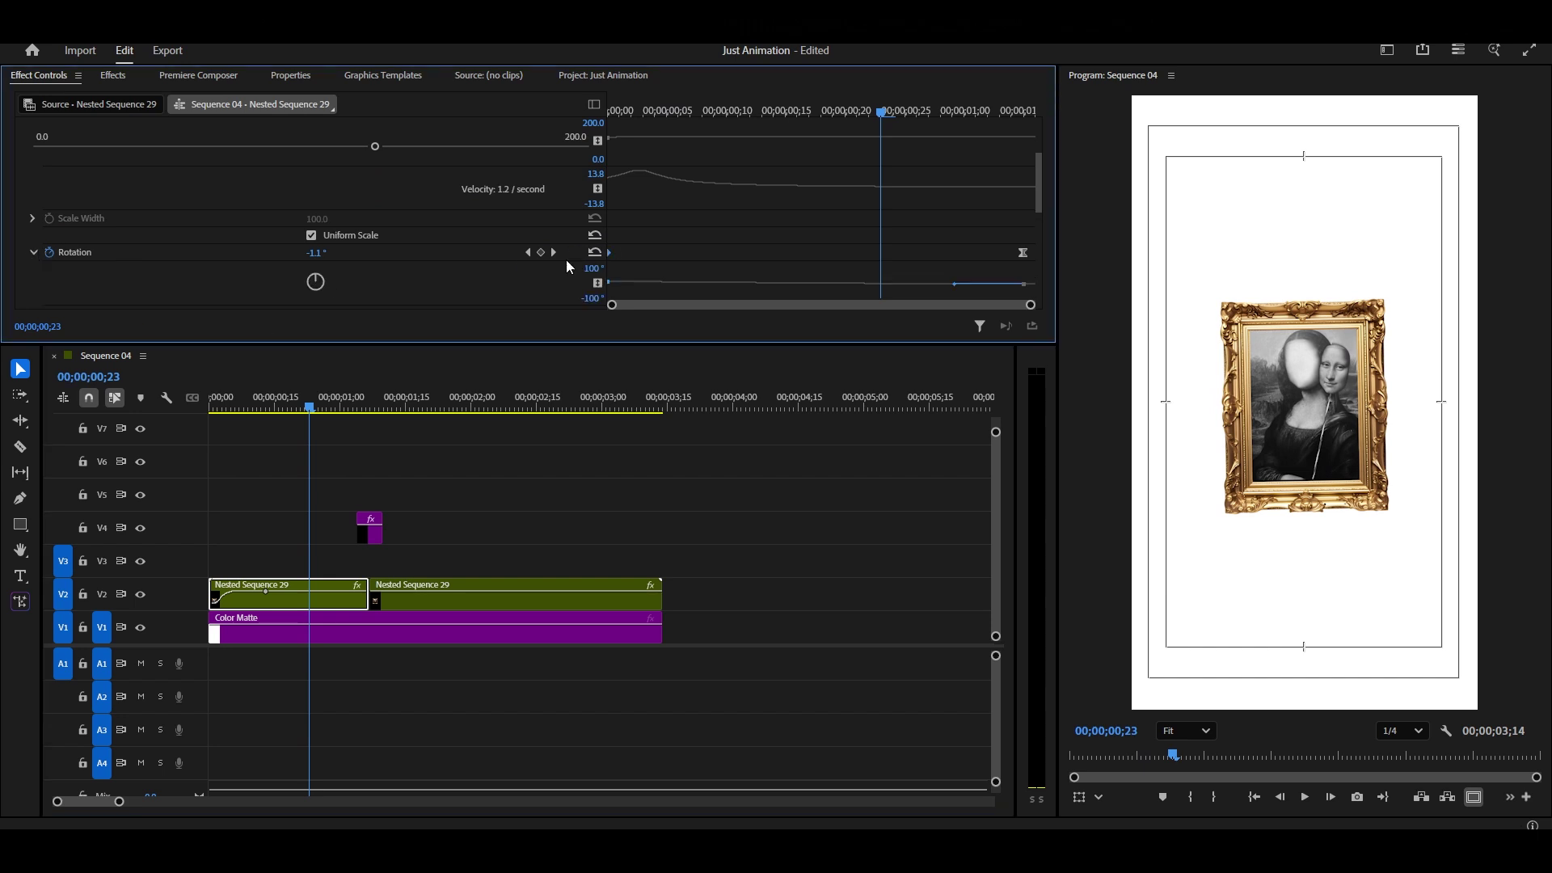
scroll(684, 222, down, 2)
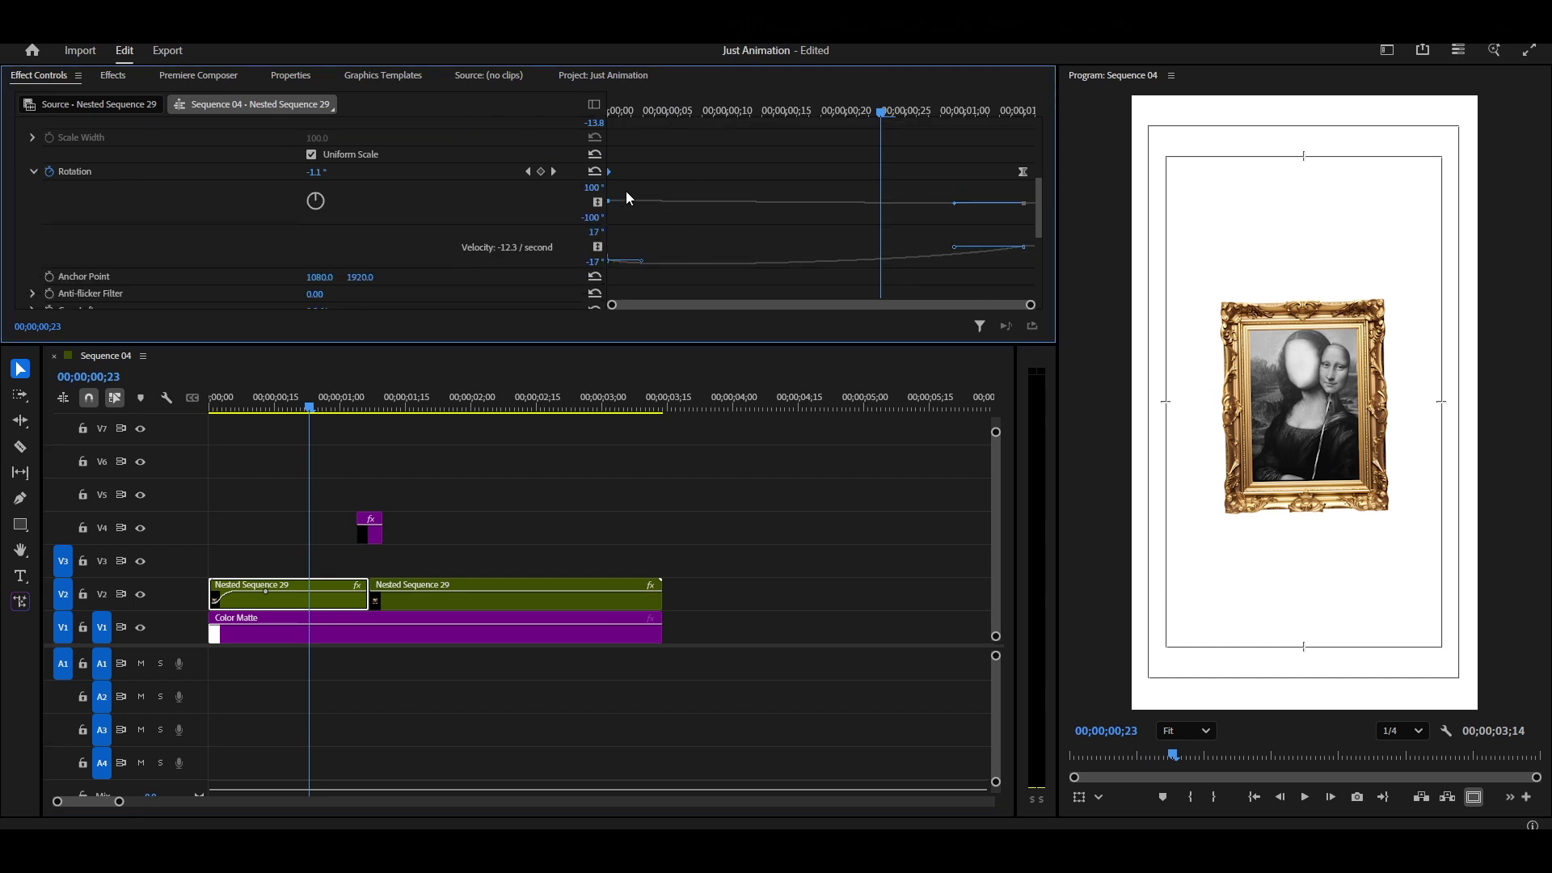
right_click(611, 173)
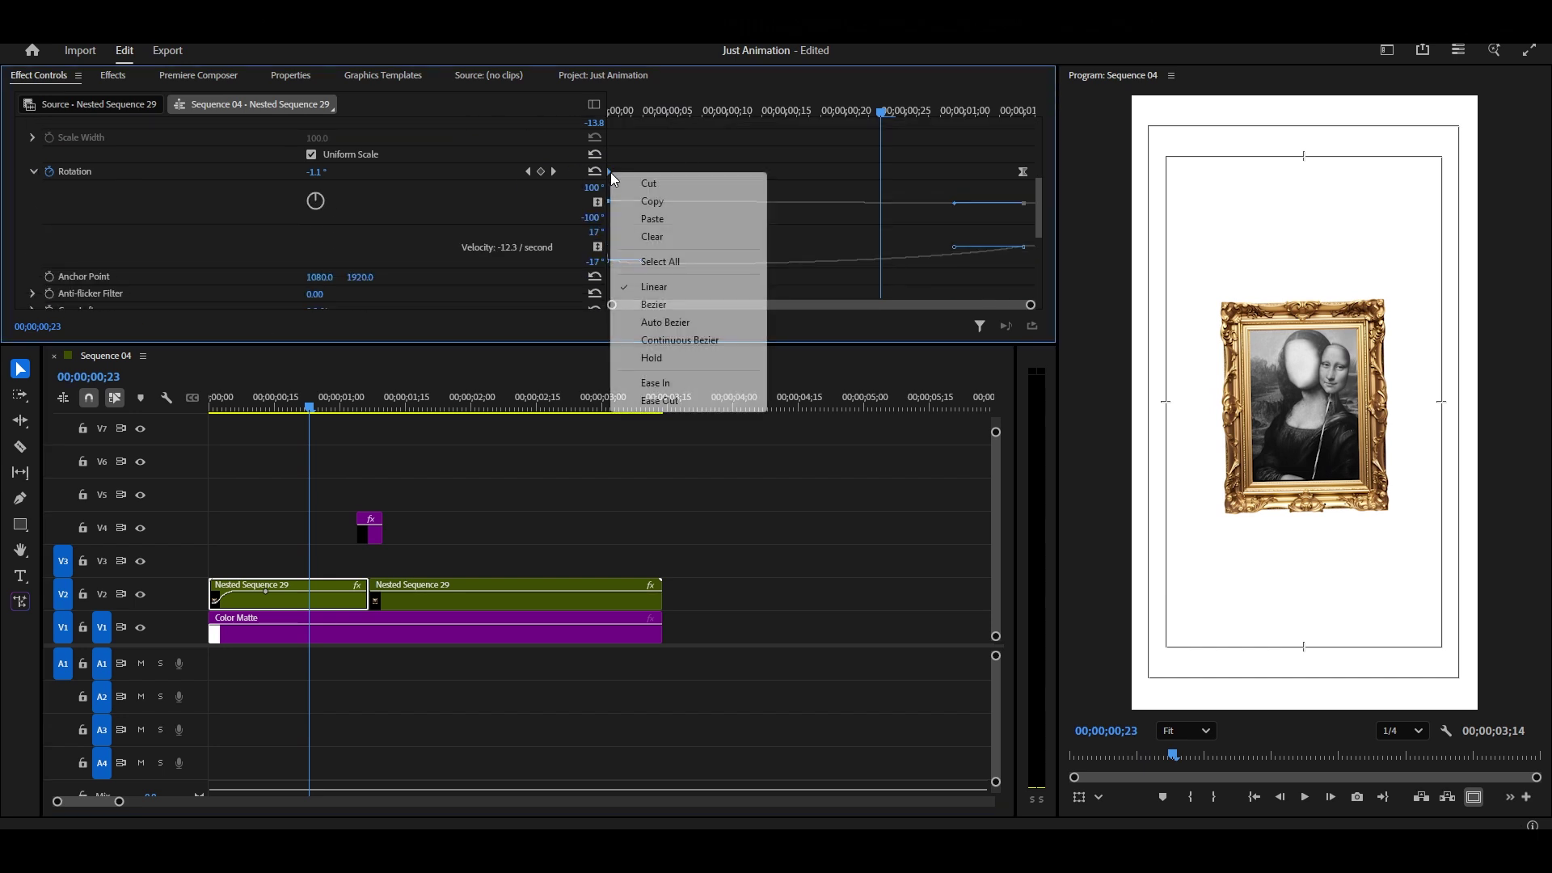
click(673, 389)
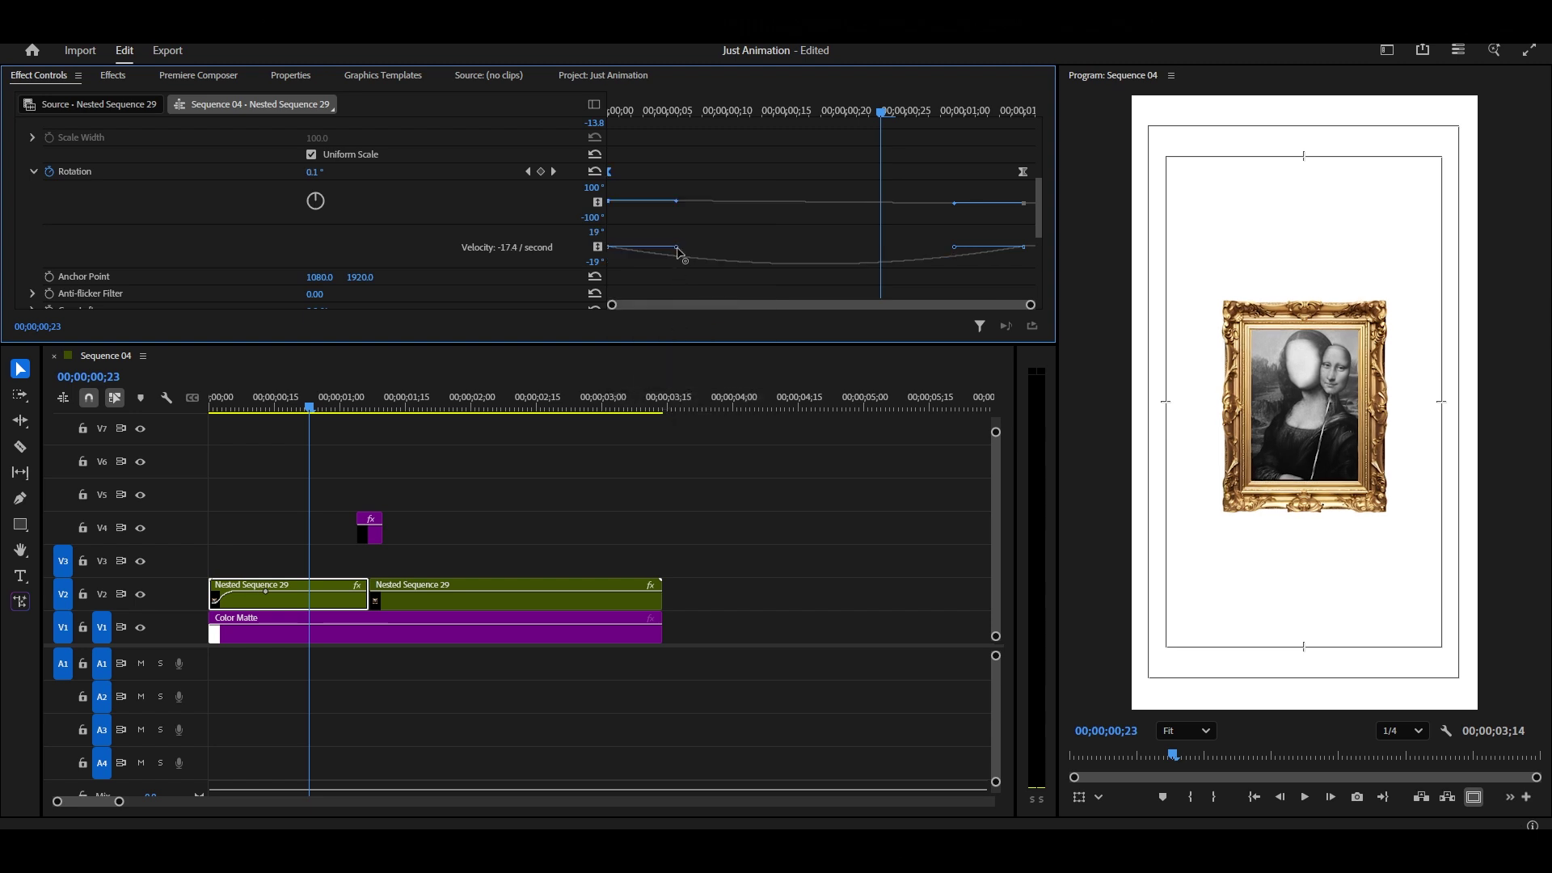
drag(679, 252, 915, 224)
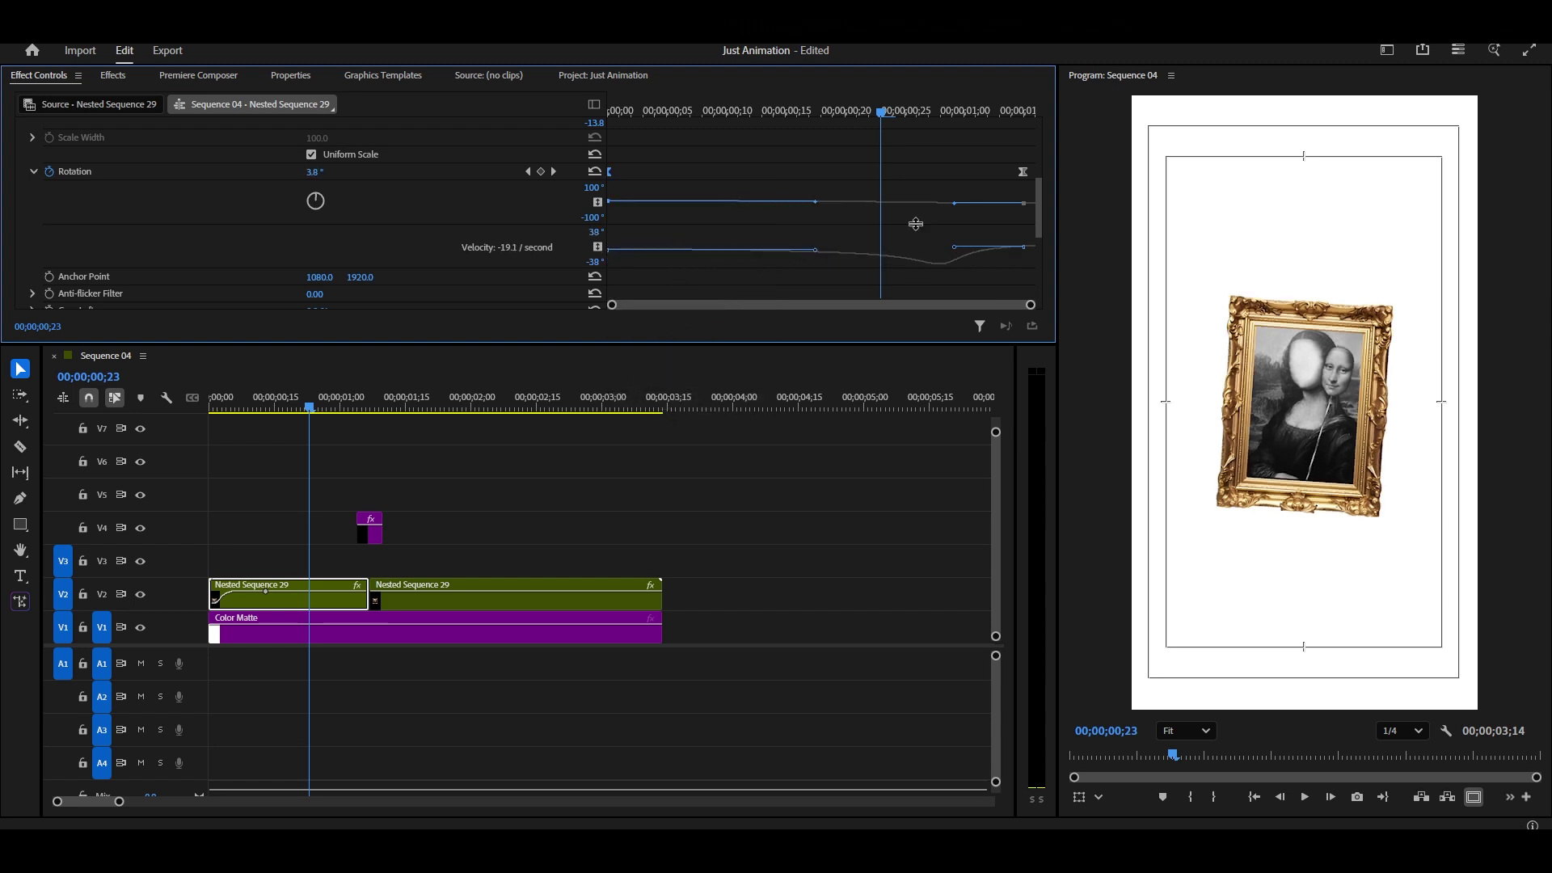
Switch the first clip's last rotation keyframe to Linear and shorten its incoming velocity handle so the rotation accelerates into the cut.
right_click(1019, 177)
click(1051, 289)
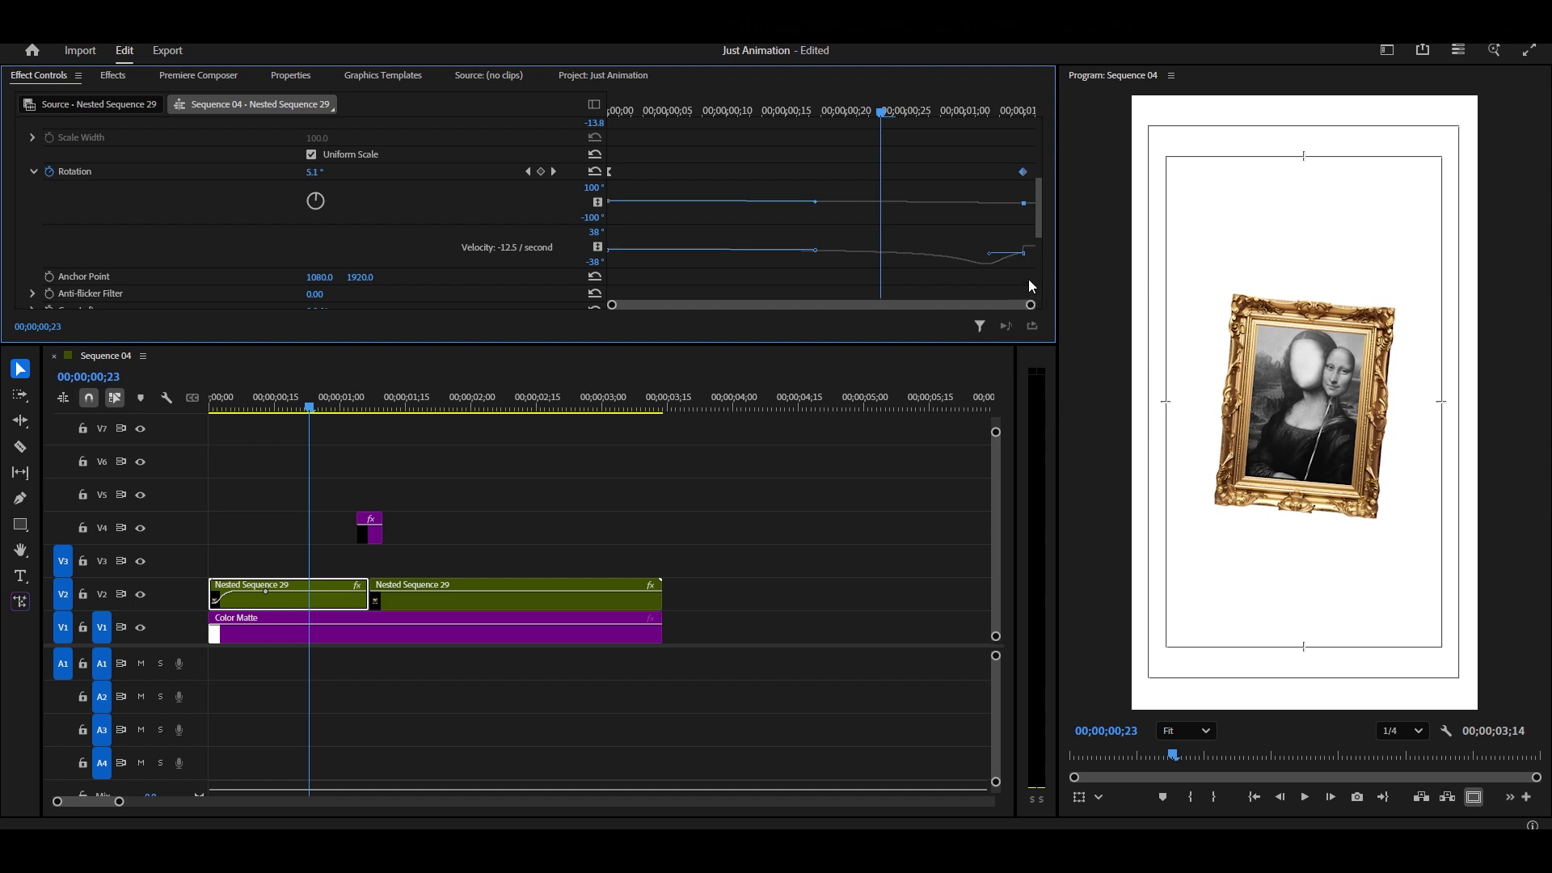
drag(994, 260, 1021, 259)
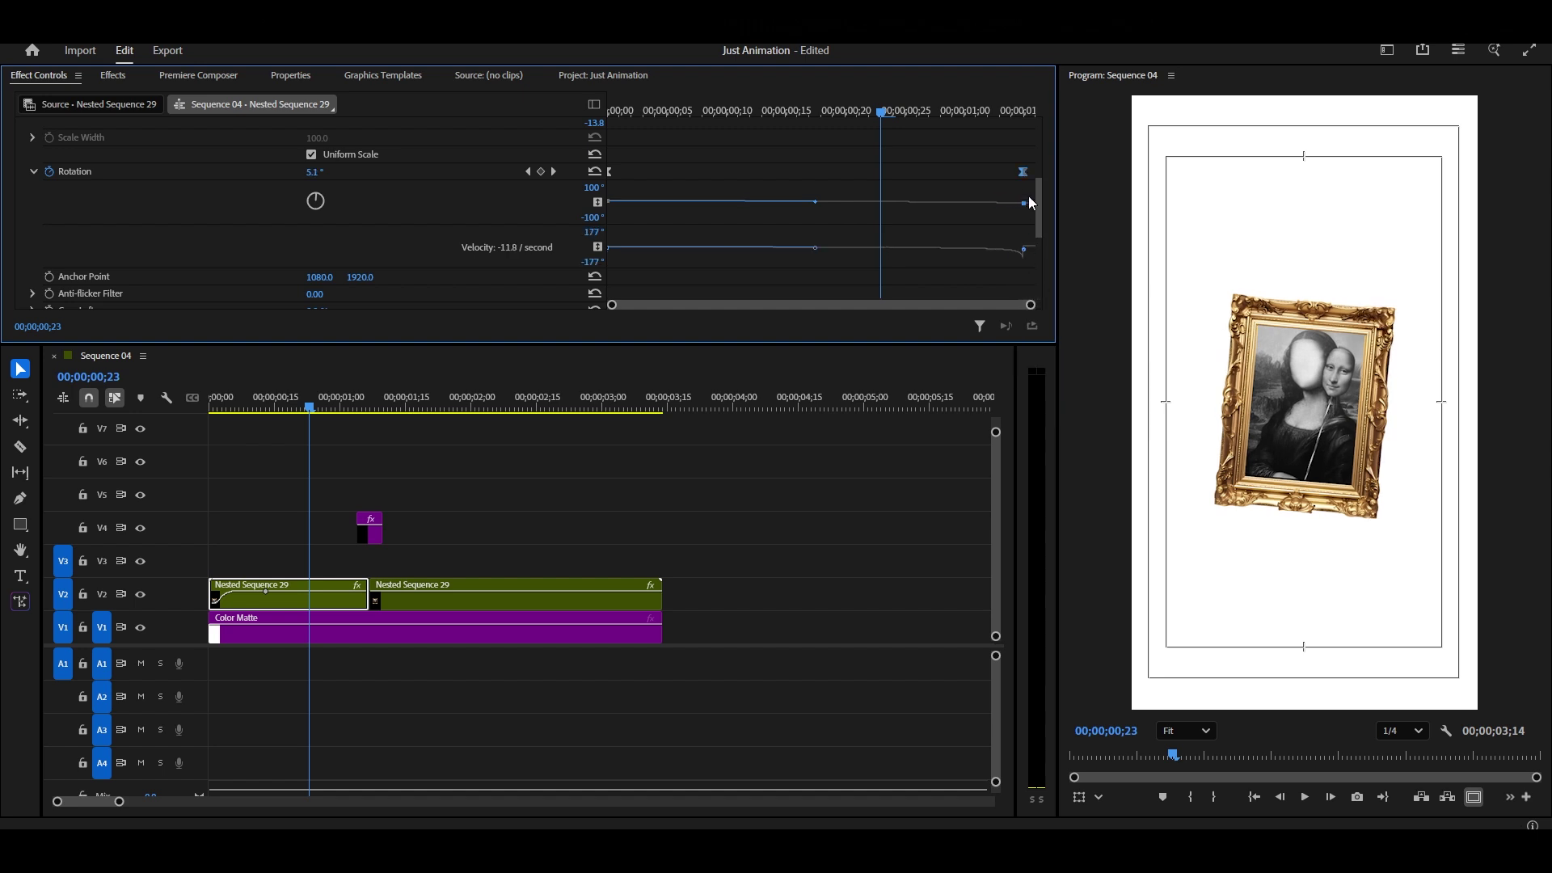
drag(1023, 172, 1025, 178)
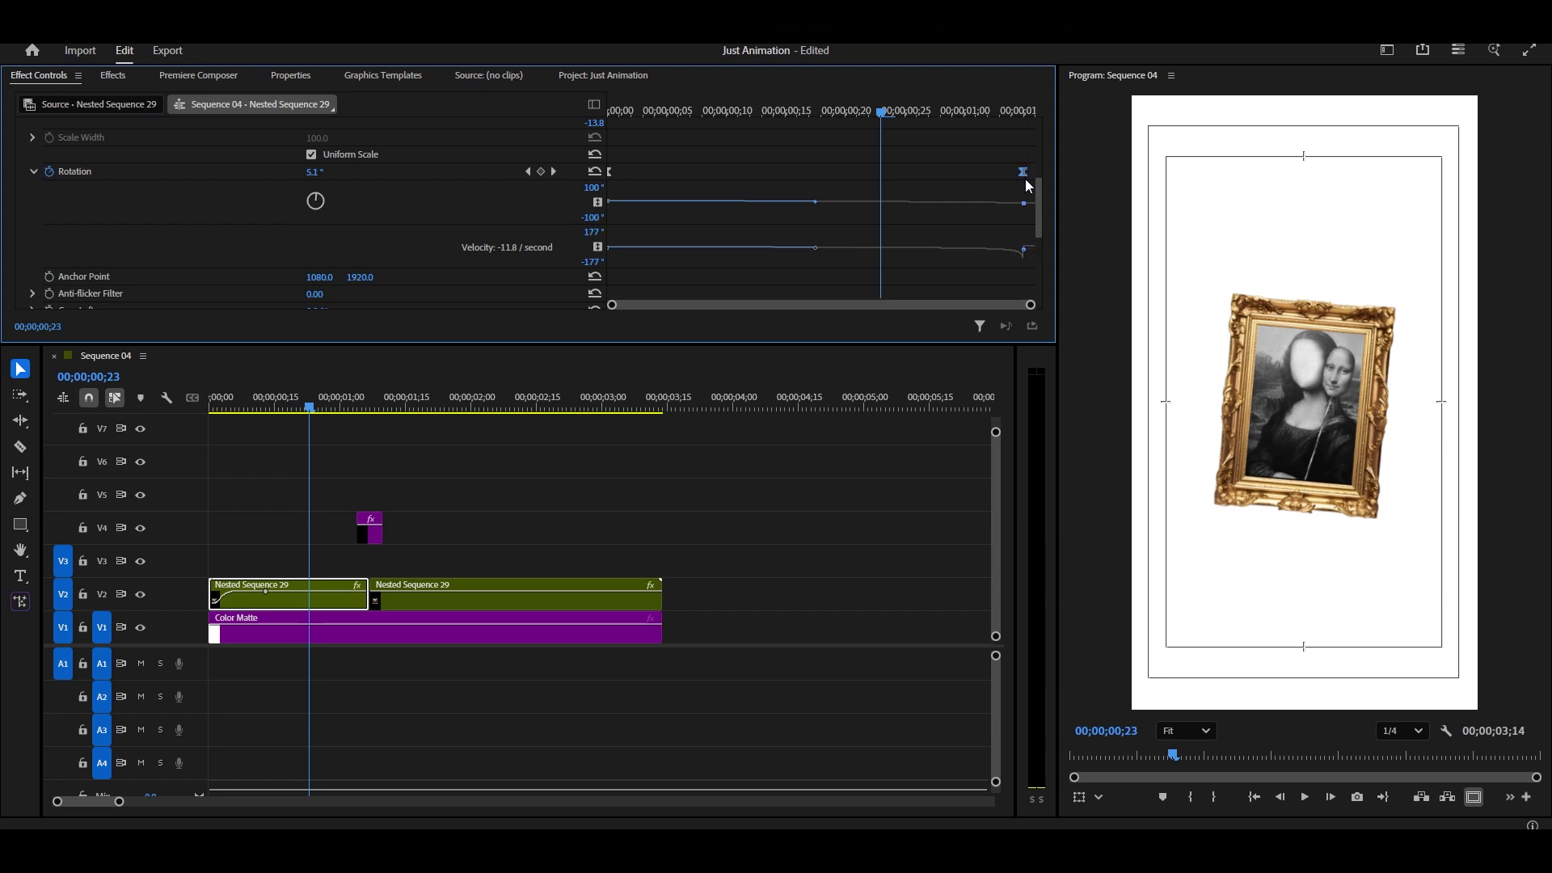
drag(1015, 251, 1016, 249)
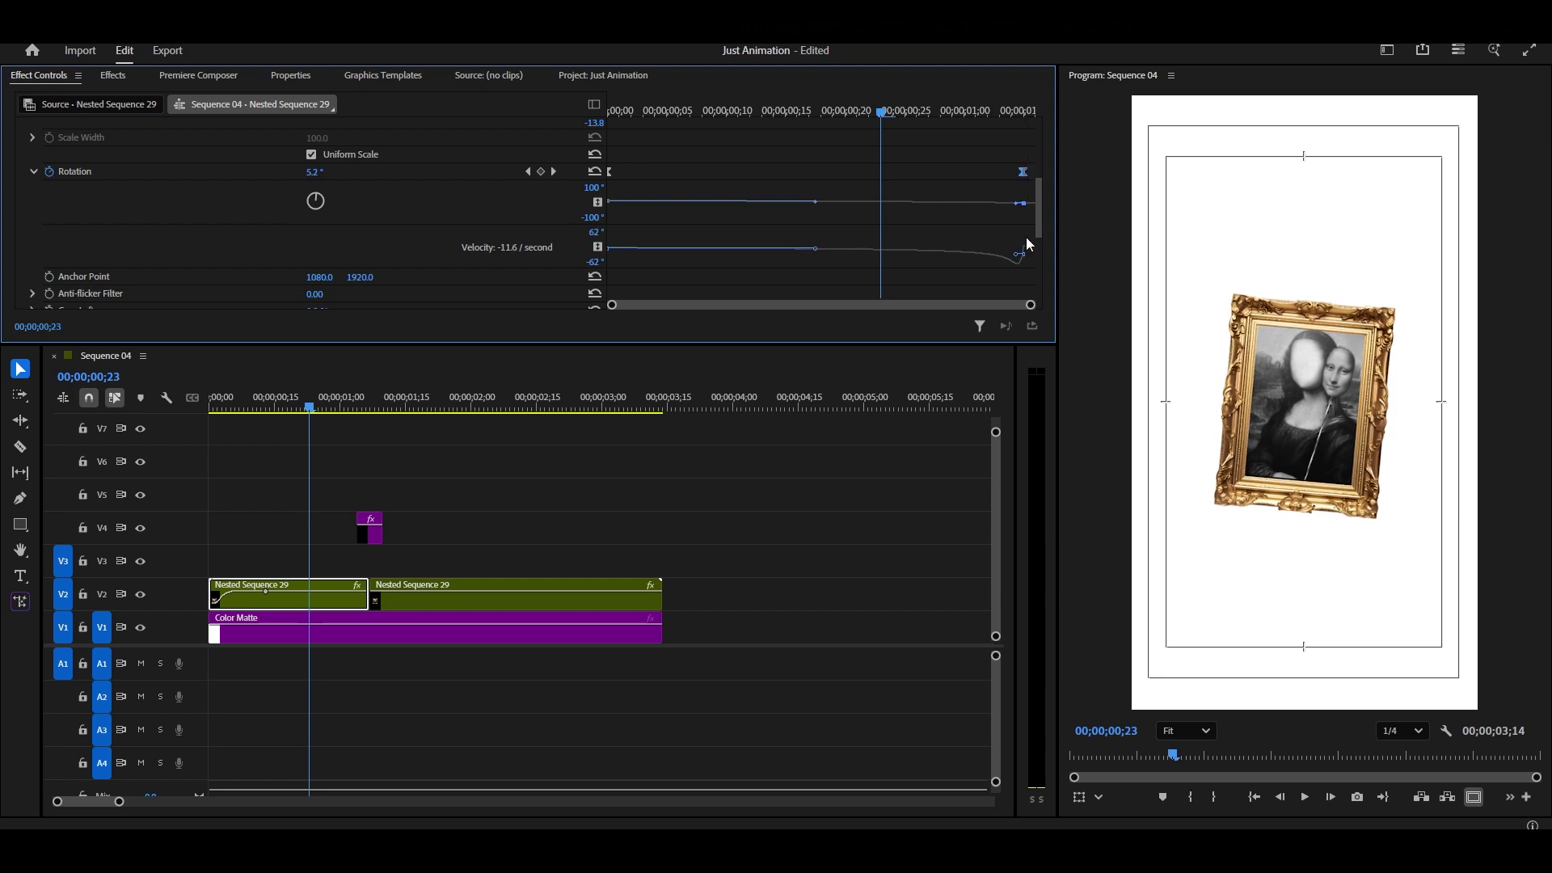
Move the first clip's last rotation keyframe to 00;00;01;06 and play the sequence from the start.
drag(1023, 172, 1039, 182)
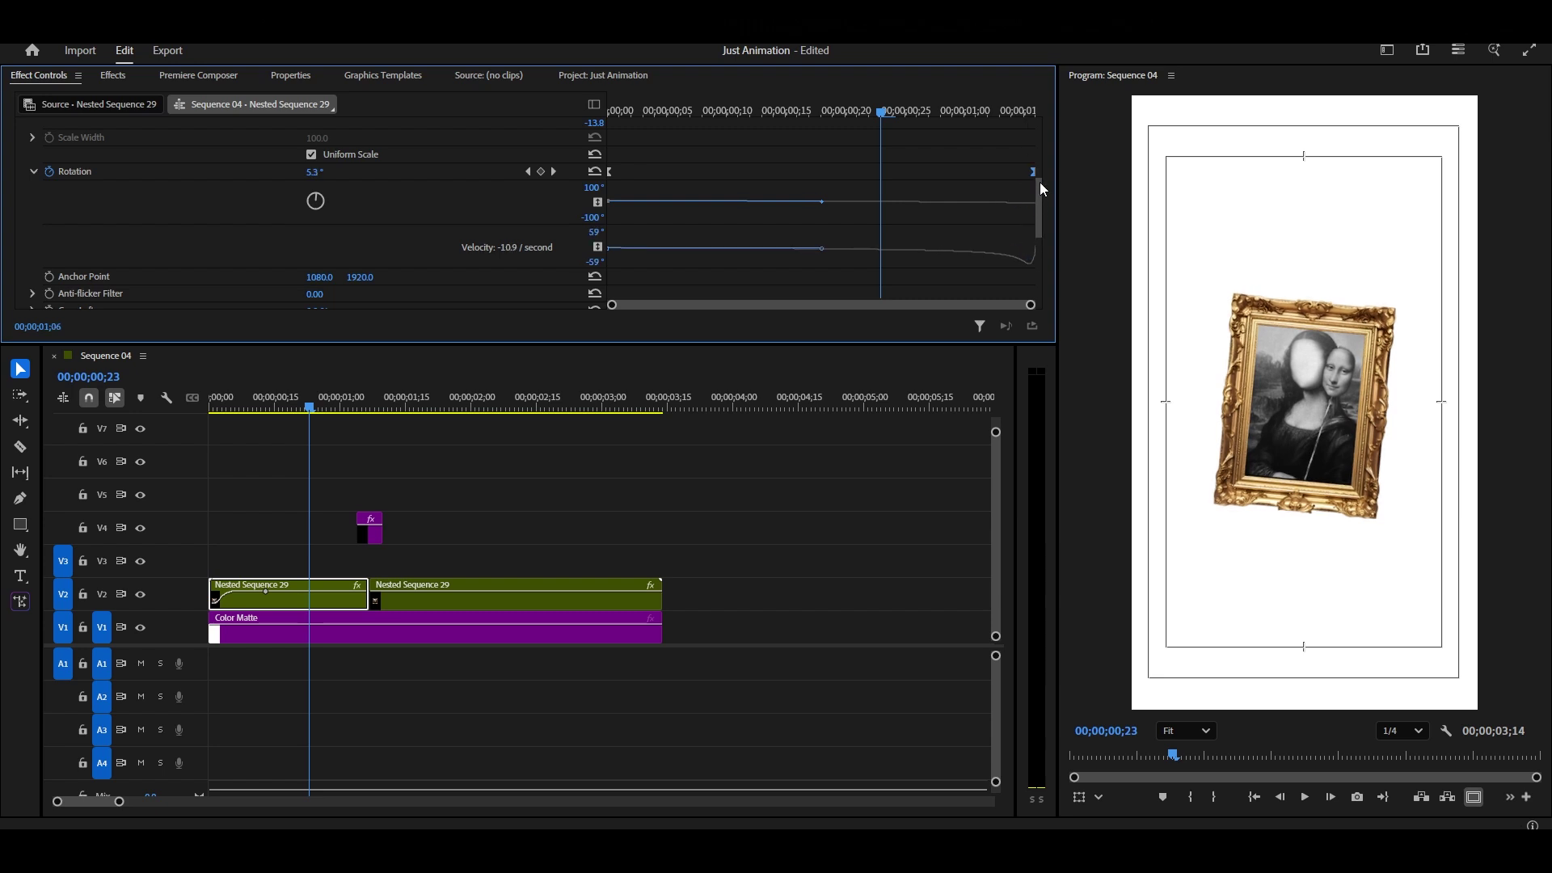
drag(307, 410, 161, 417)
click(336, 482)
key(space)
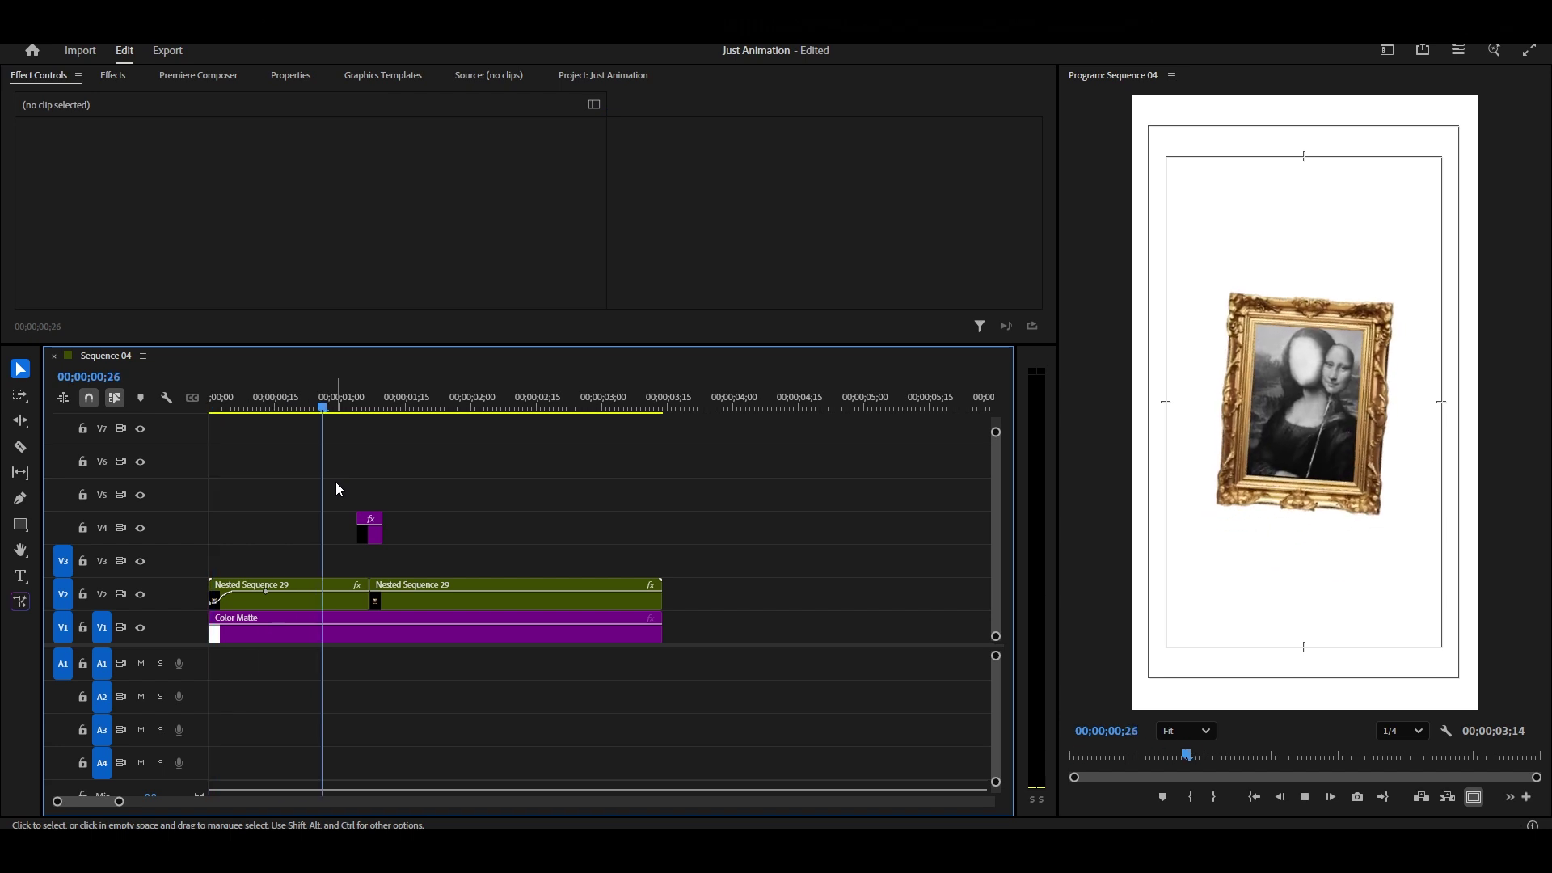
click(457, 630)
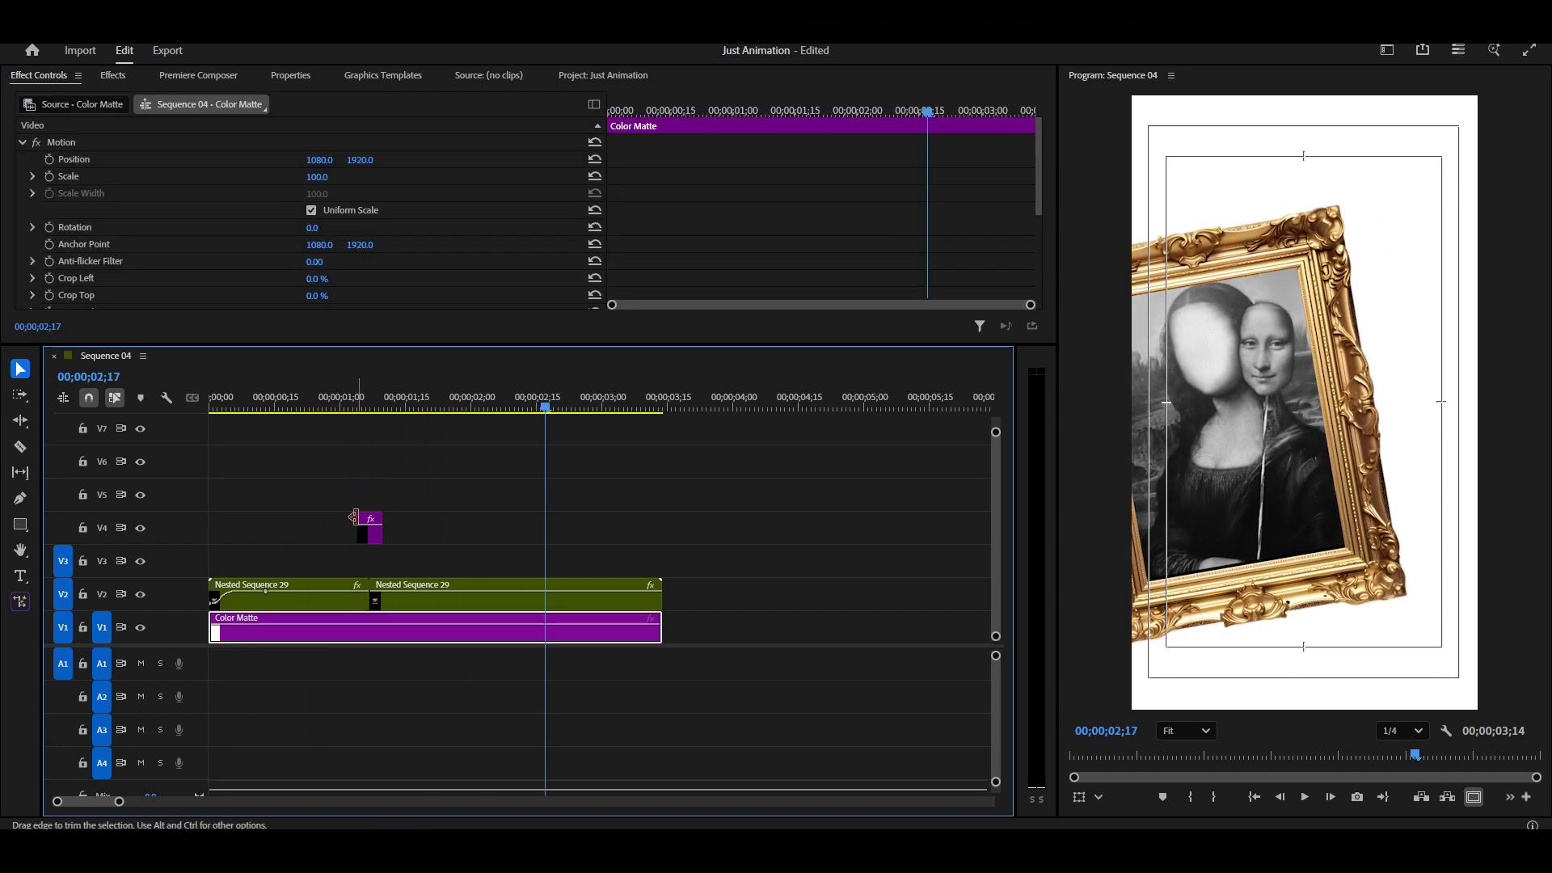
Move the second nested clip's first rotation keyframe to 00;00;01;08.
click(463, 597)
drag(687, 110, 616, 127)
drag(610, 228, 616, 231)
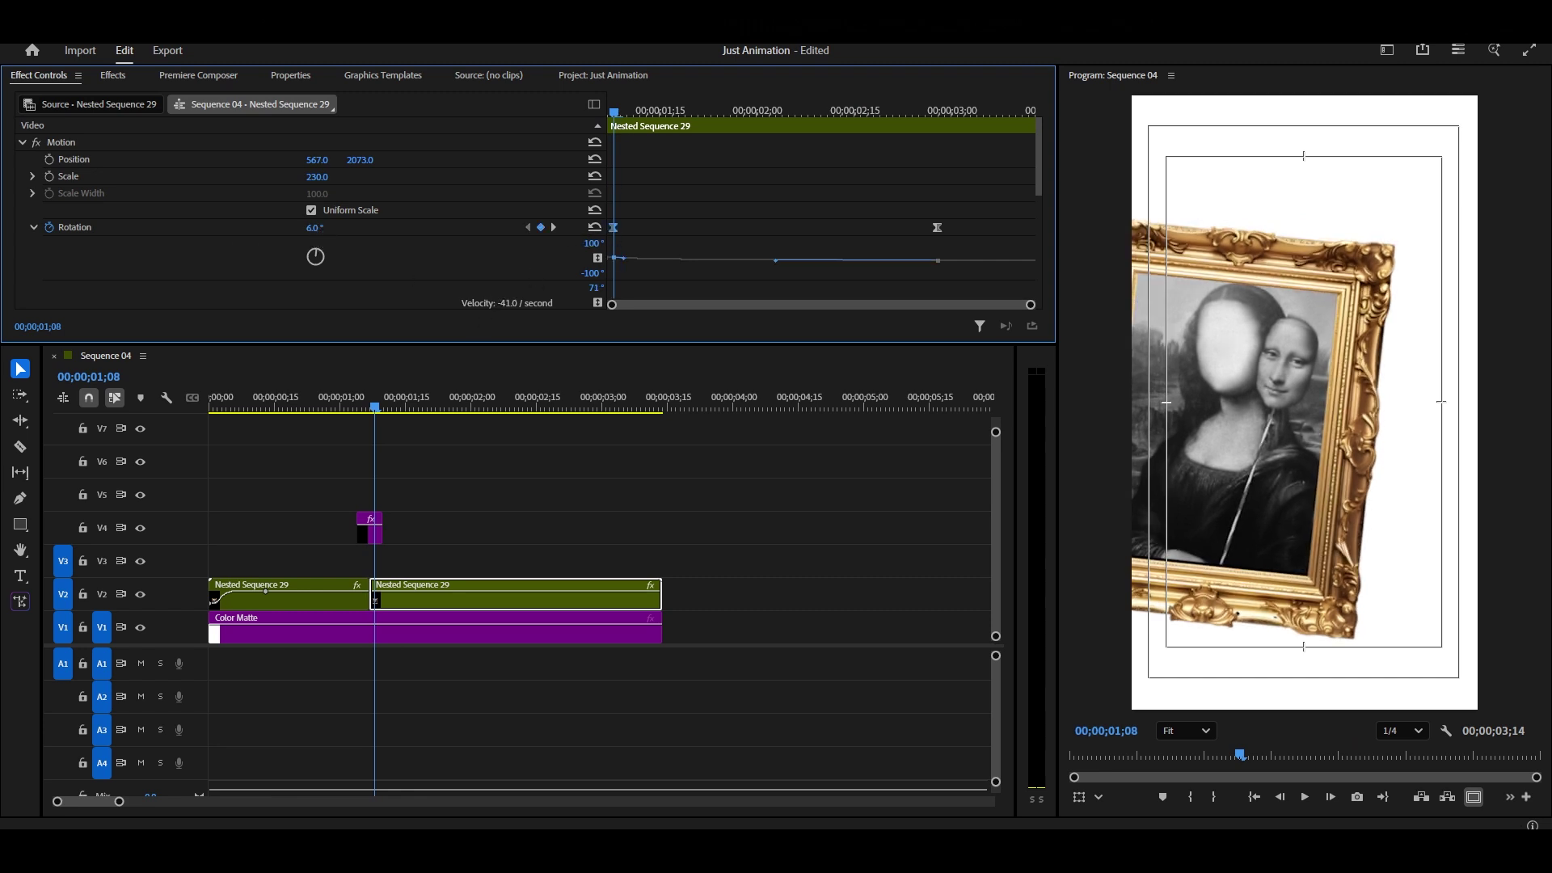
Lower the rotation at the second nested clip's first keyframe, moving that keyframe to the clip's start, and preview the cut.
drag(322, 227, 317, 227)
drag(615, 228, 593, 235)
drag(621, 111, 597, 124)
drag(342, 407, 242, 405)
key(space)
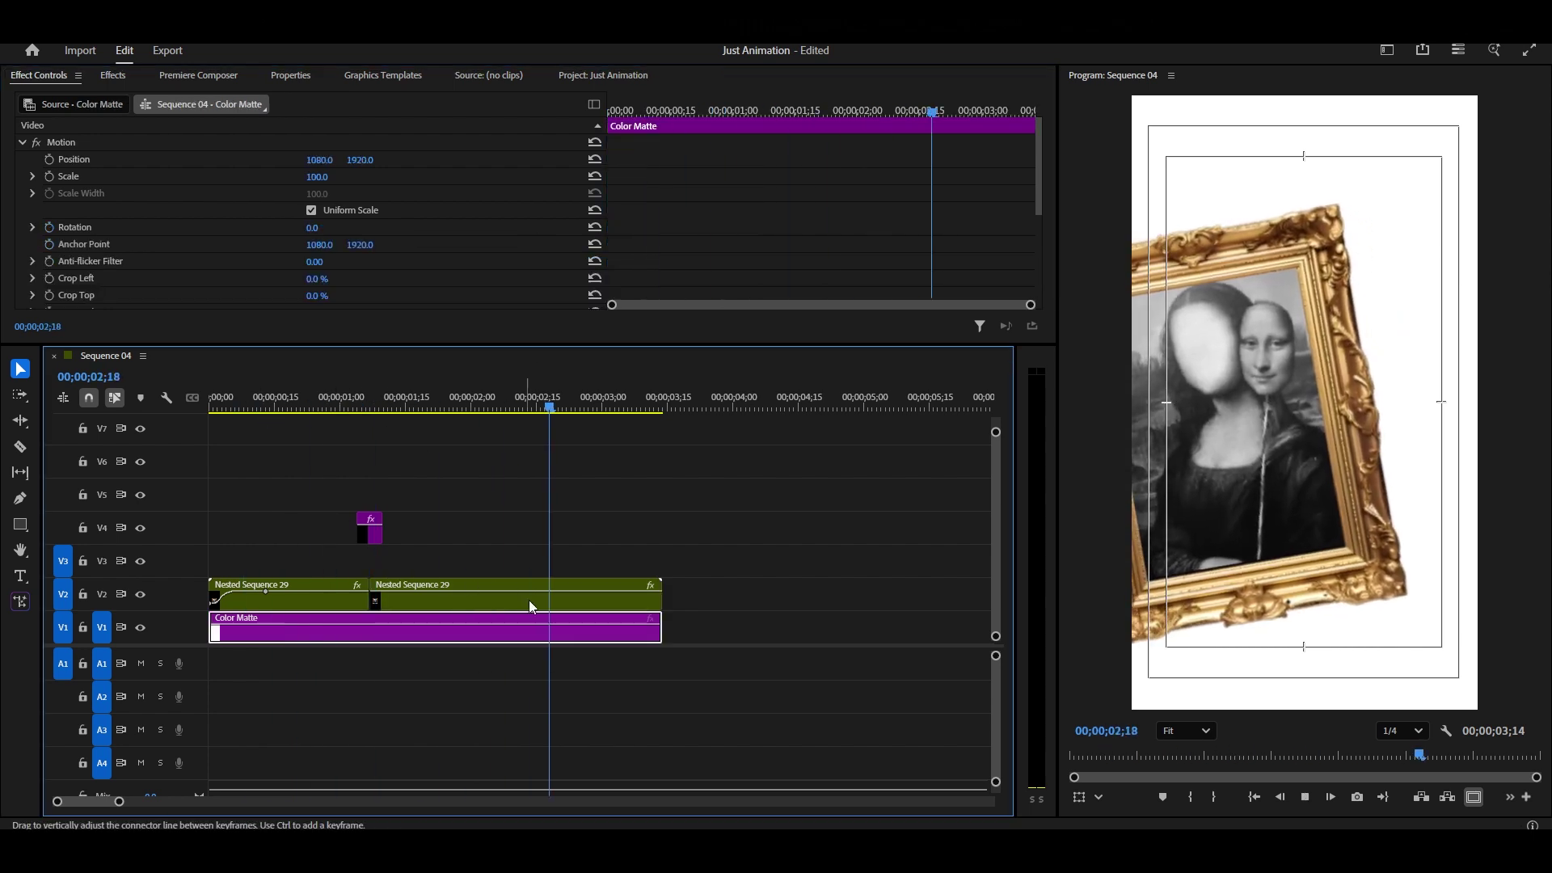
key(space)
Set the rotation at the second nested clip's last keyframe to -5.0° and play the clip from its start.
click(590, 609)
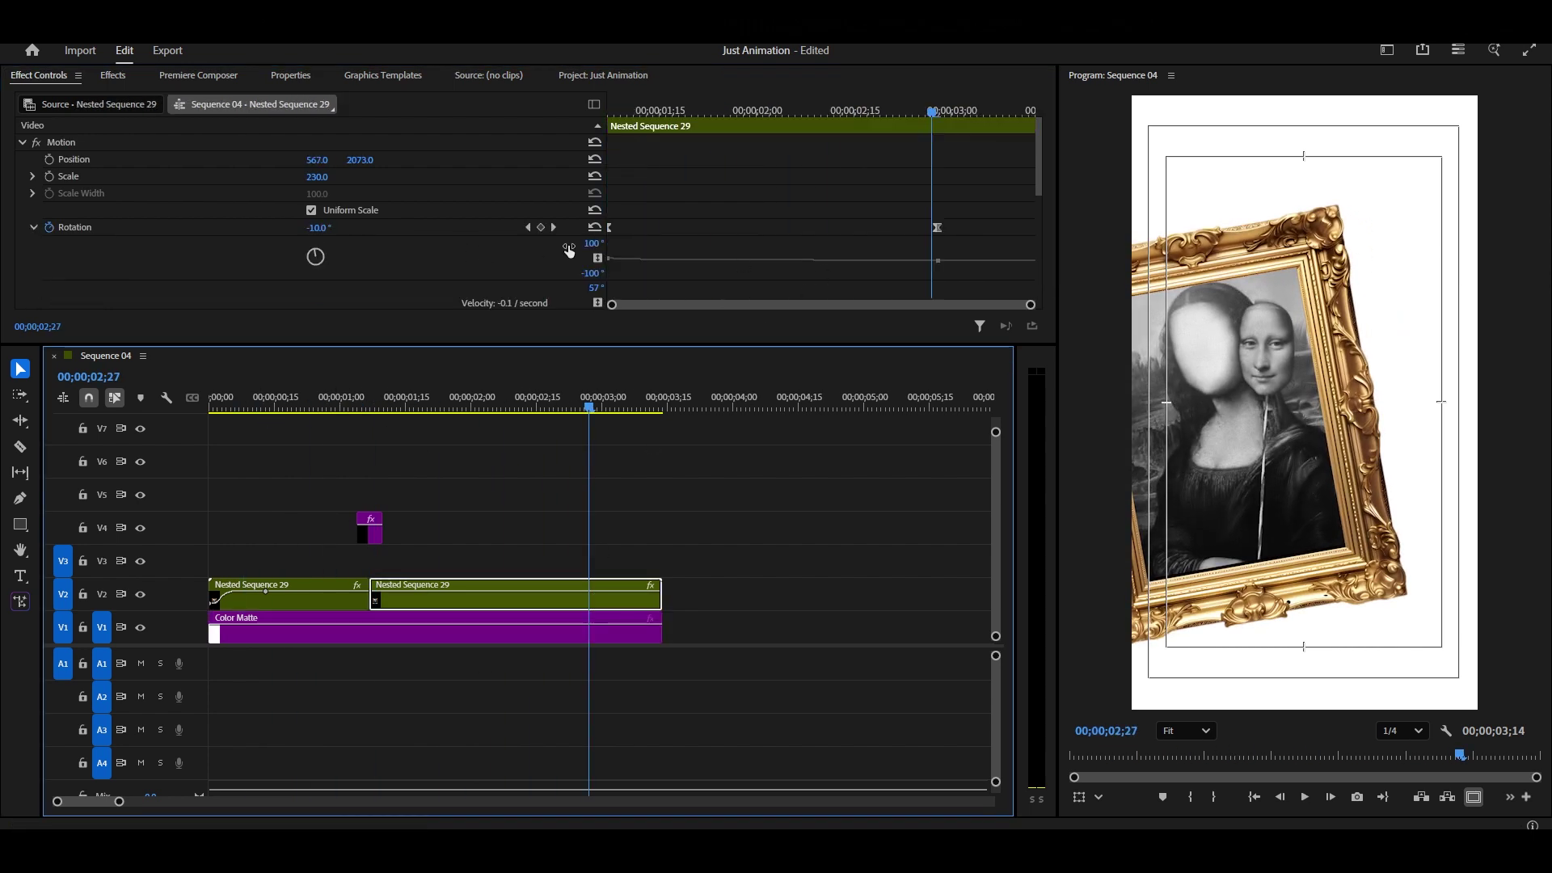
click(554, 228)
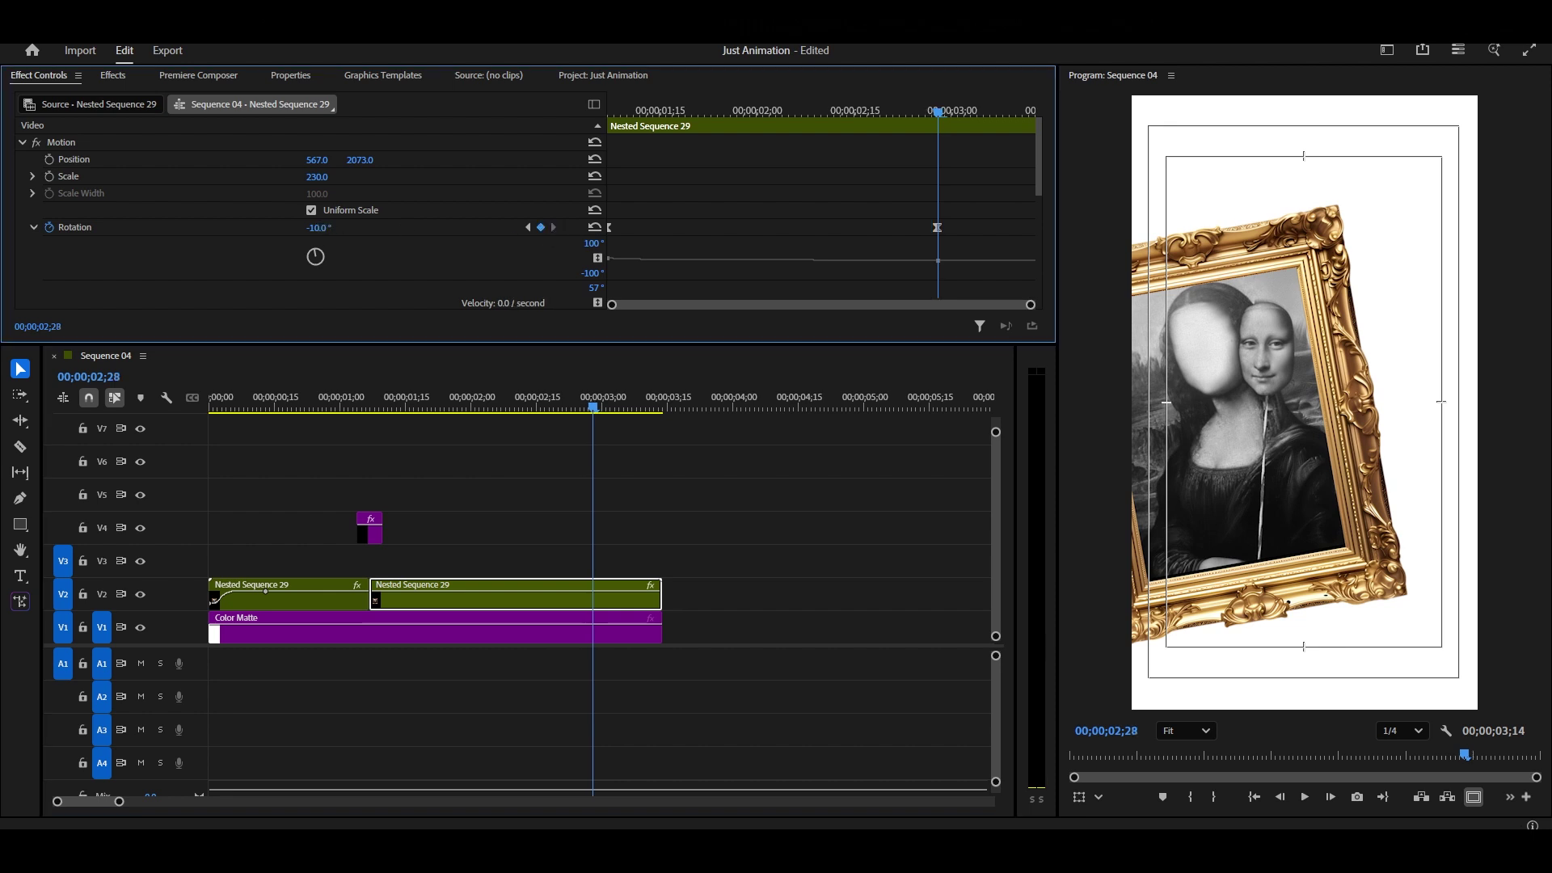
drag(317, 227, 322, 227)
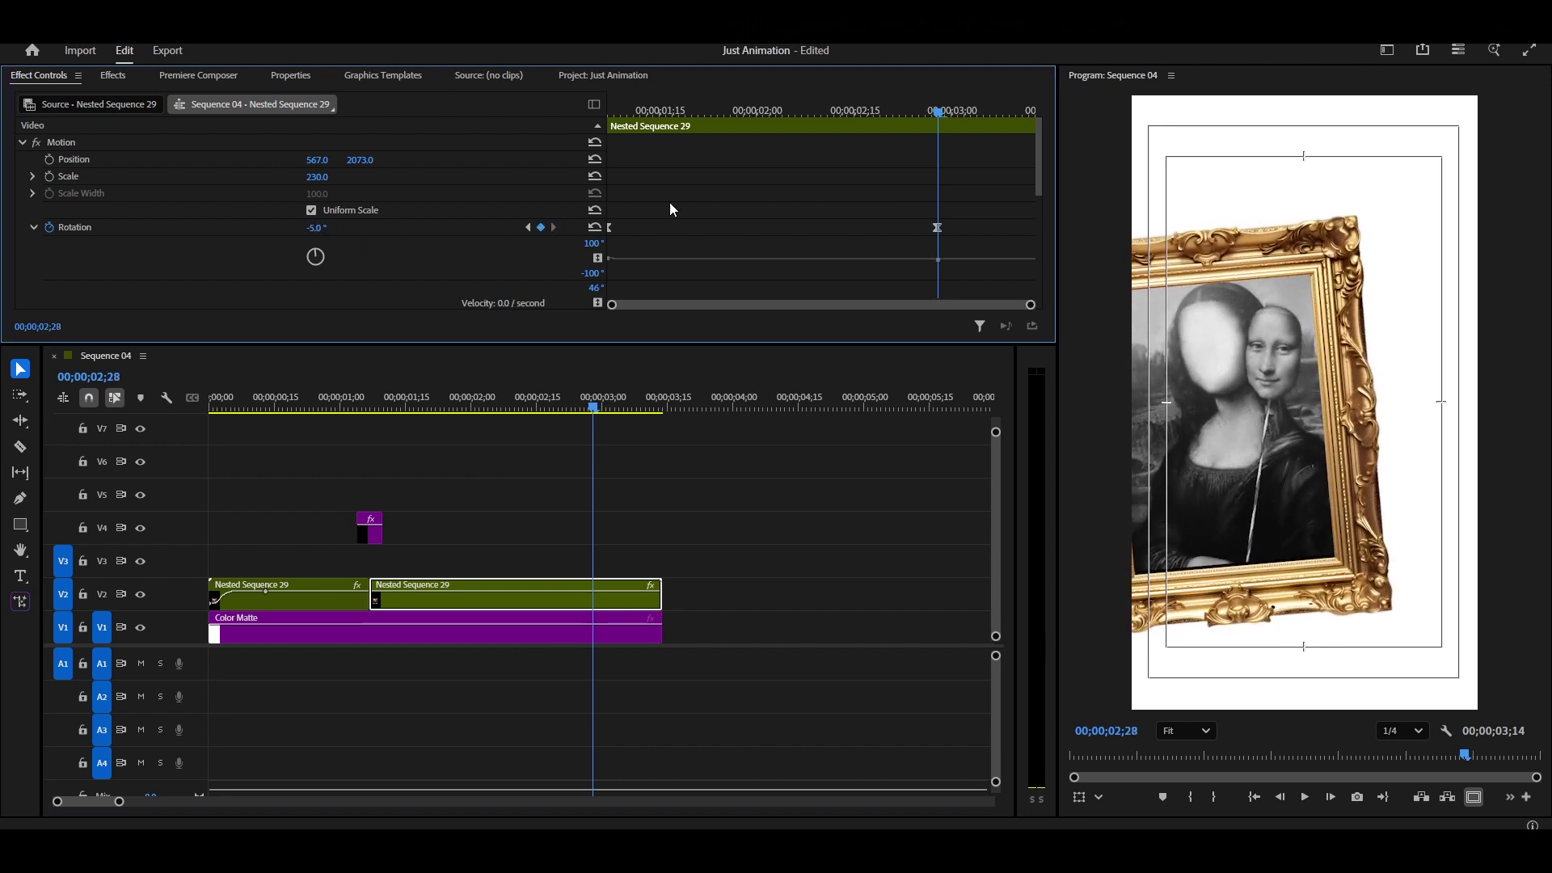
drag(653, 110, 607, 110)
key(space)
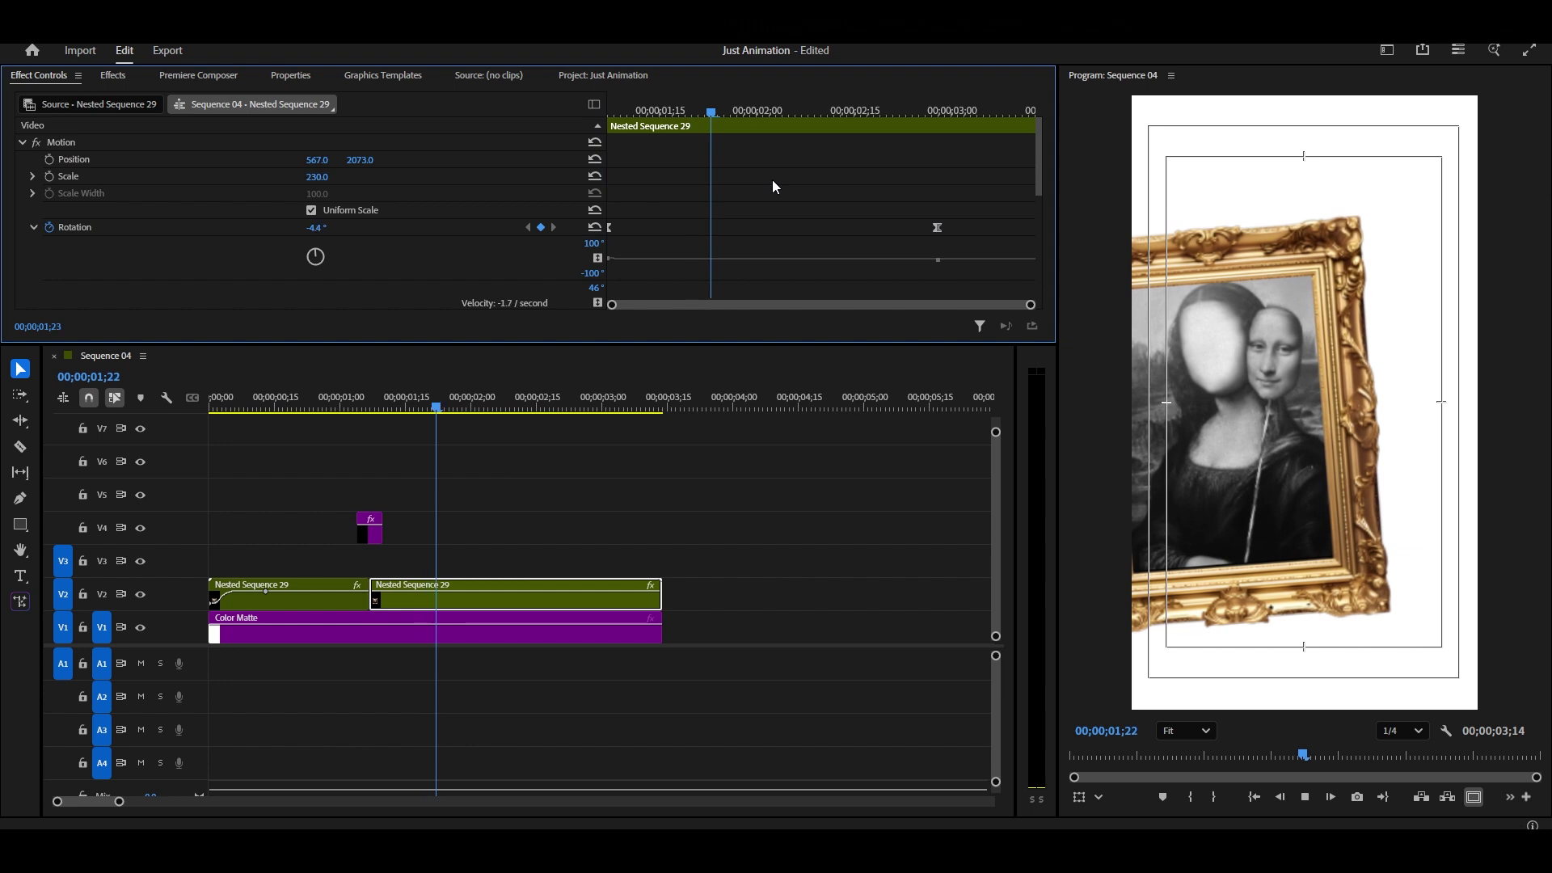
key(space)
Slightly lengthen the outgoing velocity handle of the second clip's first rotation keyframe and play the sequence from the start.
scroll(613, 229, down, 3)
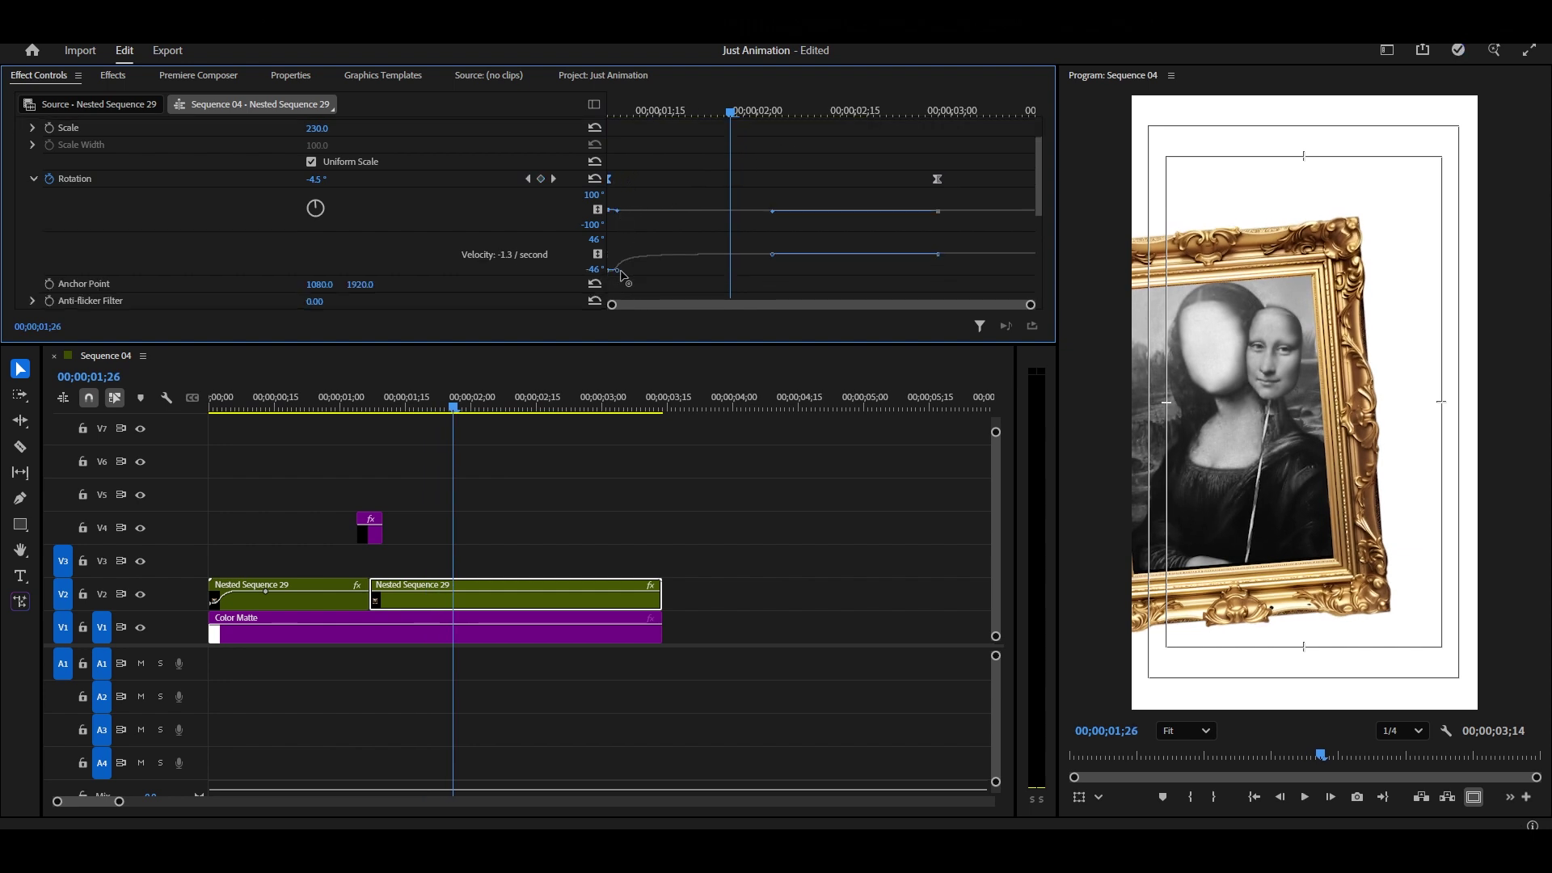
drag(618, 270, 627, 277)
drag(304, 408, 209, 415)
click(697, 489)
key(space)
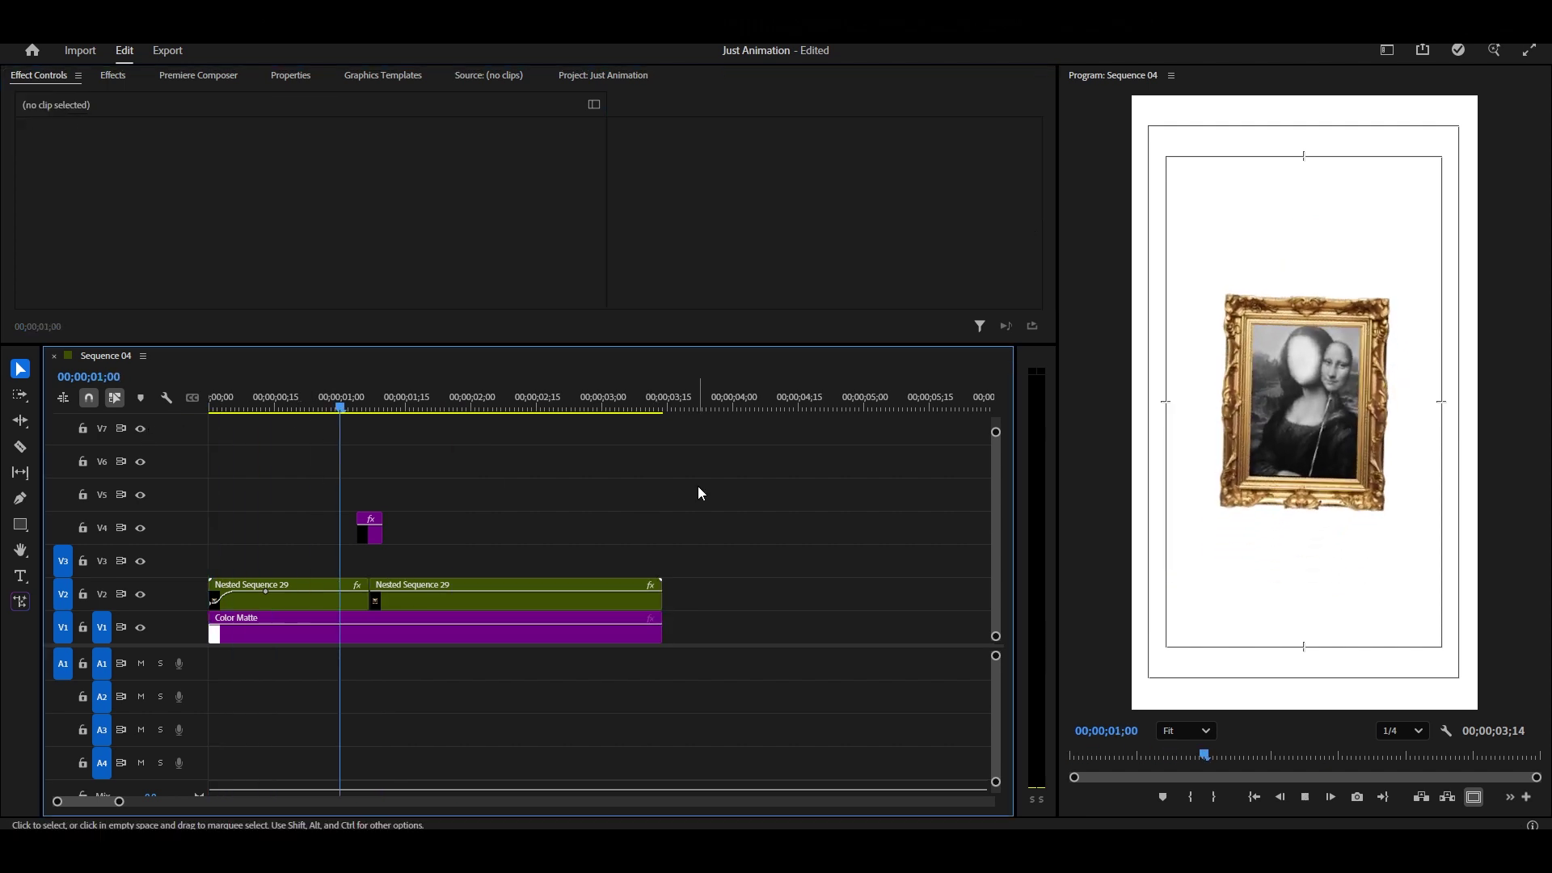
key(space)
Move the second nested clip's last rotation keyframe to the end of the clip and play through the transition.
key(d)
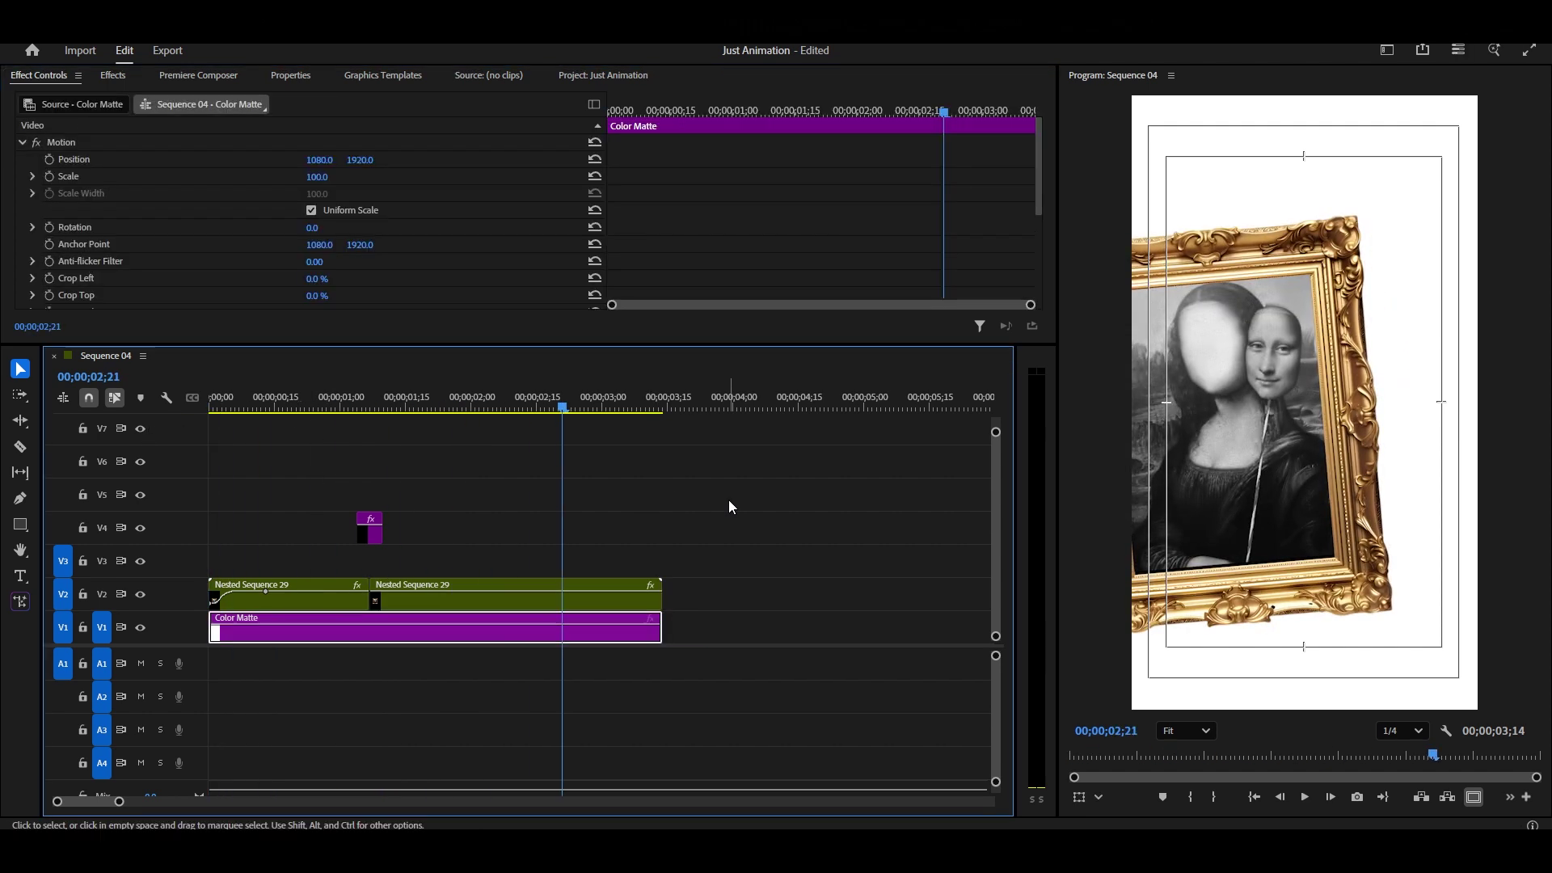
click(638, 583)
scroll(926, 227, down, 2)
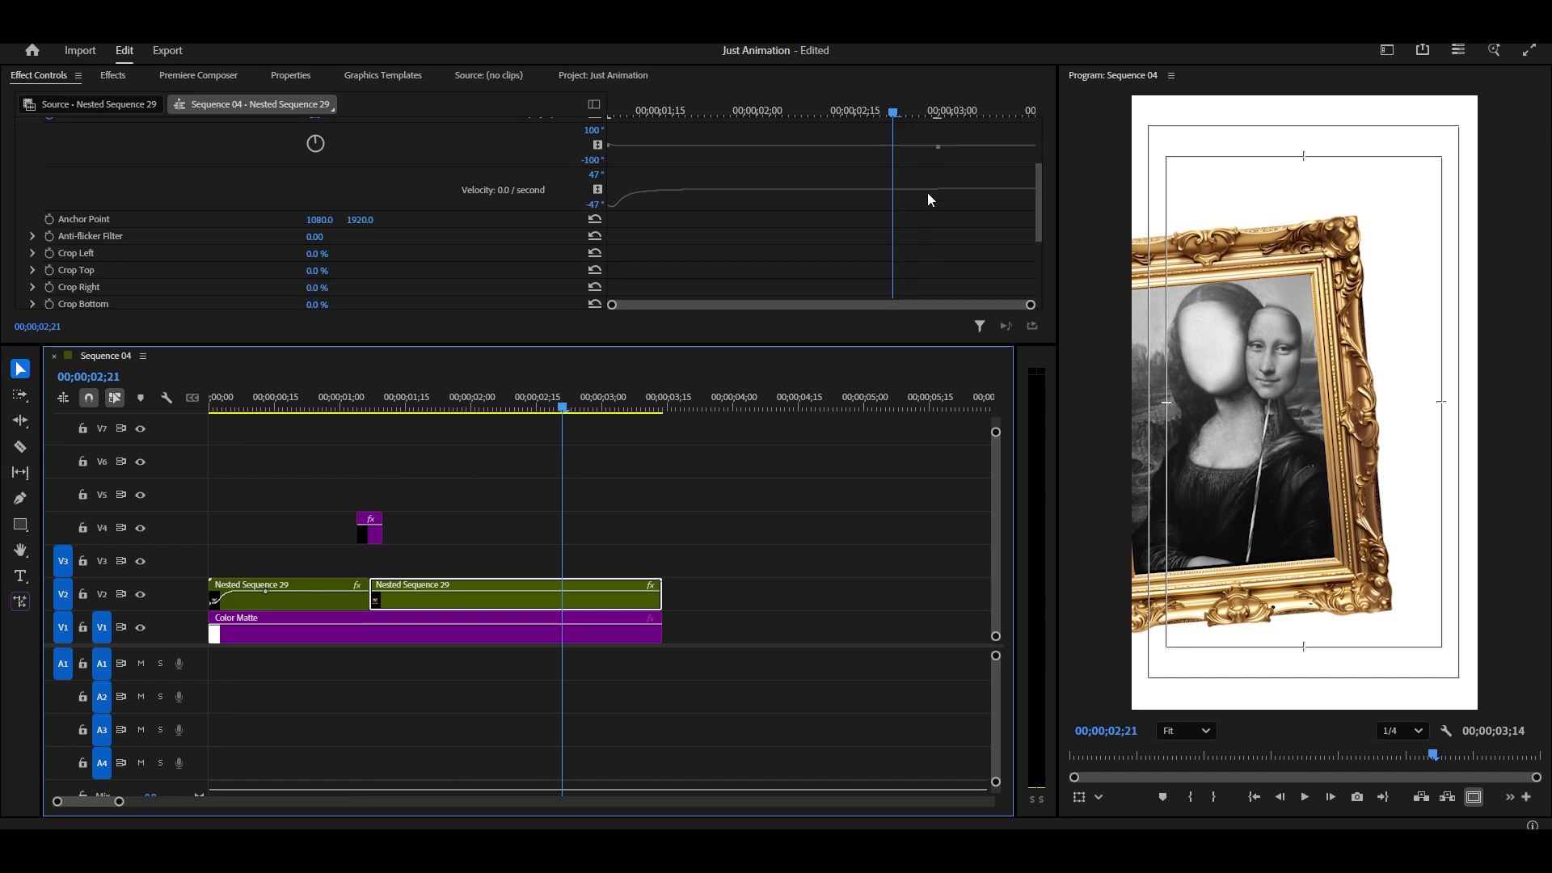
drag(936, 163, 1070, 177)
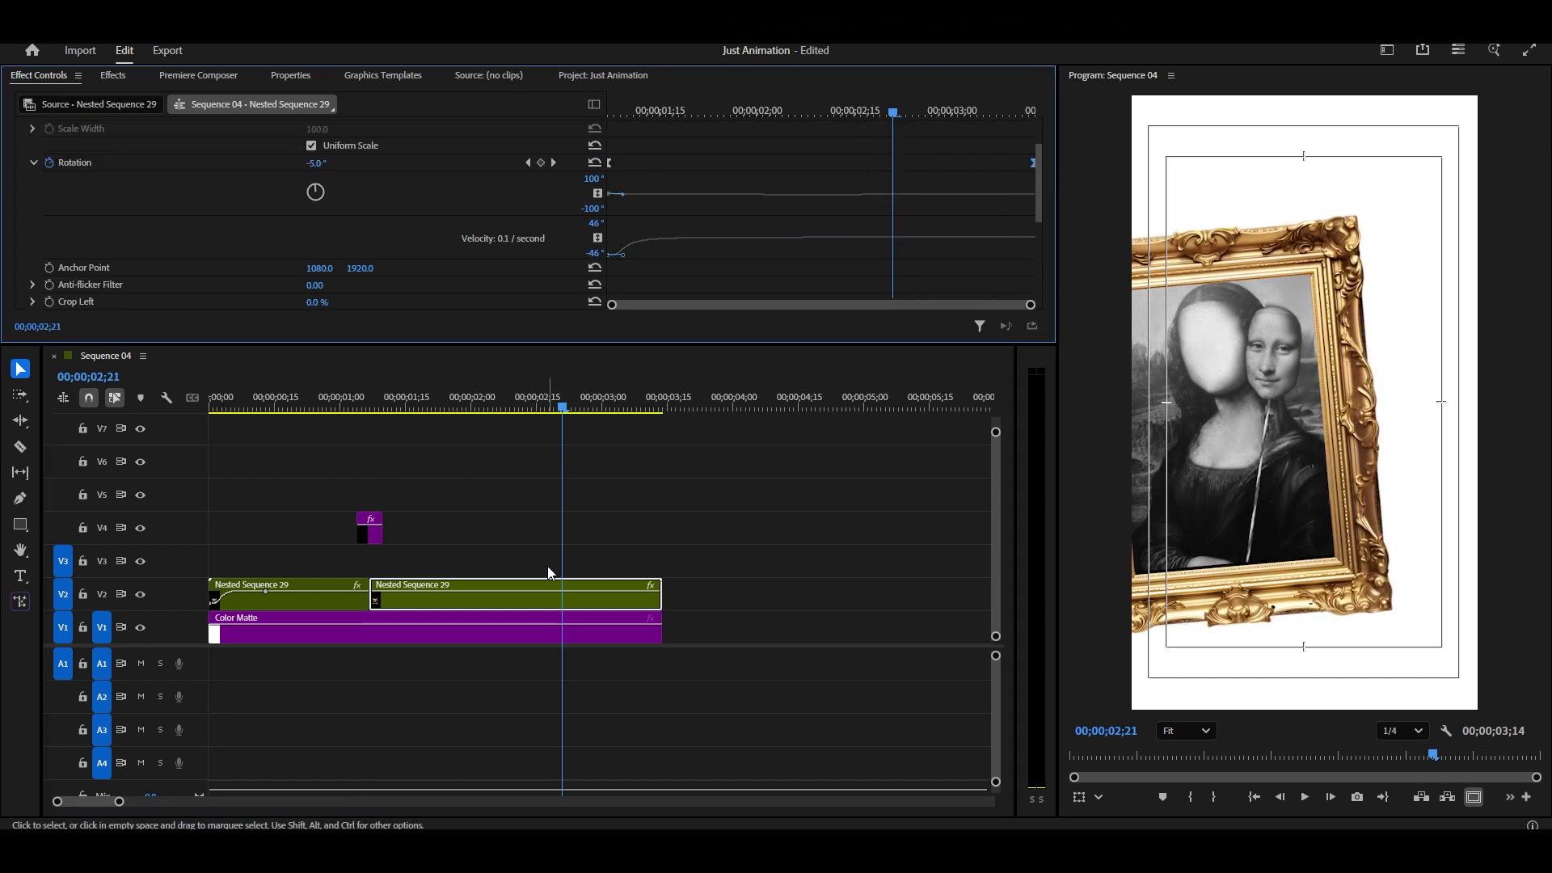
drag(391, 399, 253, 401)
key(d)
key(space)
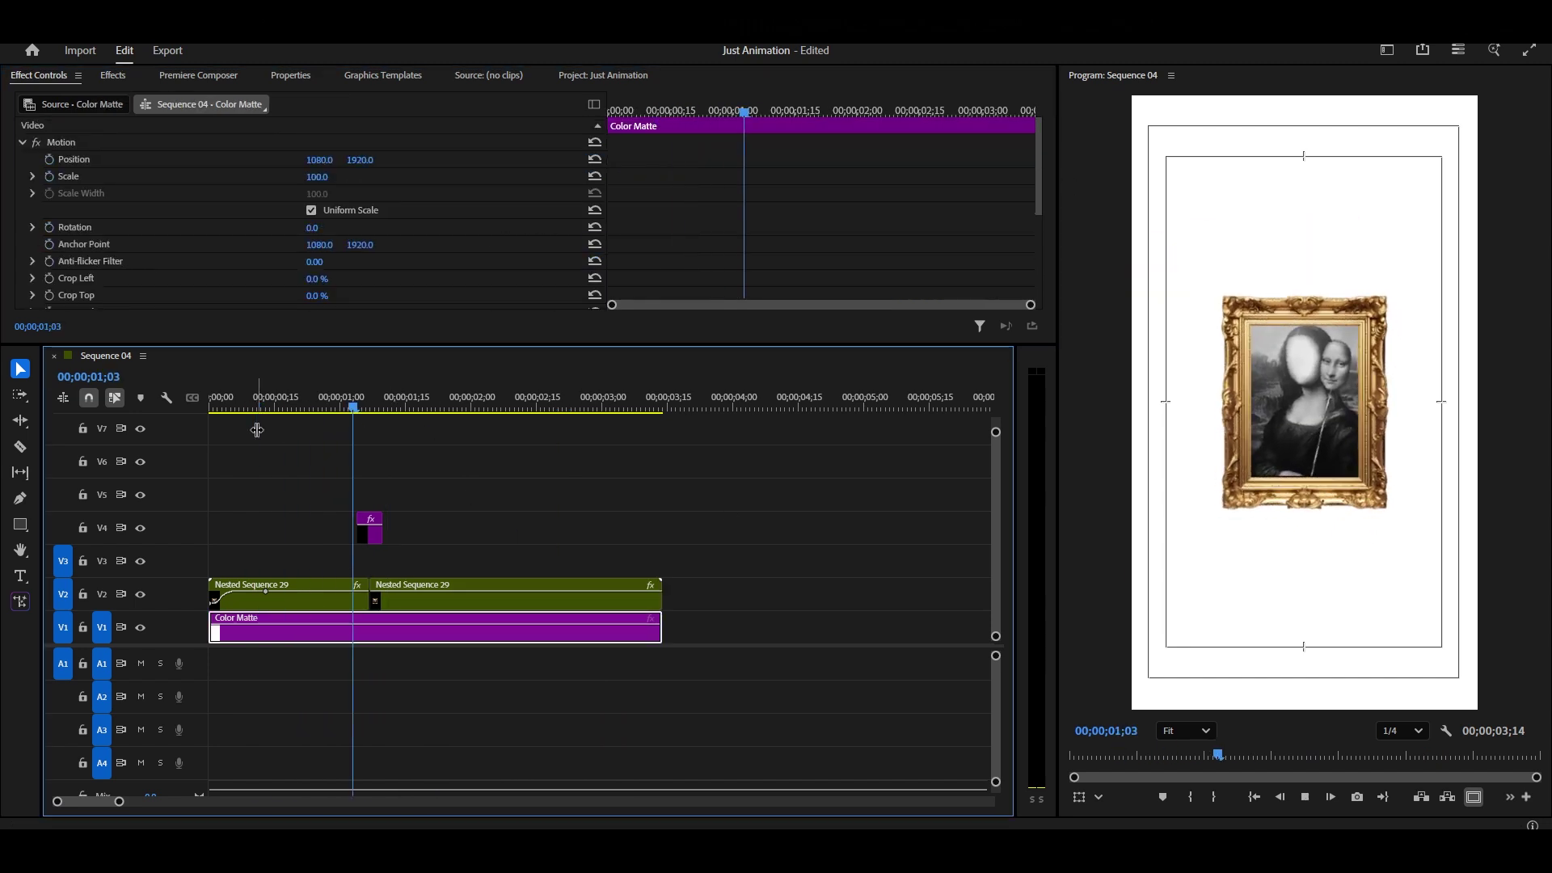
key(space)
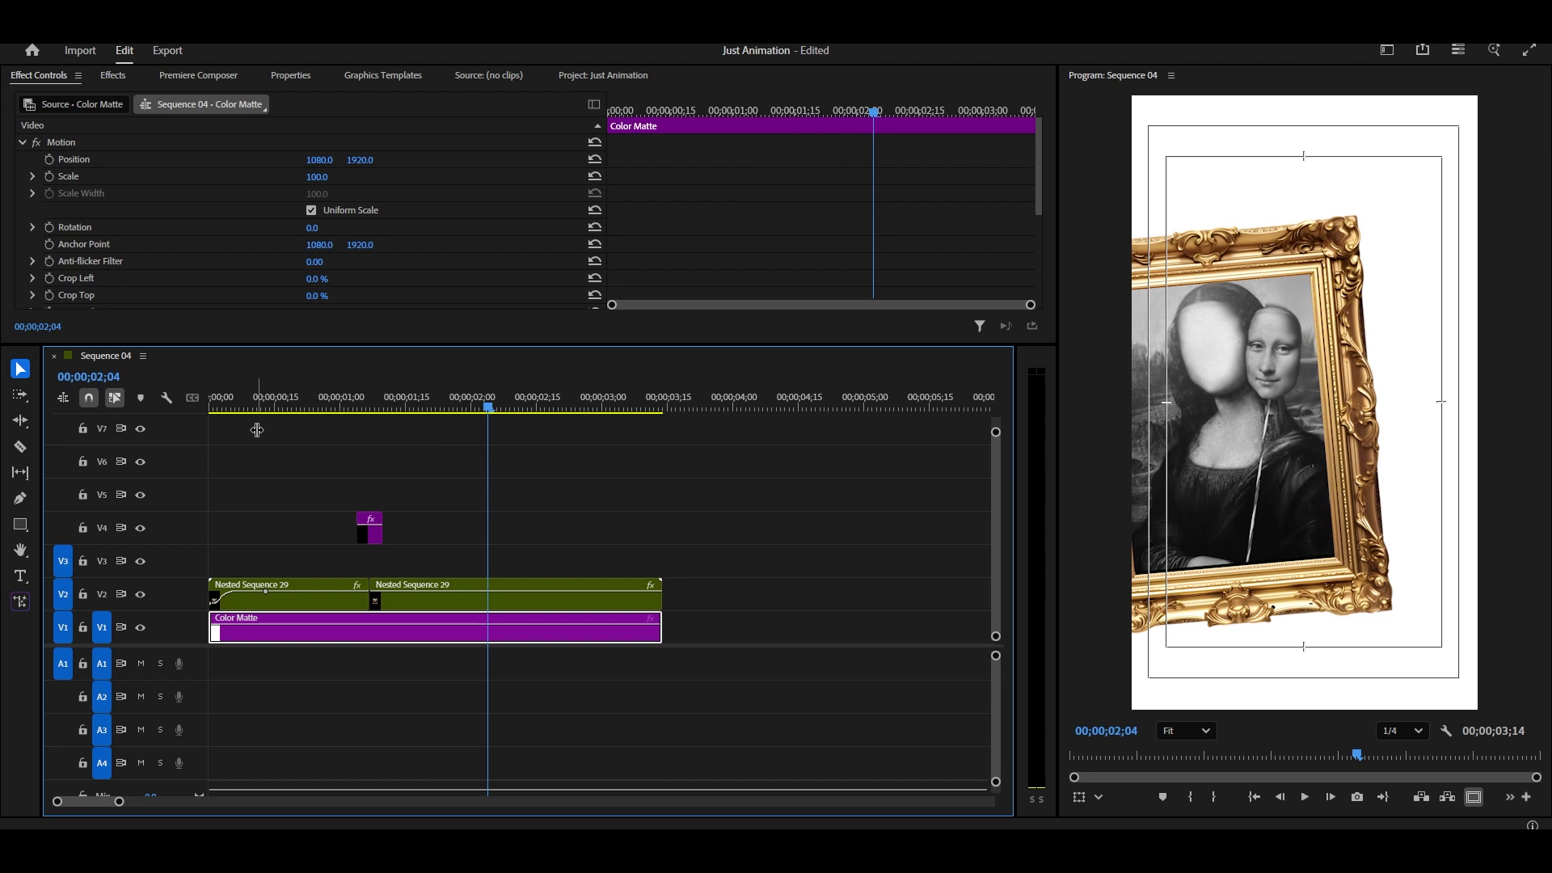